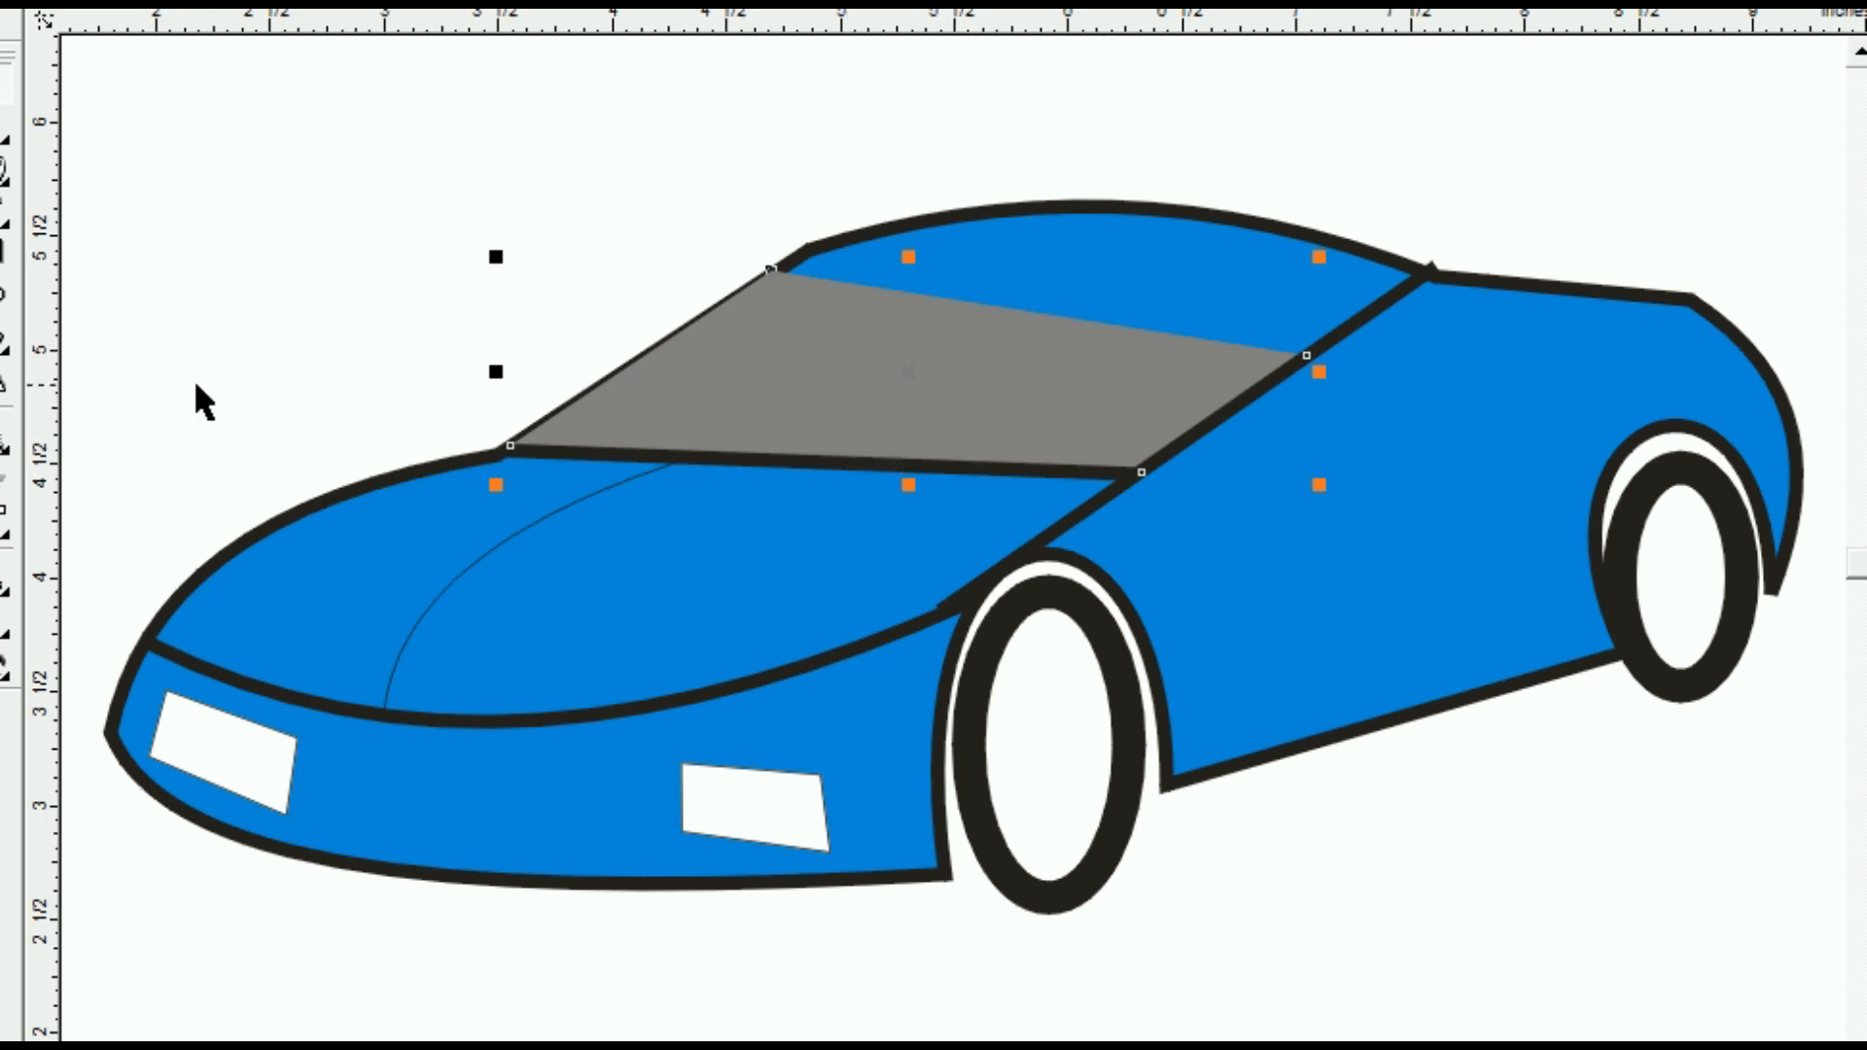
Try uniform, linear and radial fountain transparency on the car's grey windshield, and remove the transparency
{"action": "left_click", "coordinate": [4, 480]}
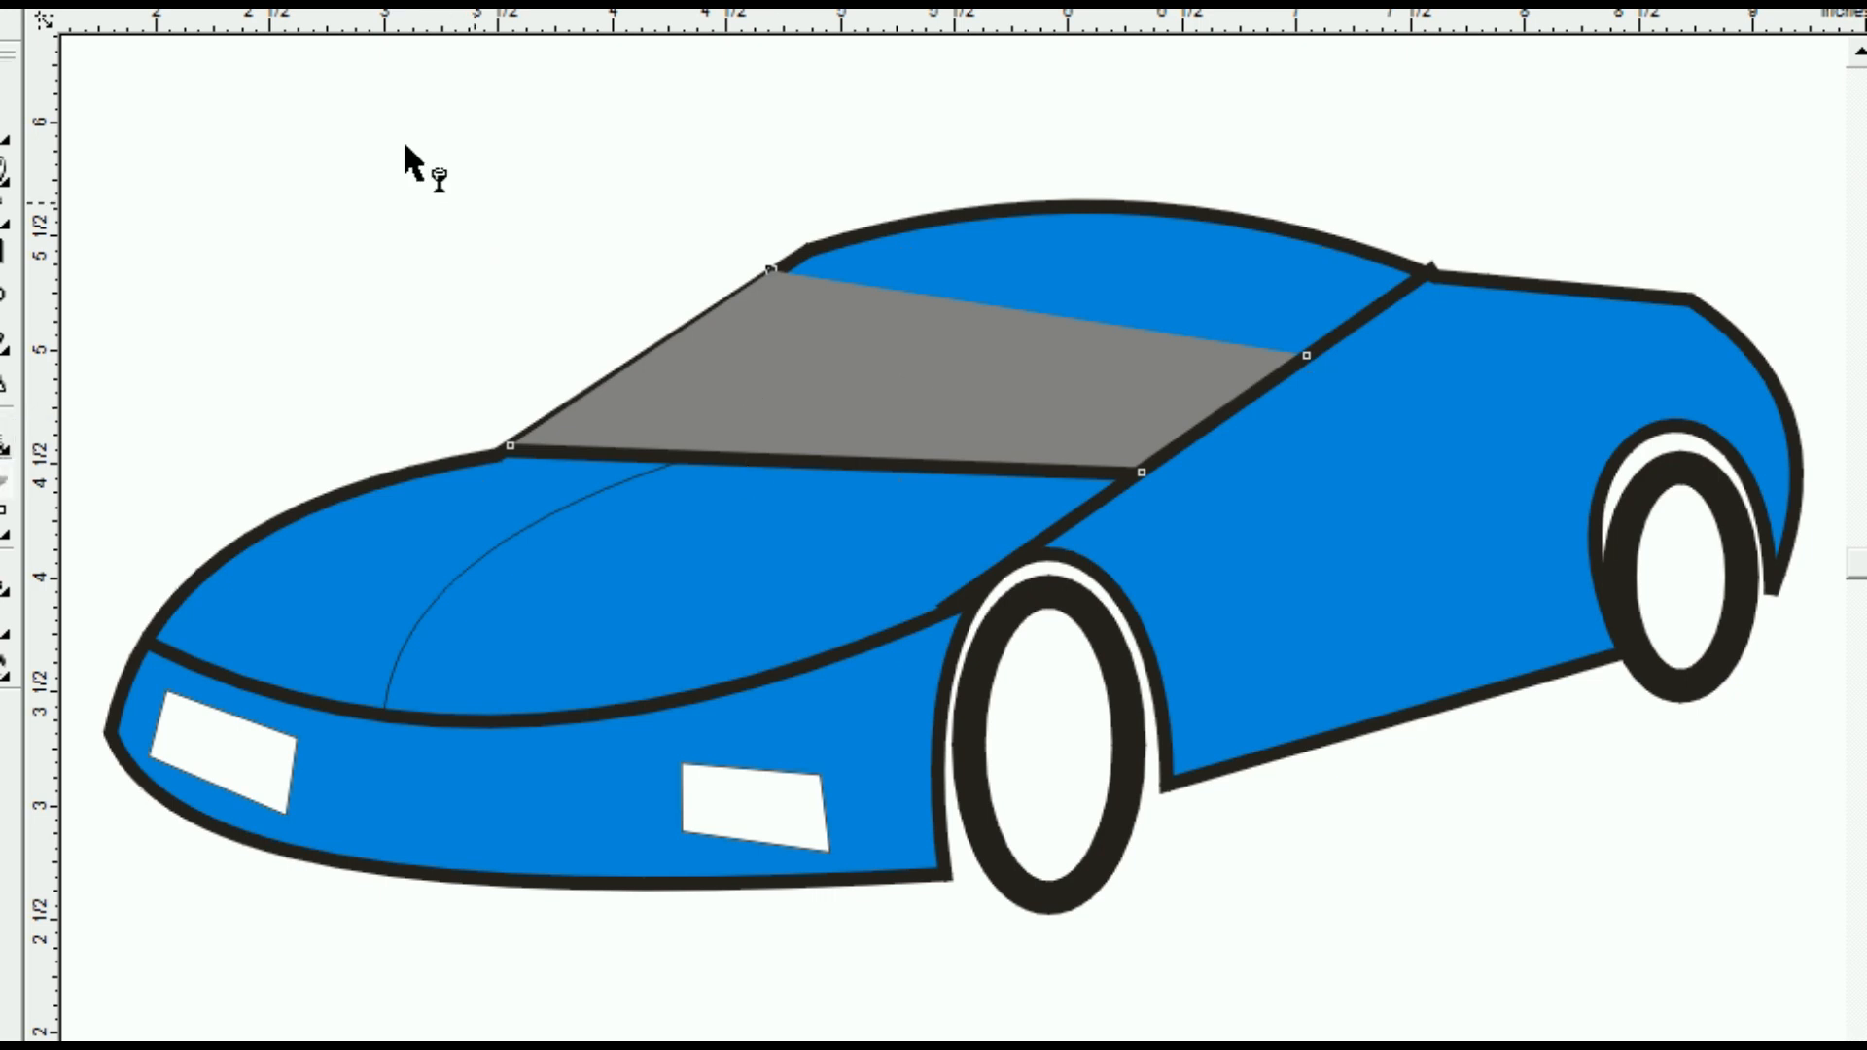
{"action": "left_click", "coordinate": [210, 8]}
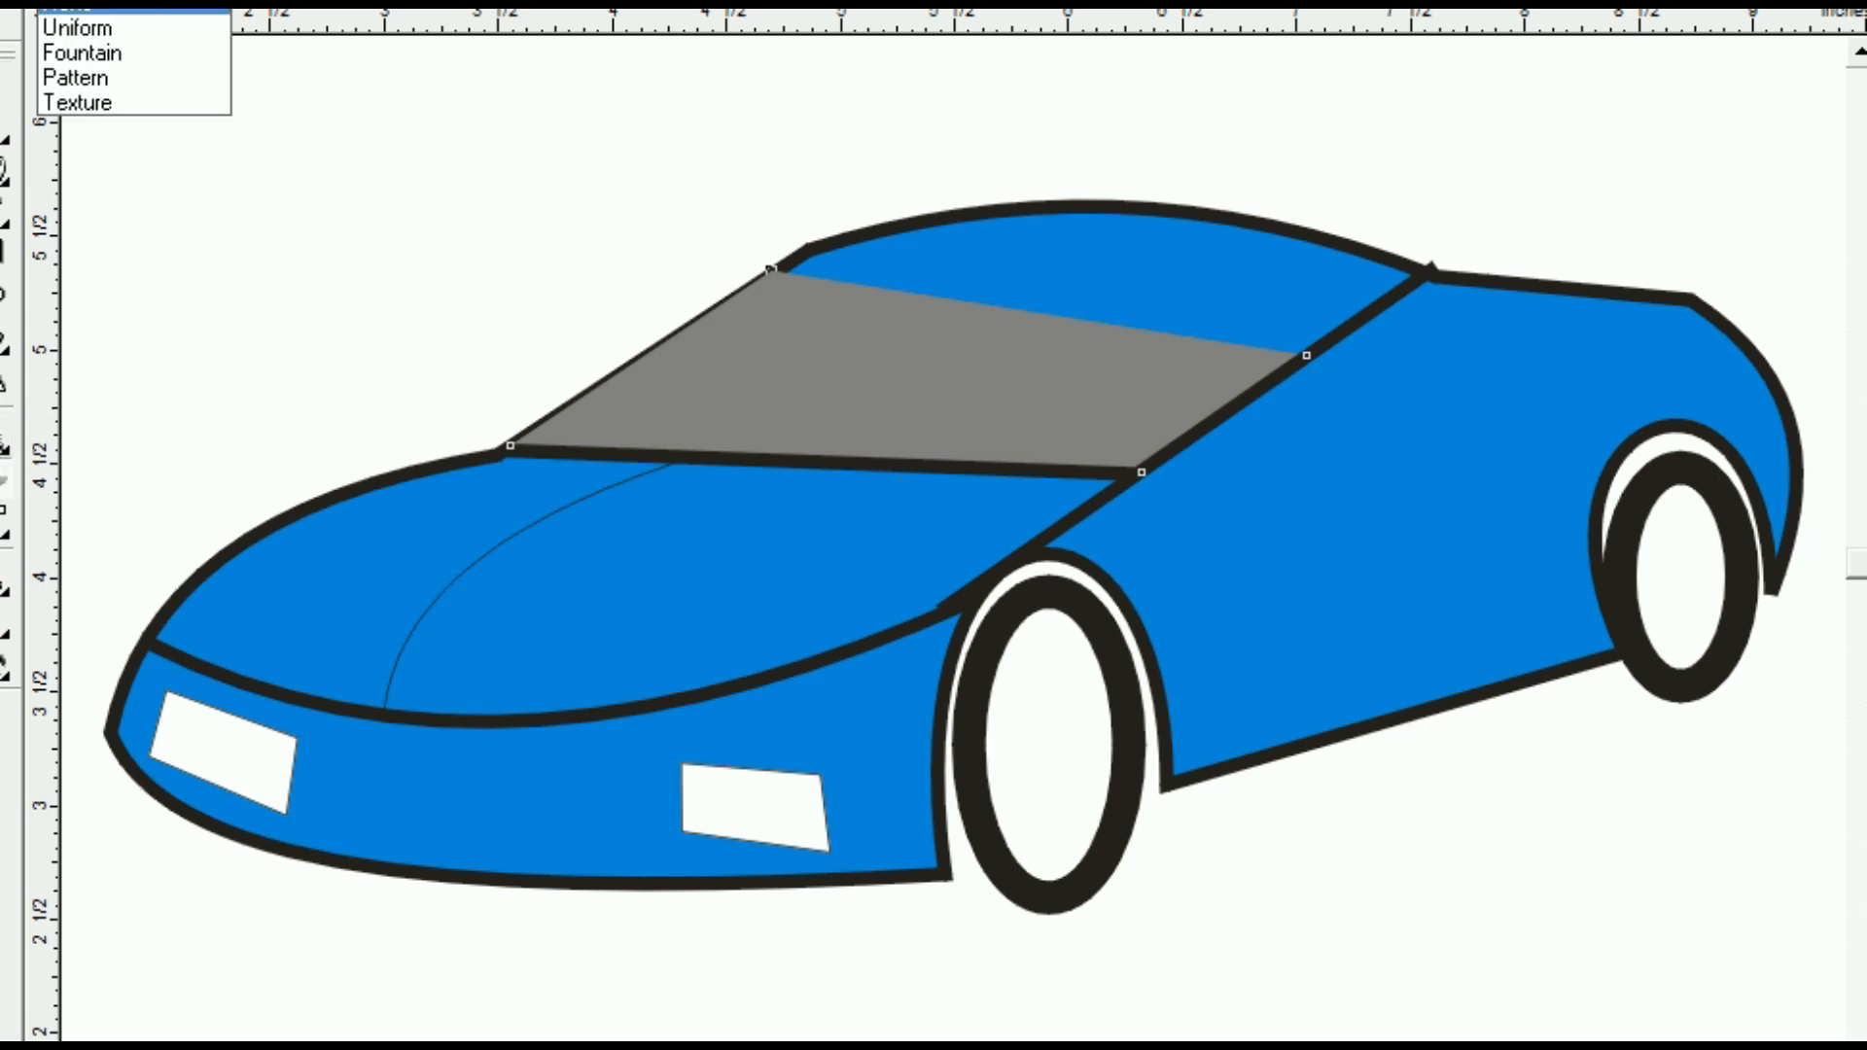
{"action": "left_click", "coordinate": [89, 31]}
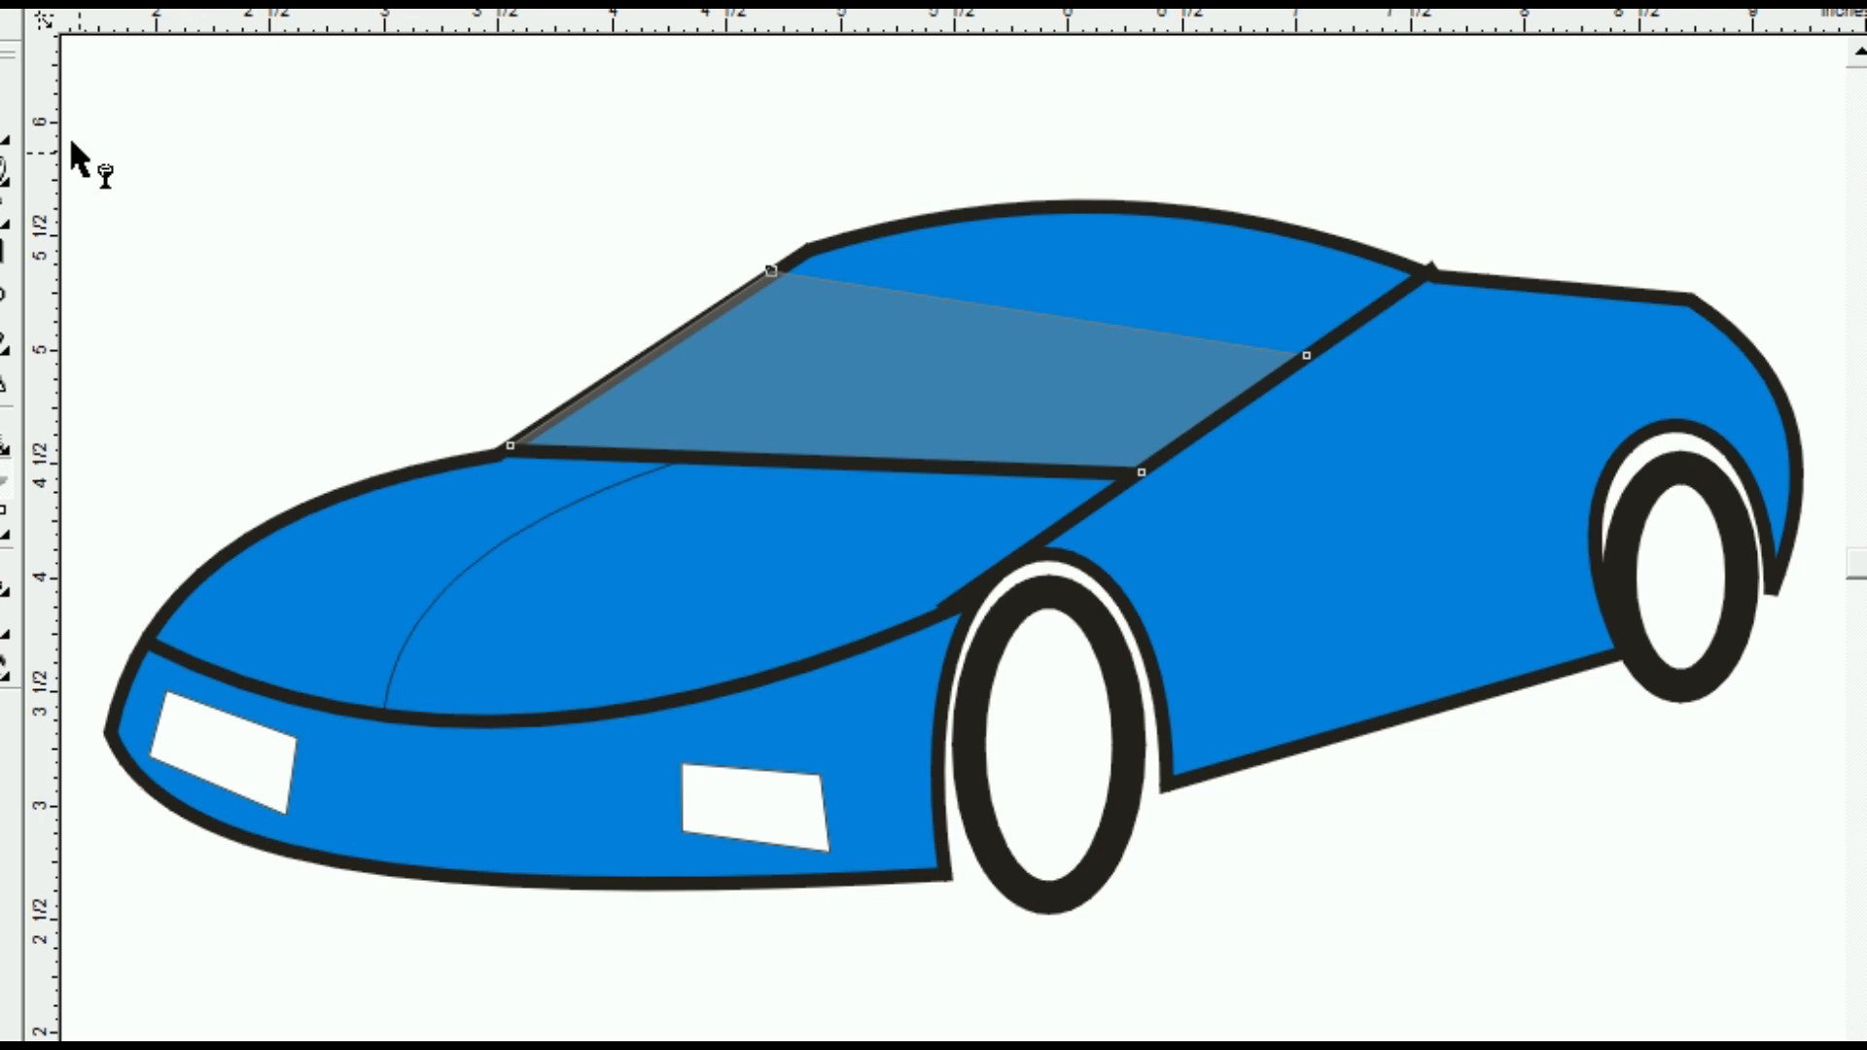
{"action": "left_click", "coordinate": [210, 8]}
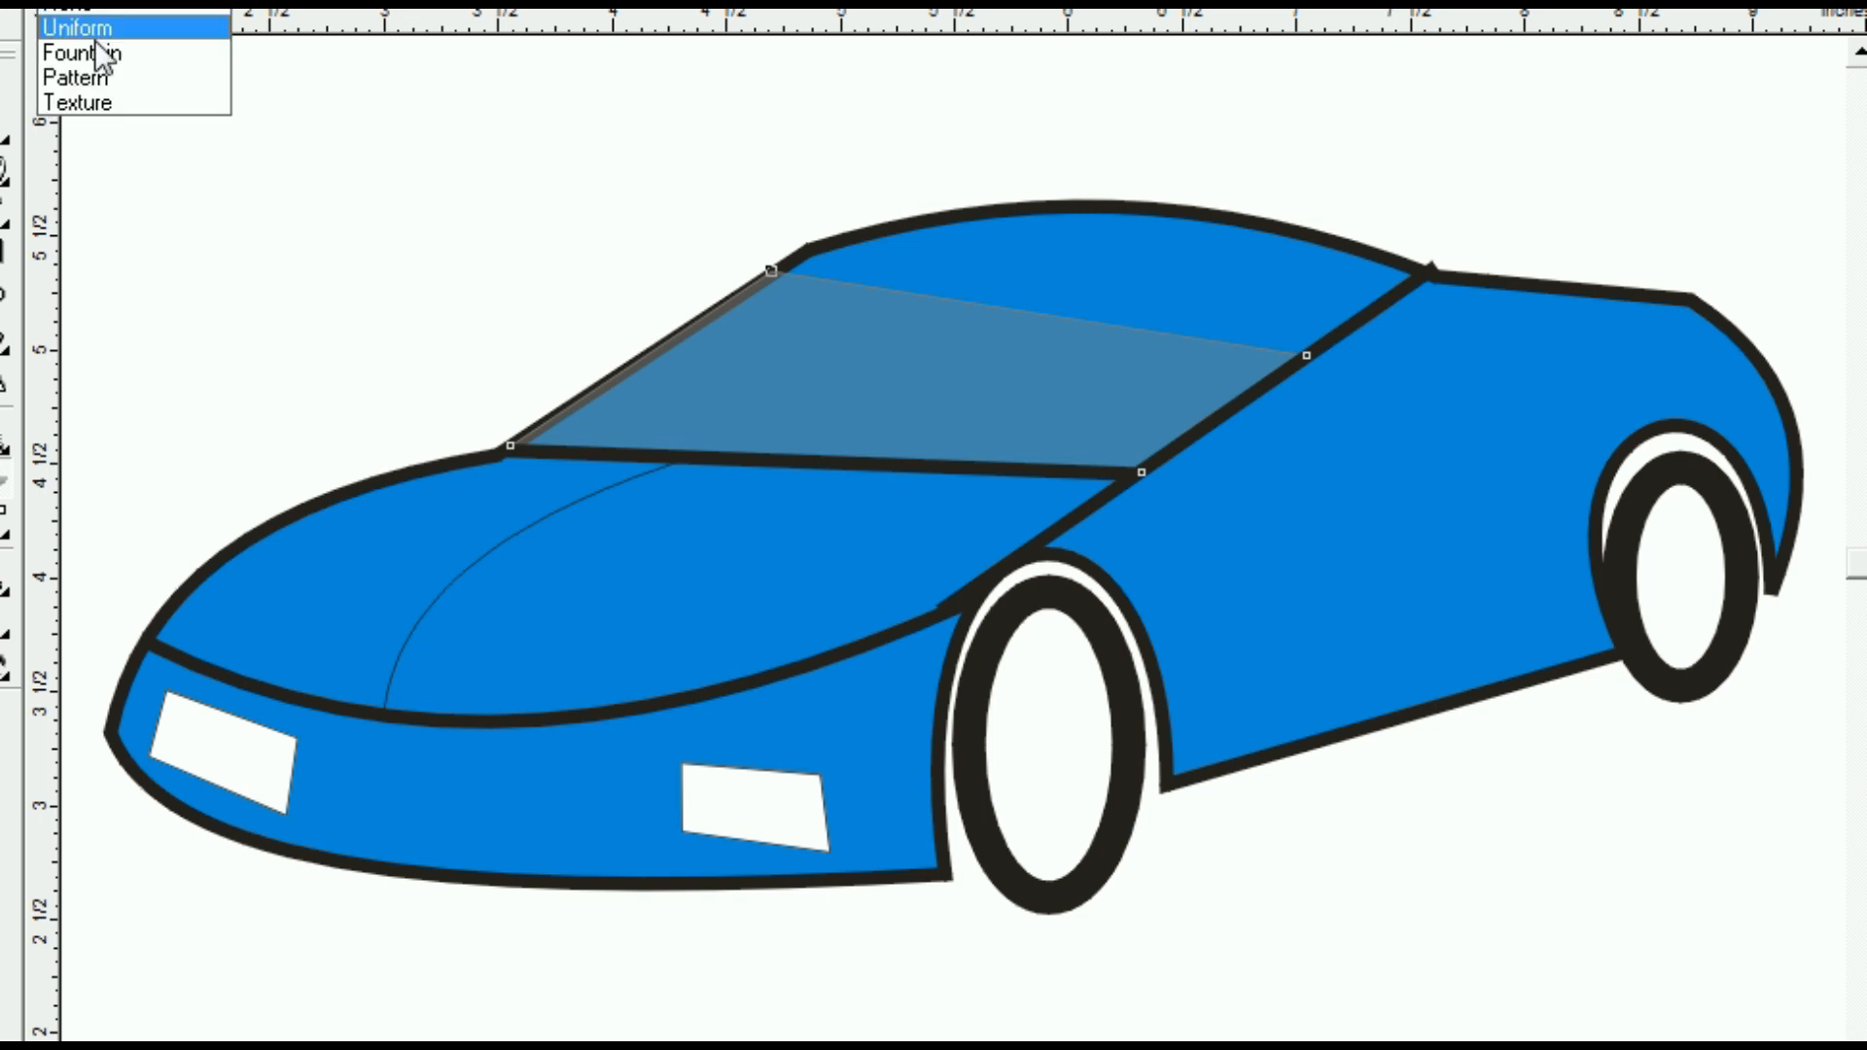
{"action": "left_click", "coordinate": [91, 55]}
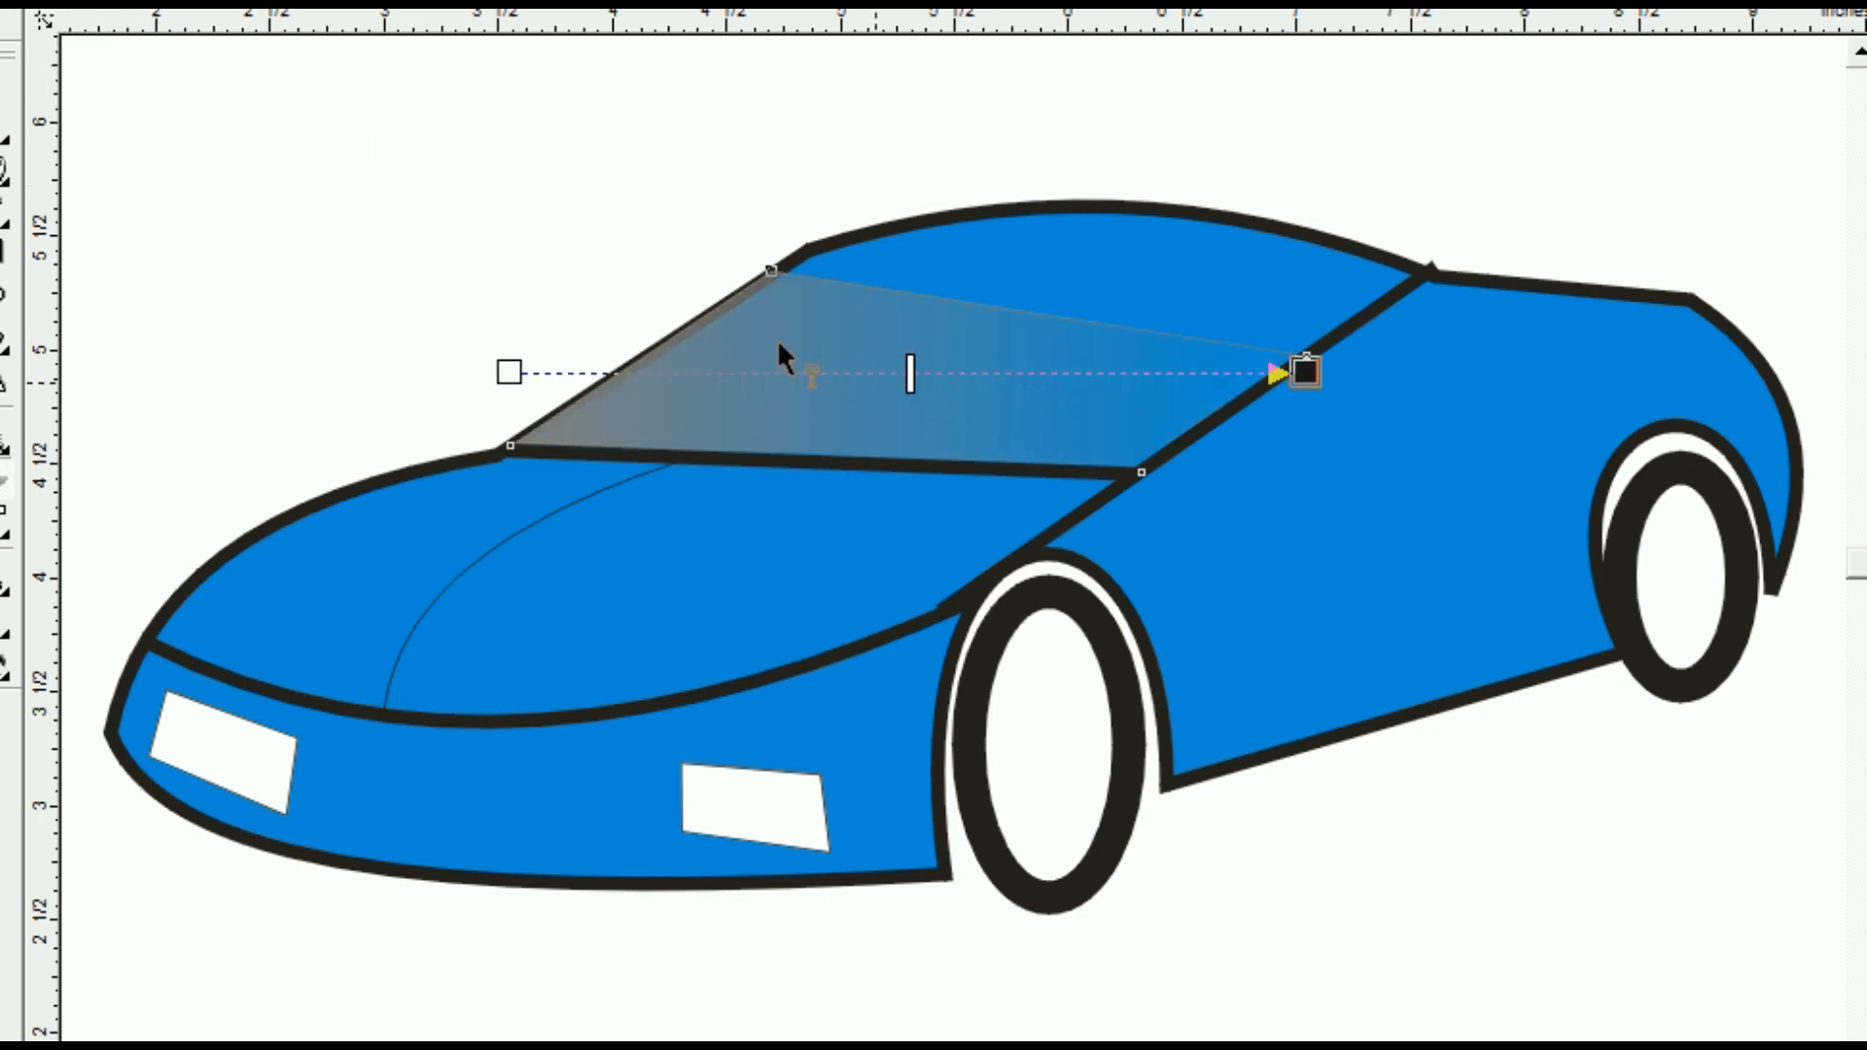
{"action": "left_click", "coordinate": [292, 6]}
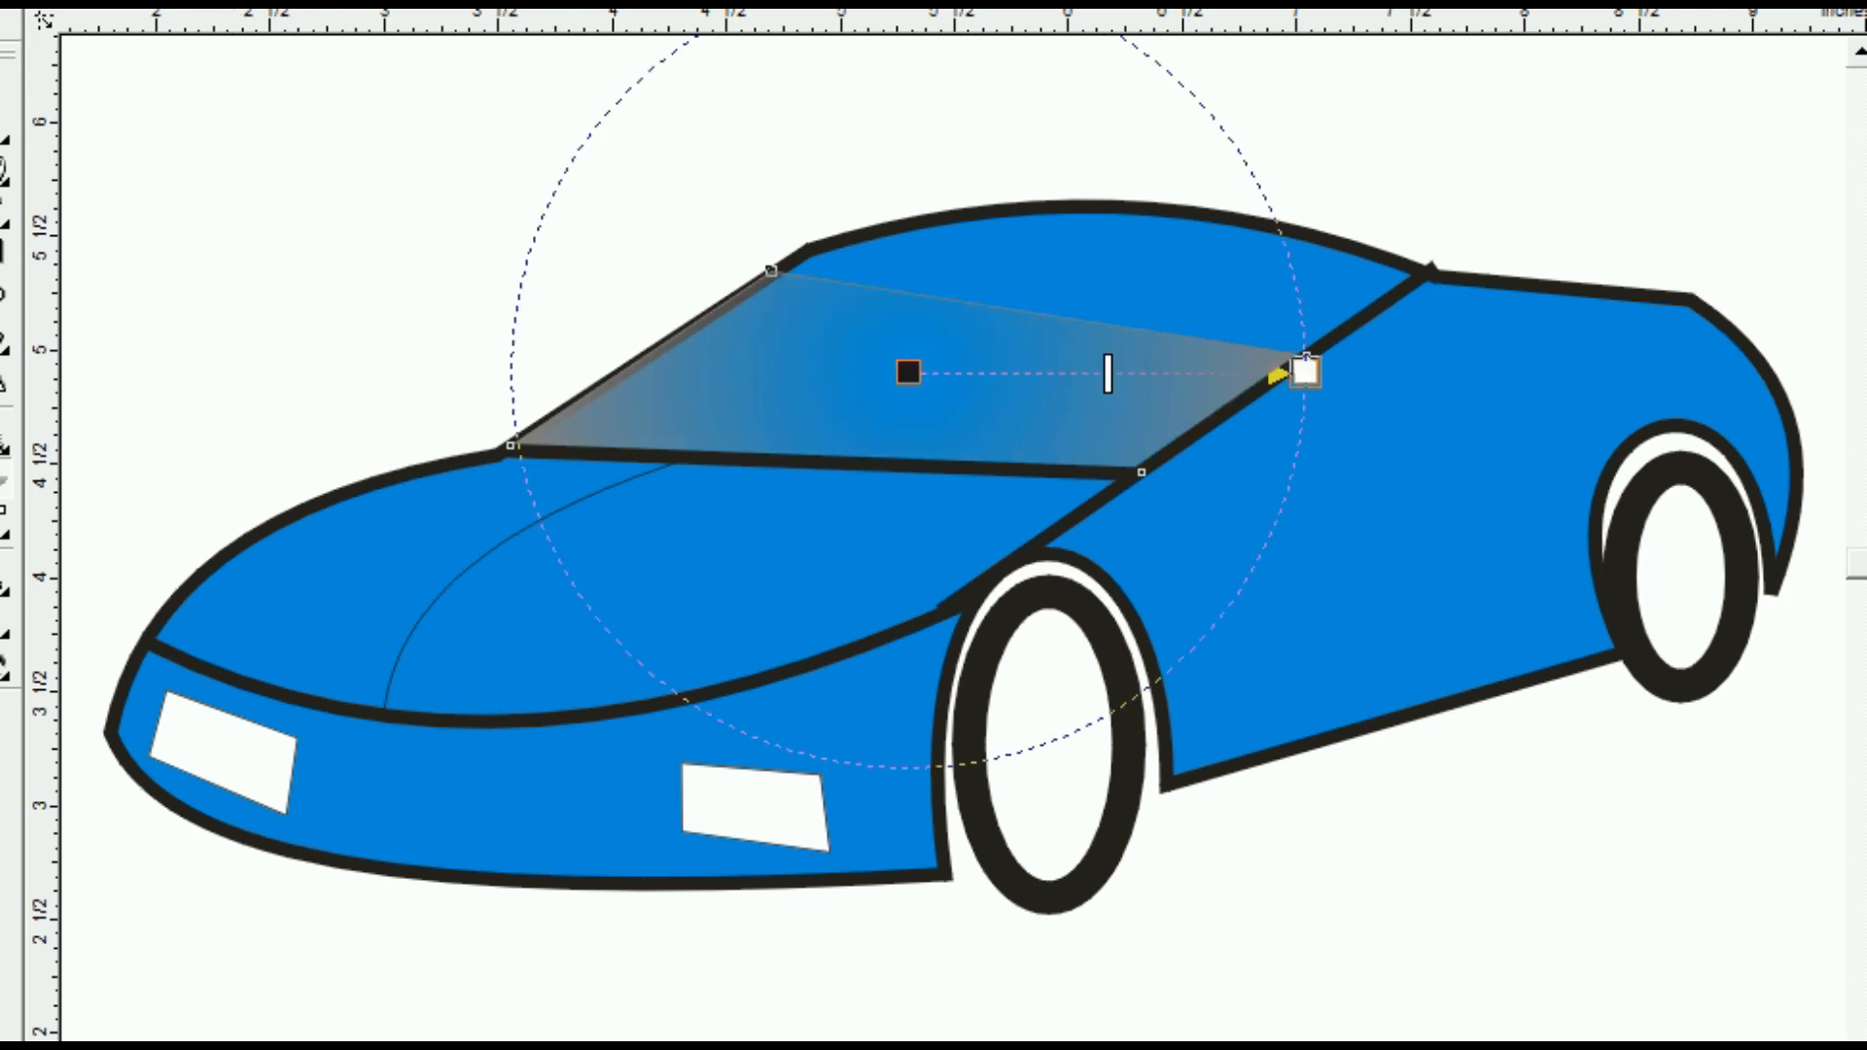
{"action": "left_click", "coordinate": [210, 8]}
{"action": "left_click", "coordinate": [115, 20]}
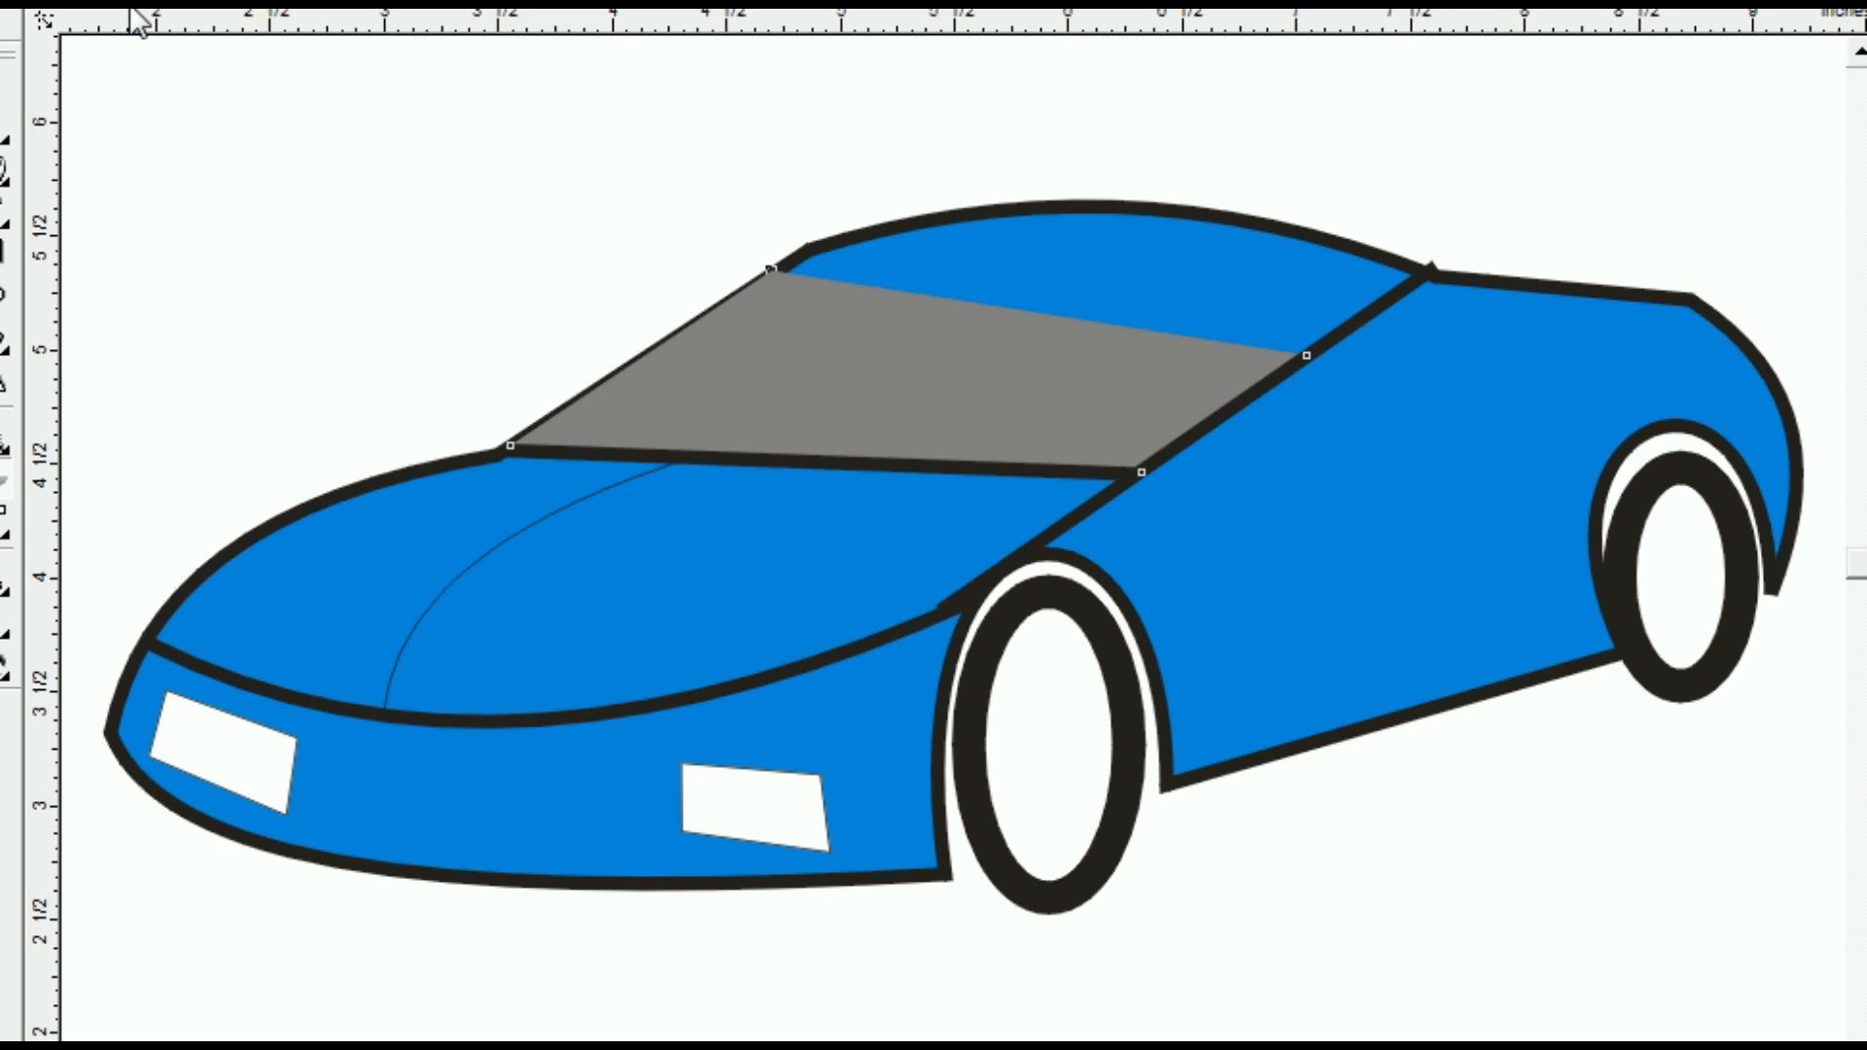
Draw a rectangle across the middle of the page and resize it to about 7.36 by 2.94 inches
{"action": "left_click", "coordinate": [5, 92]}
{"action": "left_click", "coordinate": [232, 229]}
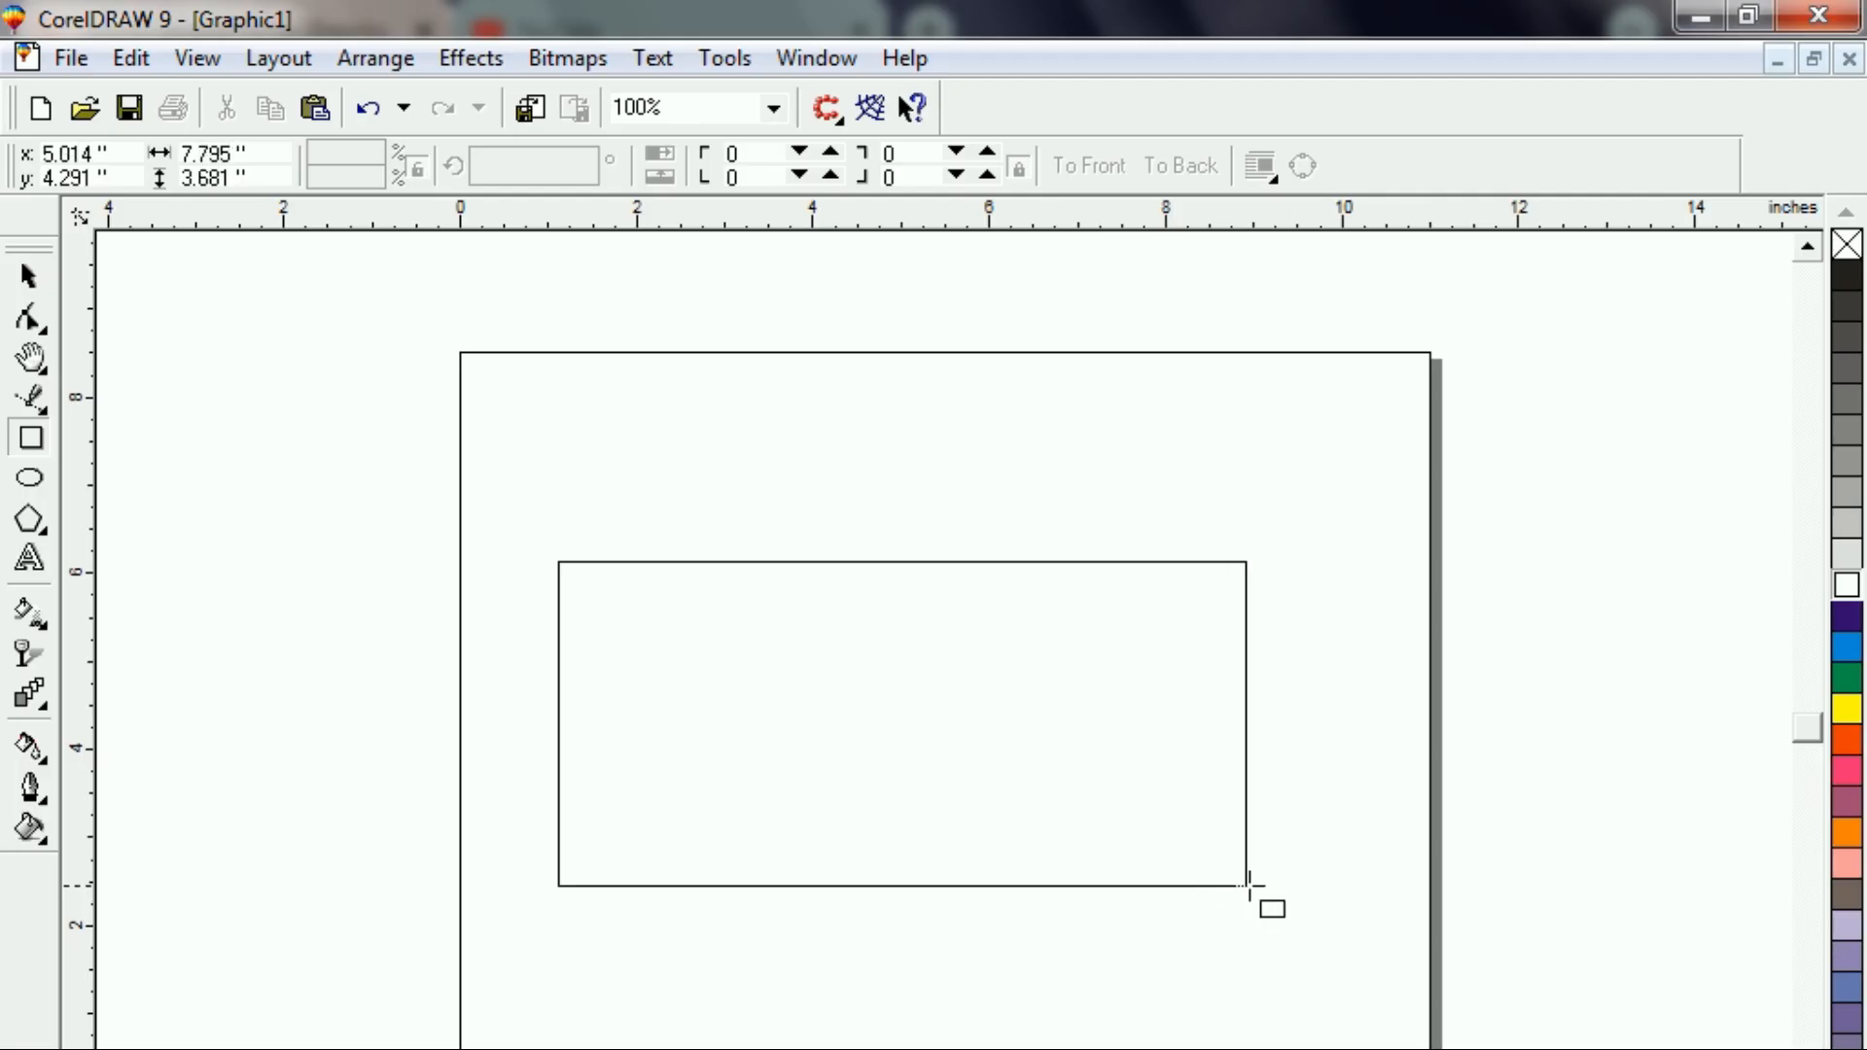
{"action": "left_click_drag", "start_coordinate": [1250, 885], "coordinate": [1267, 885]}
{"action": "key", "text": "space"}
{"action": "left_click_drag", "start_coordinate": [543, 721], "coordinate": [604, 763]}
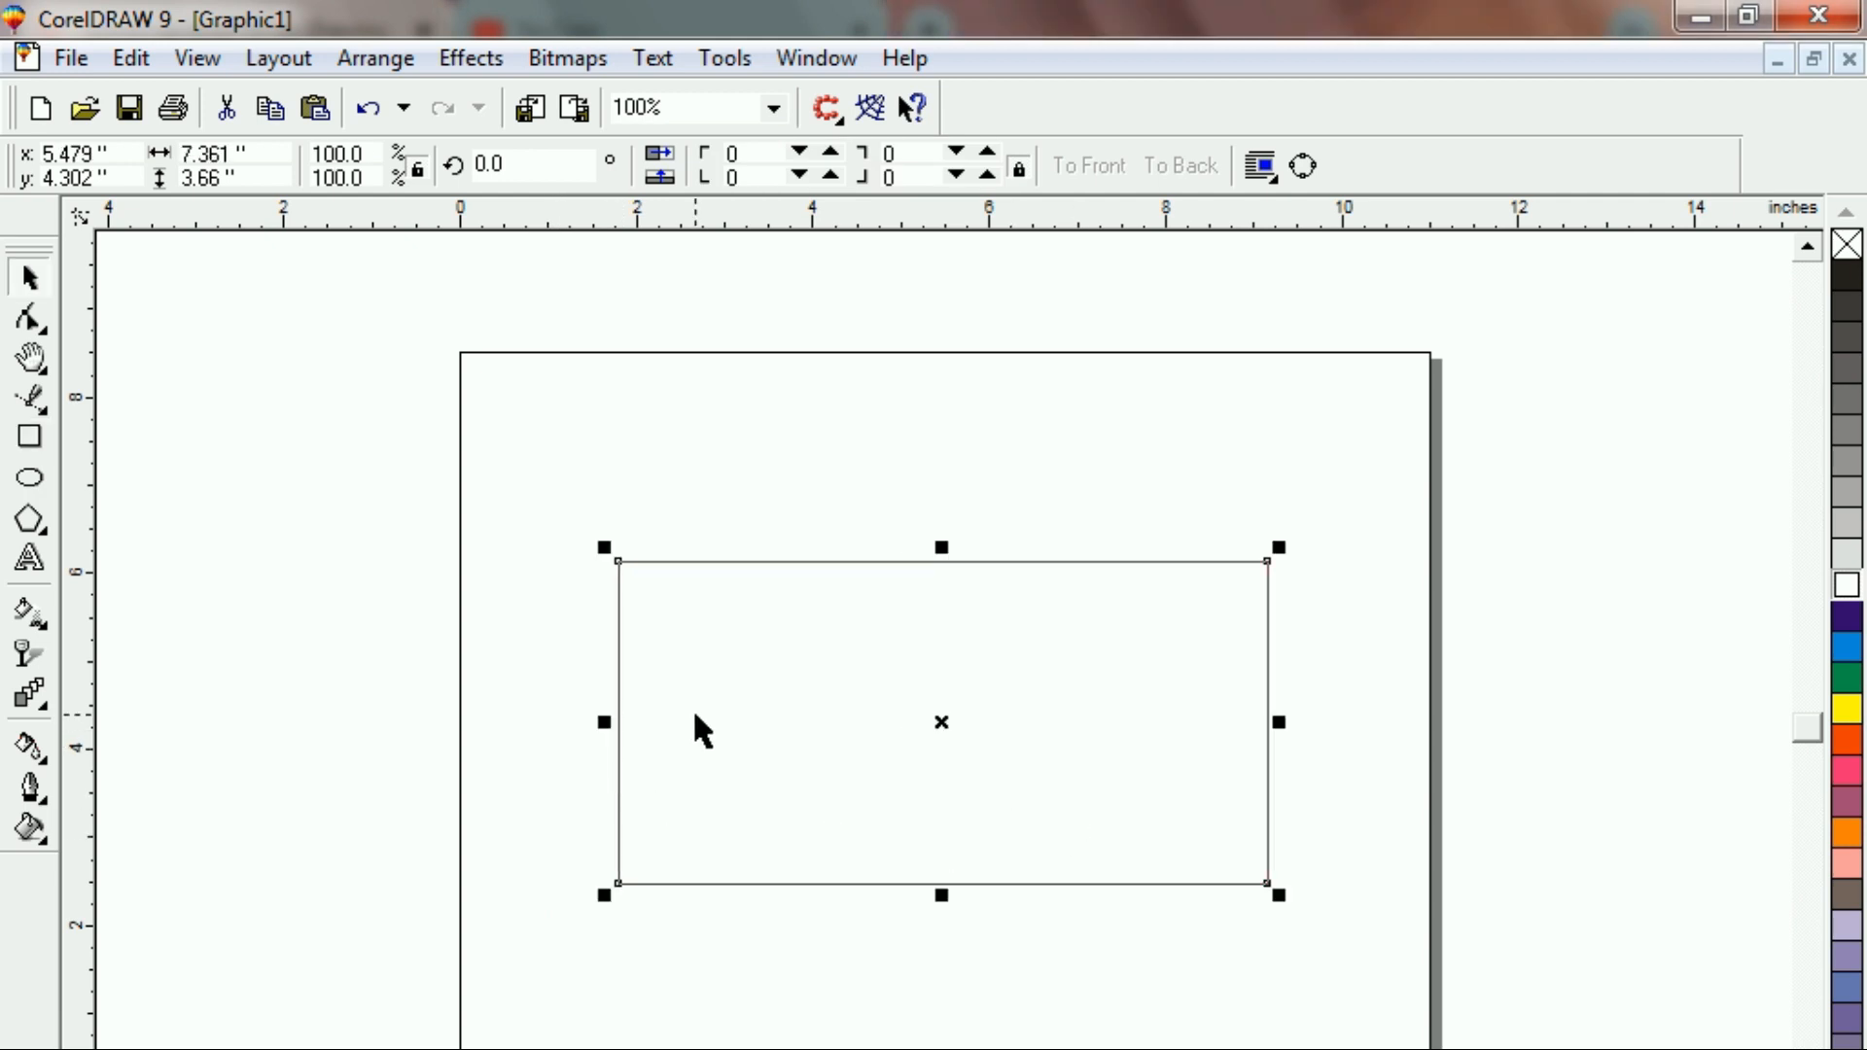
{"action": "left_click_drag", "start_coordinate": [950, 890], "coordinate": [946, 875]}
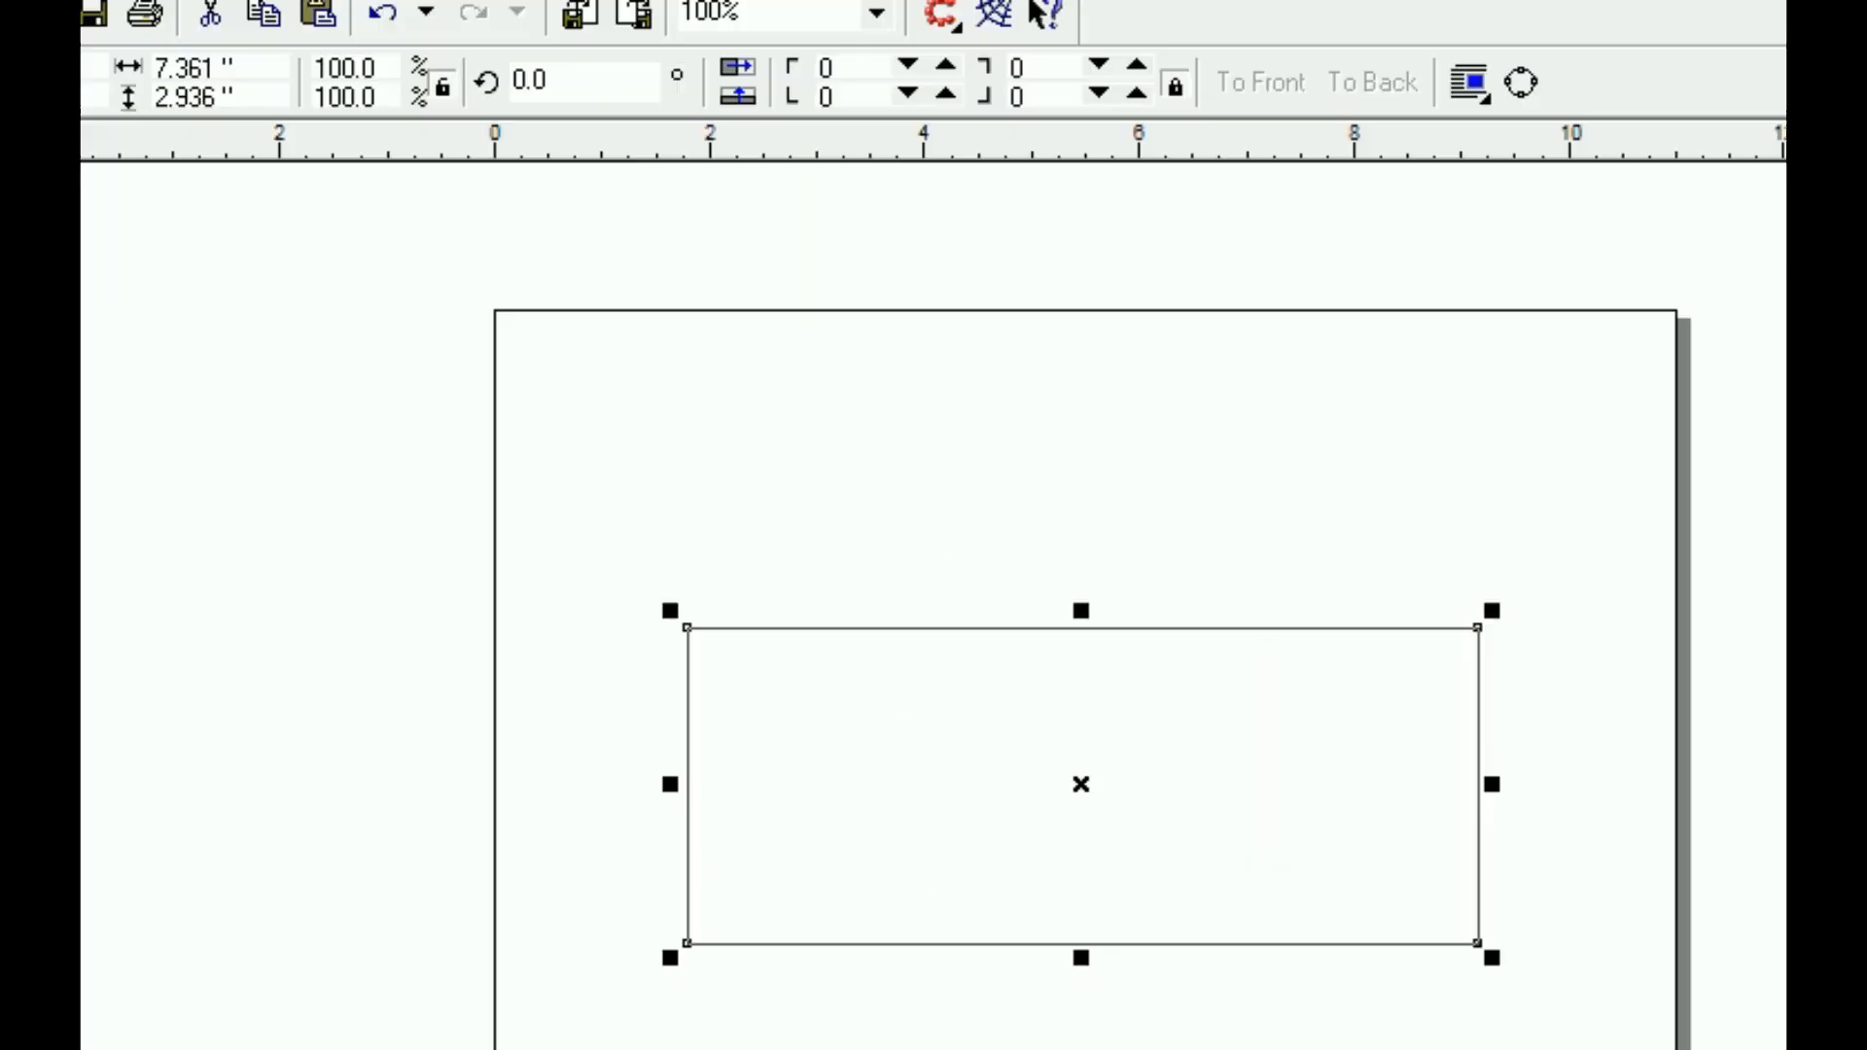
Convert the rectangle to curves and reshape its bottom edge with two added nodes, raising the right one higher than the left
{"action": "left_click", "coordinate": [29, 317]}
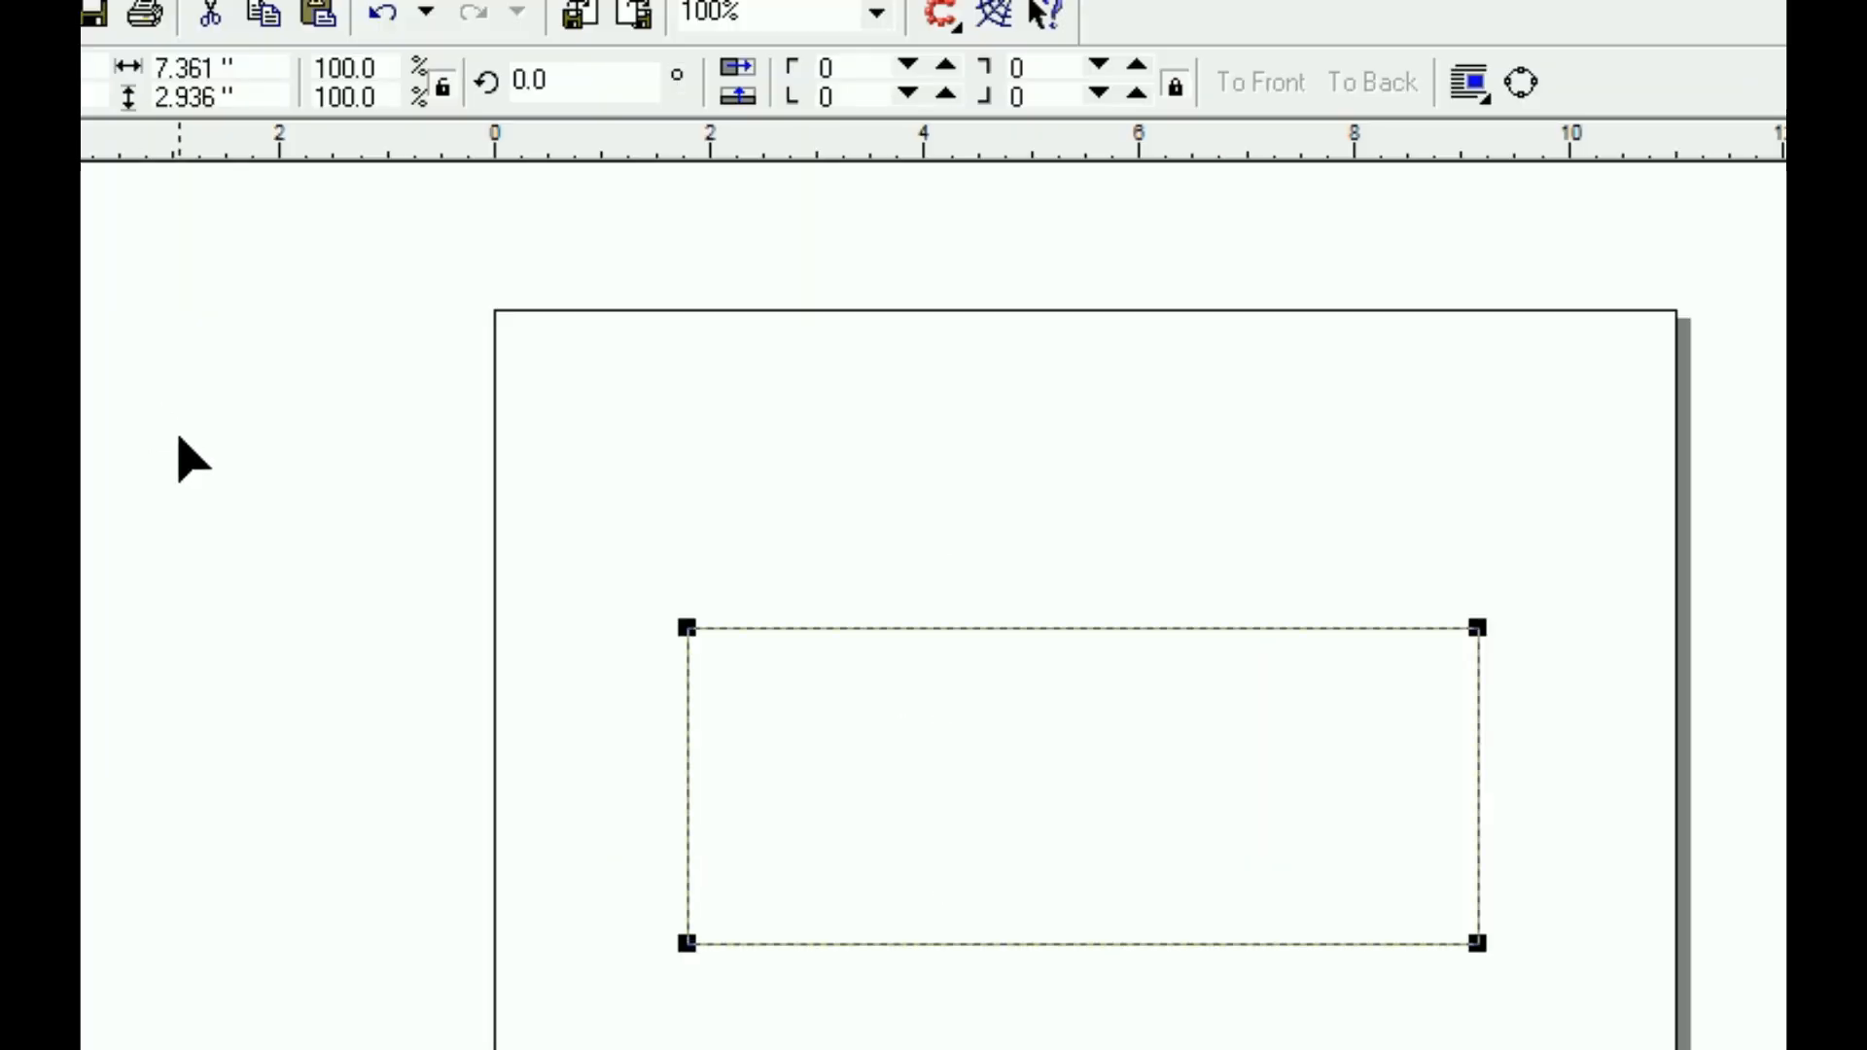
{"action": "key", "text": "ctrl+q"}
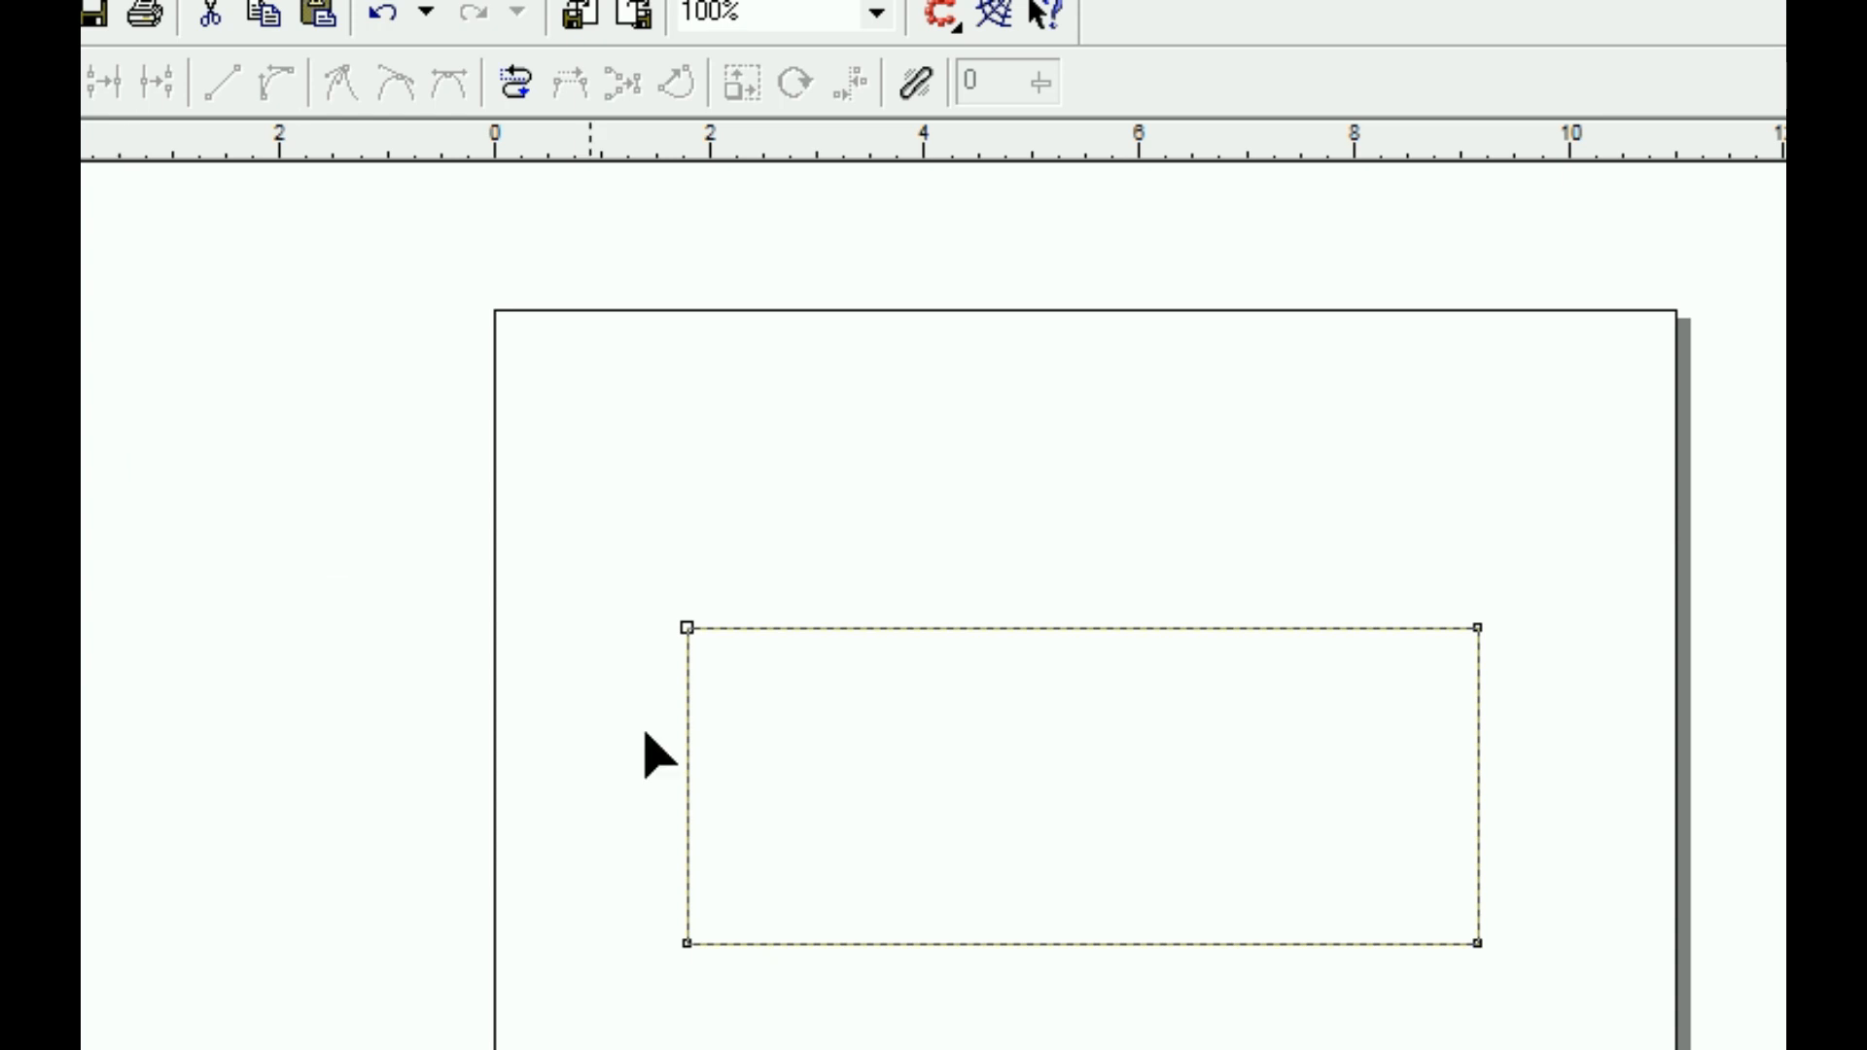
{"action": "double_click", "coordinate": [1077, 943]}
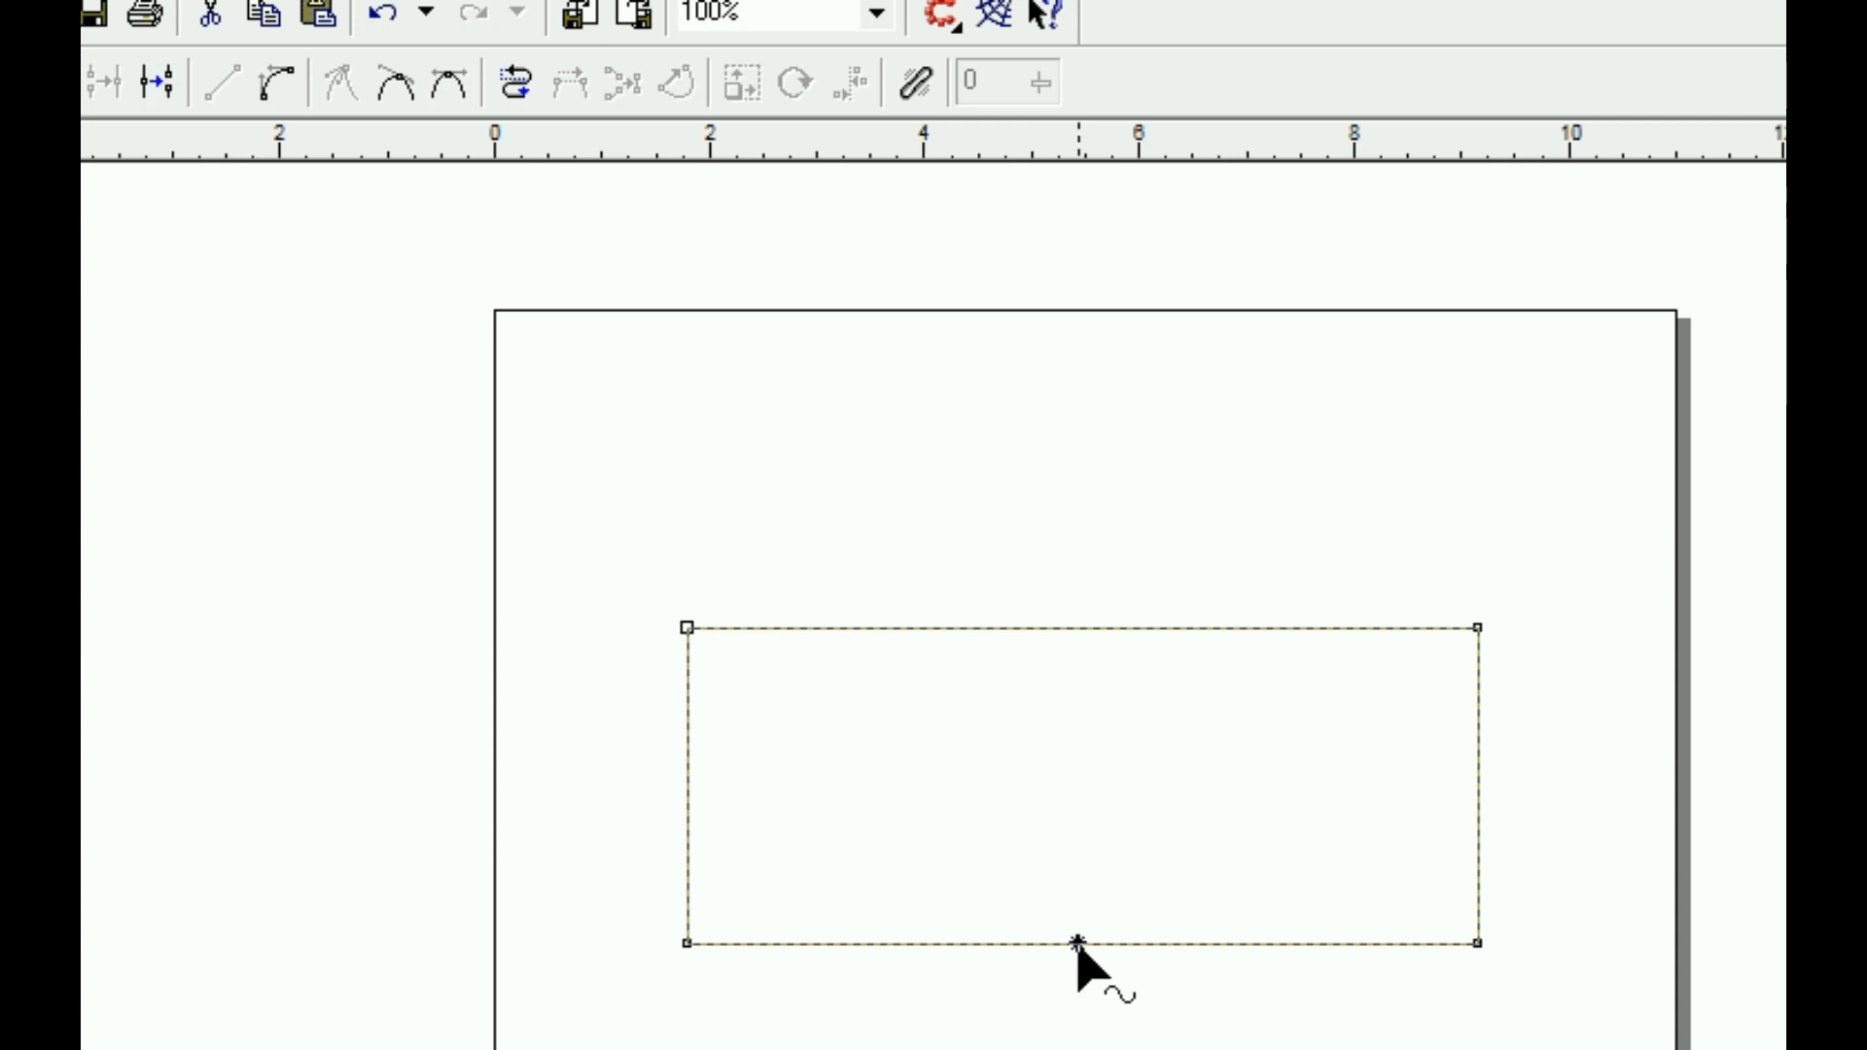
{"action": "double_click", "coordinate": [1202, 943]}
{"action": "left_click_drag", "start_coordinate": [1202, 944], "coordinate": [1183, 891]}
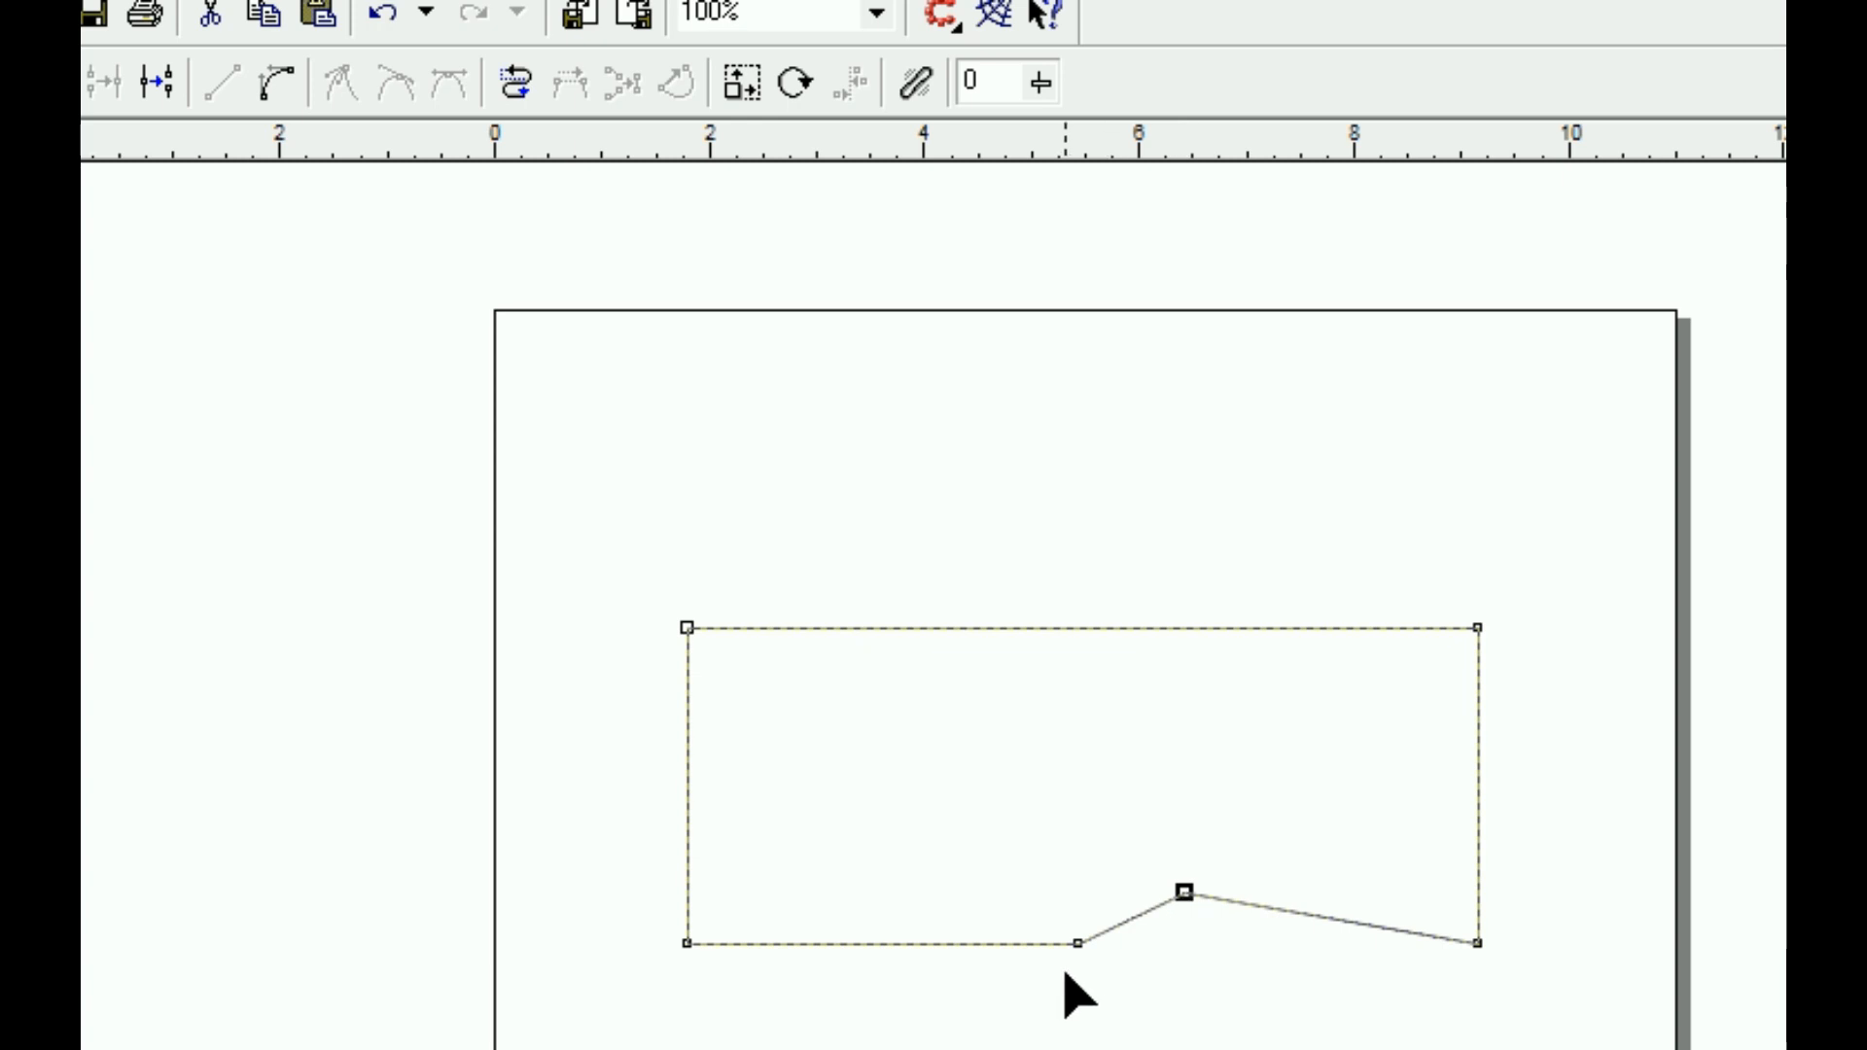
{"action": "left_click_drag", "start_coordinate": [1078, 944], "coordinate": [1080, 937]}
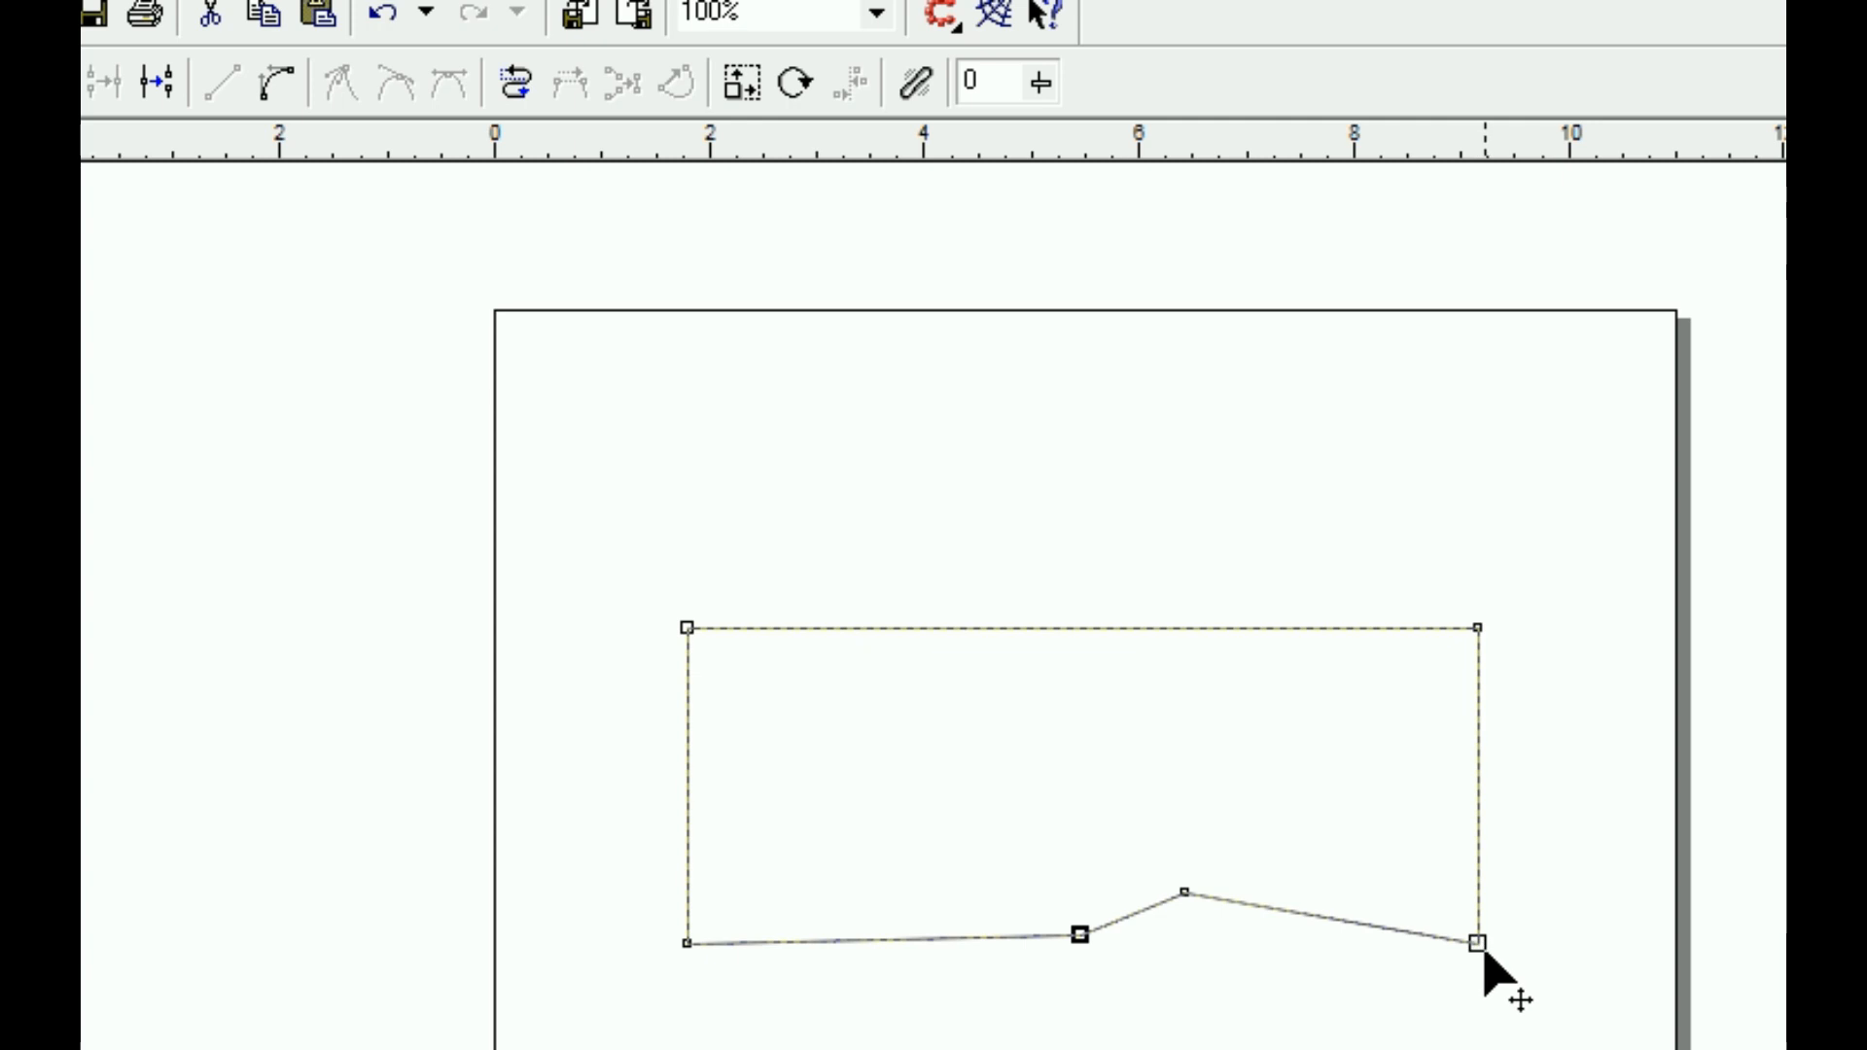
Replace the lower-right corner node with two new nodes so the lower edge slopes upward toward the rear of the car
{"action": "left_click", "coordinate": [1385, 928]}
{"action": "left_click_drag", "start_coordinate": [1386, 928], "coordinate": [1400, 830]}
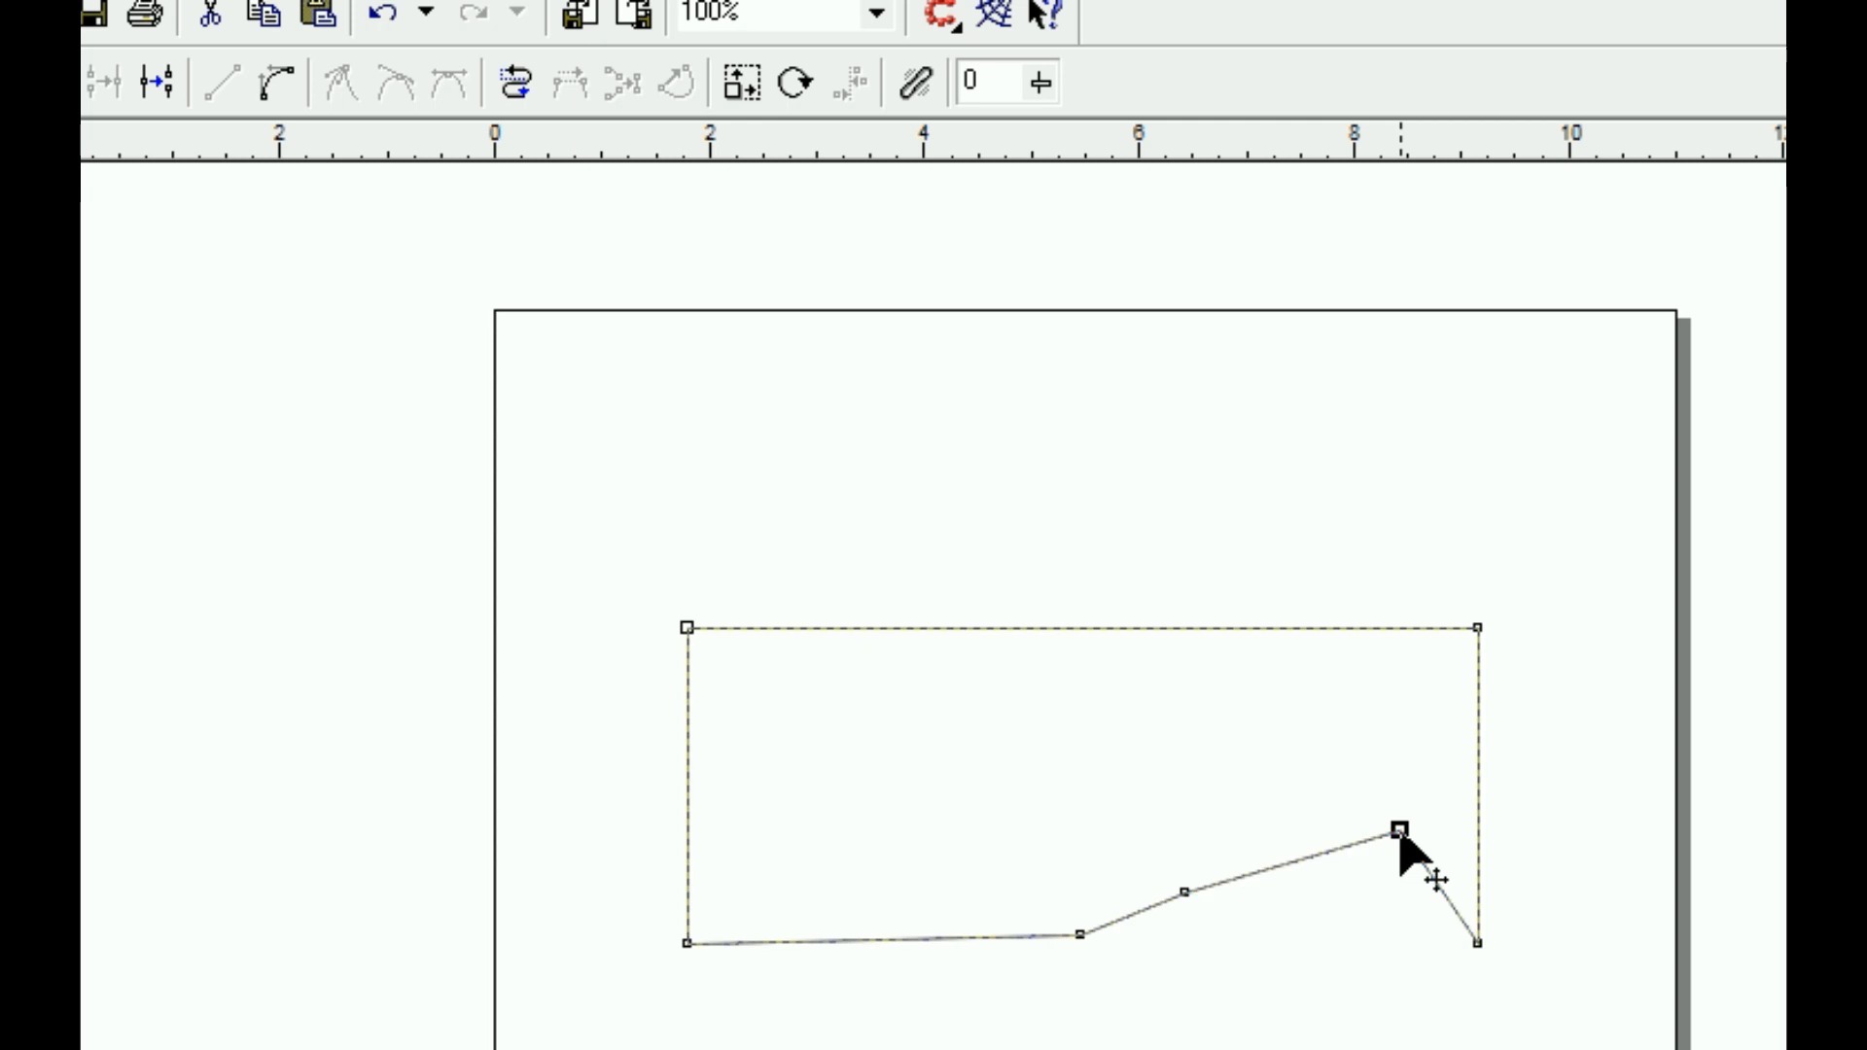
{"action": "double_click", "coordinate": [1478, 944]}
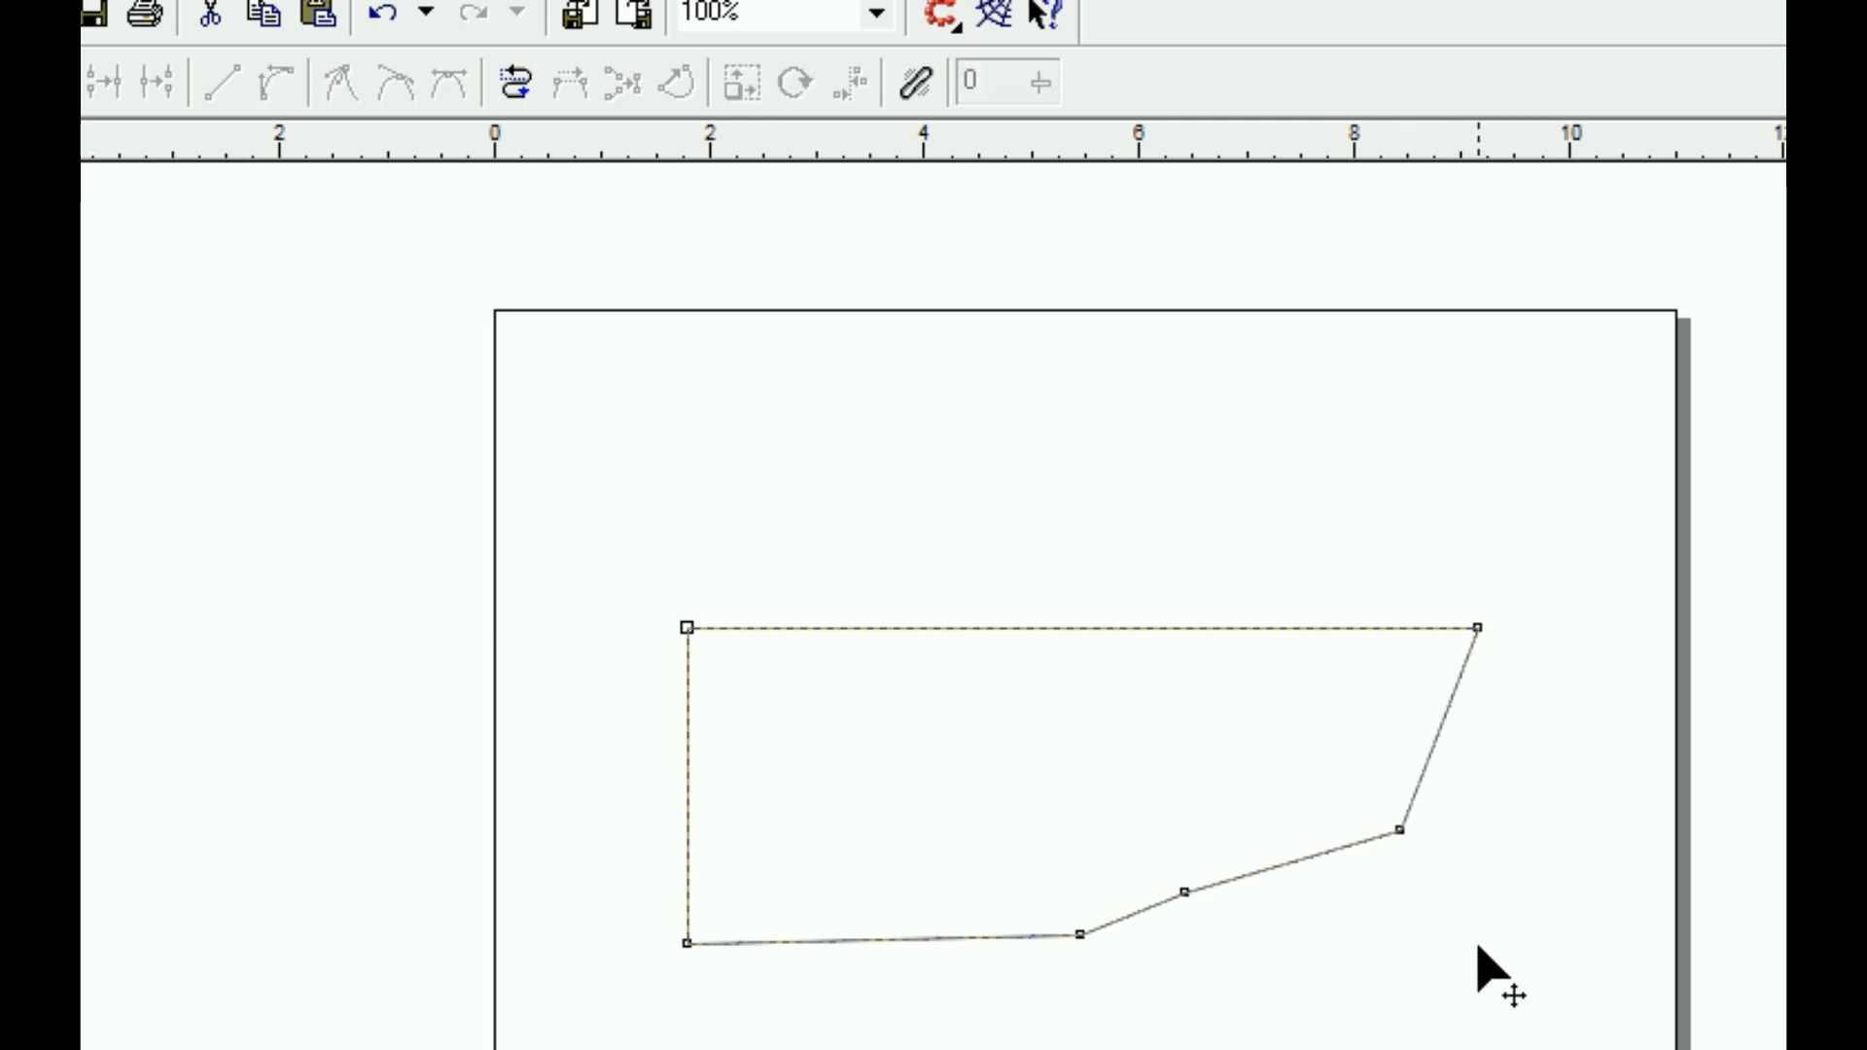
{"action": "double_click", "coordinate": [1438, 731]}
{"action": "left_click_drag", "start_coordinate": [1438, 731], "coordinate": [1471, 804]}
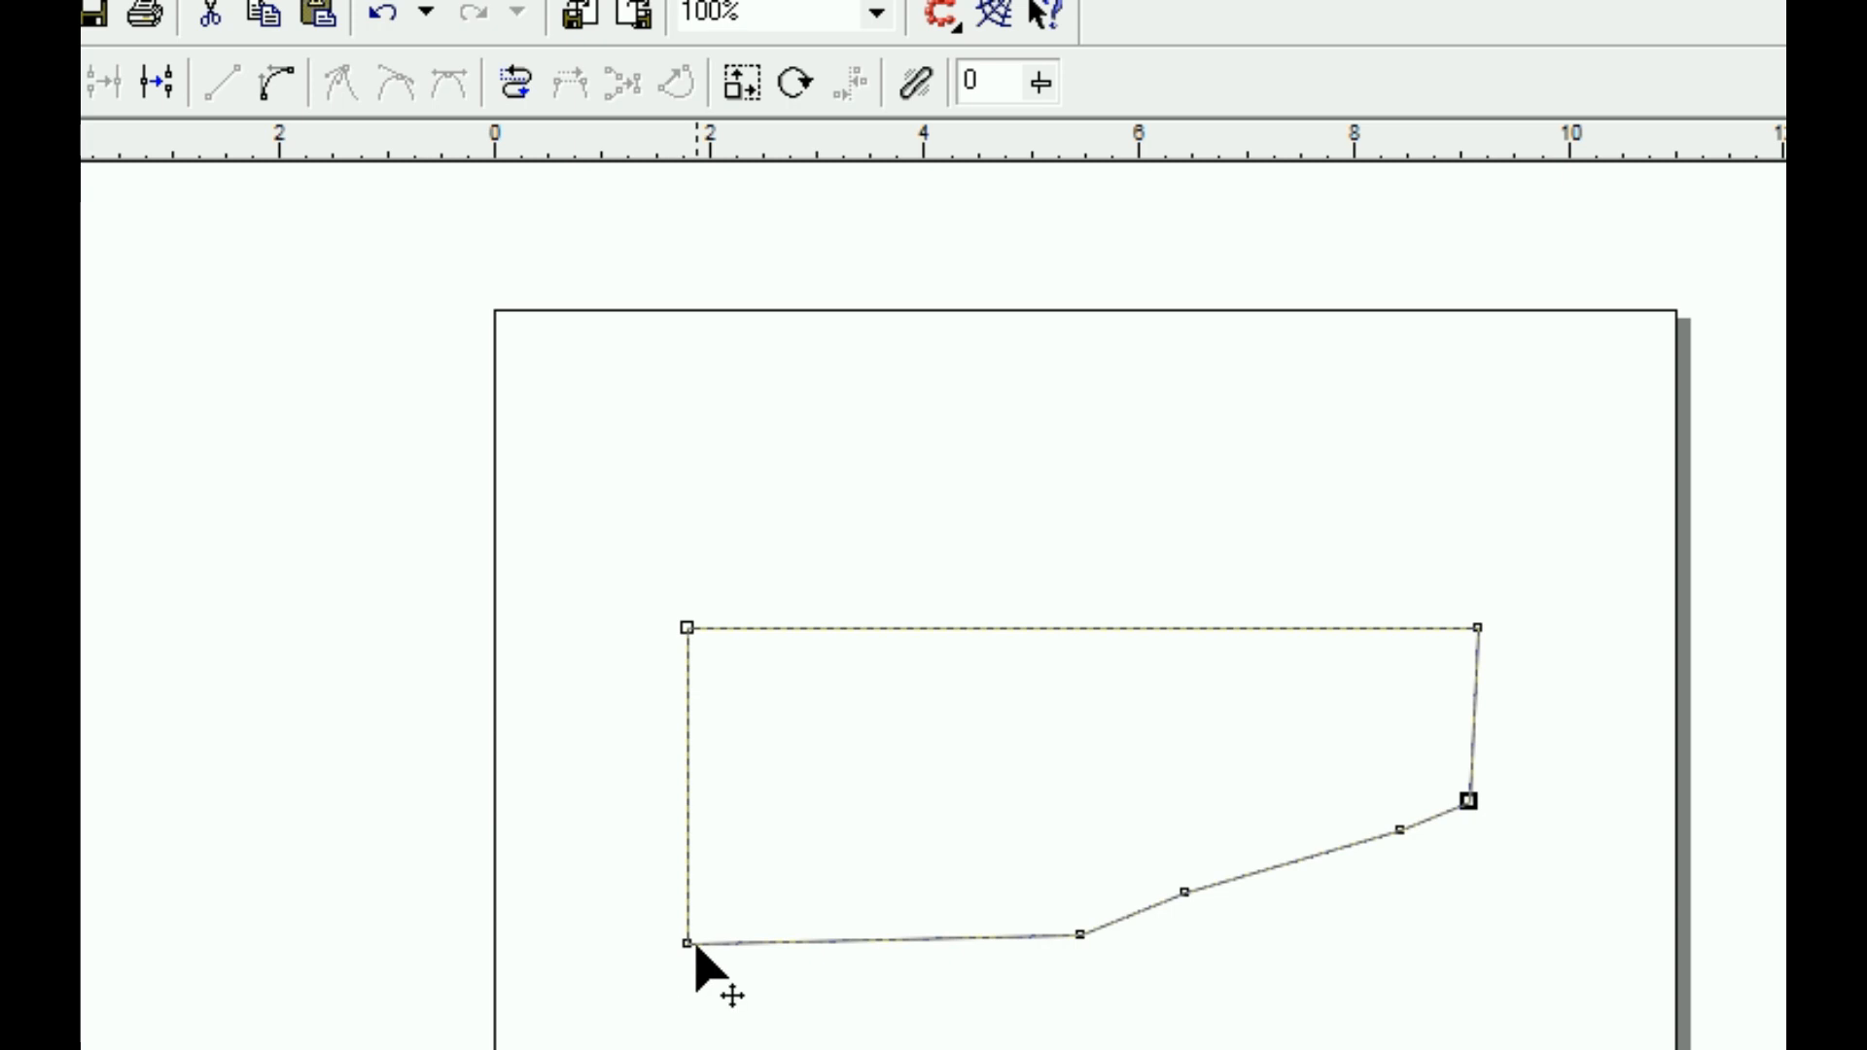
Raise the lower-left corner, move the upper-left corner inward and down, and add a higher node for the windshield top
{"action": "left_click_drag", "start_coordinate": [687, 945], "coordinate": [687, 866]}
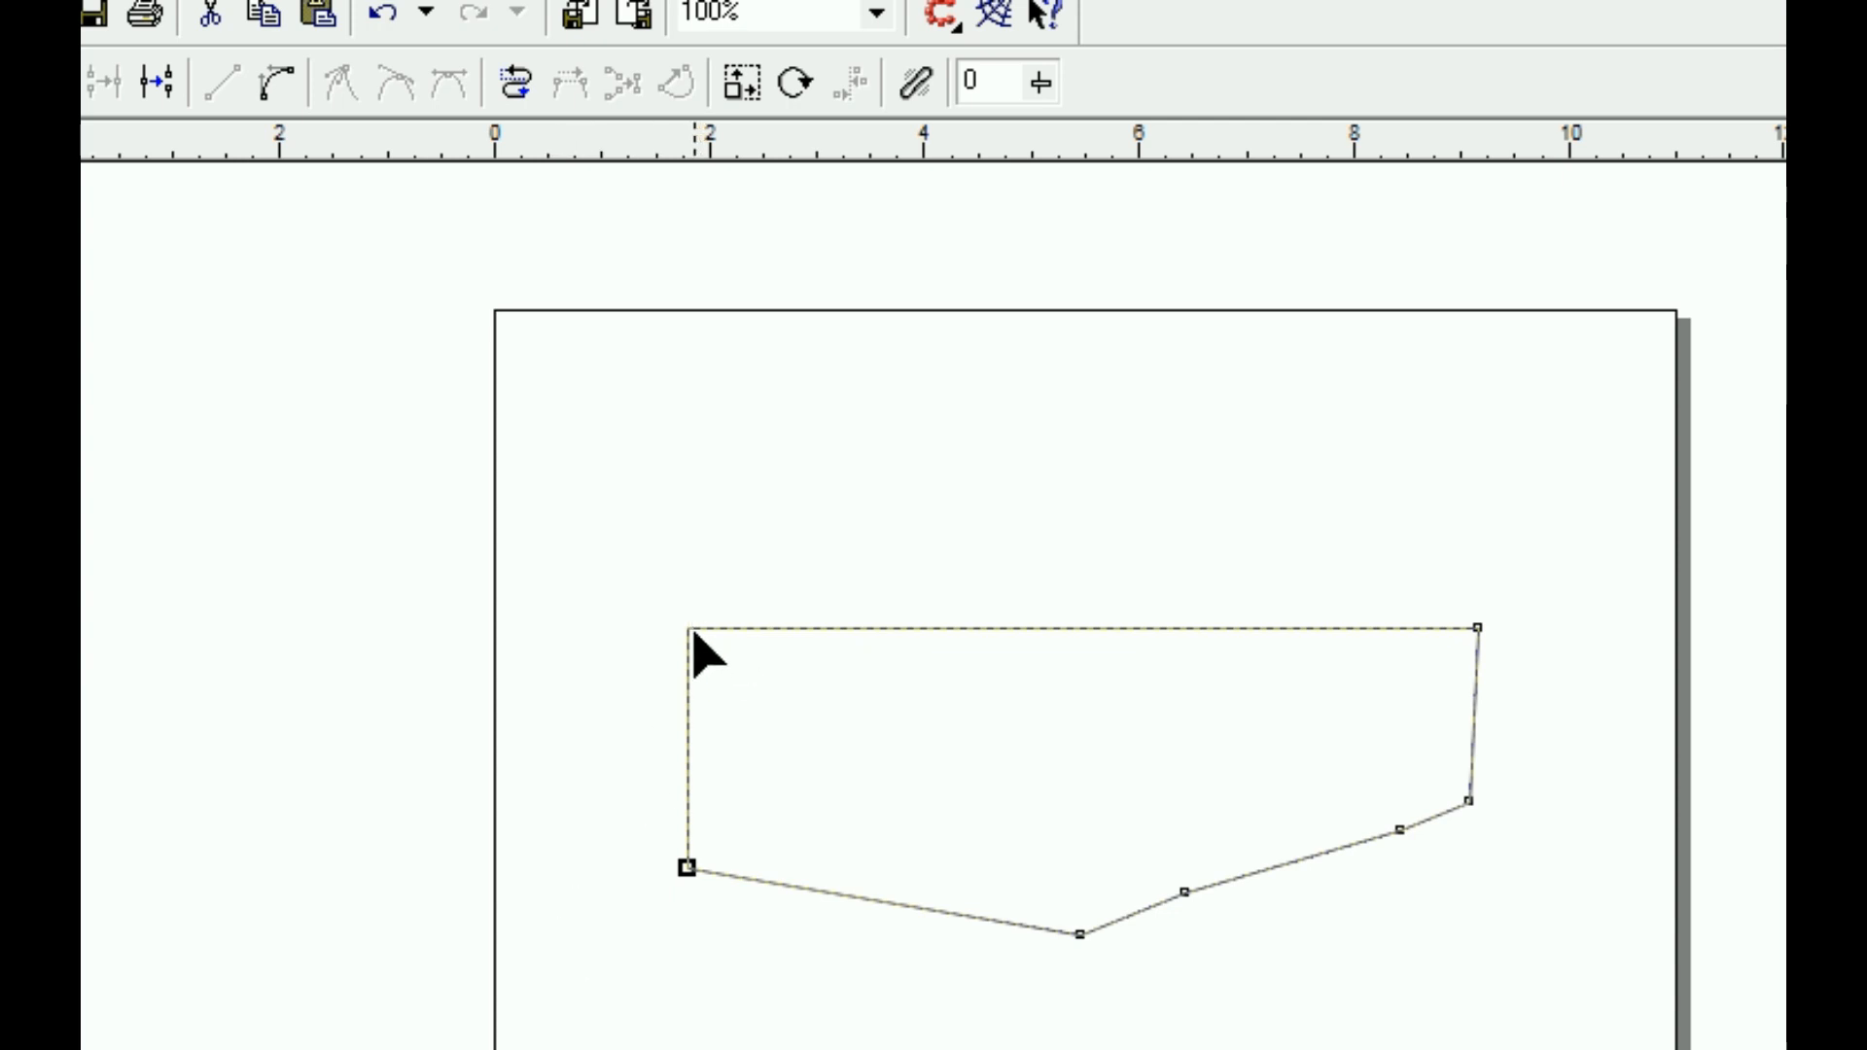
{"action": "left_click_drag", "start_coordinate": [689, 629], "coordinate": [870, 737]}
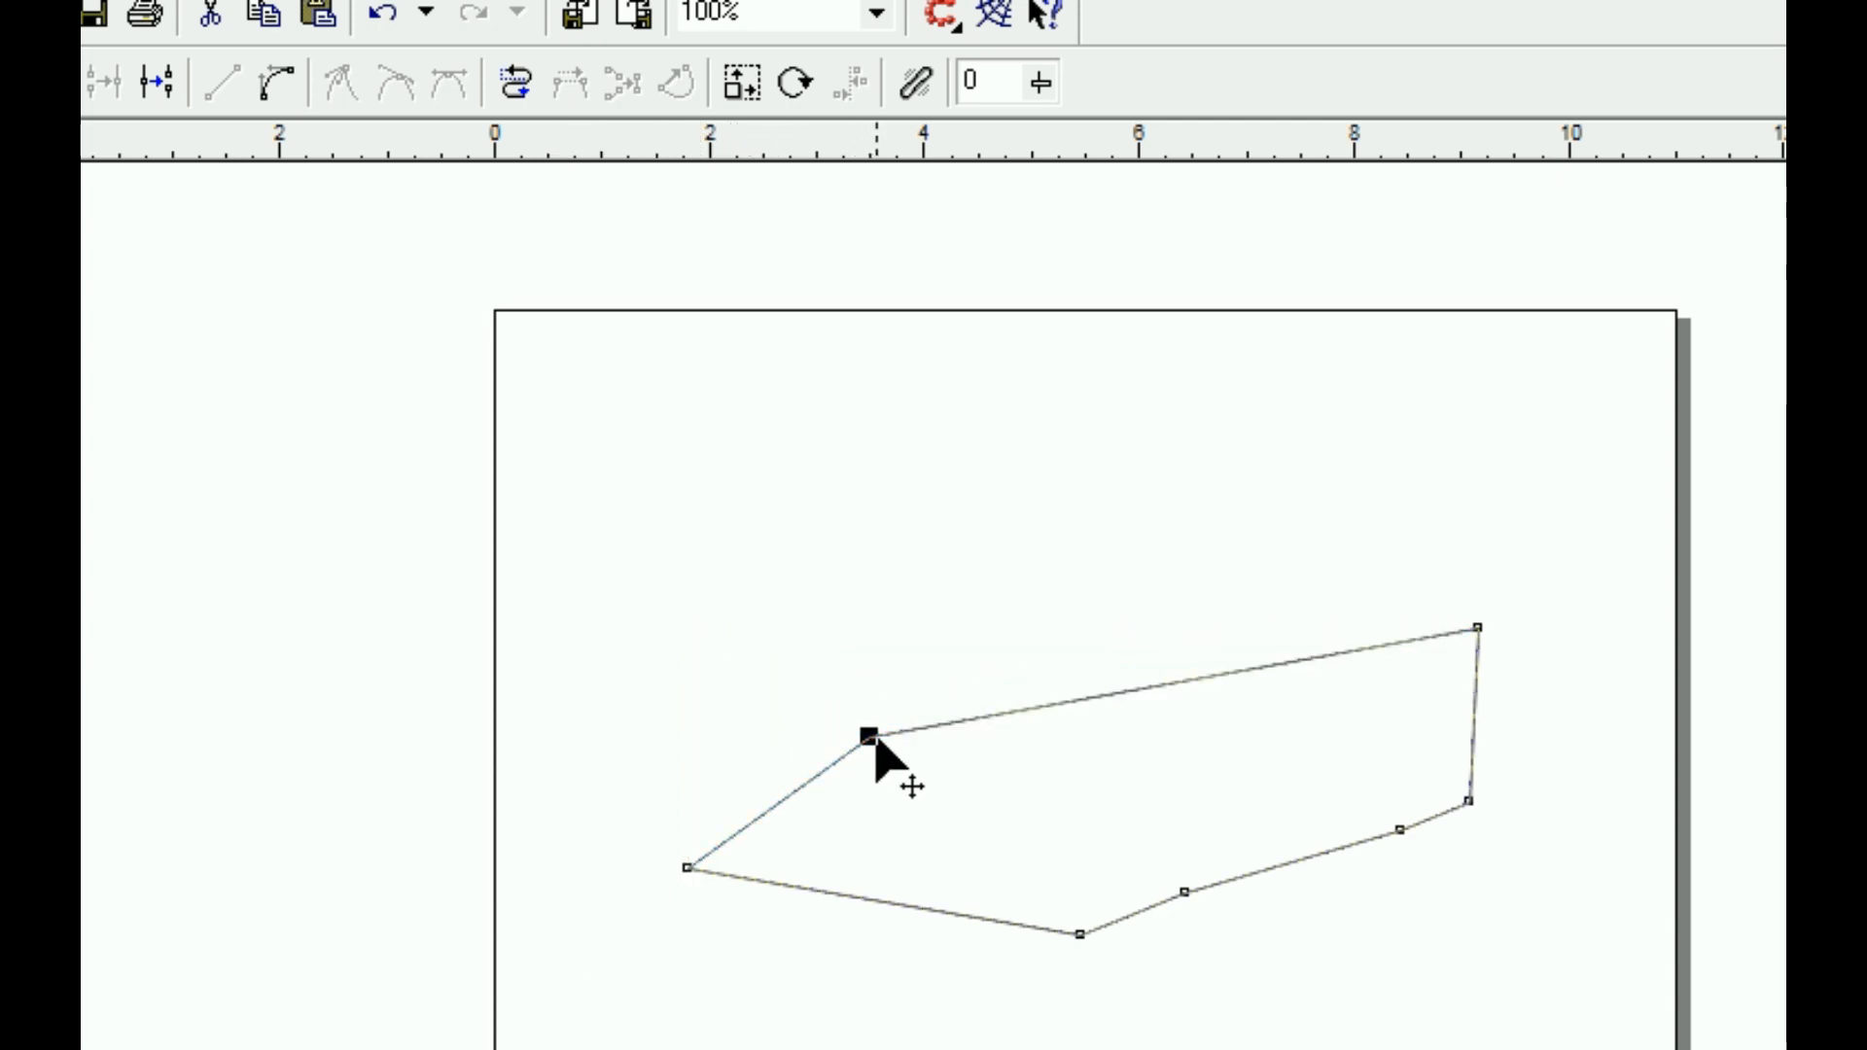
{"action": "double_click", "coordinate": [1150, 688]}
{"action": "left_click_drag", "start_coordinate": [1148, 688], "coordinate": [1015, 639]}
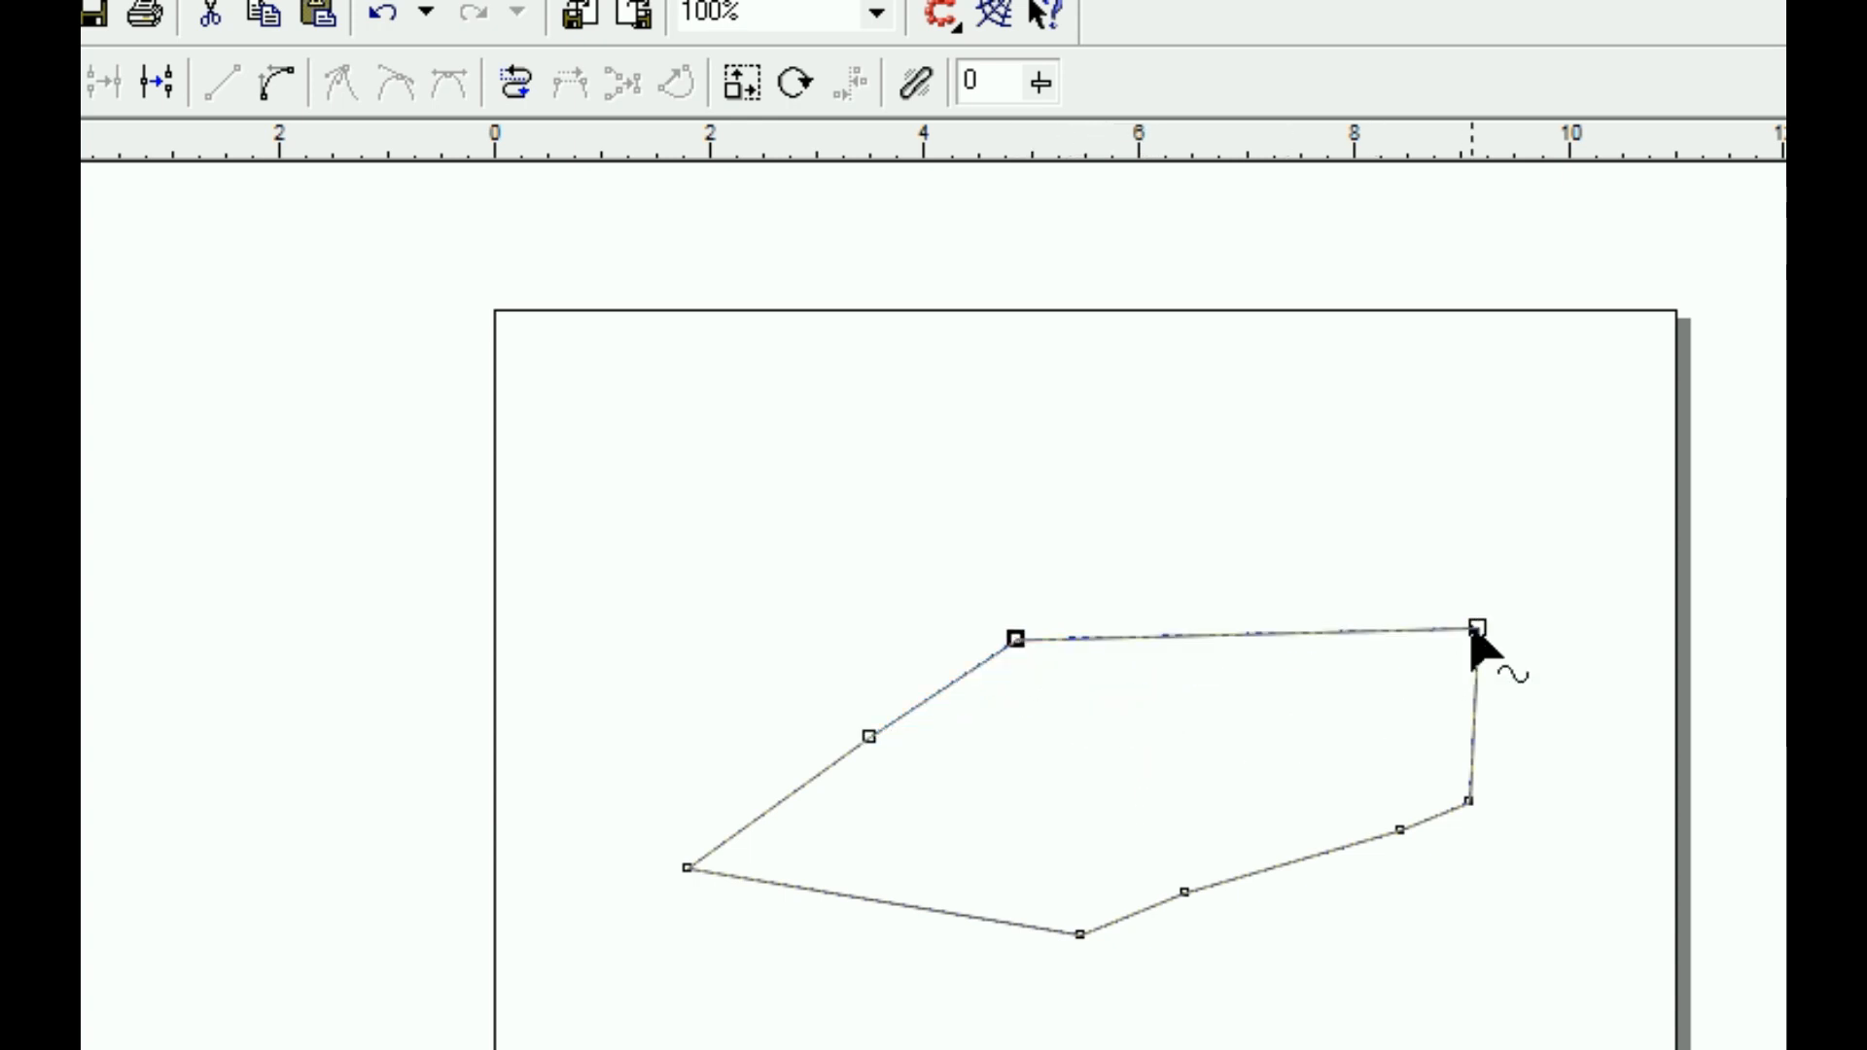
Move the upper-right corner slightly inward and down, and add two closely spaced nodes on the top edge toward the rear
{"action": "left_click_drag", "start_coordinate": [1479, 630], "coordinate": [1430, 663]}
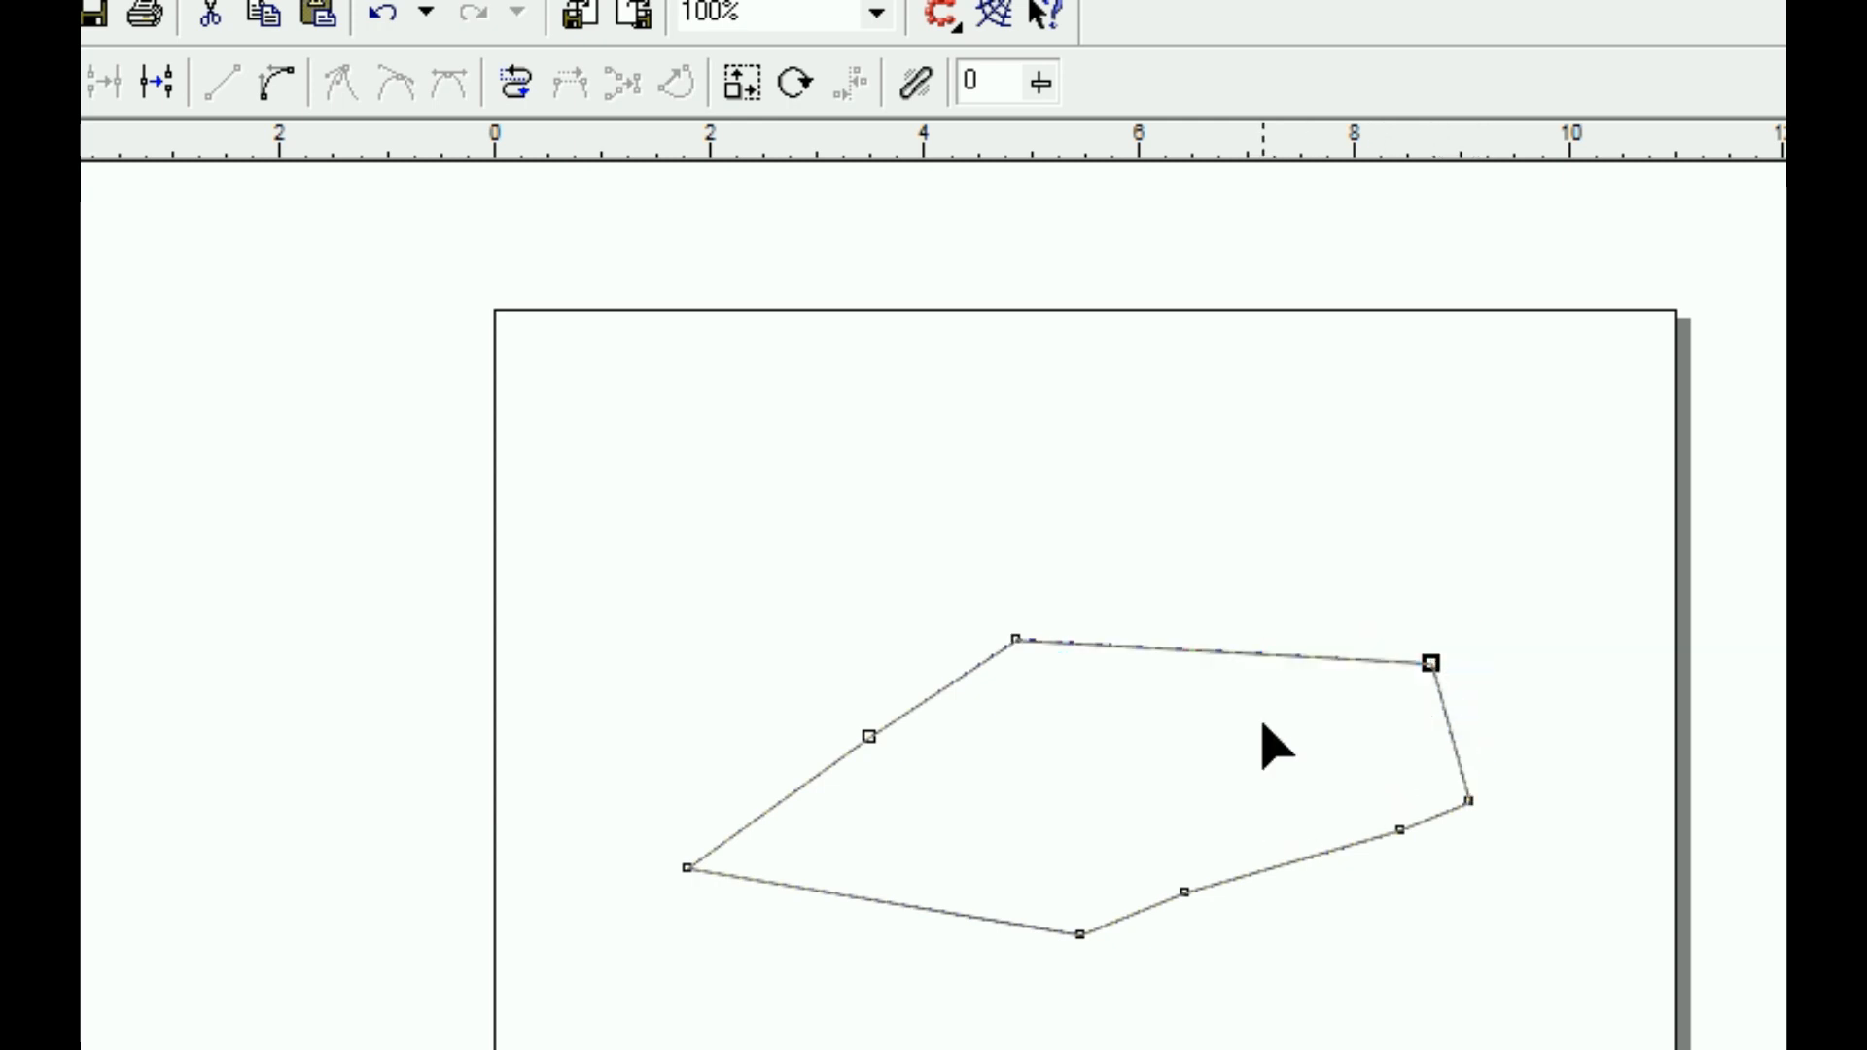
{"action": "double_click", "coordinate": [1280, 655]}
{"action": "left_click_drag", "start_coordinate": [1293, 659], "coordinate": [1313, 667]}
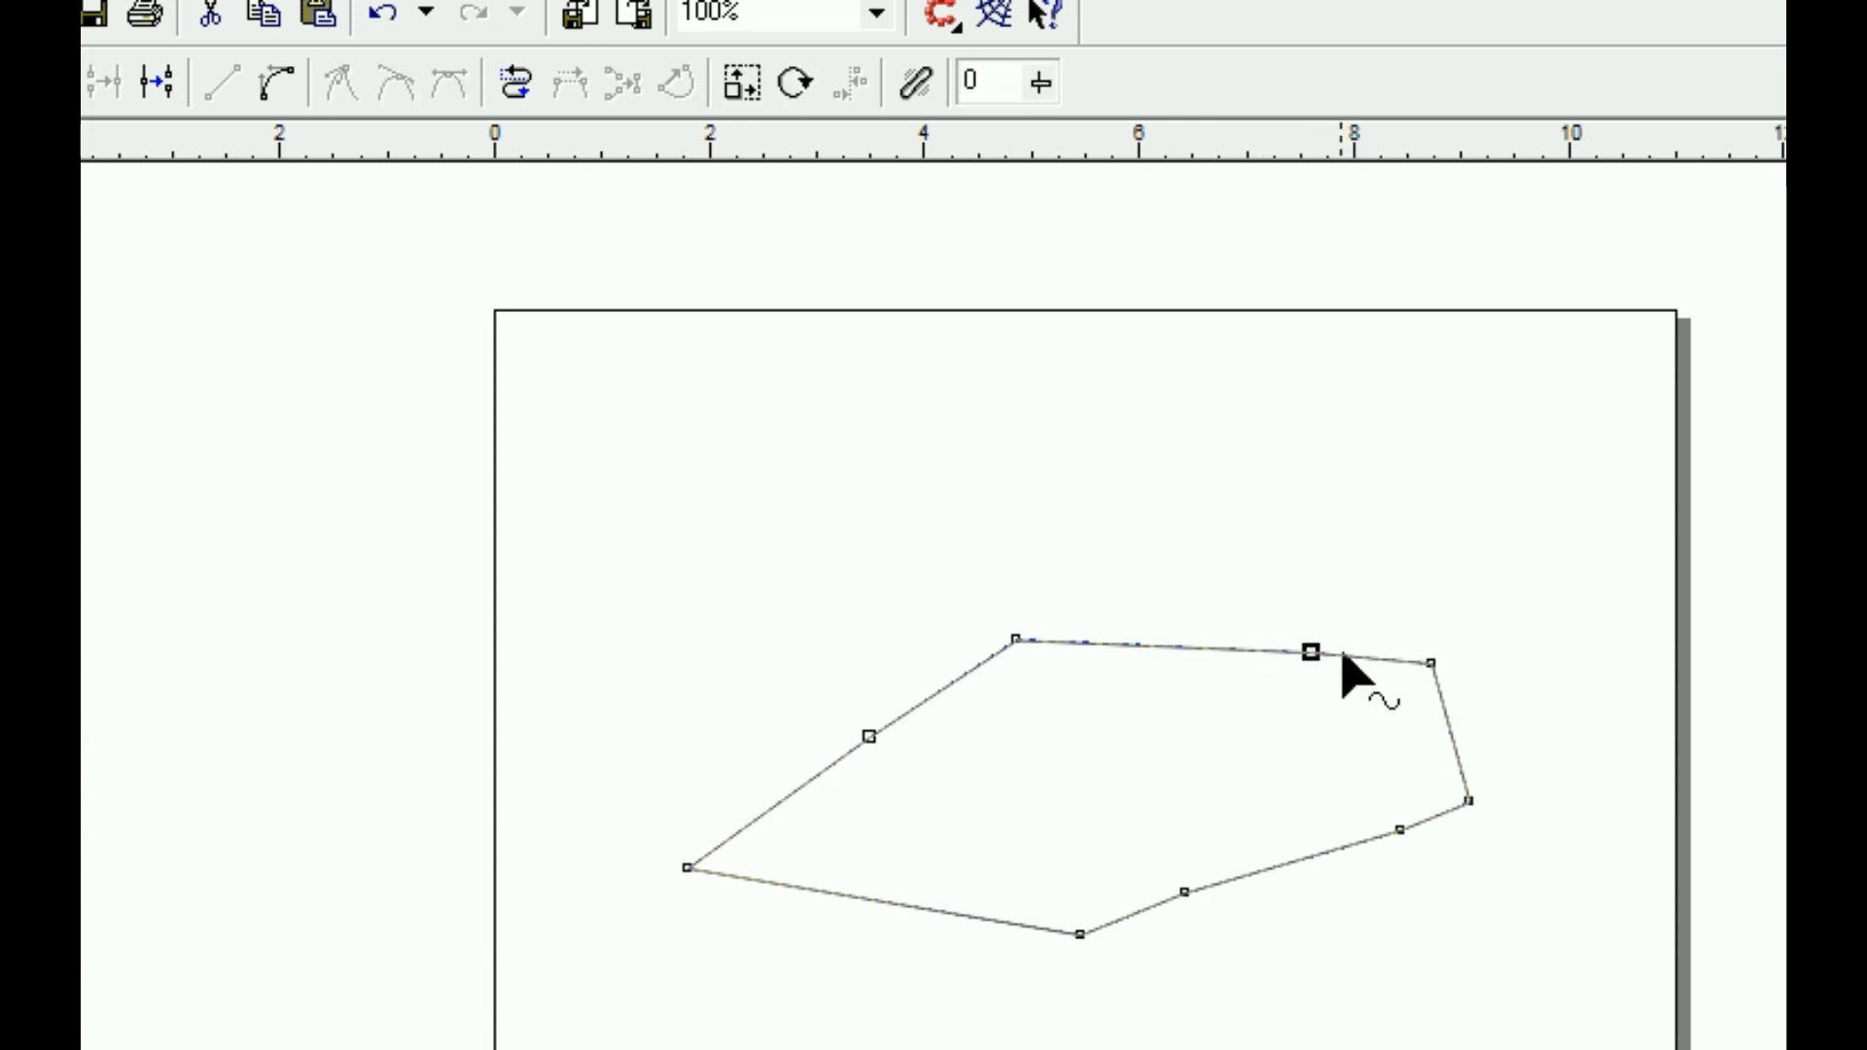
{"action": "left_click", "coordinate": [1377, 658]}
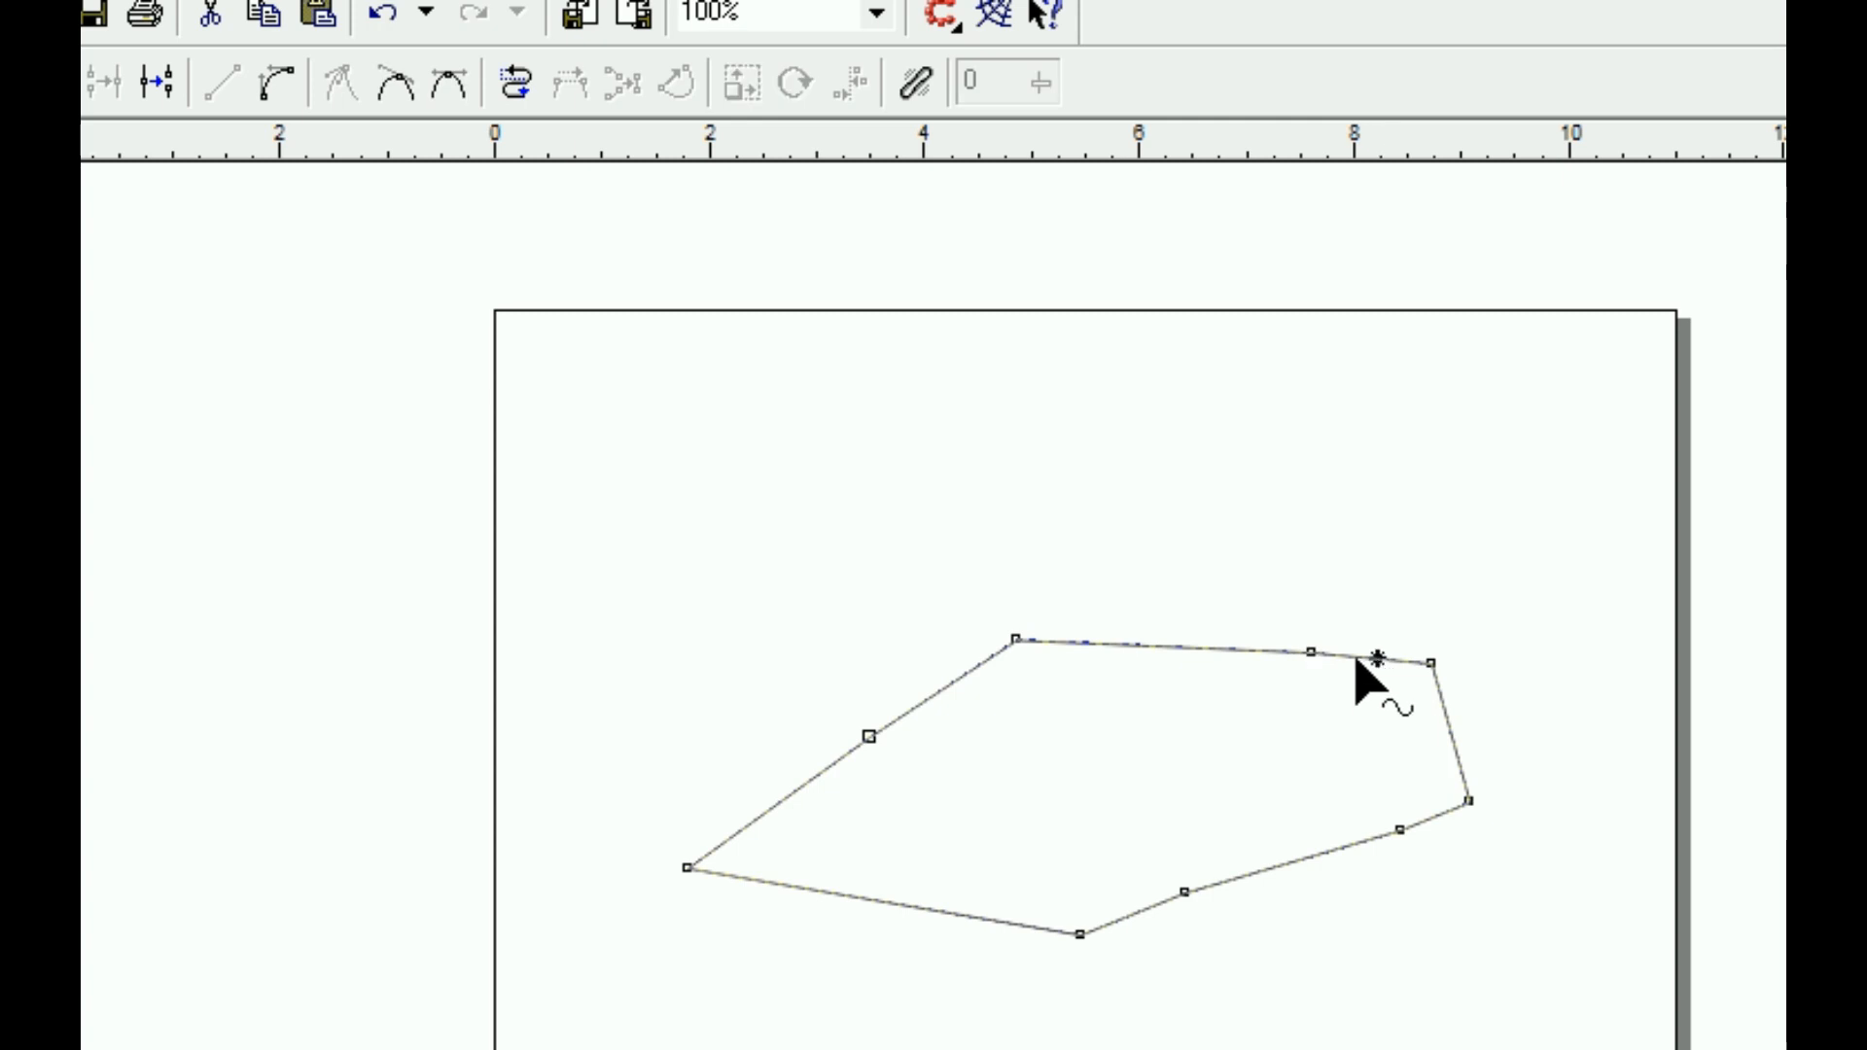
{"action": "double_click", "coordinate": [1335, 654]}
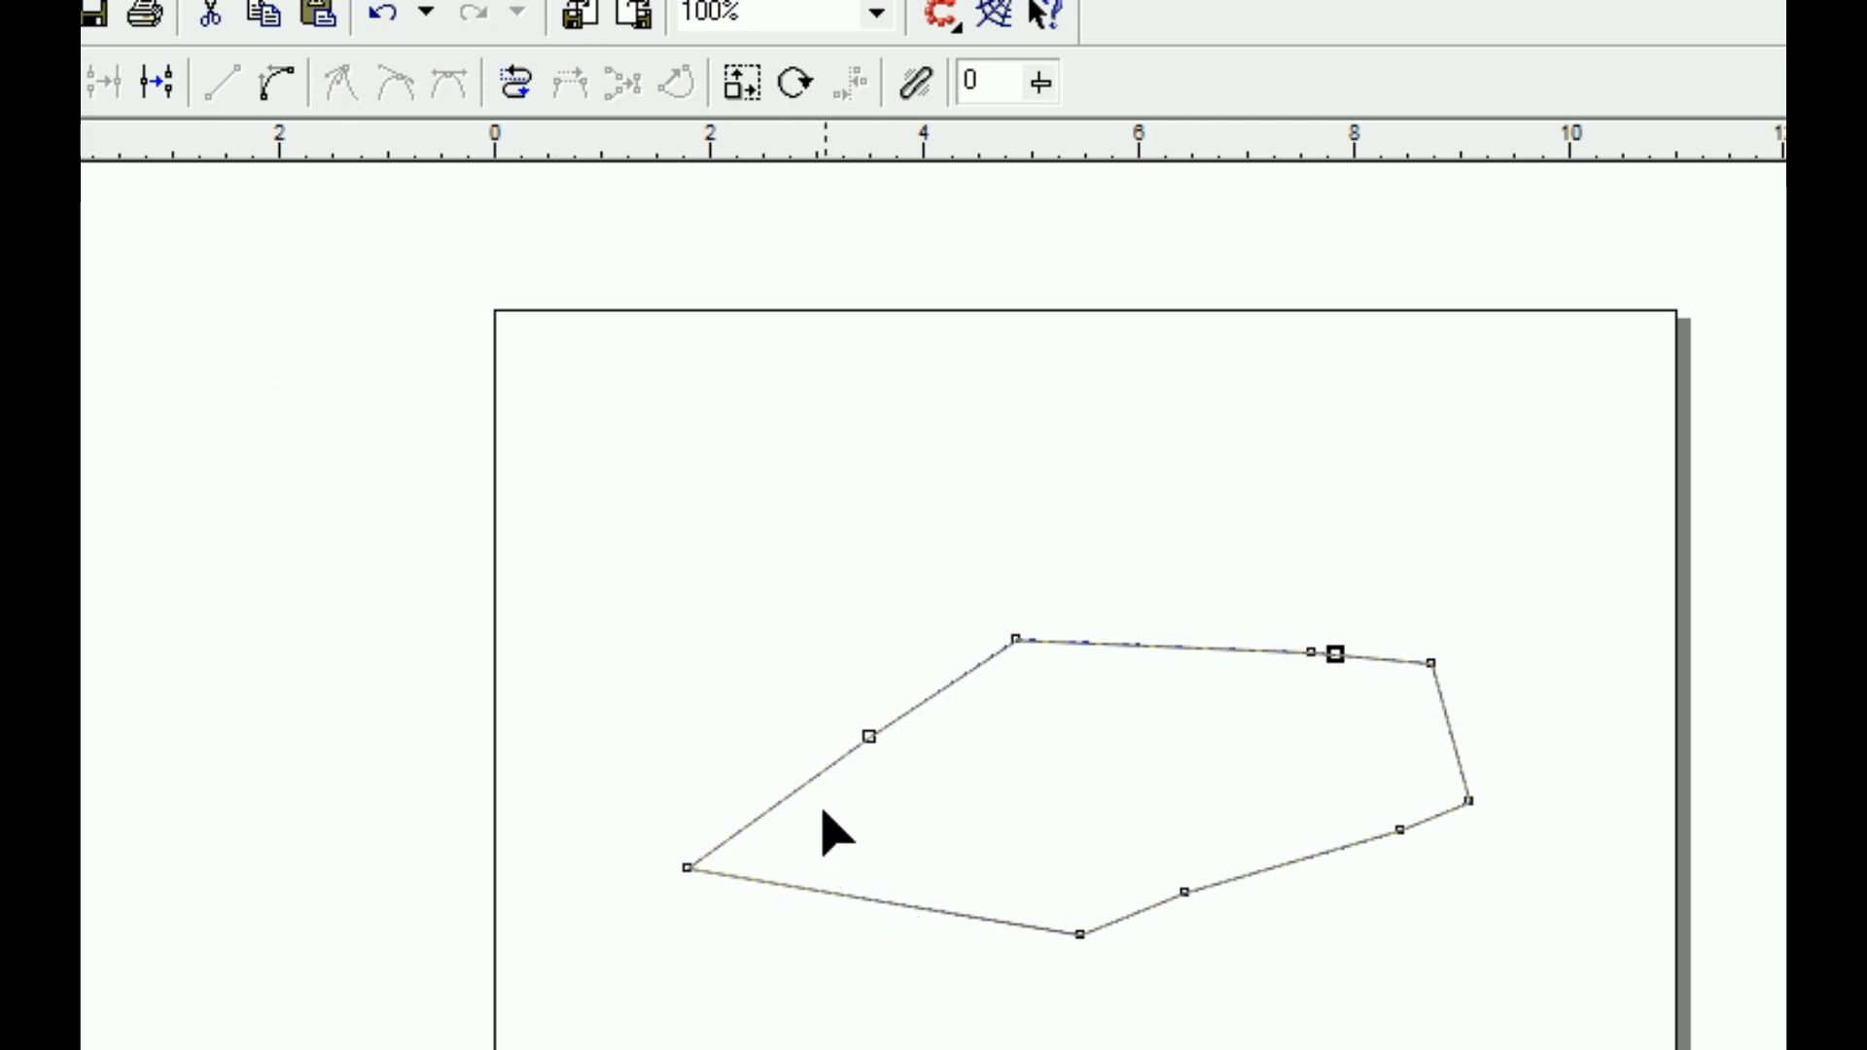
Convert the front hood segment to a curve and bow it outward and up
{"action": "left_click", "coordinate": [800, 788]}
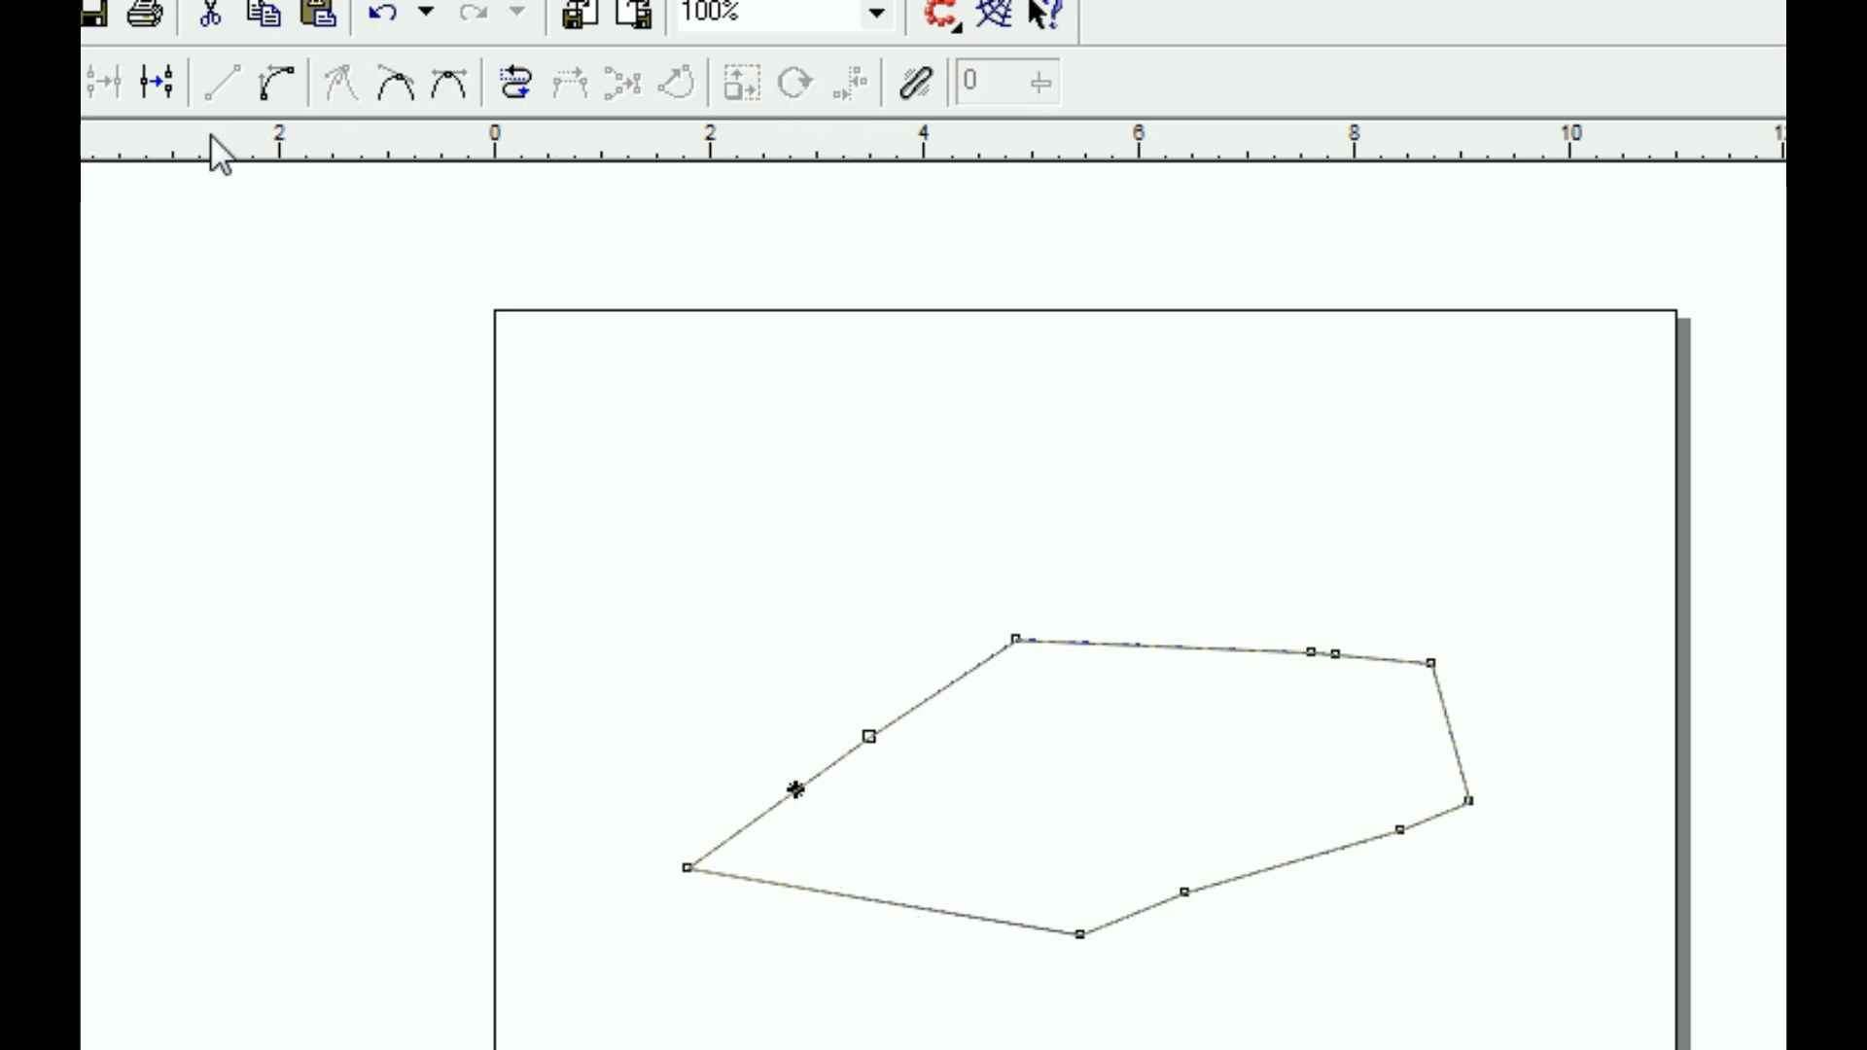
{"action": "left_click", "coordinate": [275, 84]}
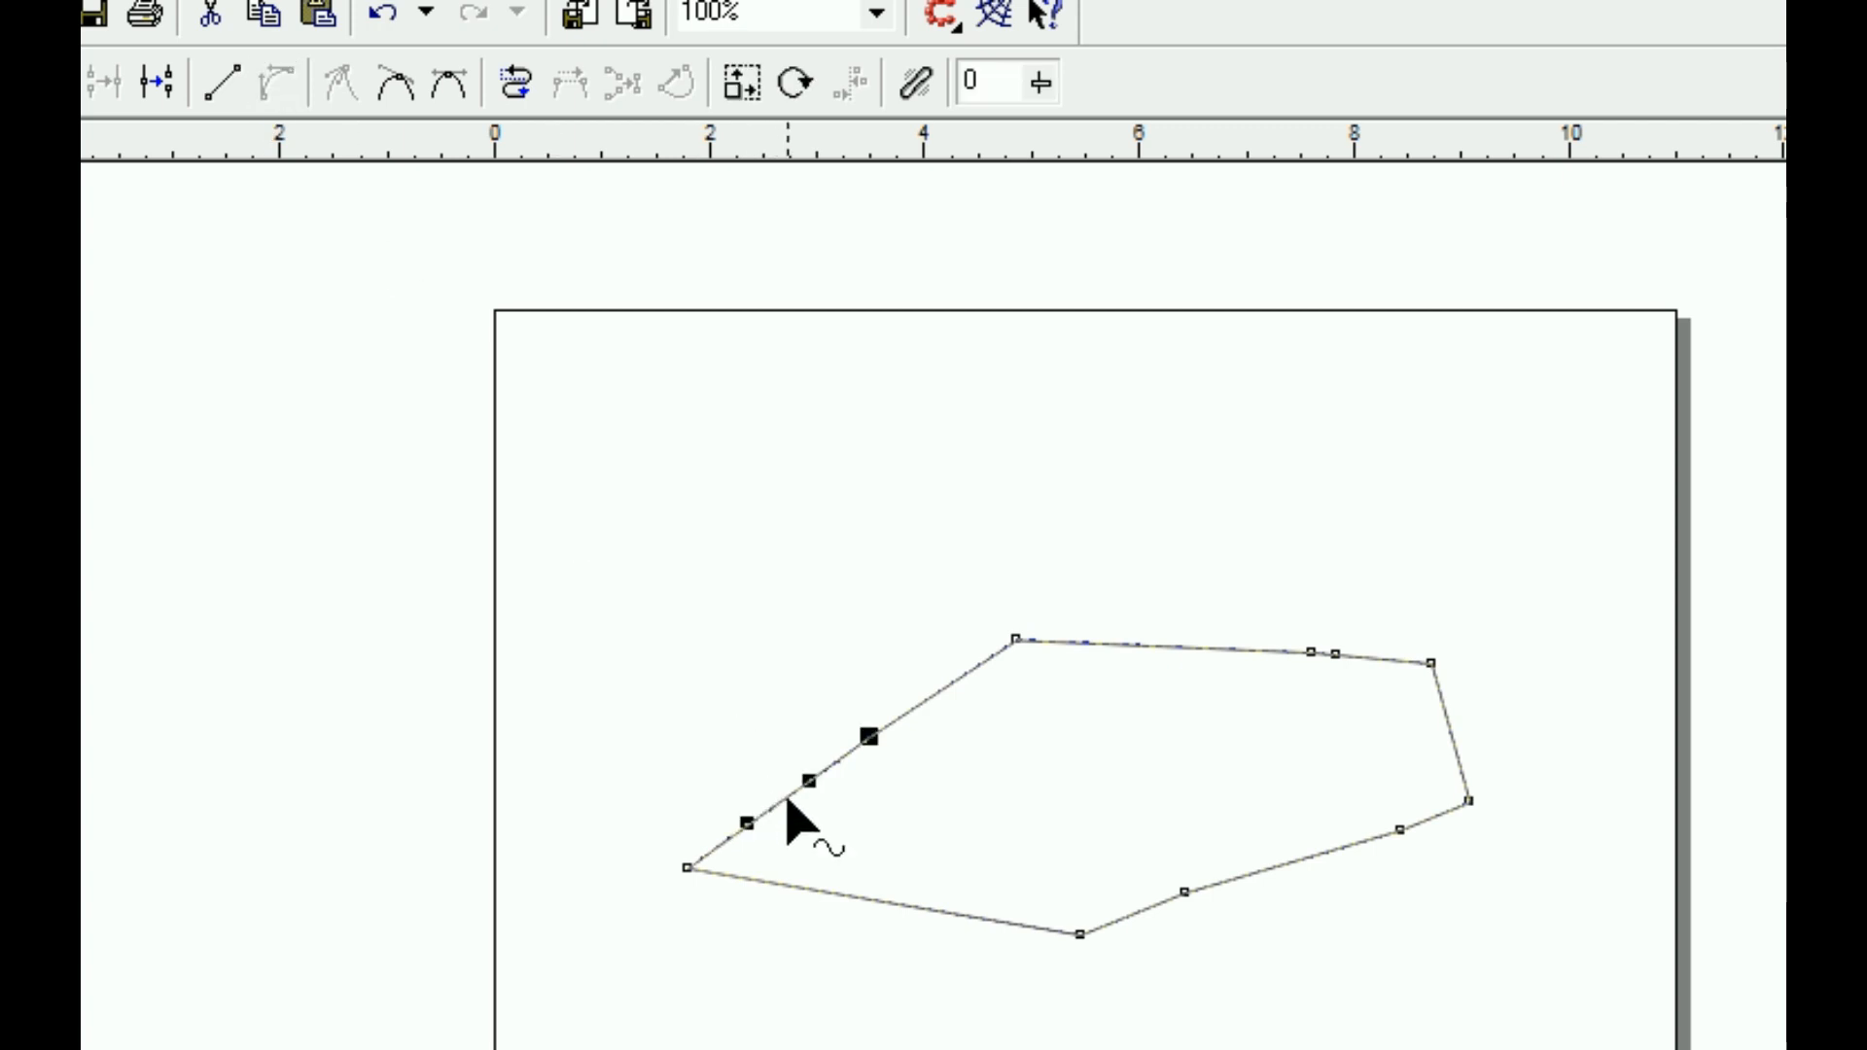
{"action": "left_click_drag", "start_coordinate": [786, 805], "coordinate": [748, 777]}
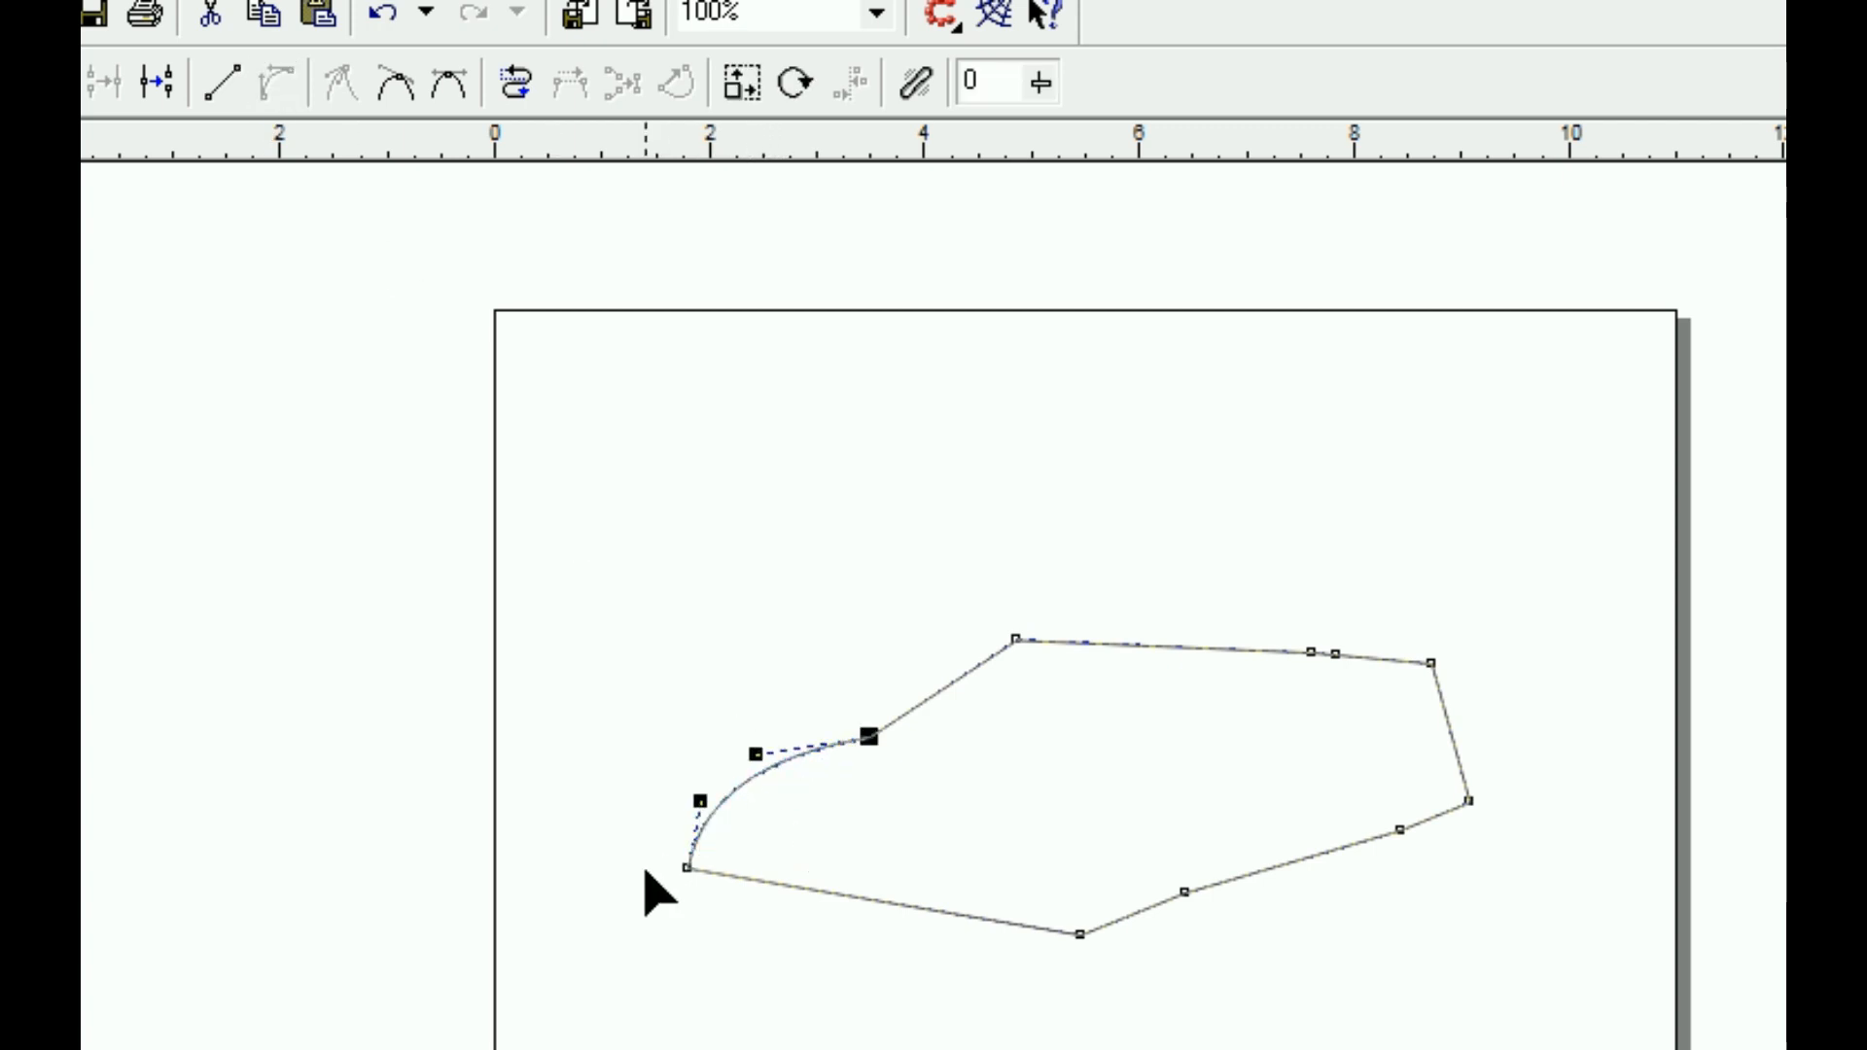
Convert the long roof segment to a curve and arch it slightly upward
{"action": "left_click", "coordinate": [1177, 647]}
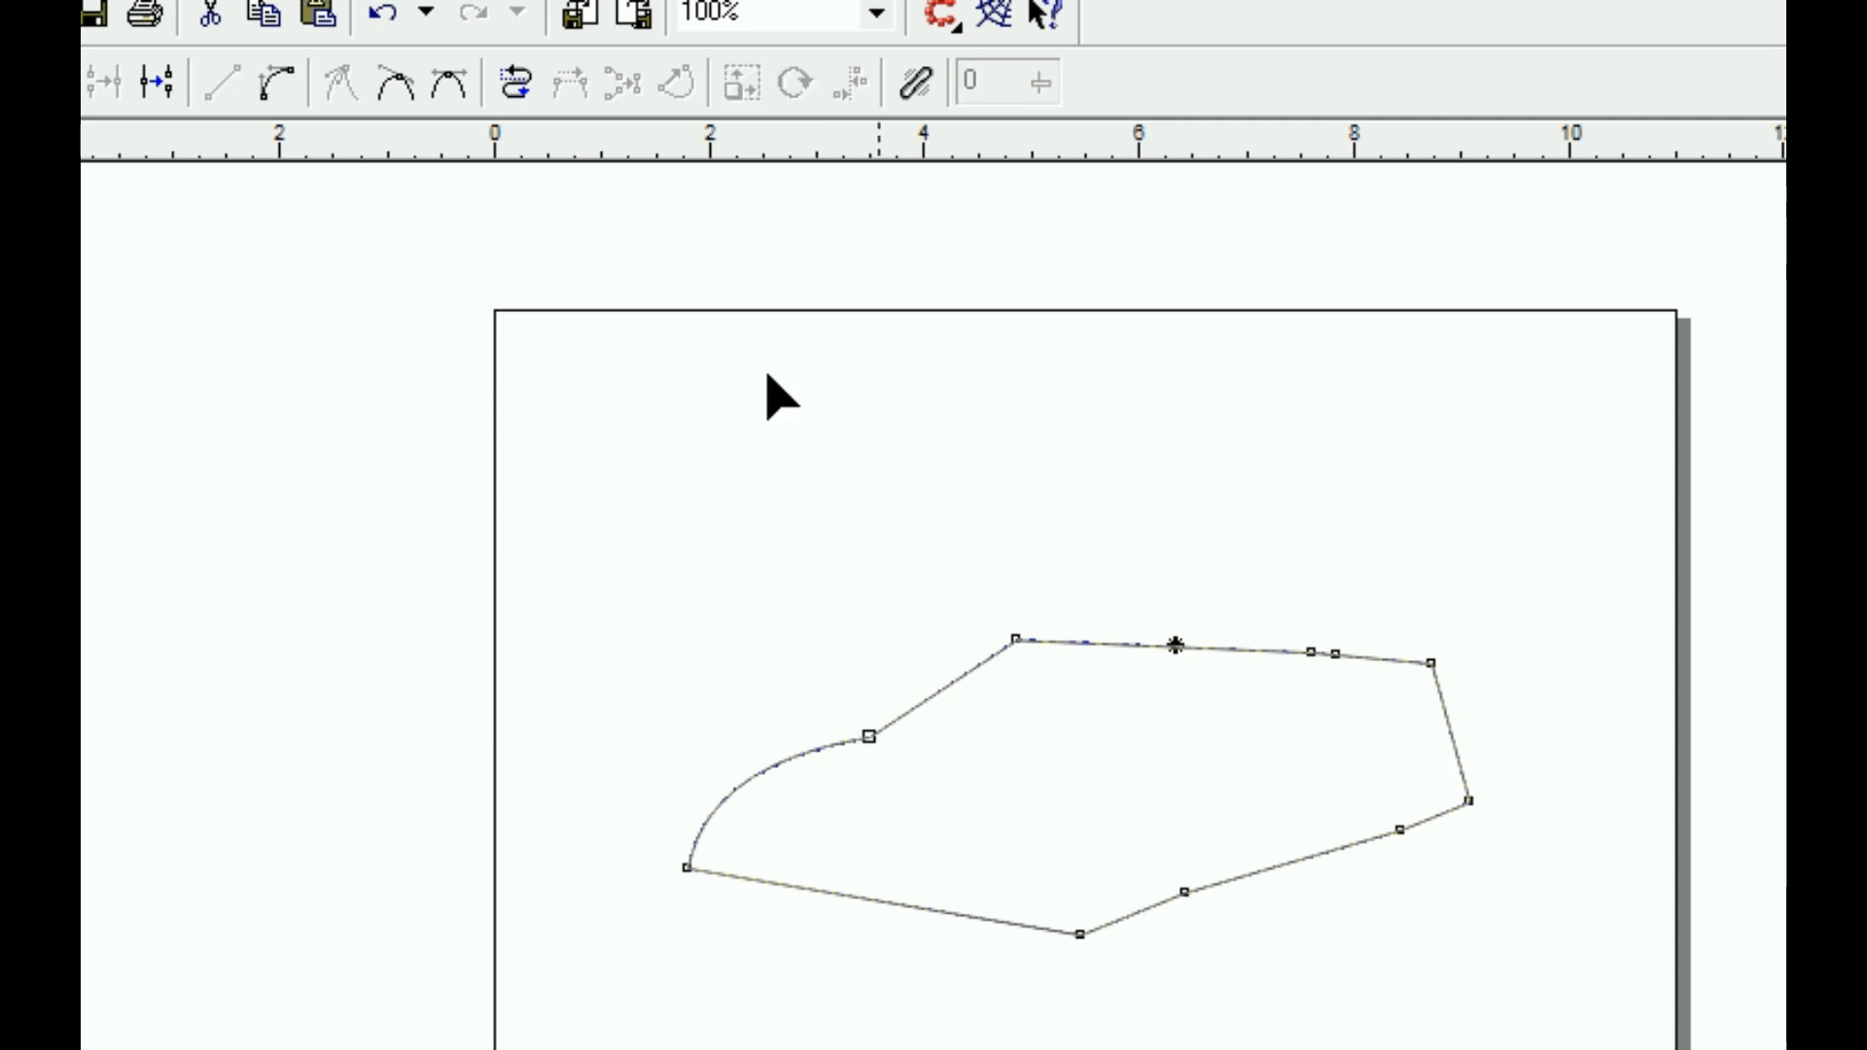
{"action": "left_click", "coordinate": [276, 83]}
{"action": "left_click_drag", "start_coordinate": [1172, 650], "coordinate": [1173, 625]}
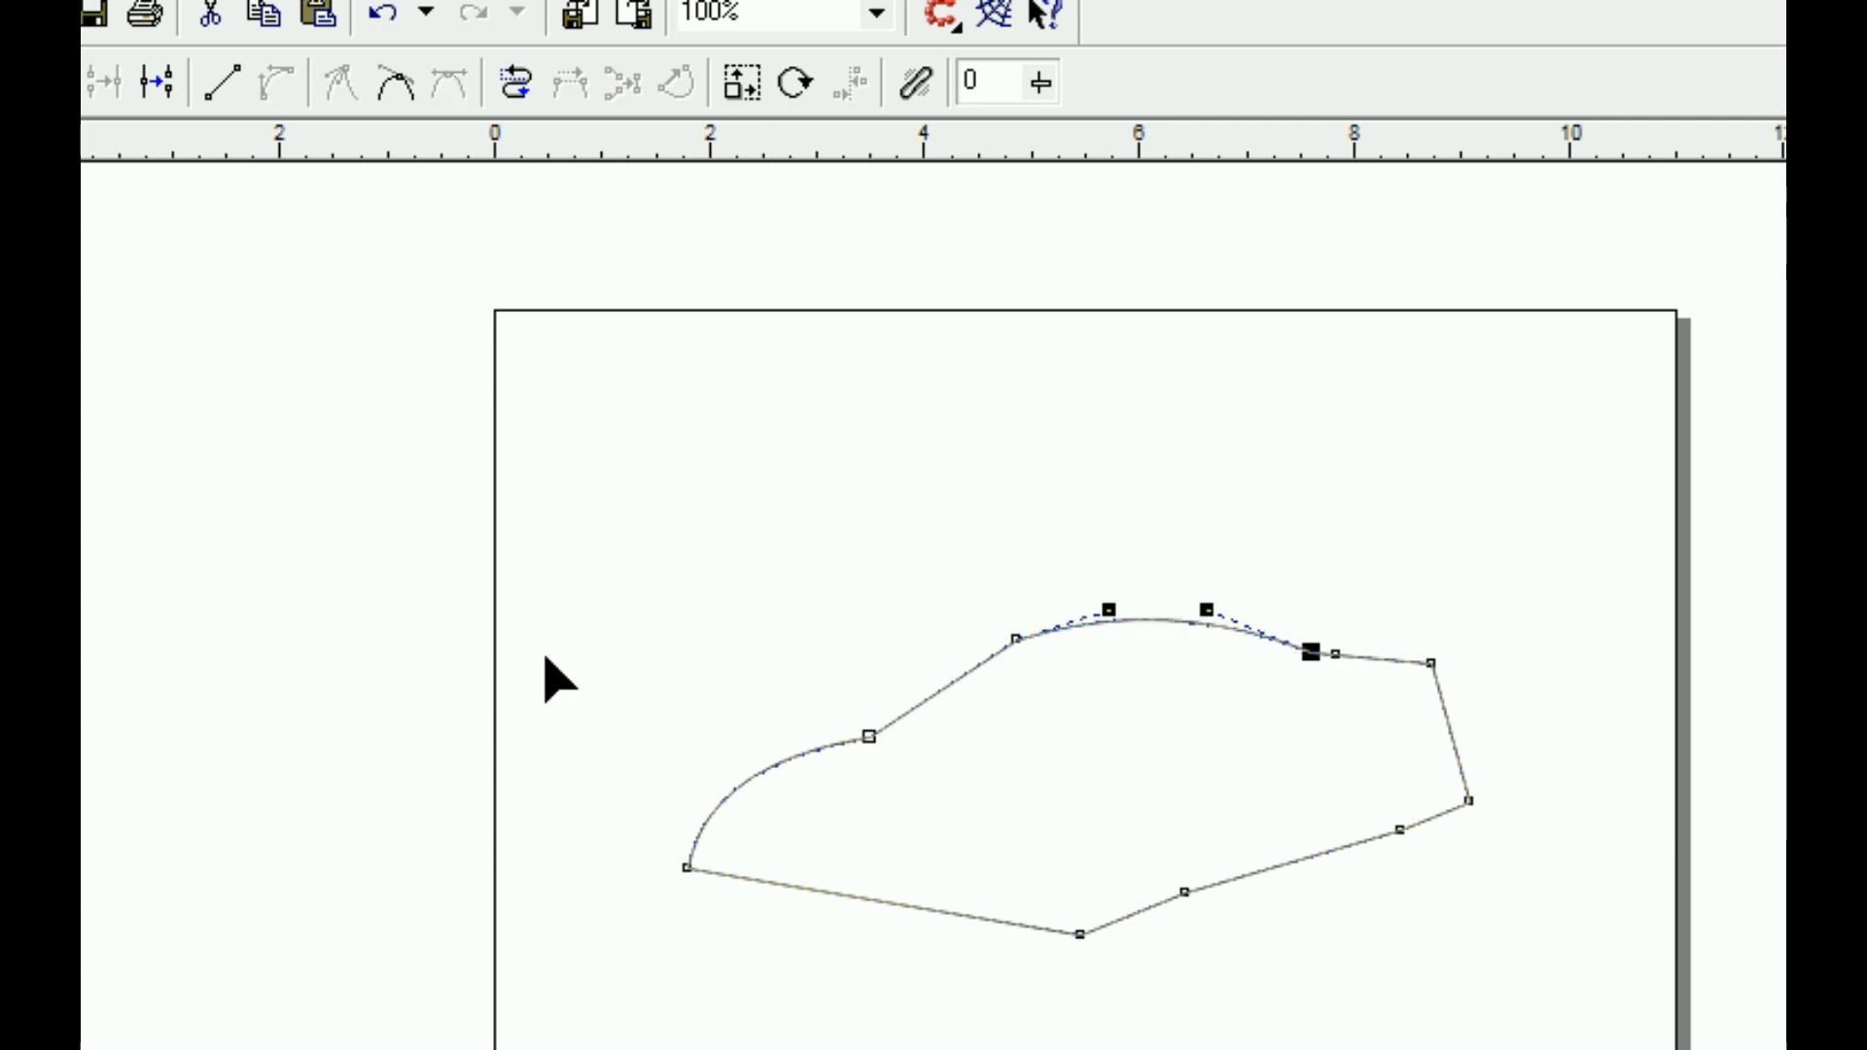
Convert the rear end segment to a curve and bulge it outward
{"action": "left_click", "coordinate": [1444, 708]}
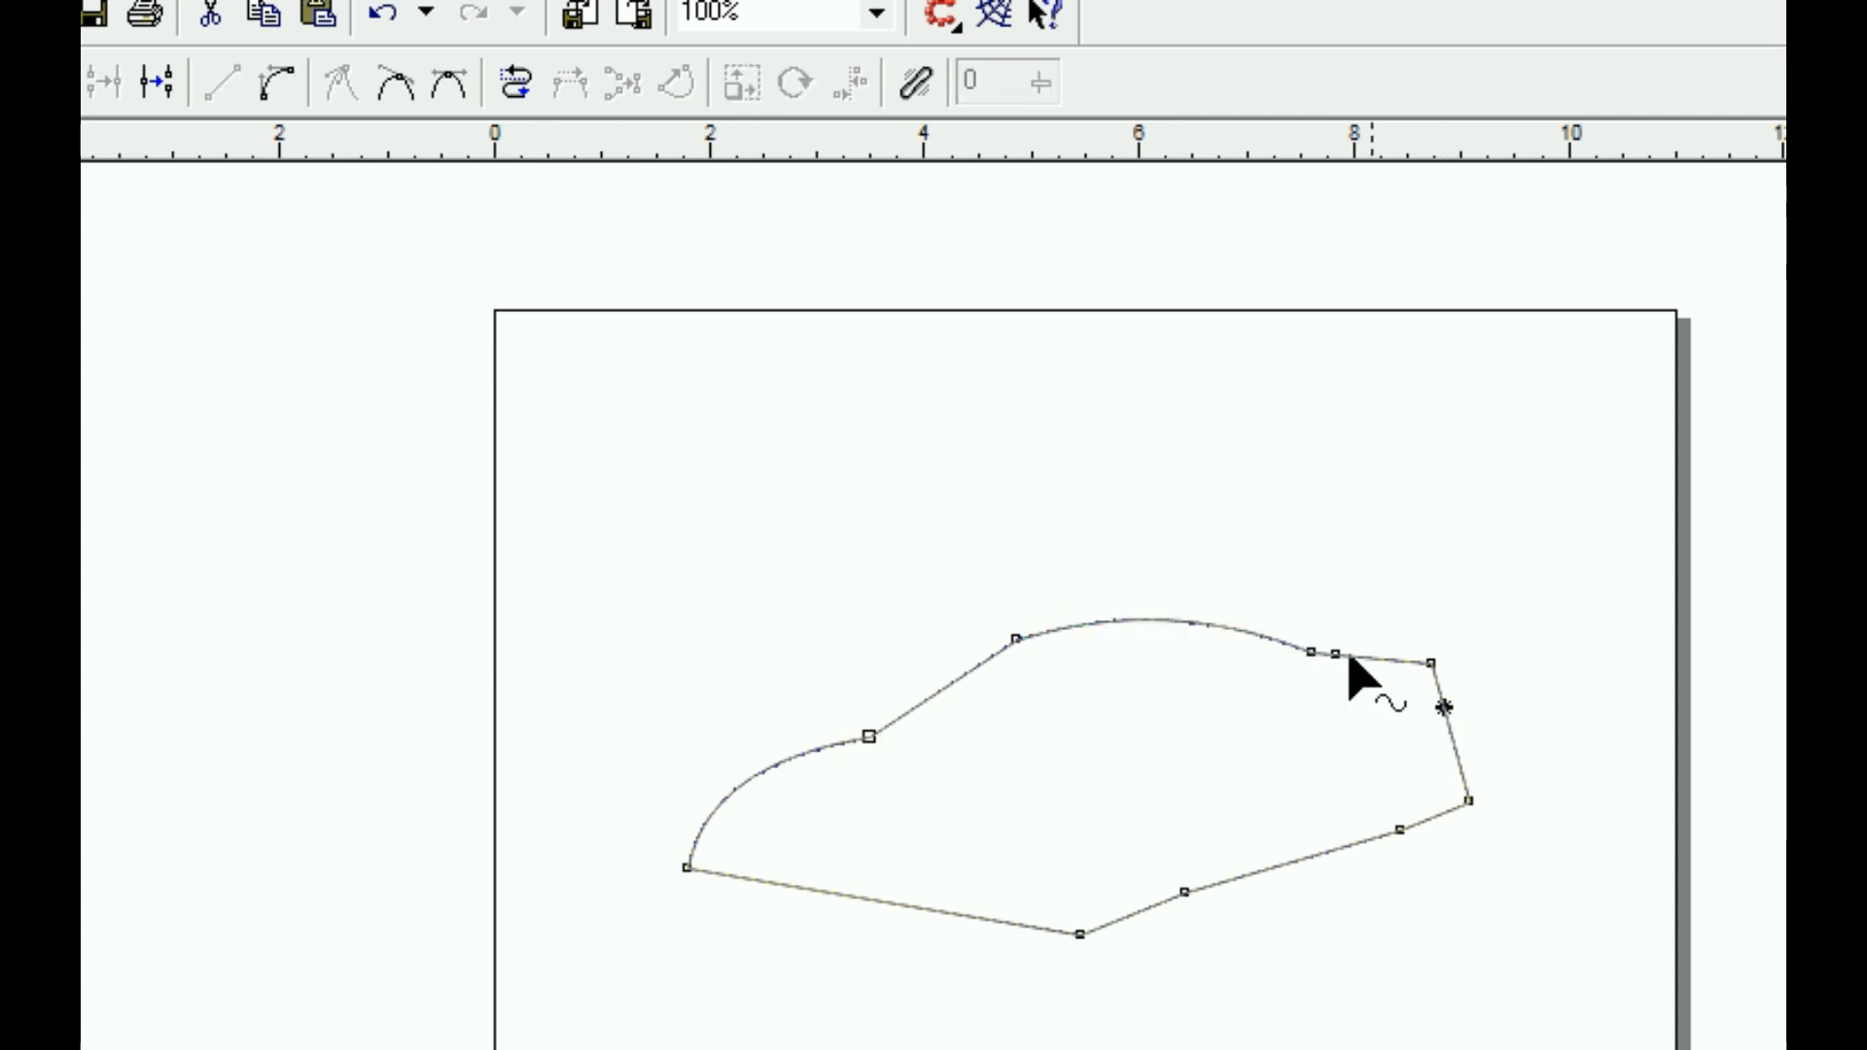
{"action": "left_click", "coordinate": [279, 85]}
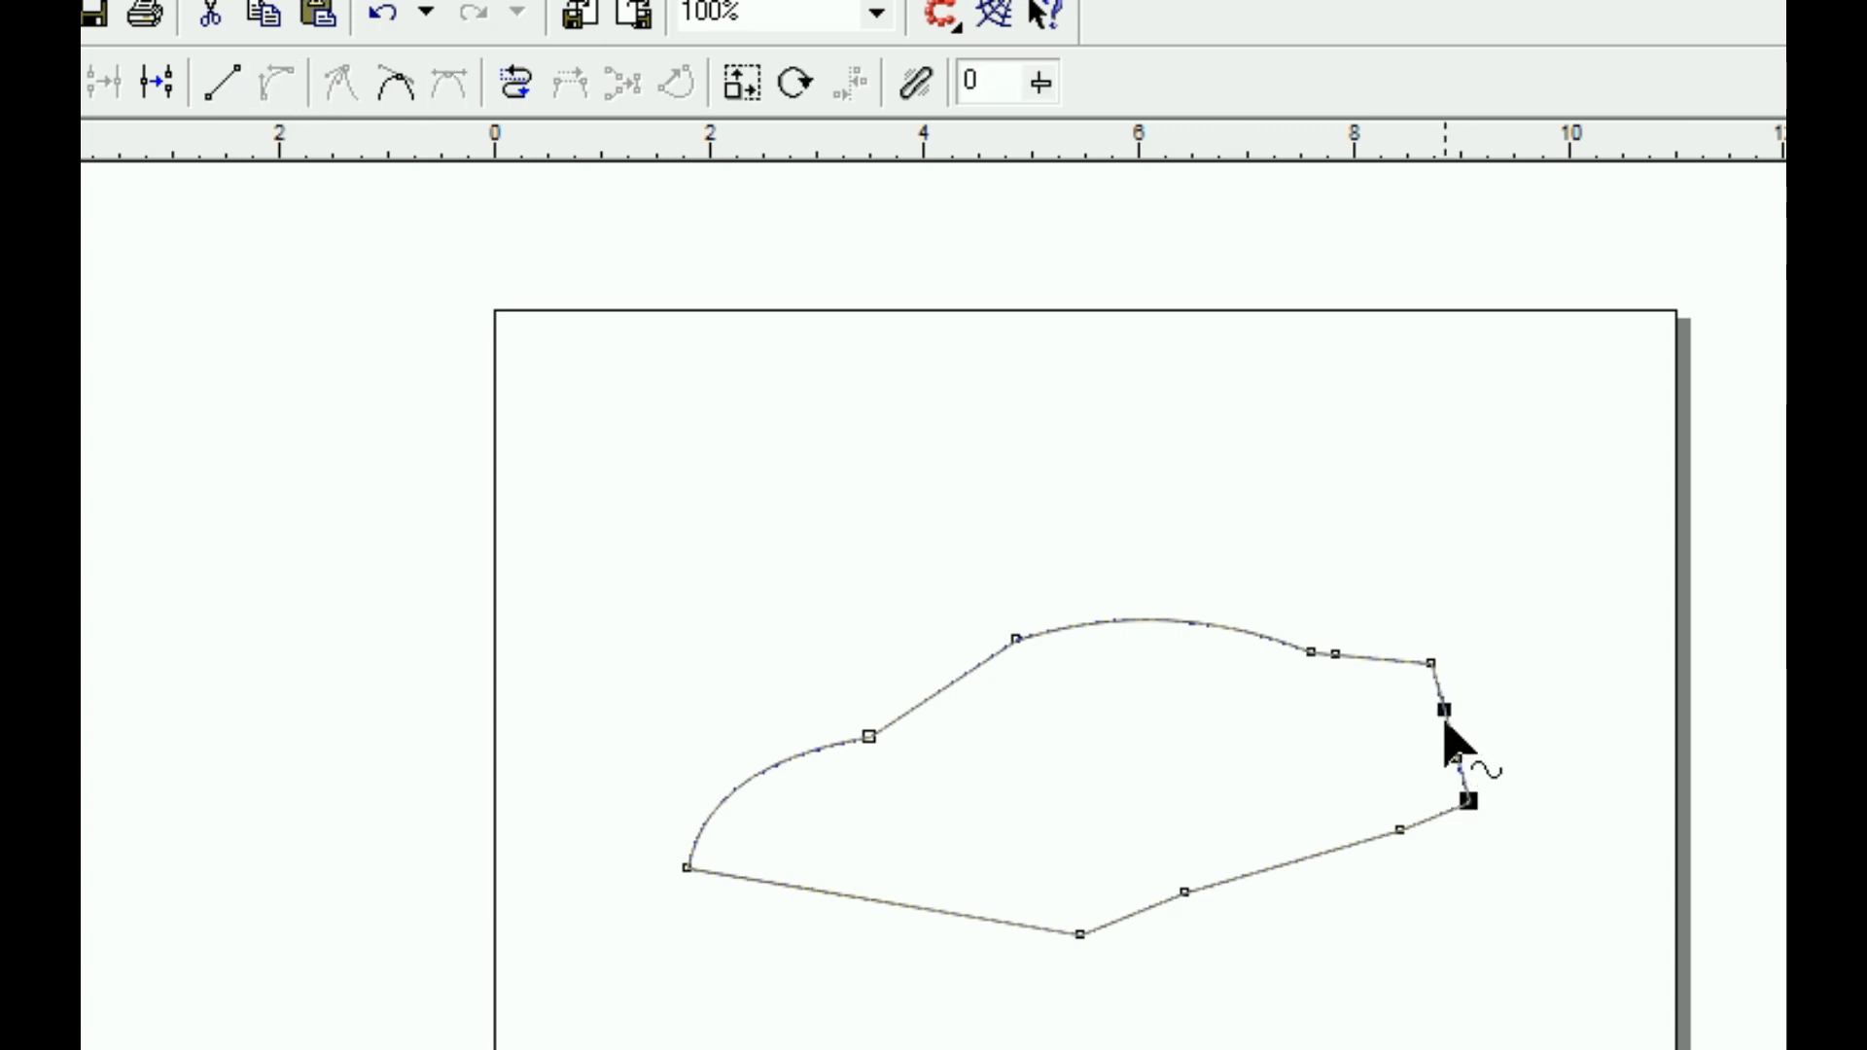
{"action": "left_click_drag", "start_coordinate": [1452, 728], "coordinate": [1487, 720]}
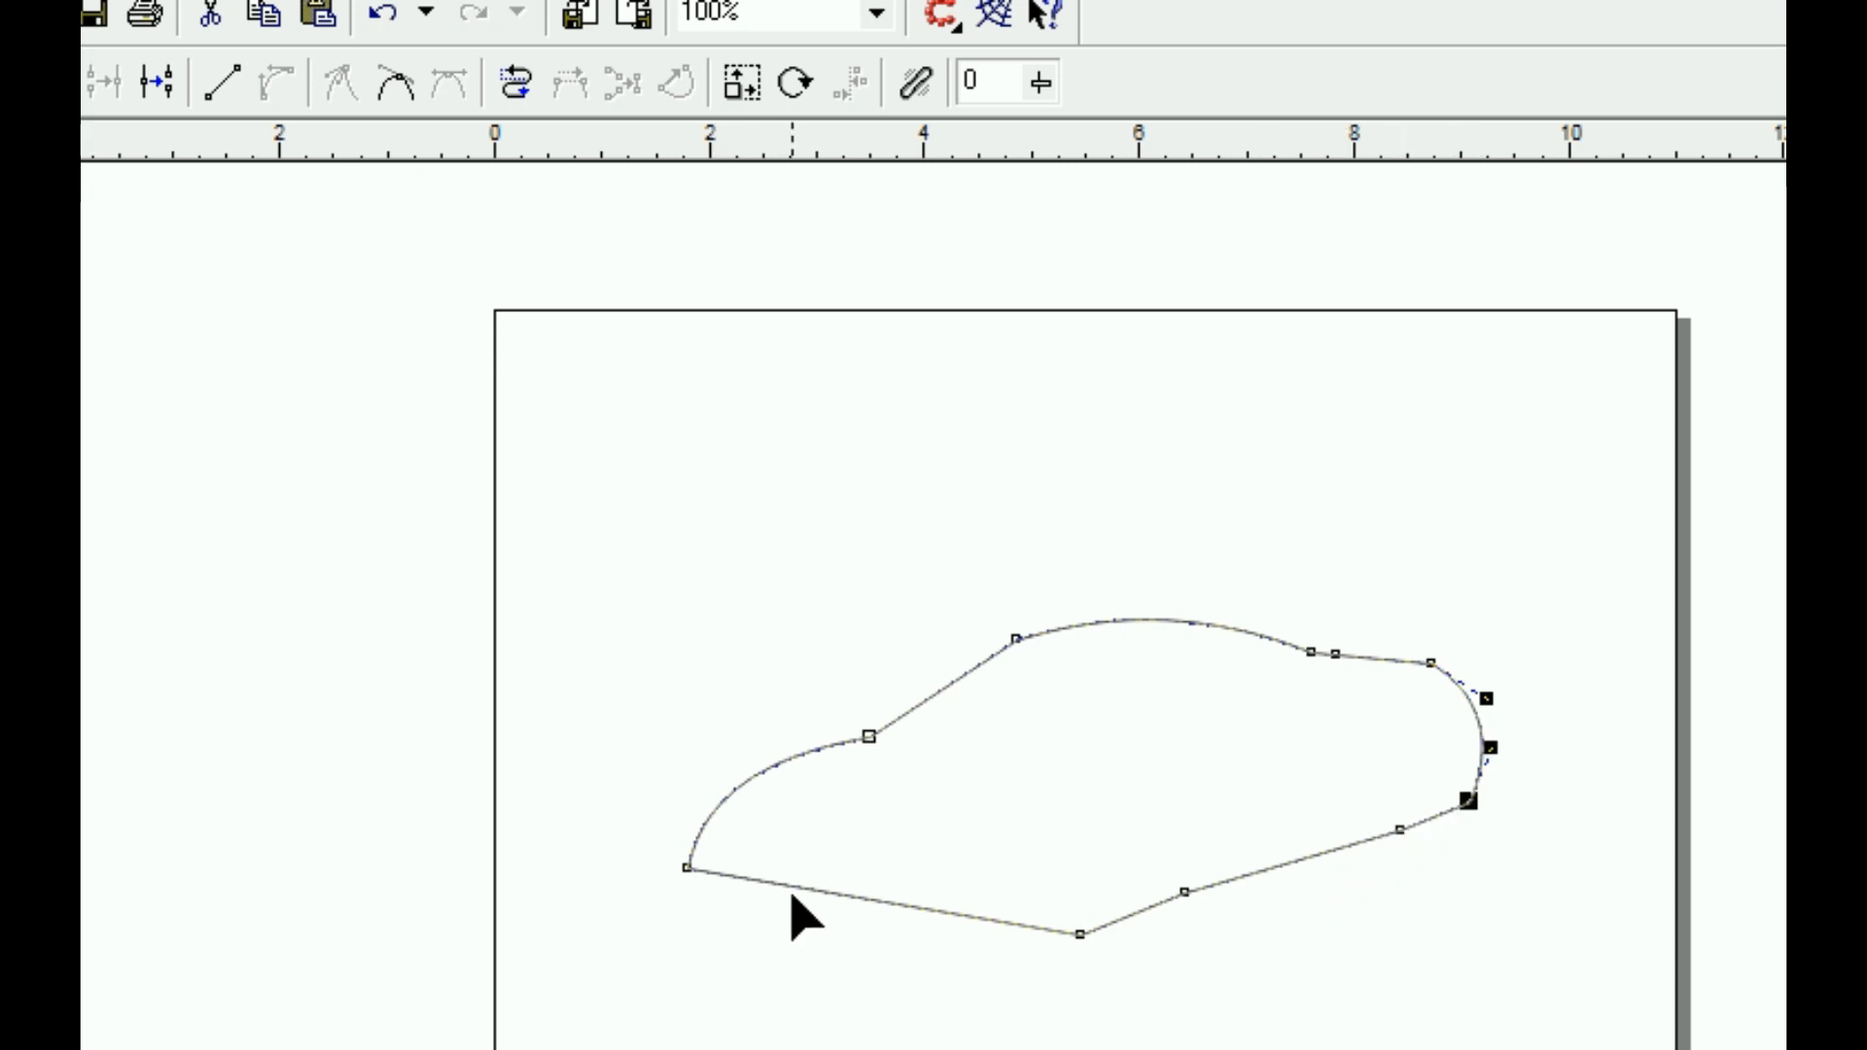
Convert the bottom front segment, from the nose to the front wheel position, to a curve and bow it downward
{"action": "left_click", "coordinate": [839, 895]}
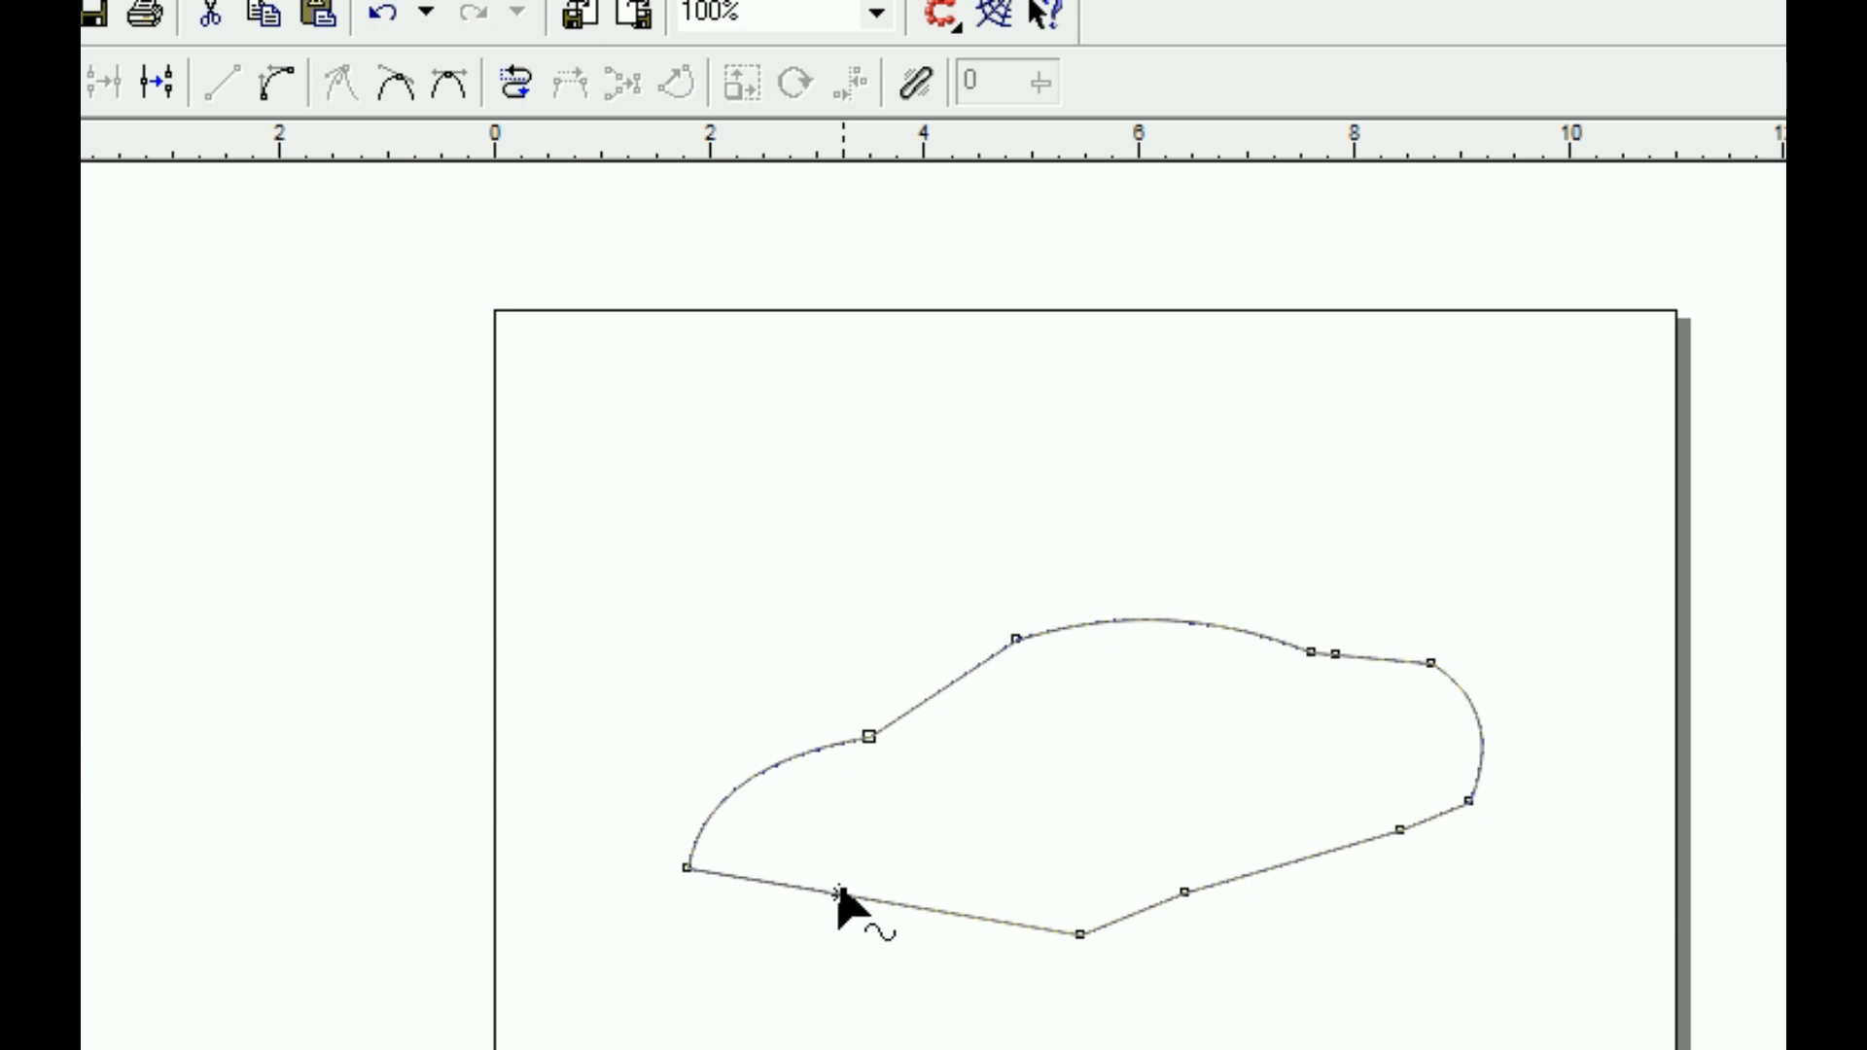
{"action": "left_click", "coordinate": [289, 79]}
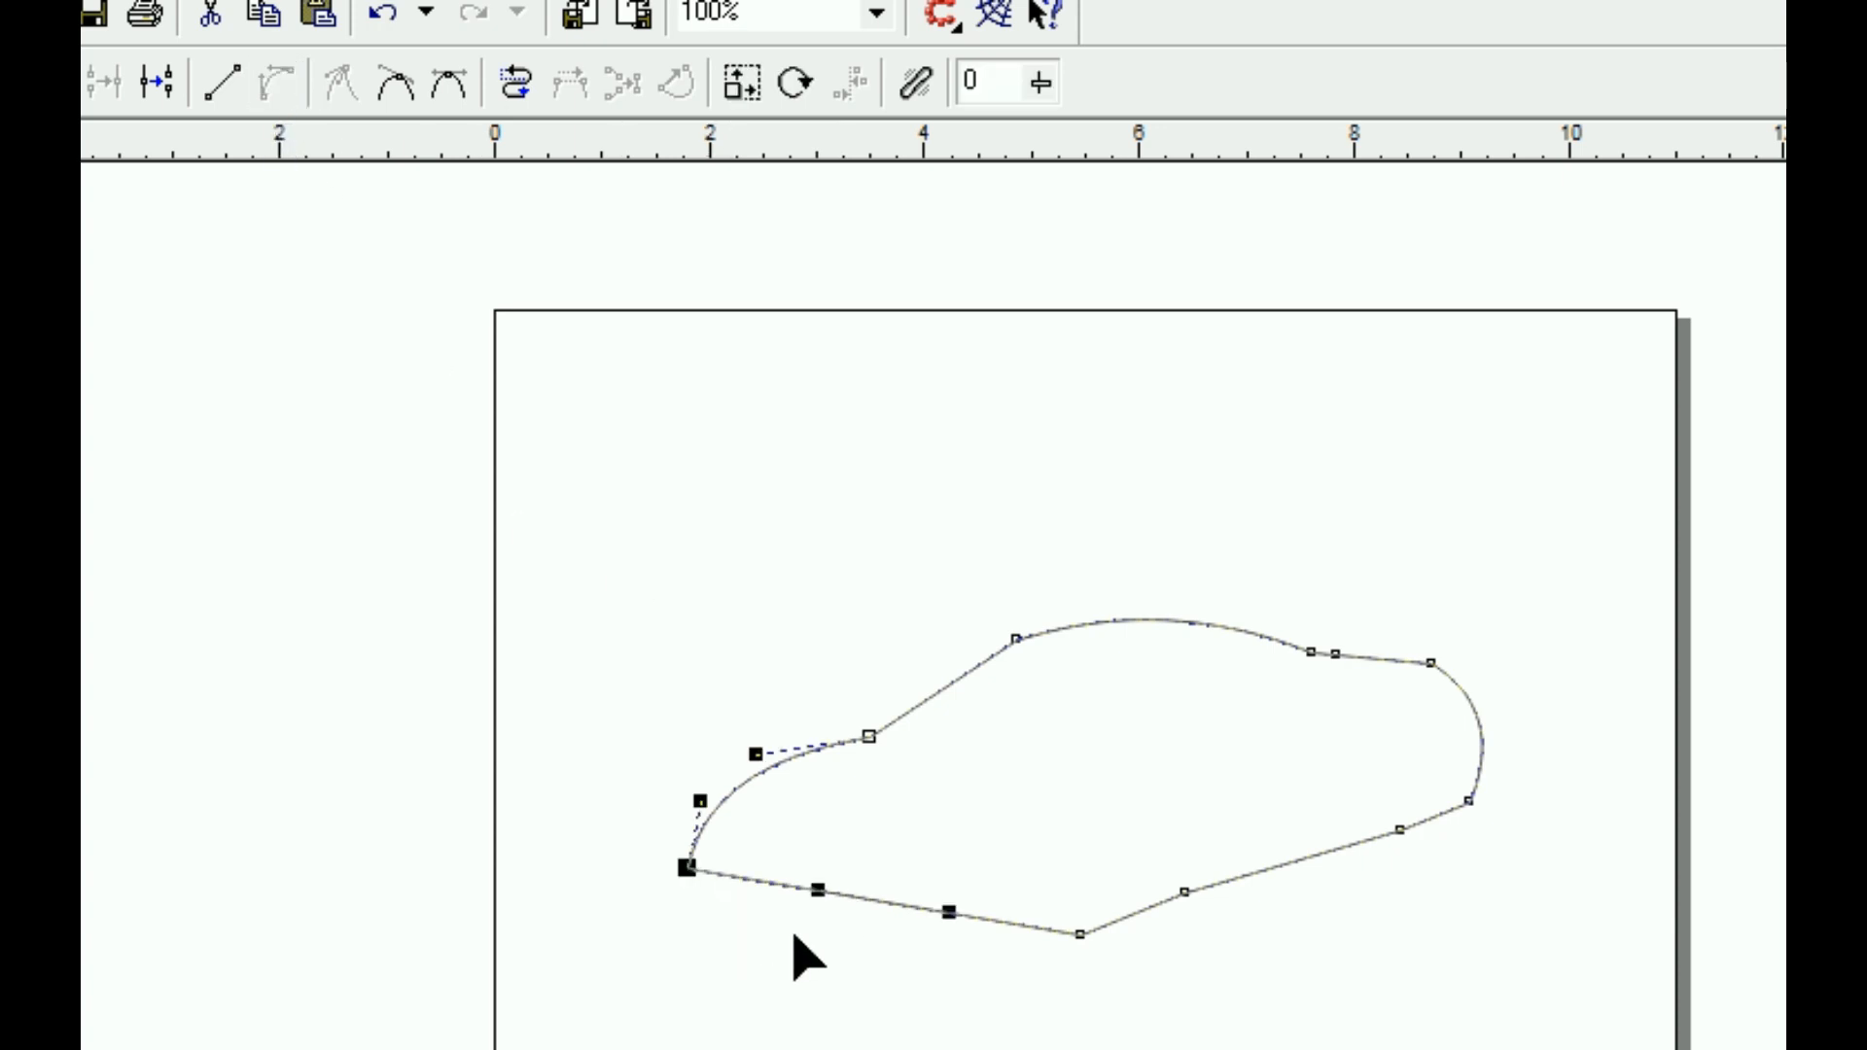
{"action": "left_click_drag", "start_coordinate": [846, 897], "coordinate": [784, 950]}
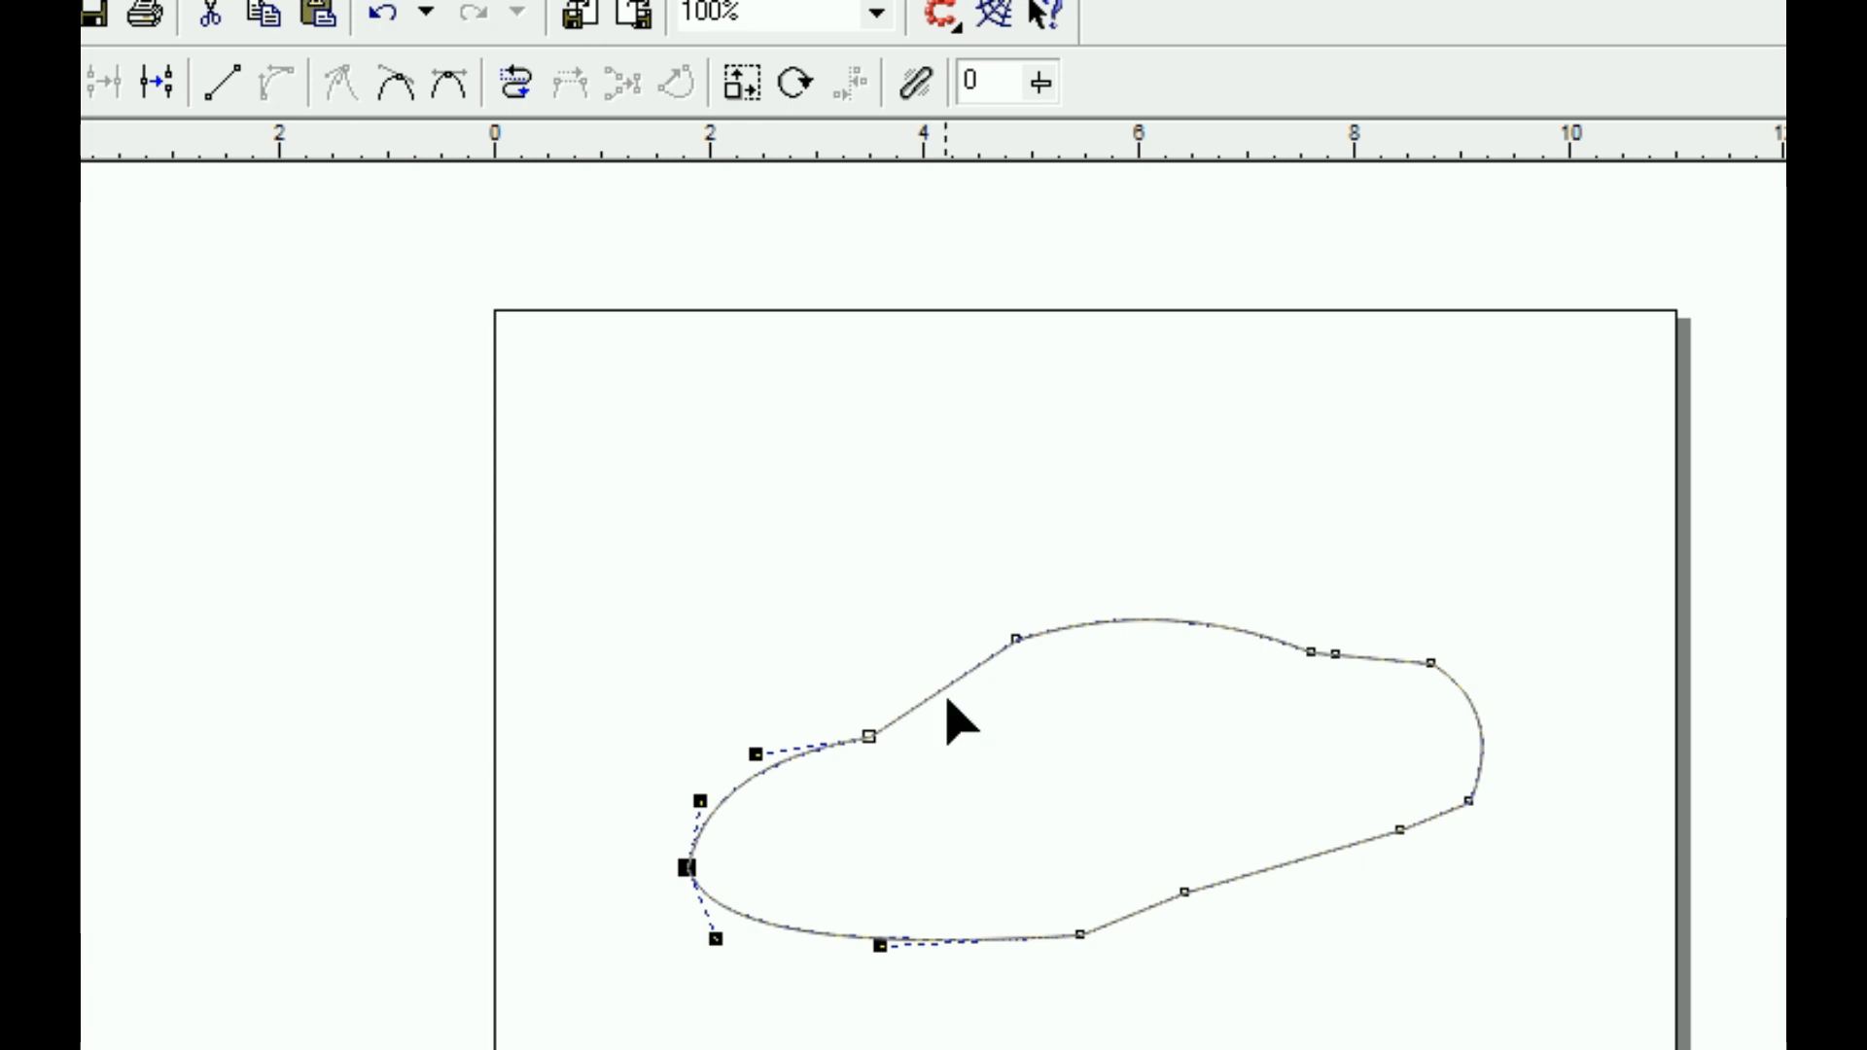
Convert the short segment at the front wheel to a curve and pull it up into a tall rounded wheel arch
{"action": "left_click", "coordinate": [1128, 914]}
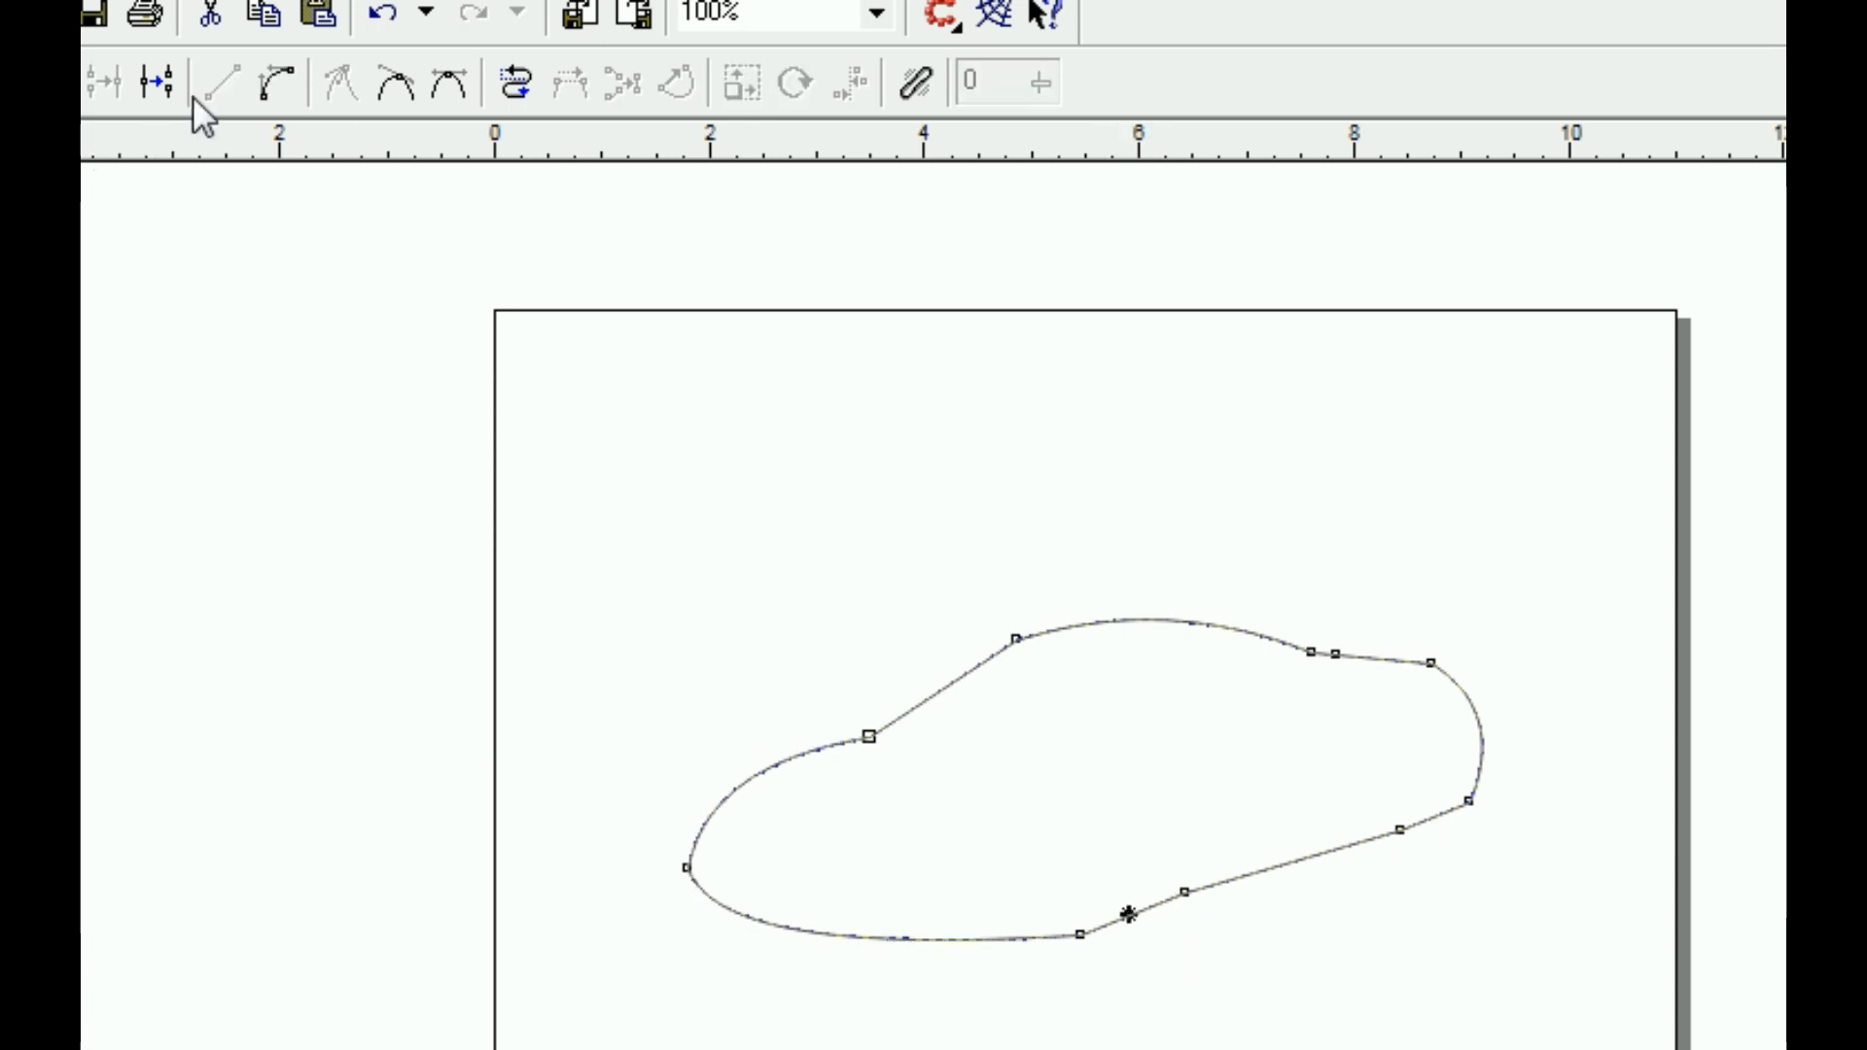
{"action": "left_click", "coordinate": [276, 83]}
{"action": "left_click_drag", "start_coordinate": [1125, 925], "coordinate": [1054, 743]}
{"action": "left_click_drag", "start_coordinate": [1166, 751], "coordinate": [1185, 739]}
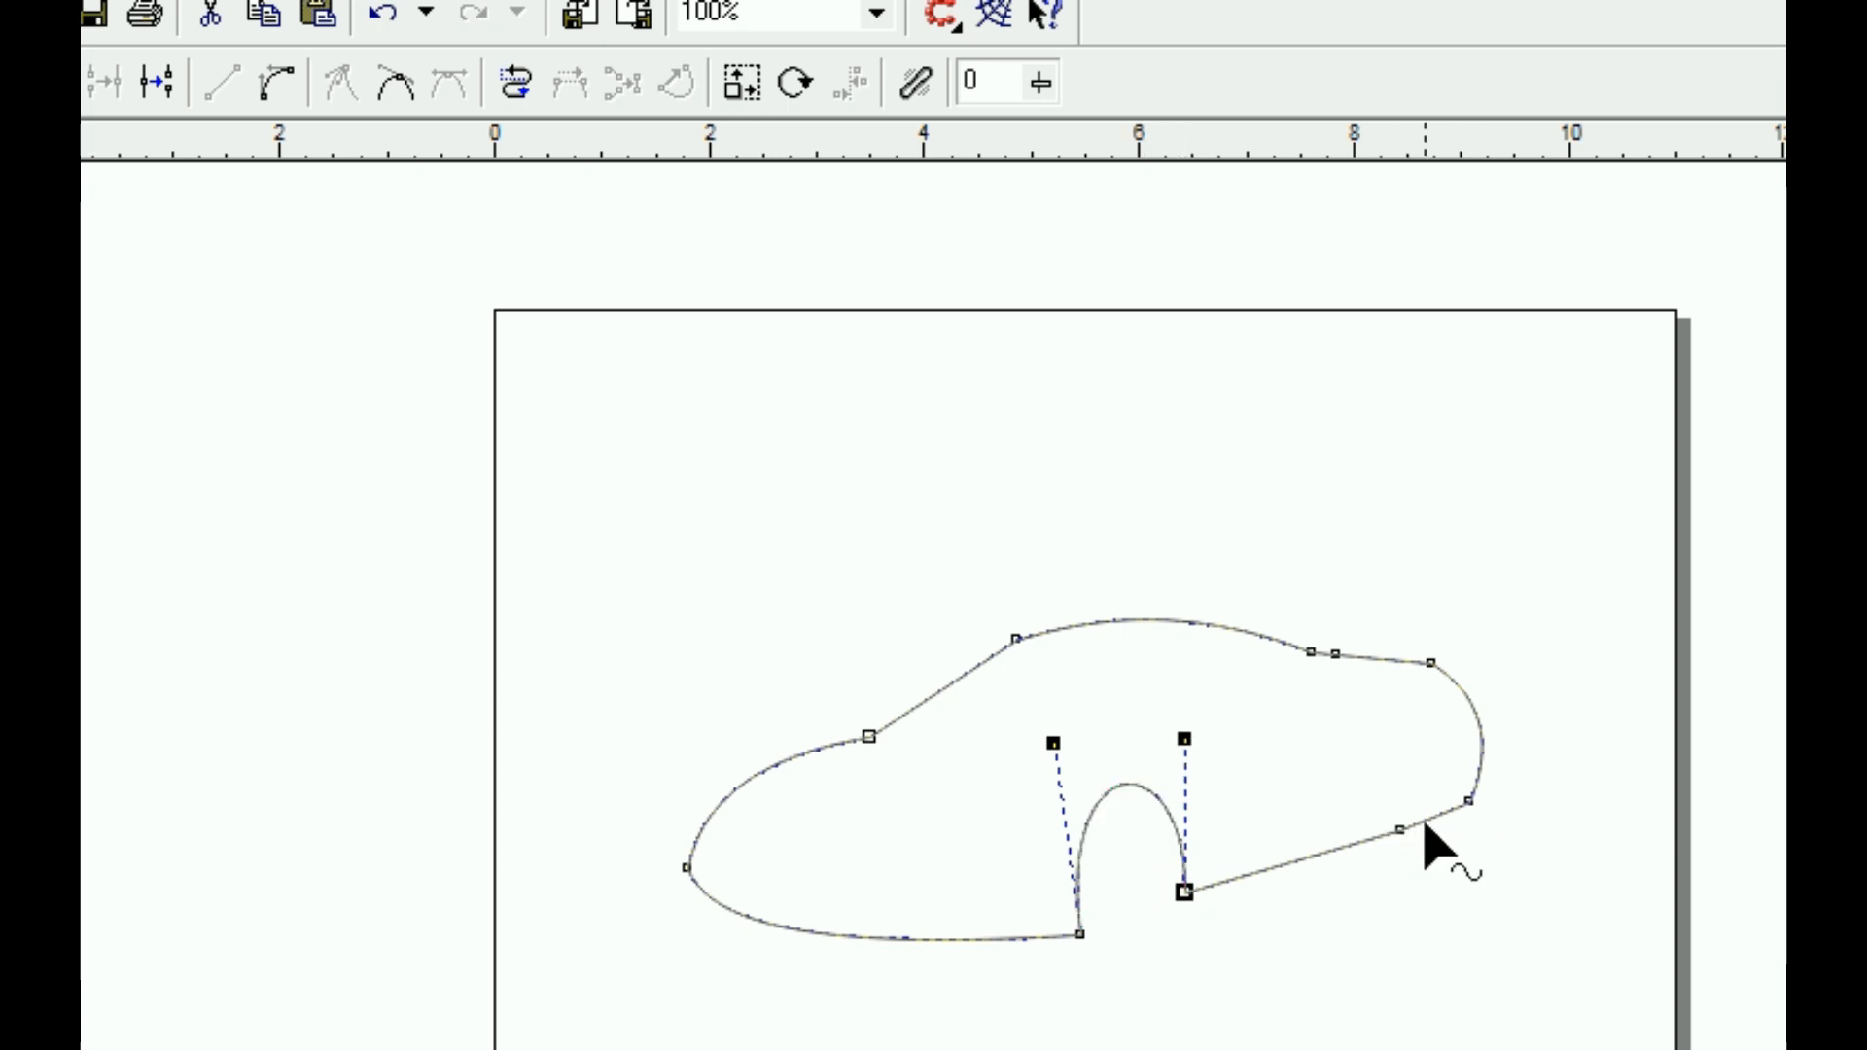
Convert the short segment at the rear wheel to a curve, shape it into a rounded wheel arch, and deselect the body
{"action": "left_click", "coordinate": [1421, 822]}
{"action": "left_click", "coordinate": [277, 87]}
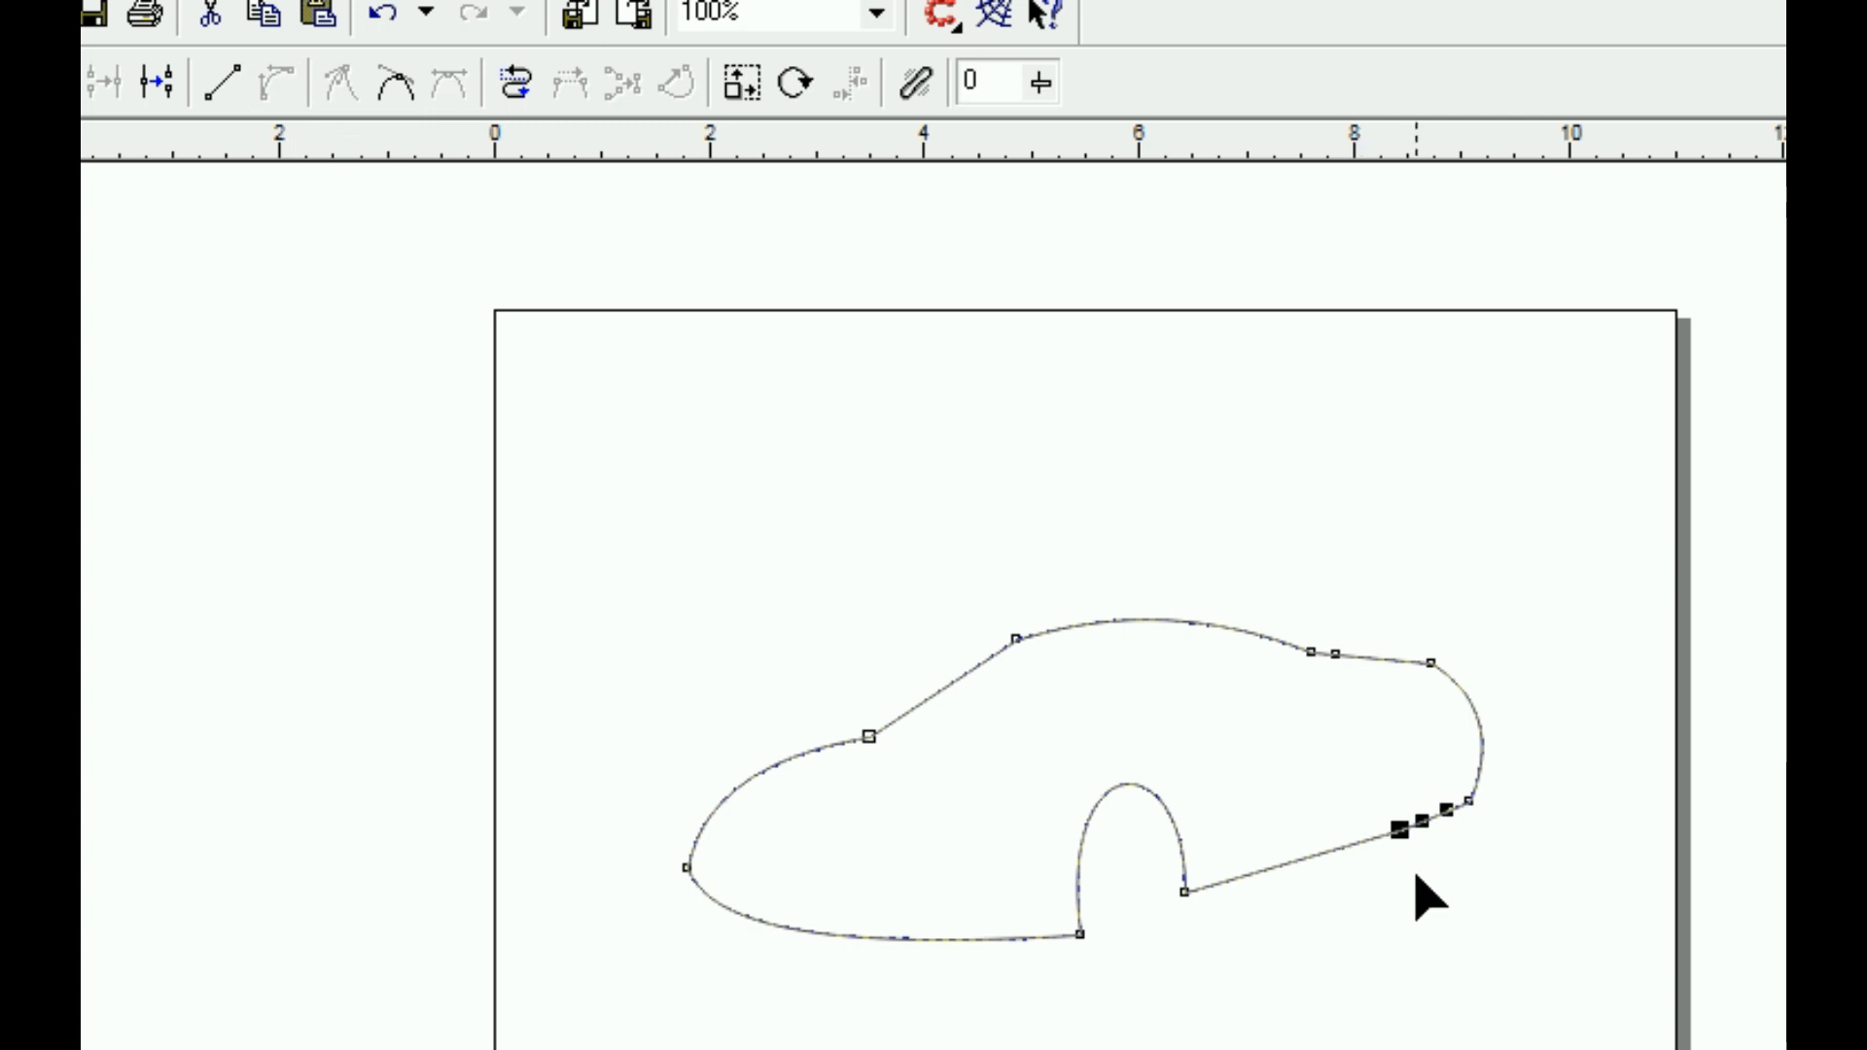
{"action": "left_click_drag", "start_coordinate": [1421, 822], "coordinate": [1464, 670]}
{"action": "left_click_drag", "start_coordinate": [1370, 710], "coordinate": [1345, 716]}
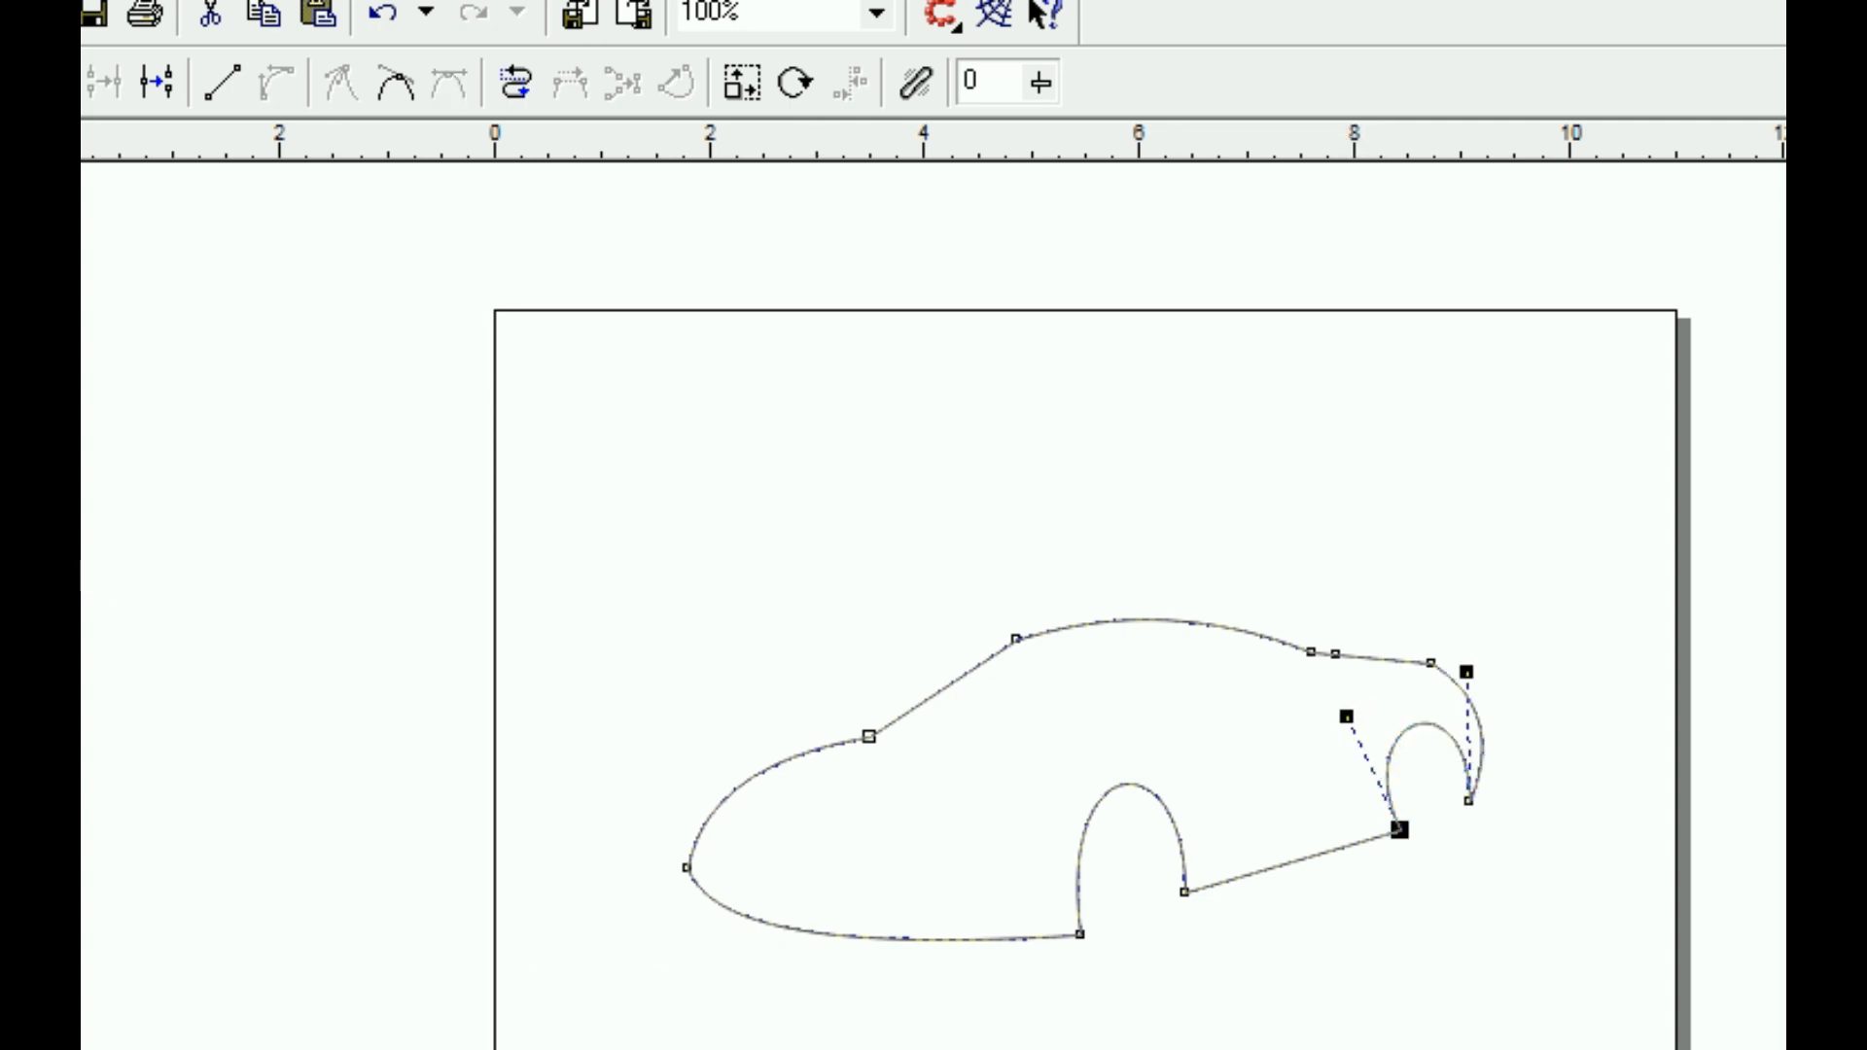
{"action": "key", "text": "space"}
{"action": "left_click", "coordinate": [238, 568]}
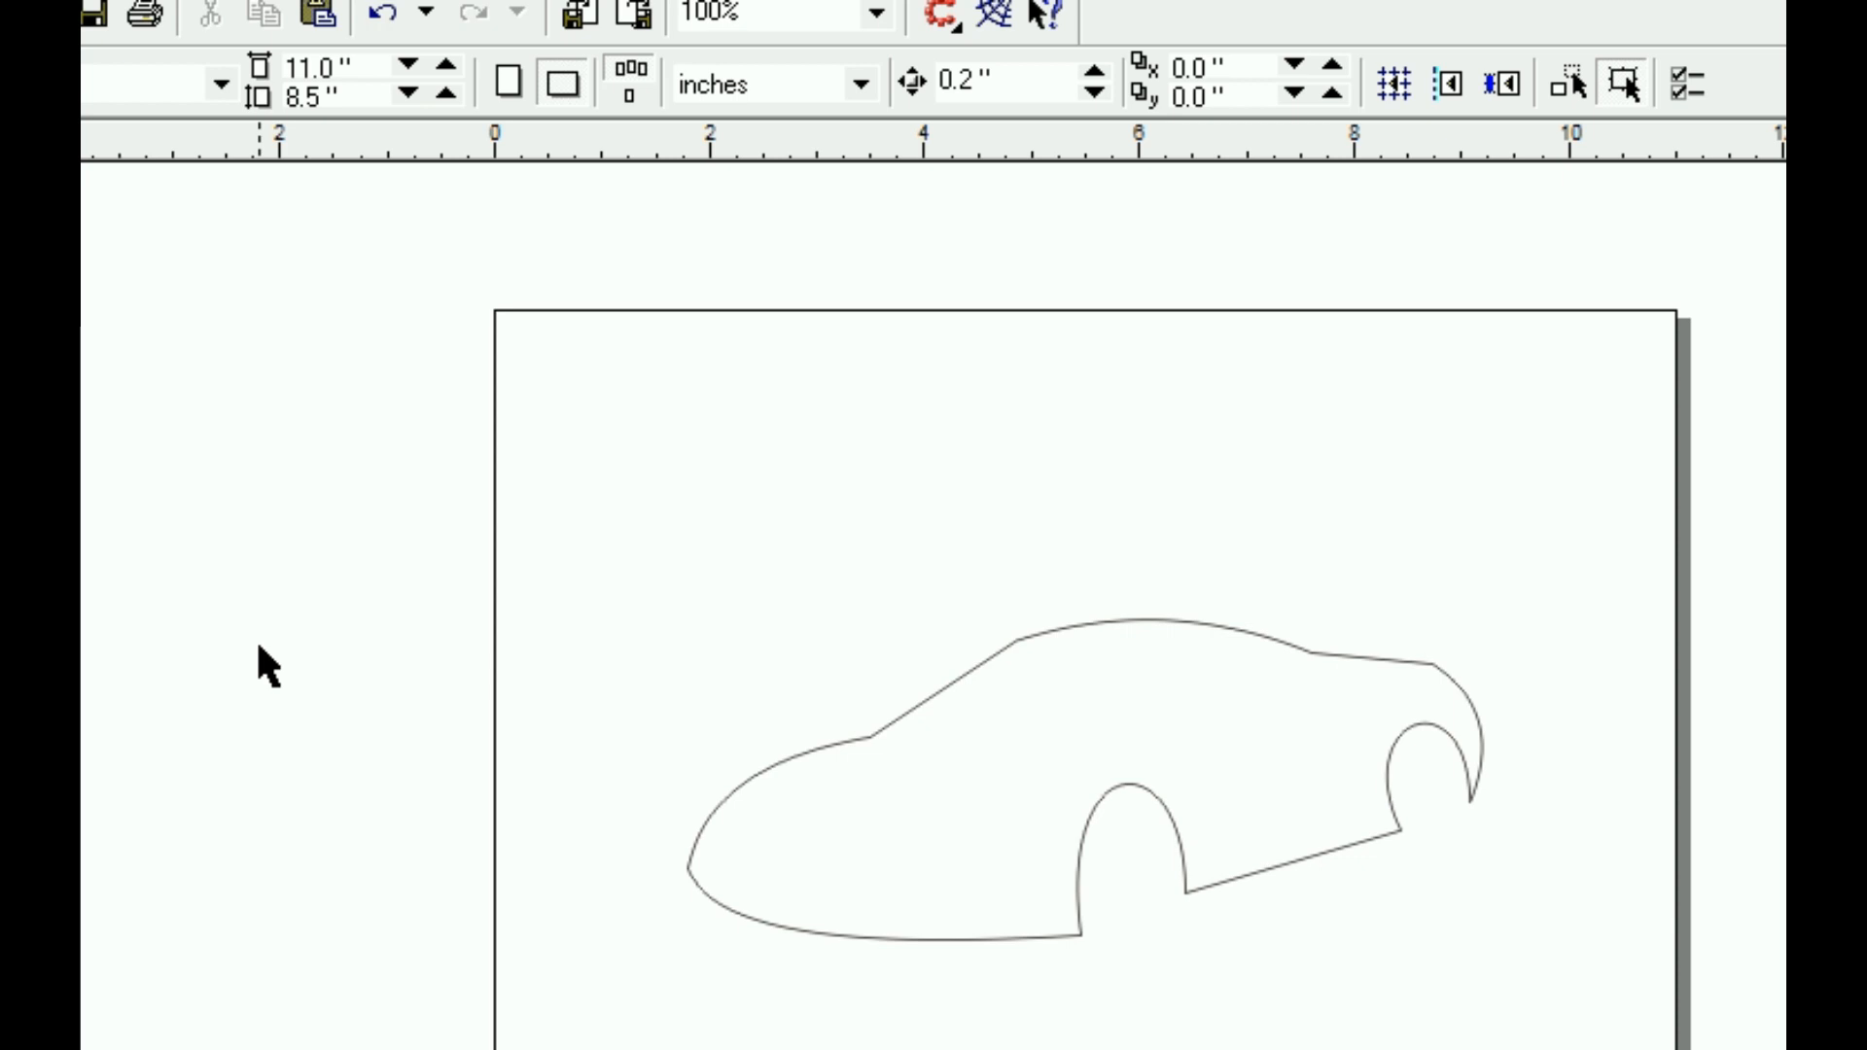
Set the car body's outline width to 4.0 pt
{"action": "left_click", "coordinate": [818, 935]}
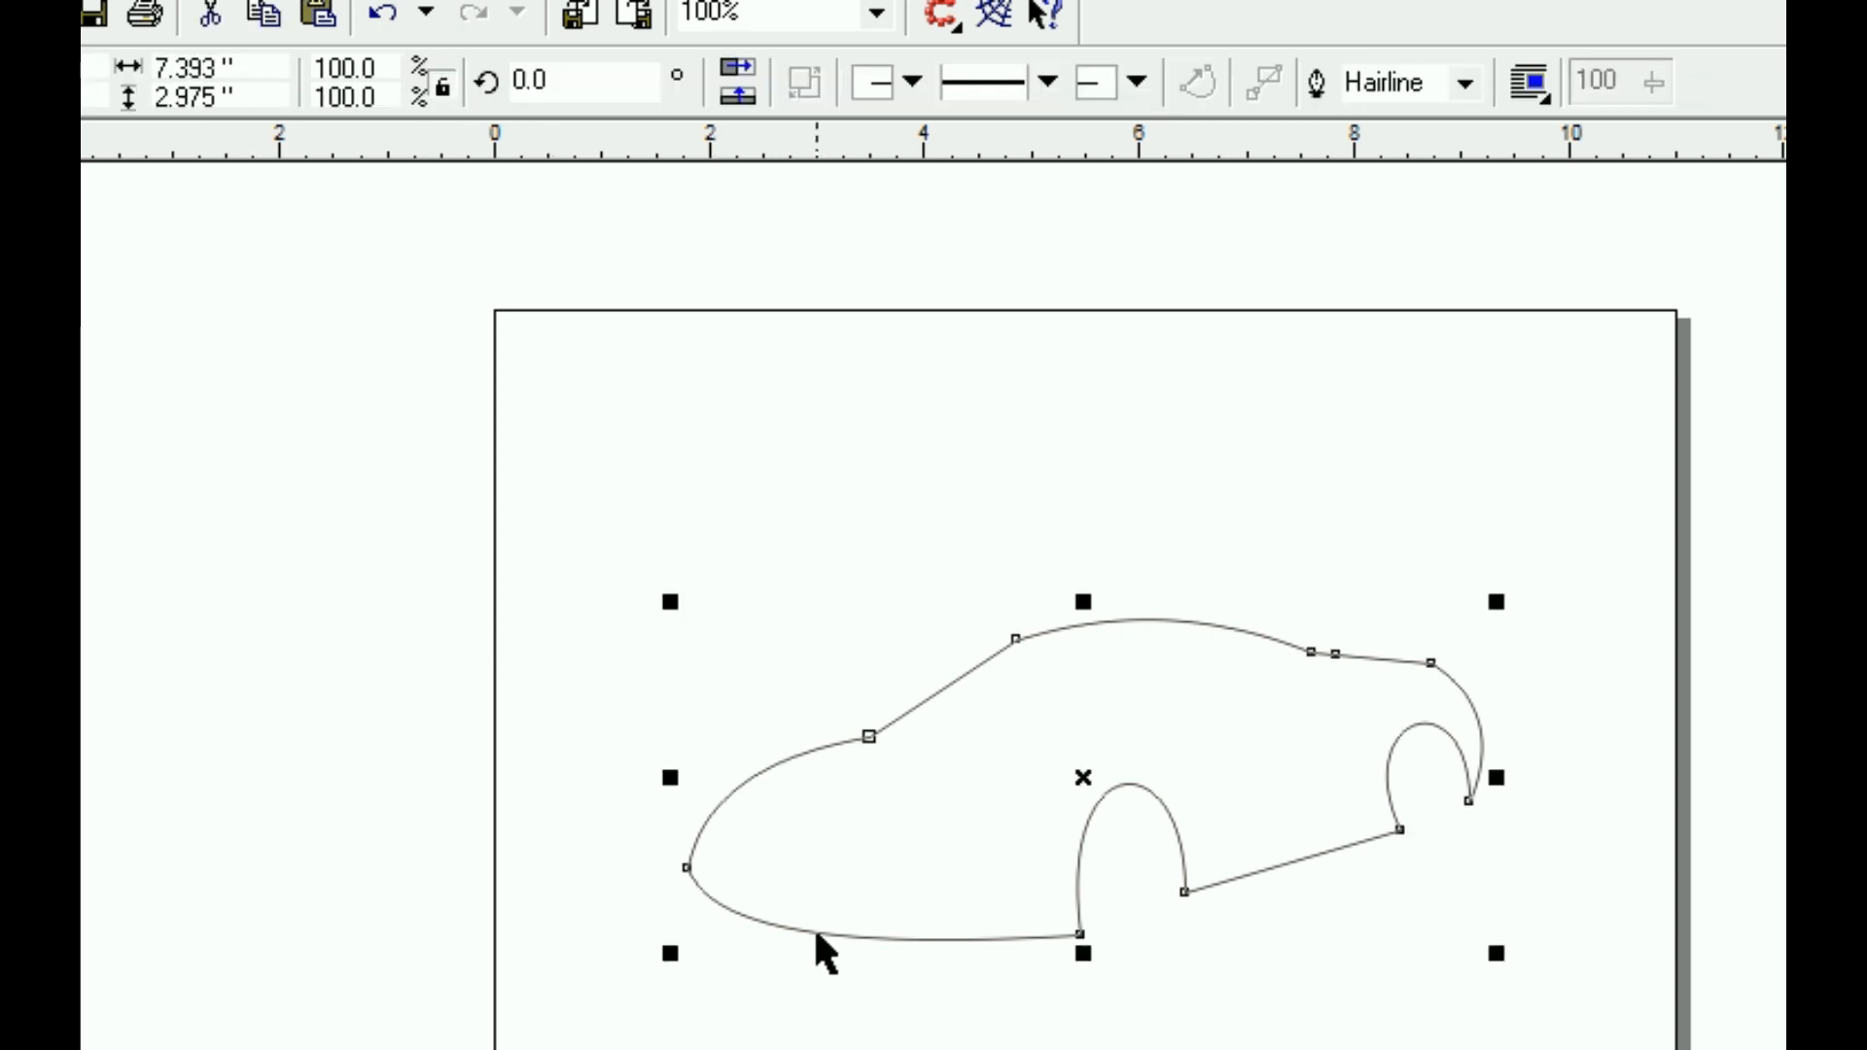
{"action": "left_click", "coordinate": [1466, 84]}
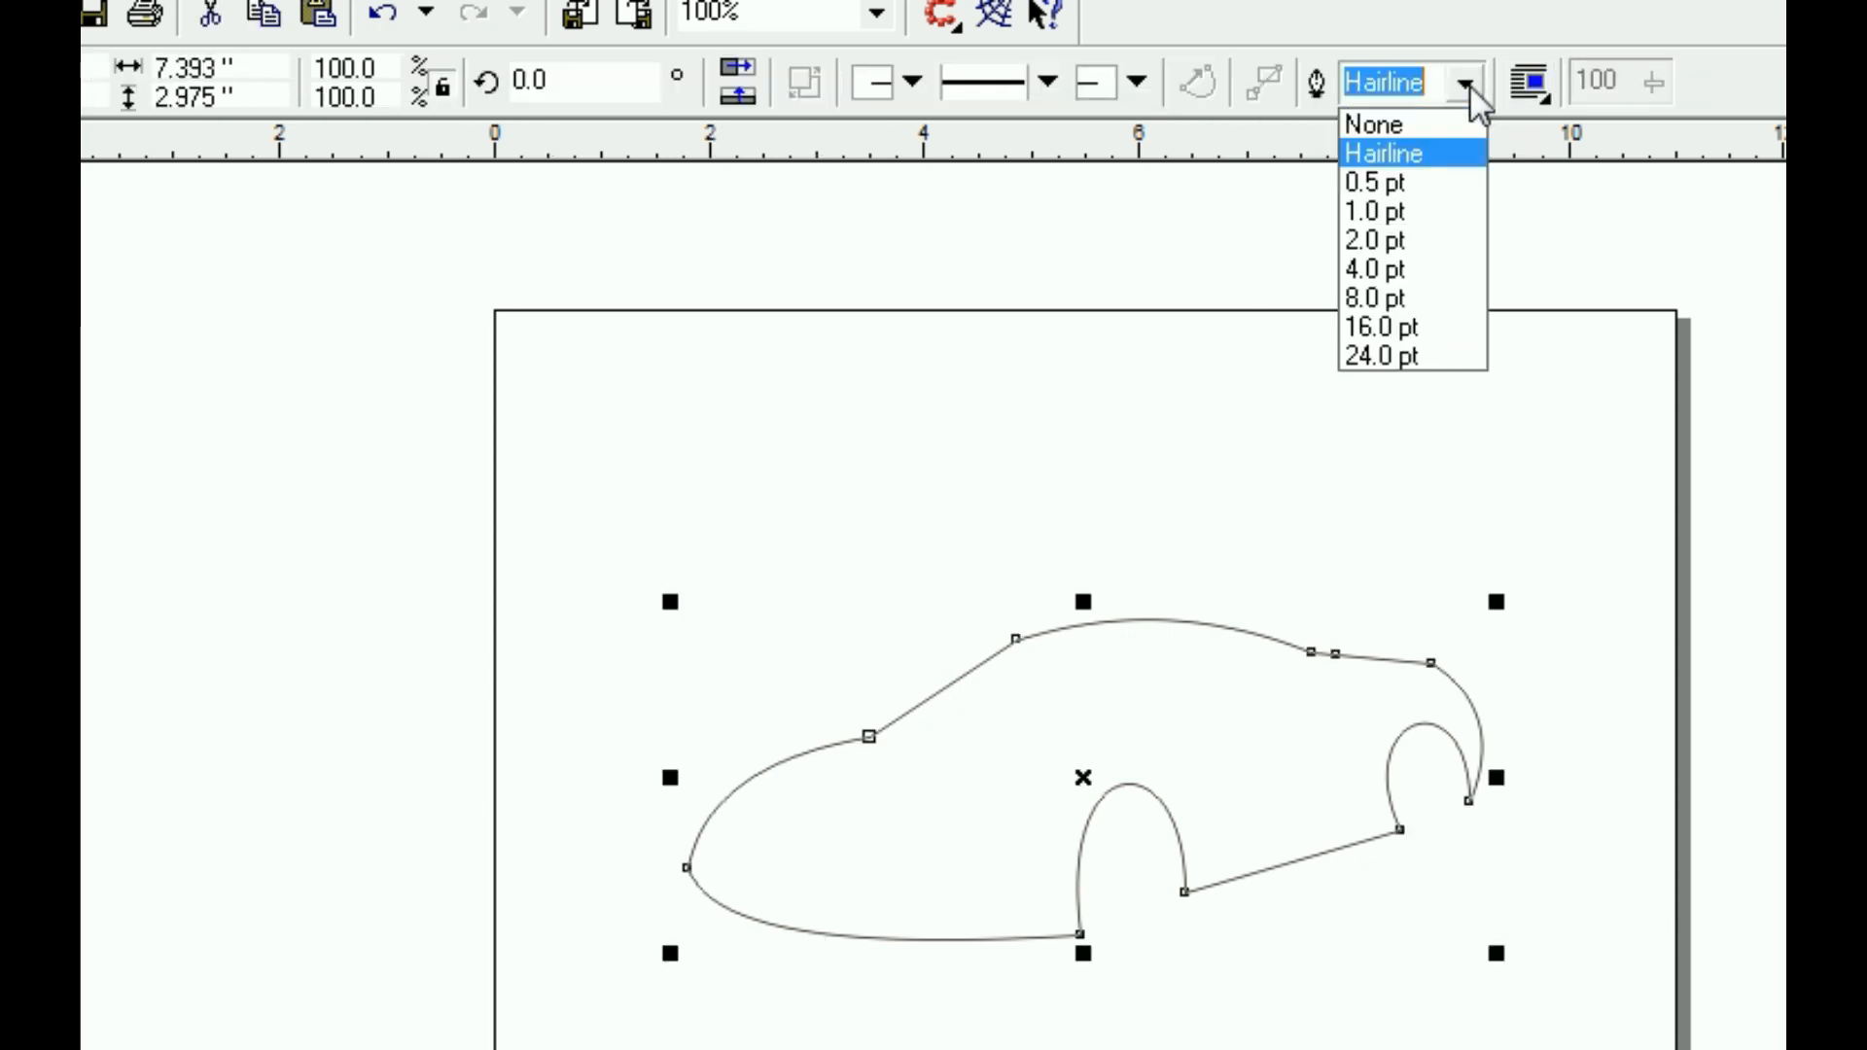
{"action": "left_click", "coordinate": [1404, 269]}
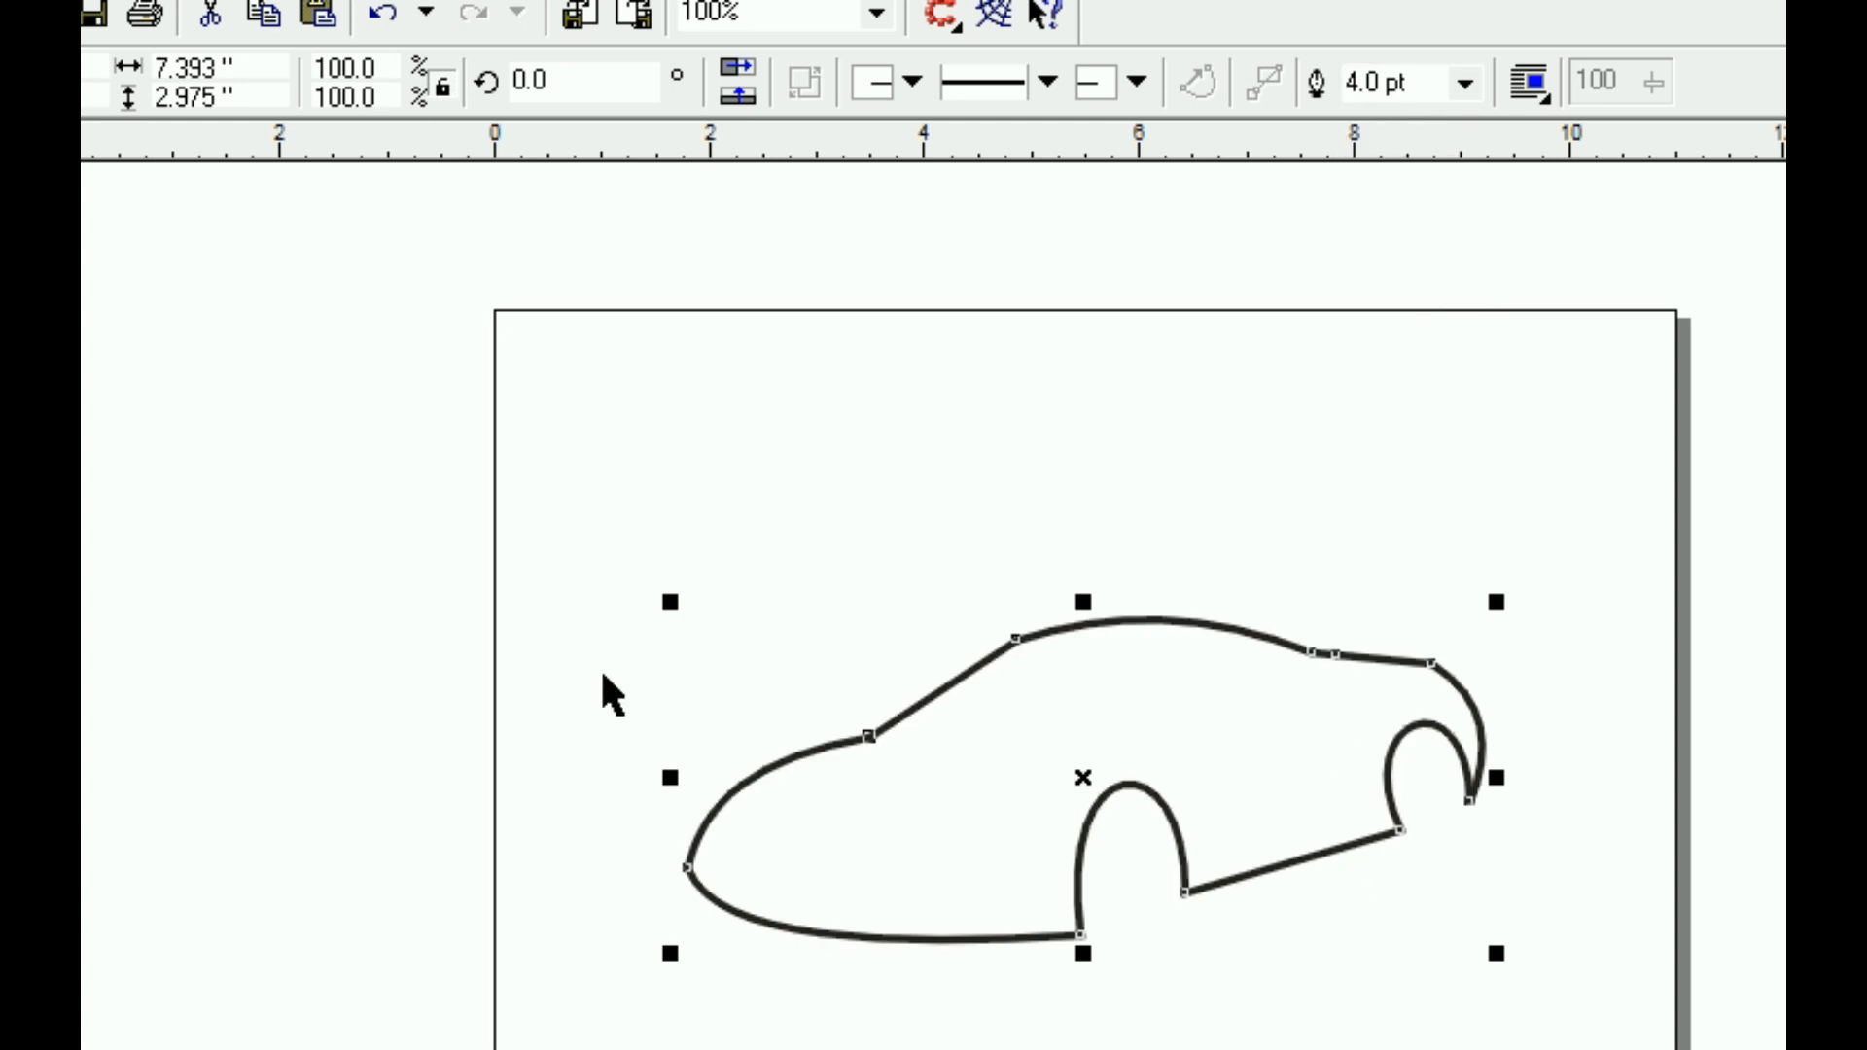
{"action": "left_click", "coordinate": [488, 613]}
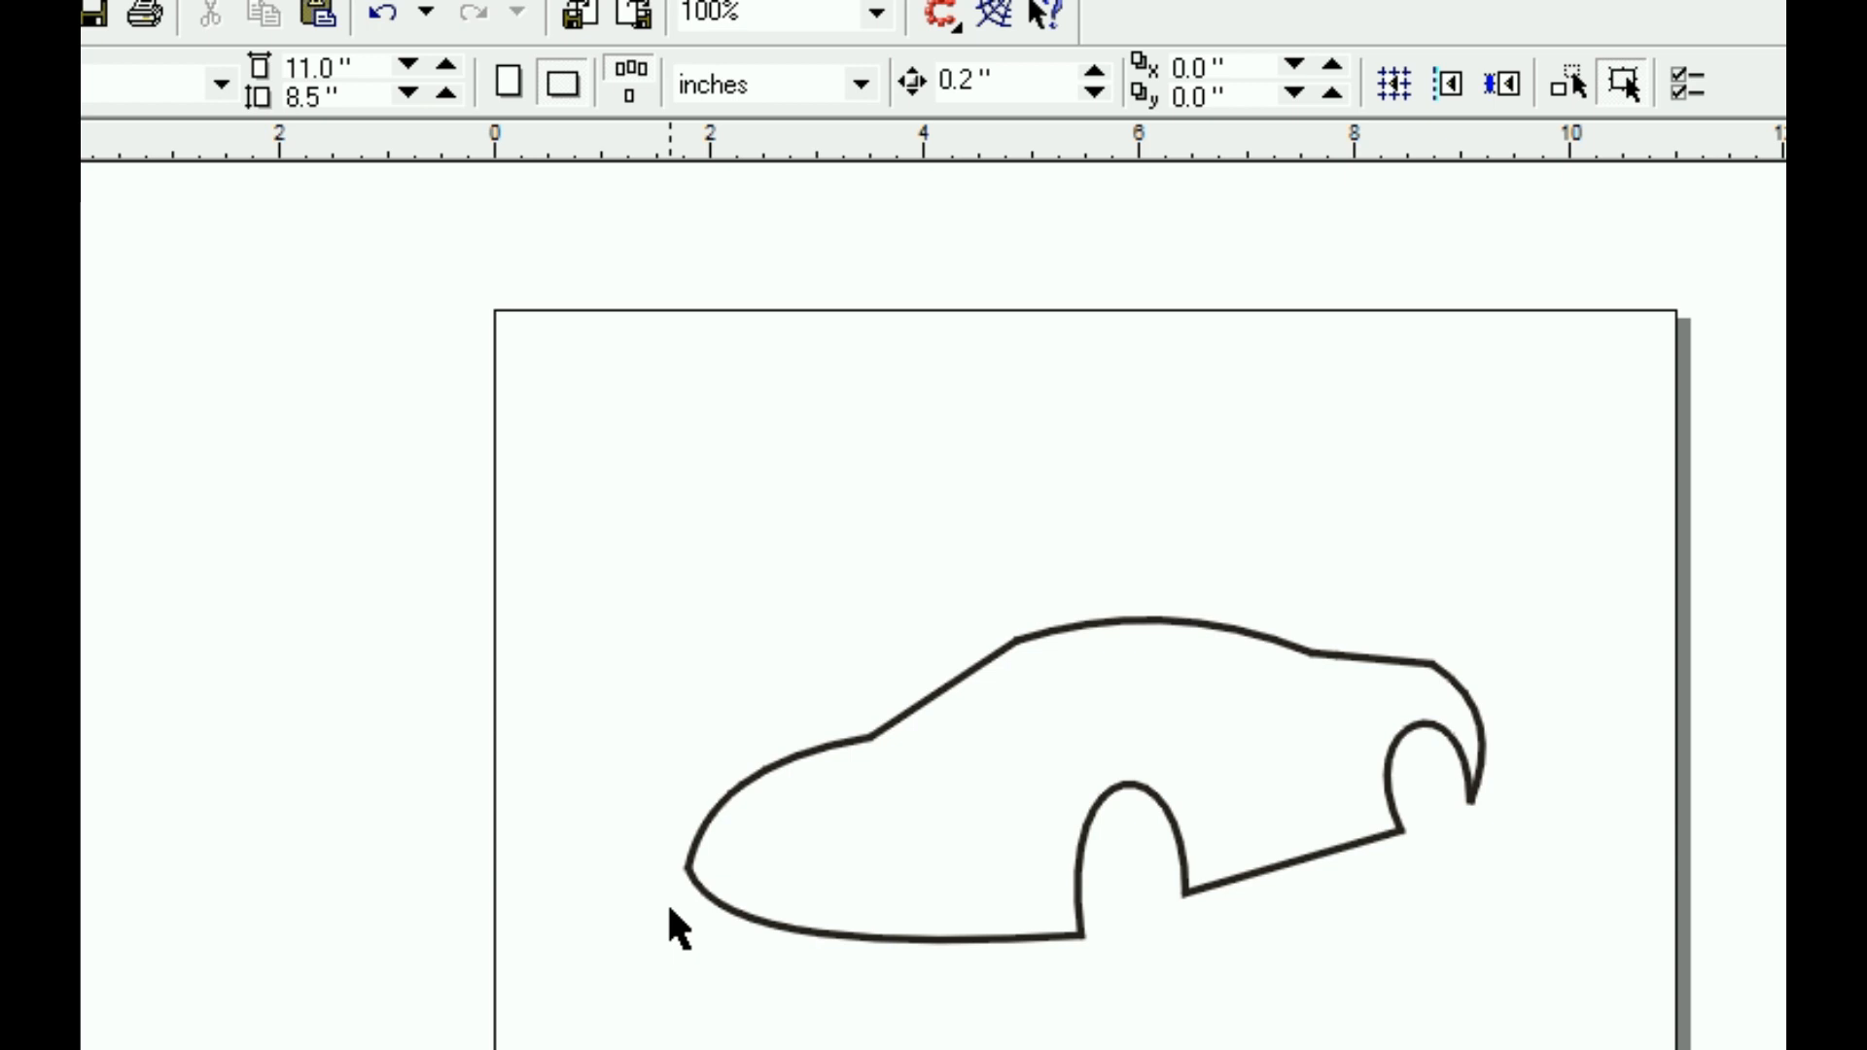
Draw a line about 3.66 inches long from the nose to the front wheel arch, convert it to a curve and bow it downward
{"action": "left_click", "coordinate": [83, 506]}
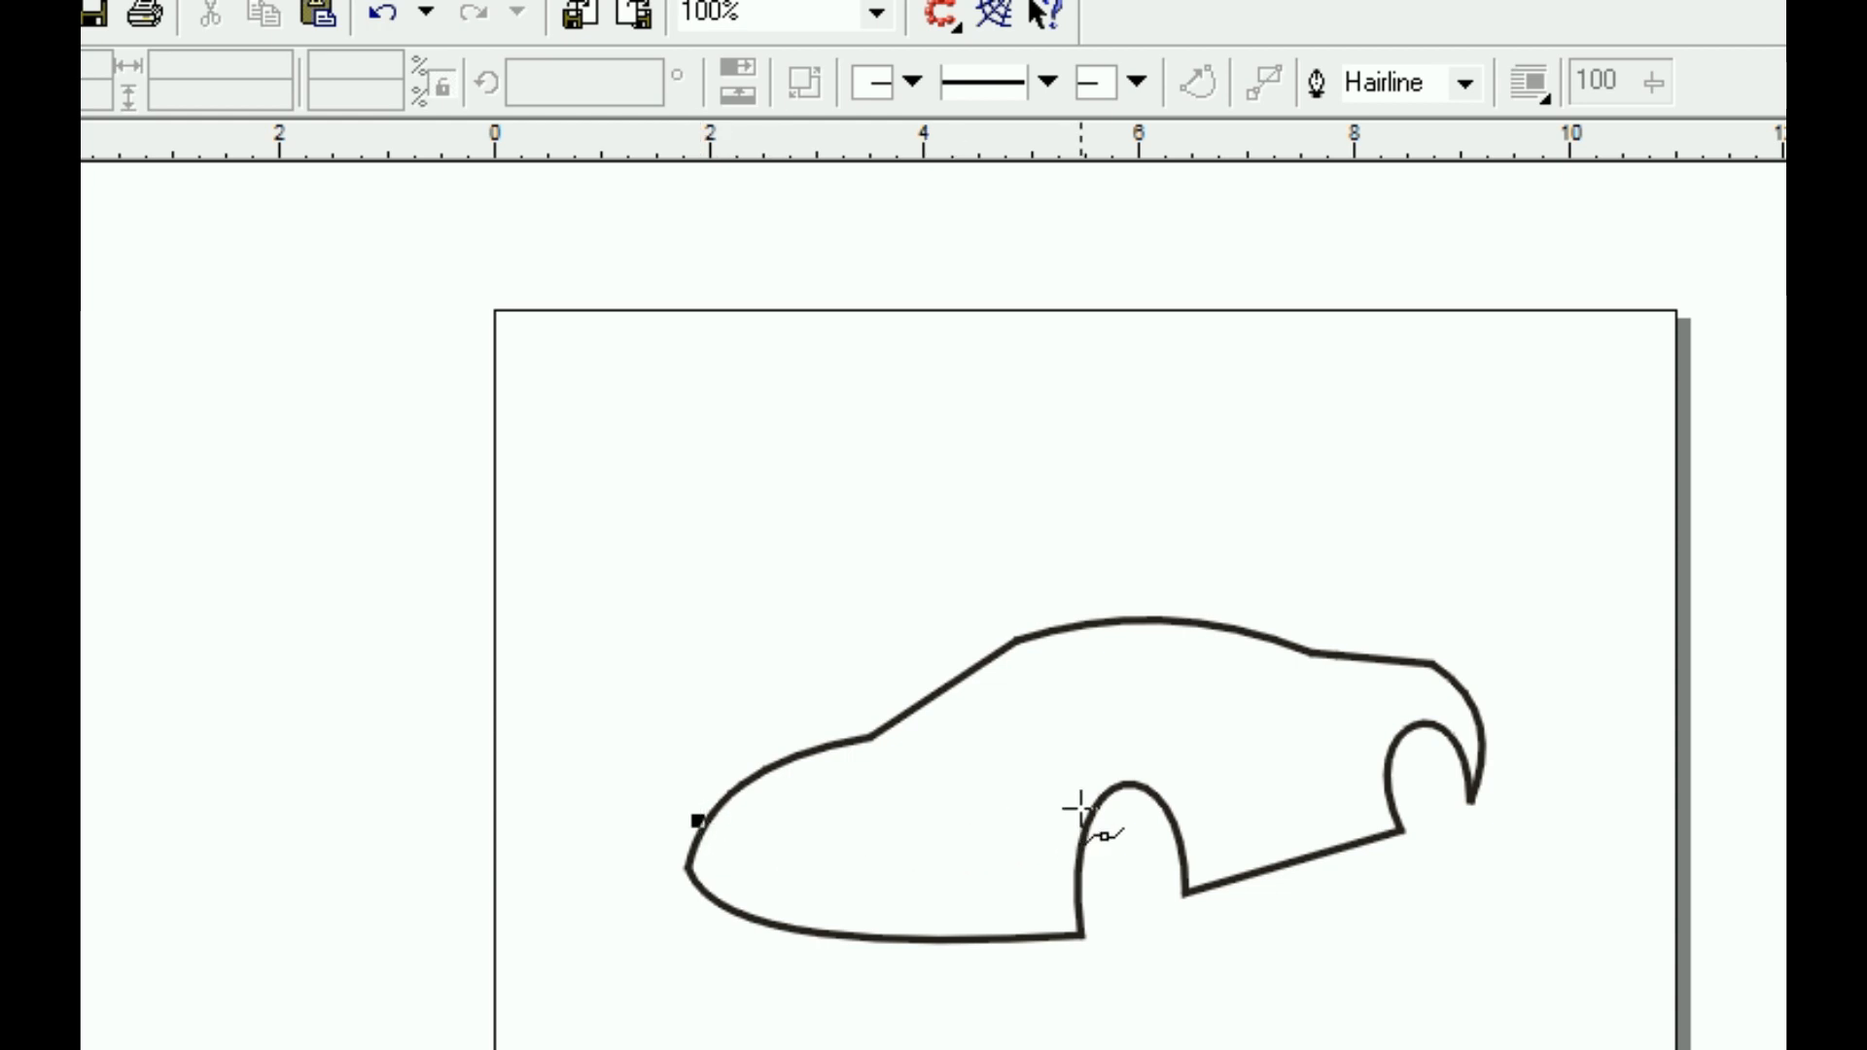
{"action": "left_click", "coordinate": [1091, 803]}
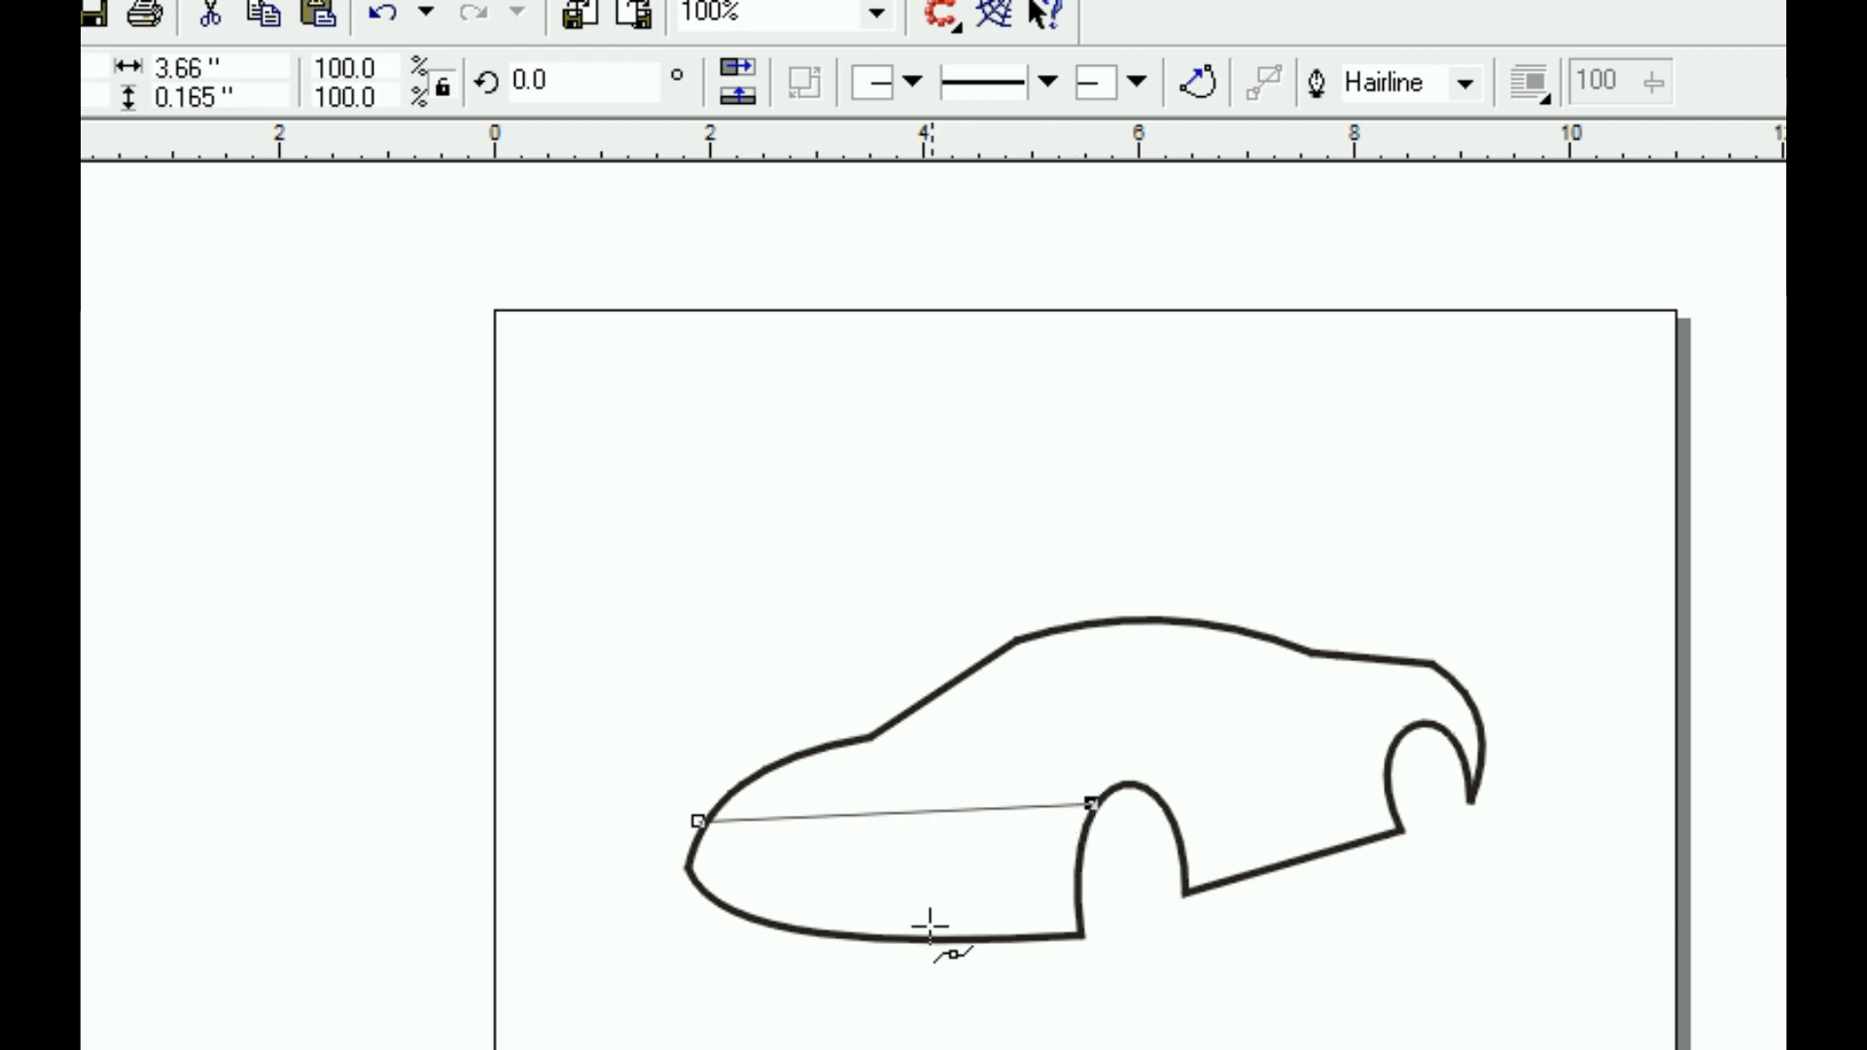
{"action": "left_click", "coordinate": [84, 292]}
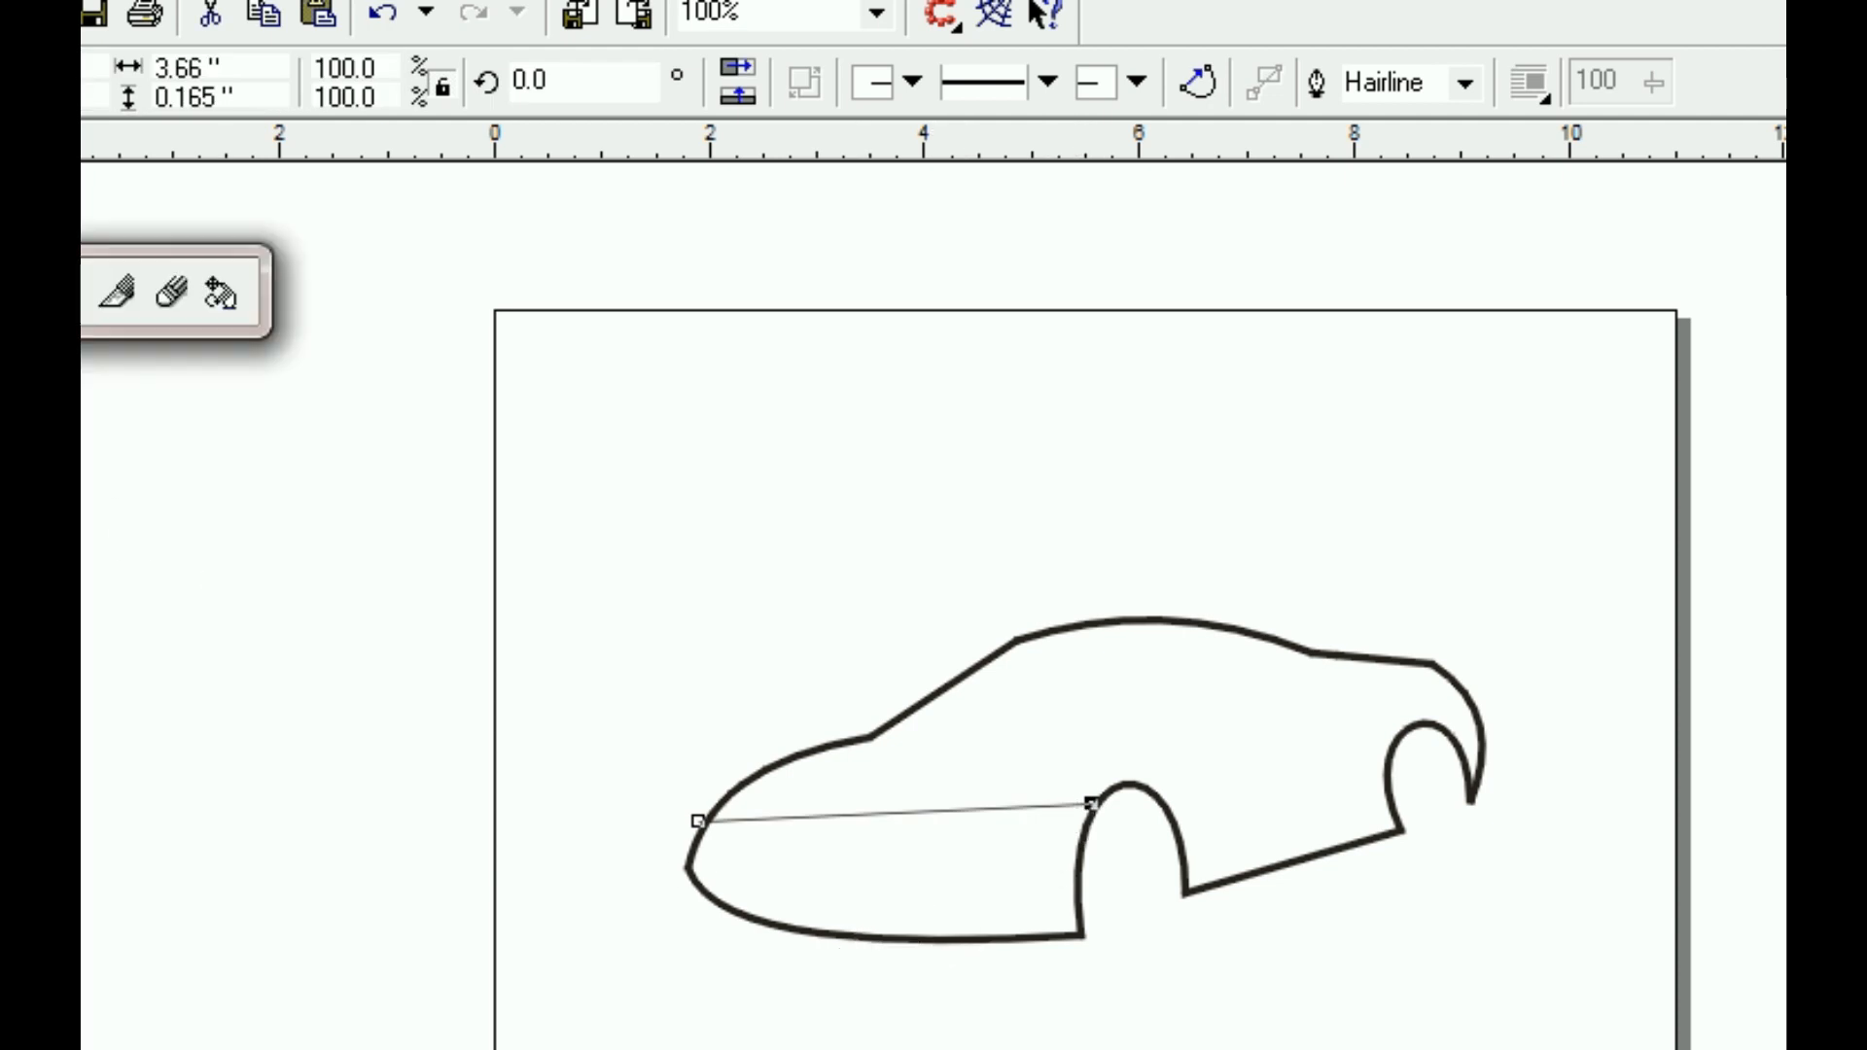
{"action": "left_click", "coordinate": [118, 292]}
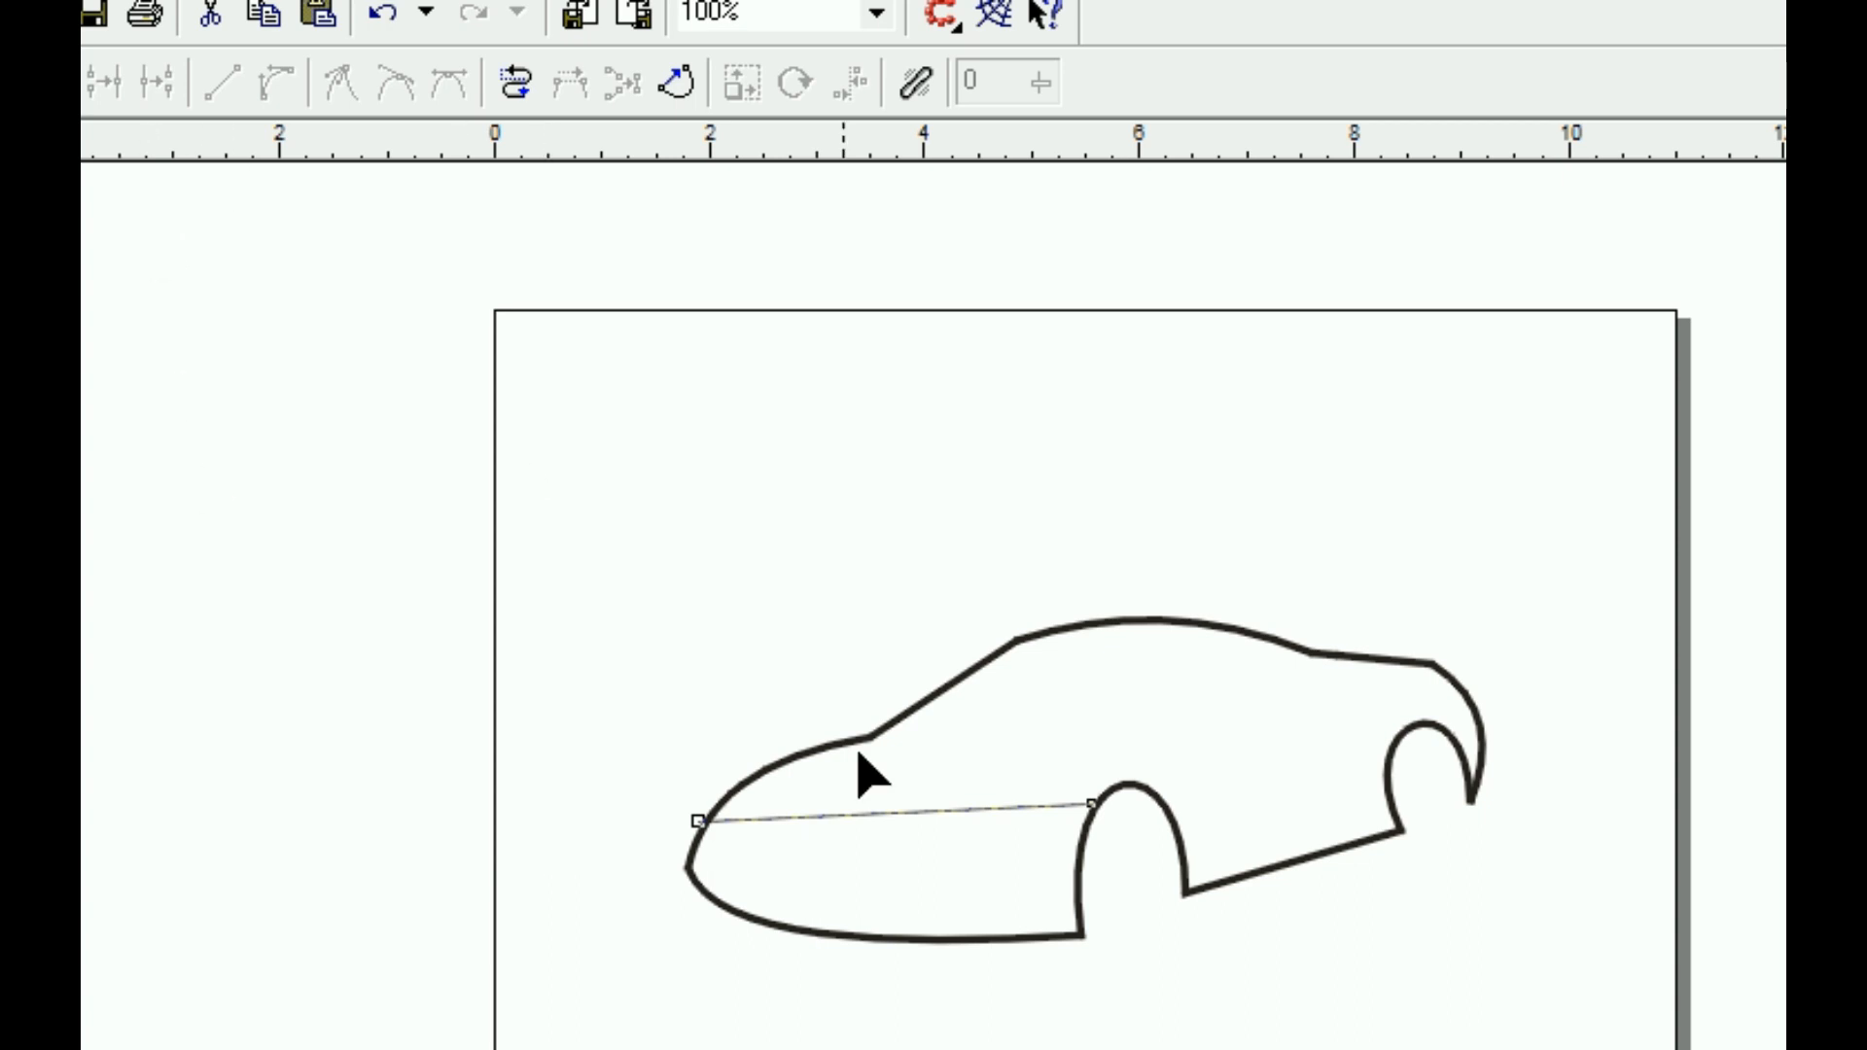
{"action": "left_click", "coordinate": [895, 815]}
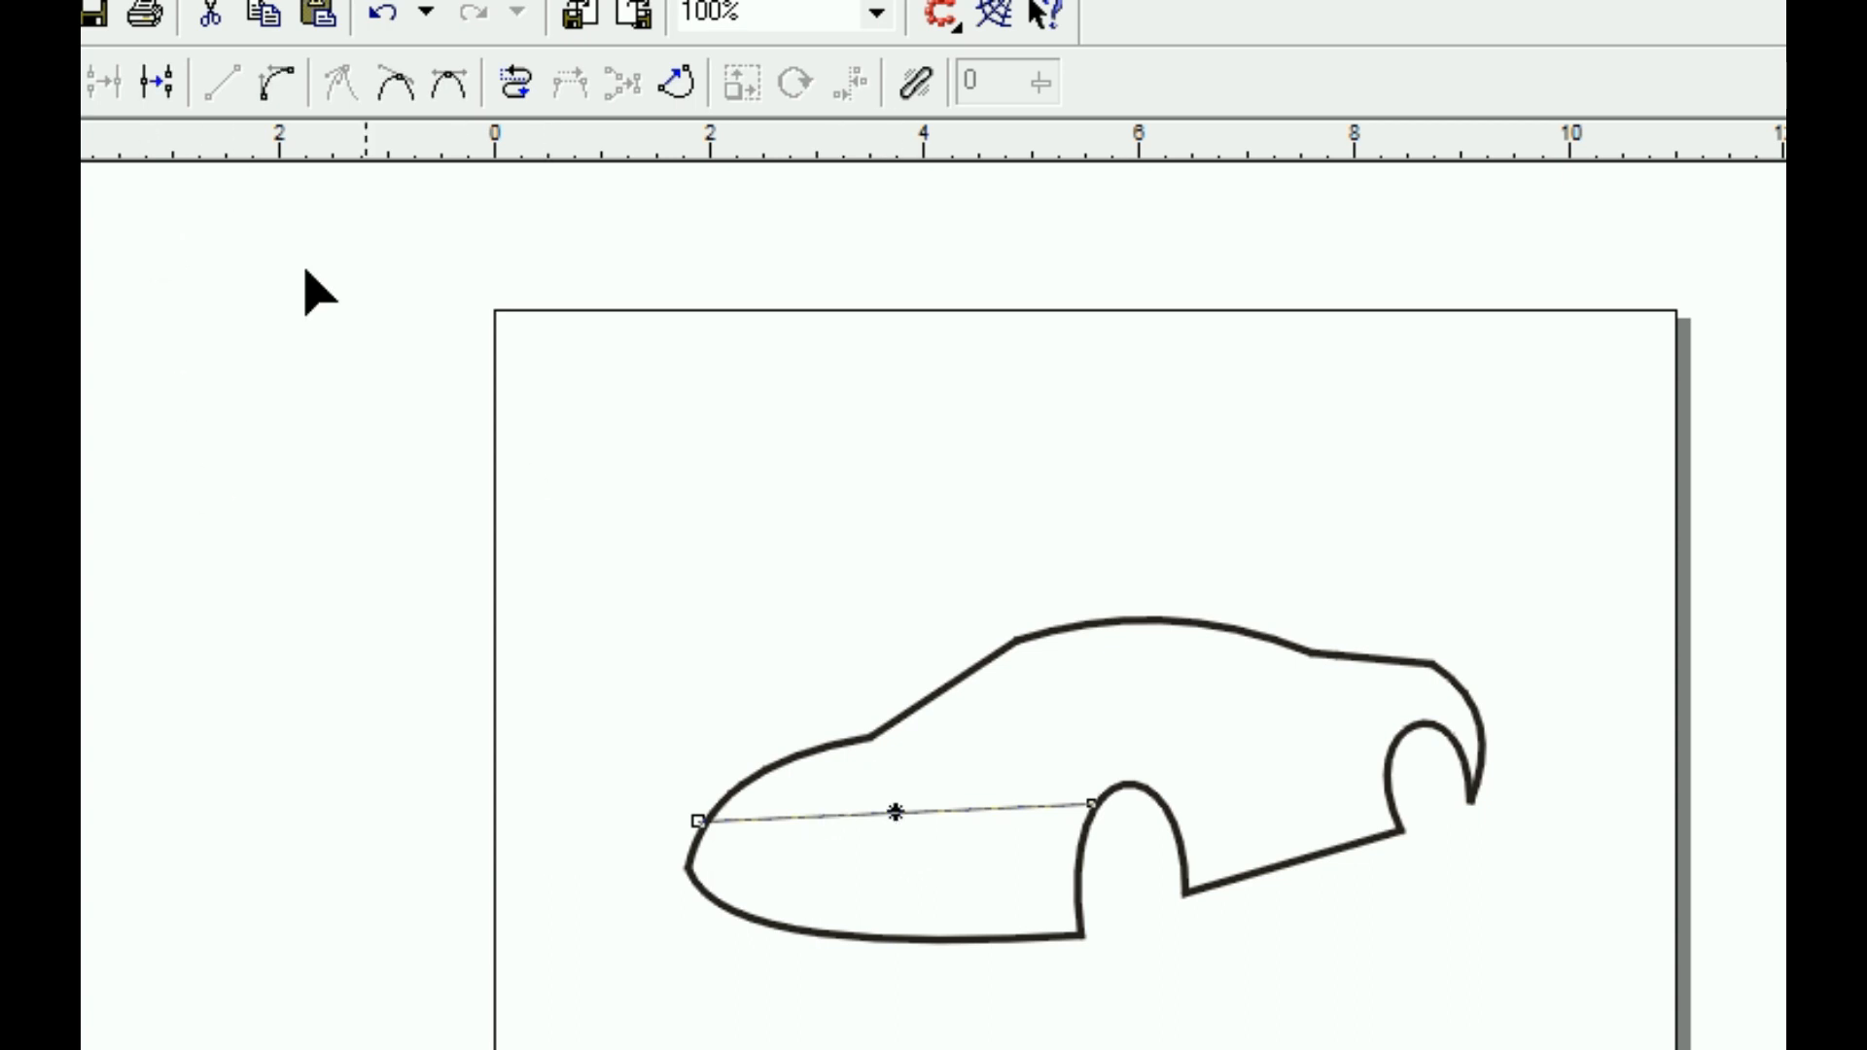
{"action": "left_click", "coordinate": [273, 85]}
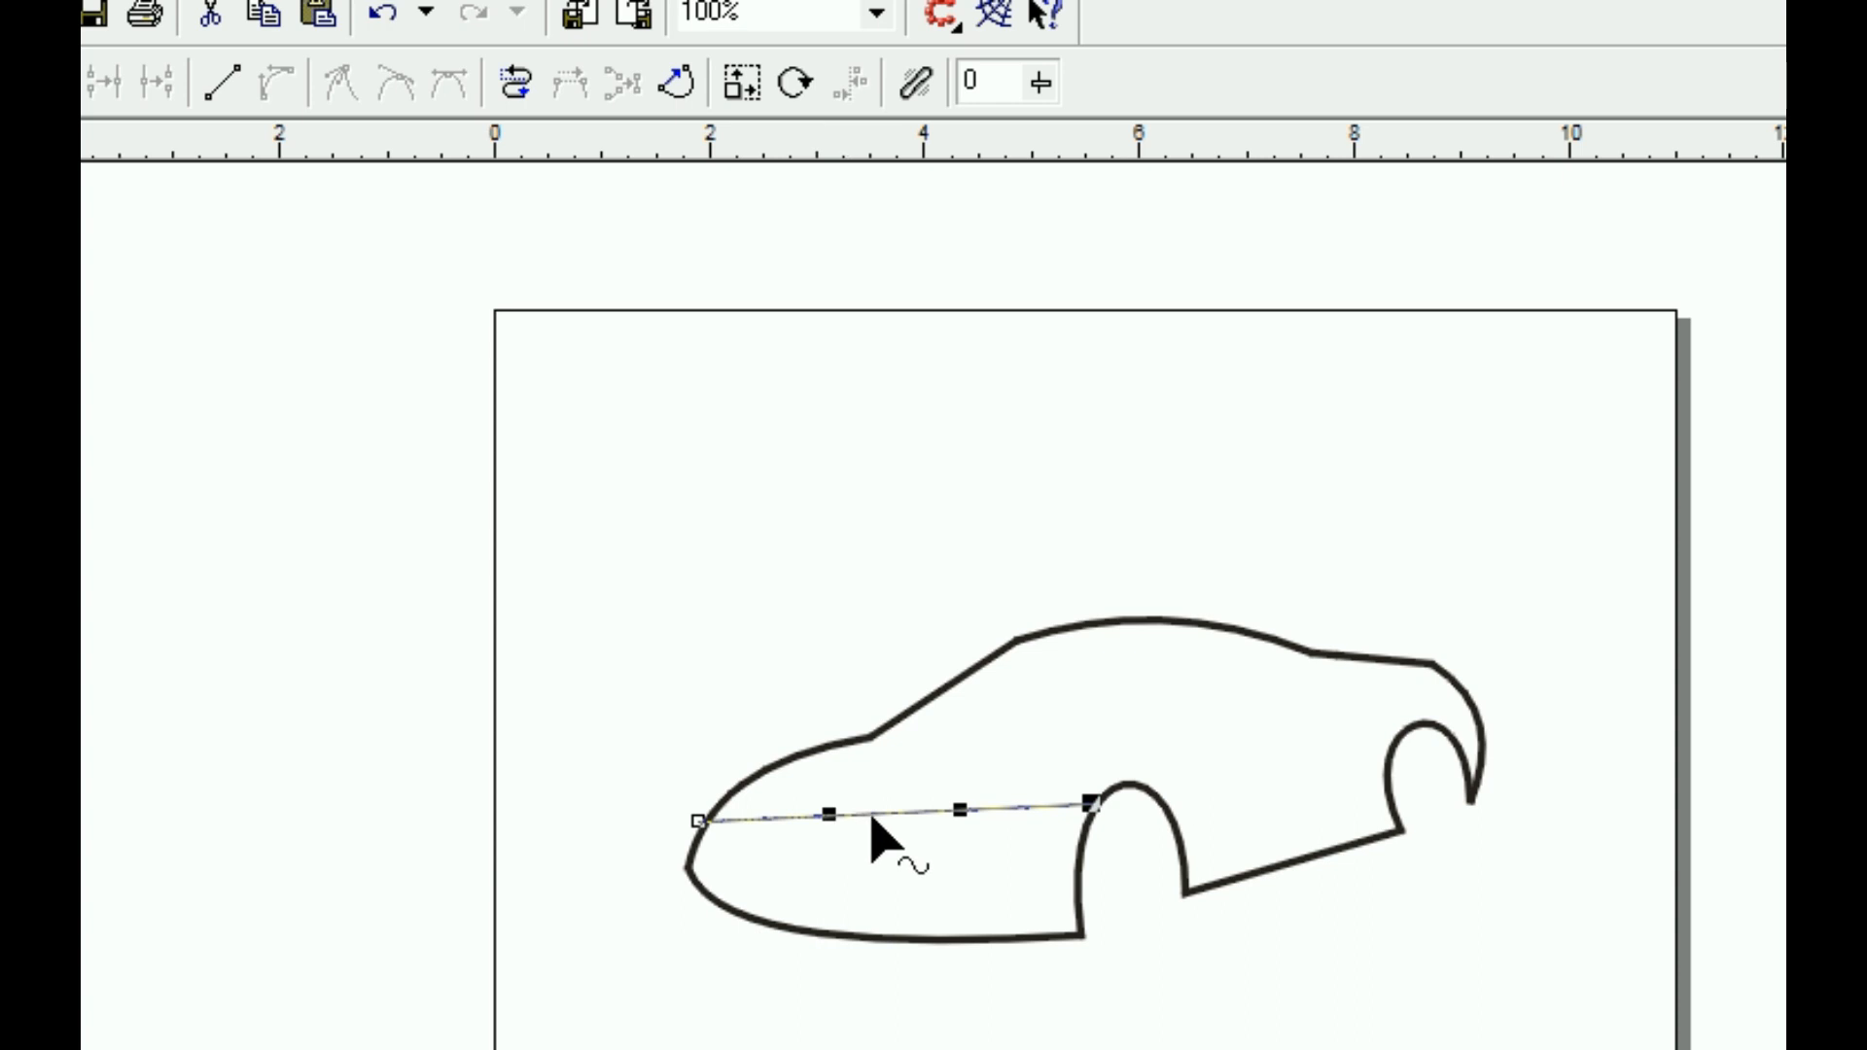
{"action": "left_click_drag", "start_coordinate": [888, 819], "coordinate": [876, 862]}
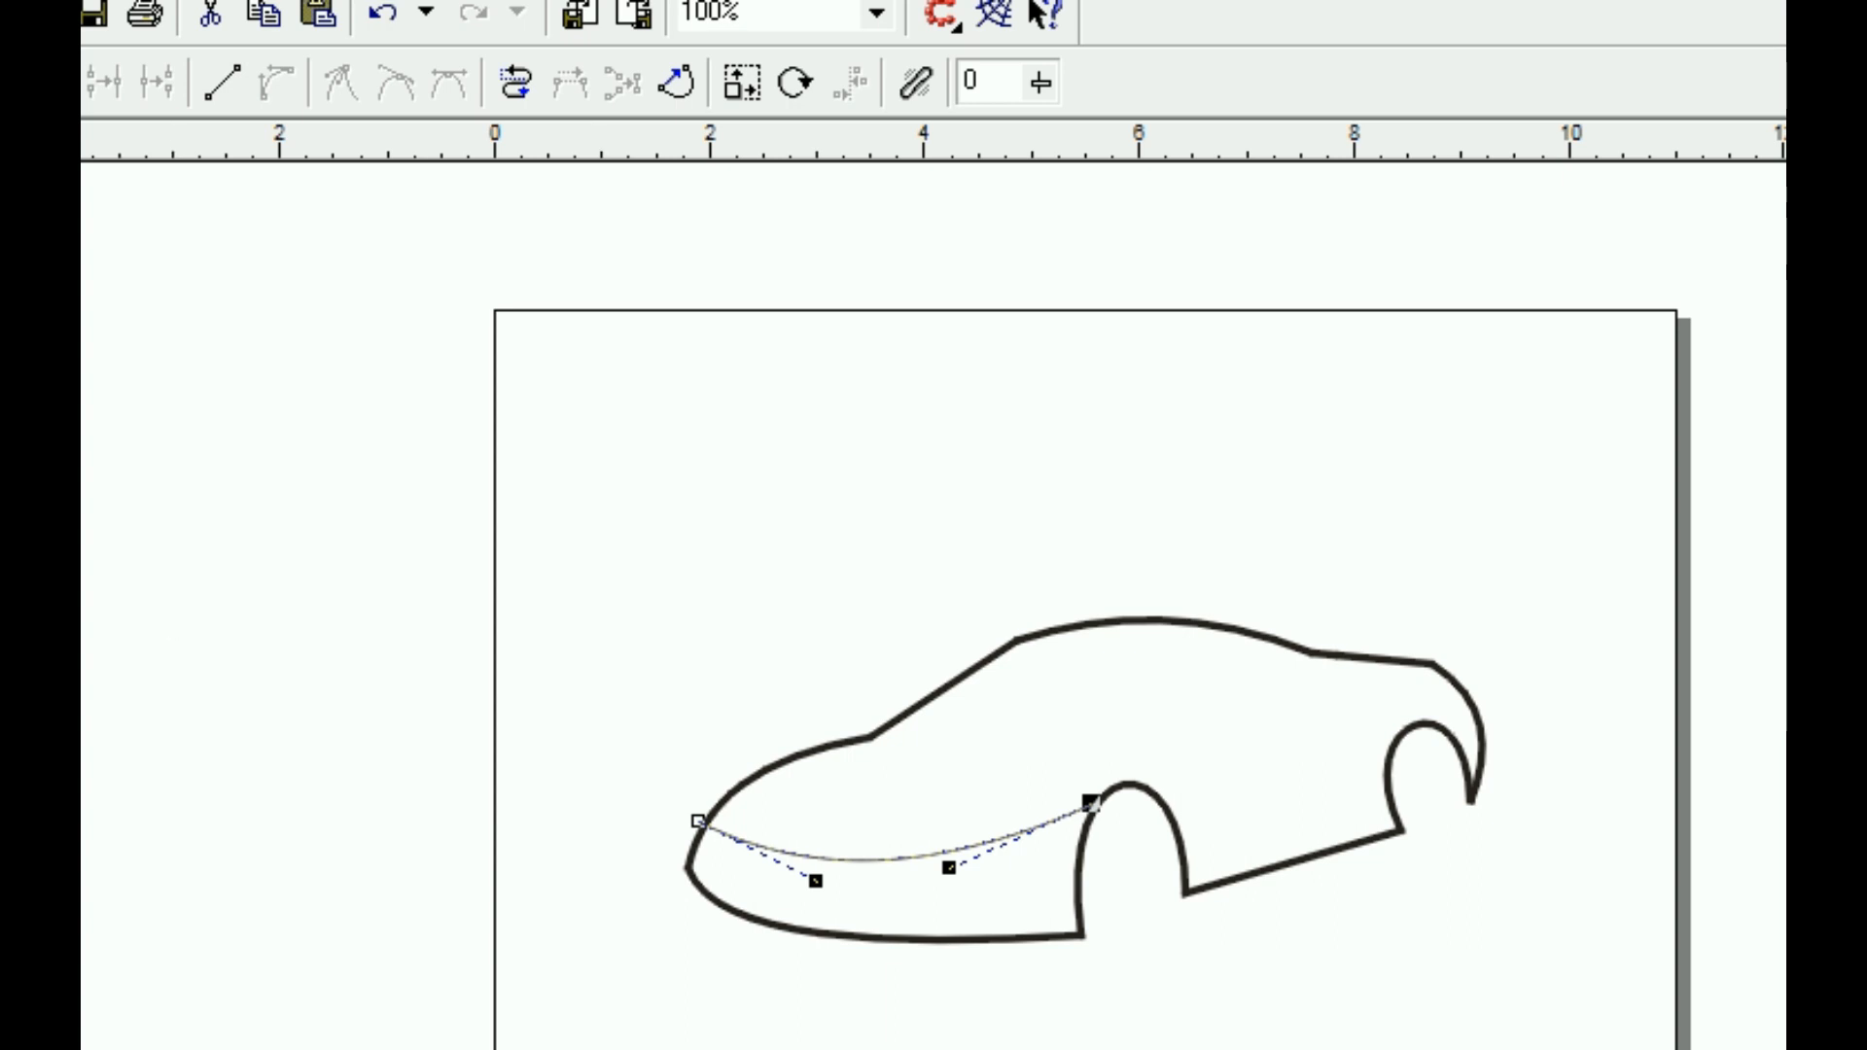
{"action": "key", "text": "space"}
{"action": "left_click", "coordinate": [239, 627]}
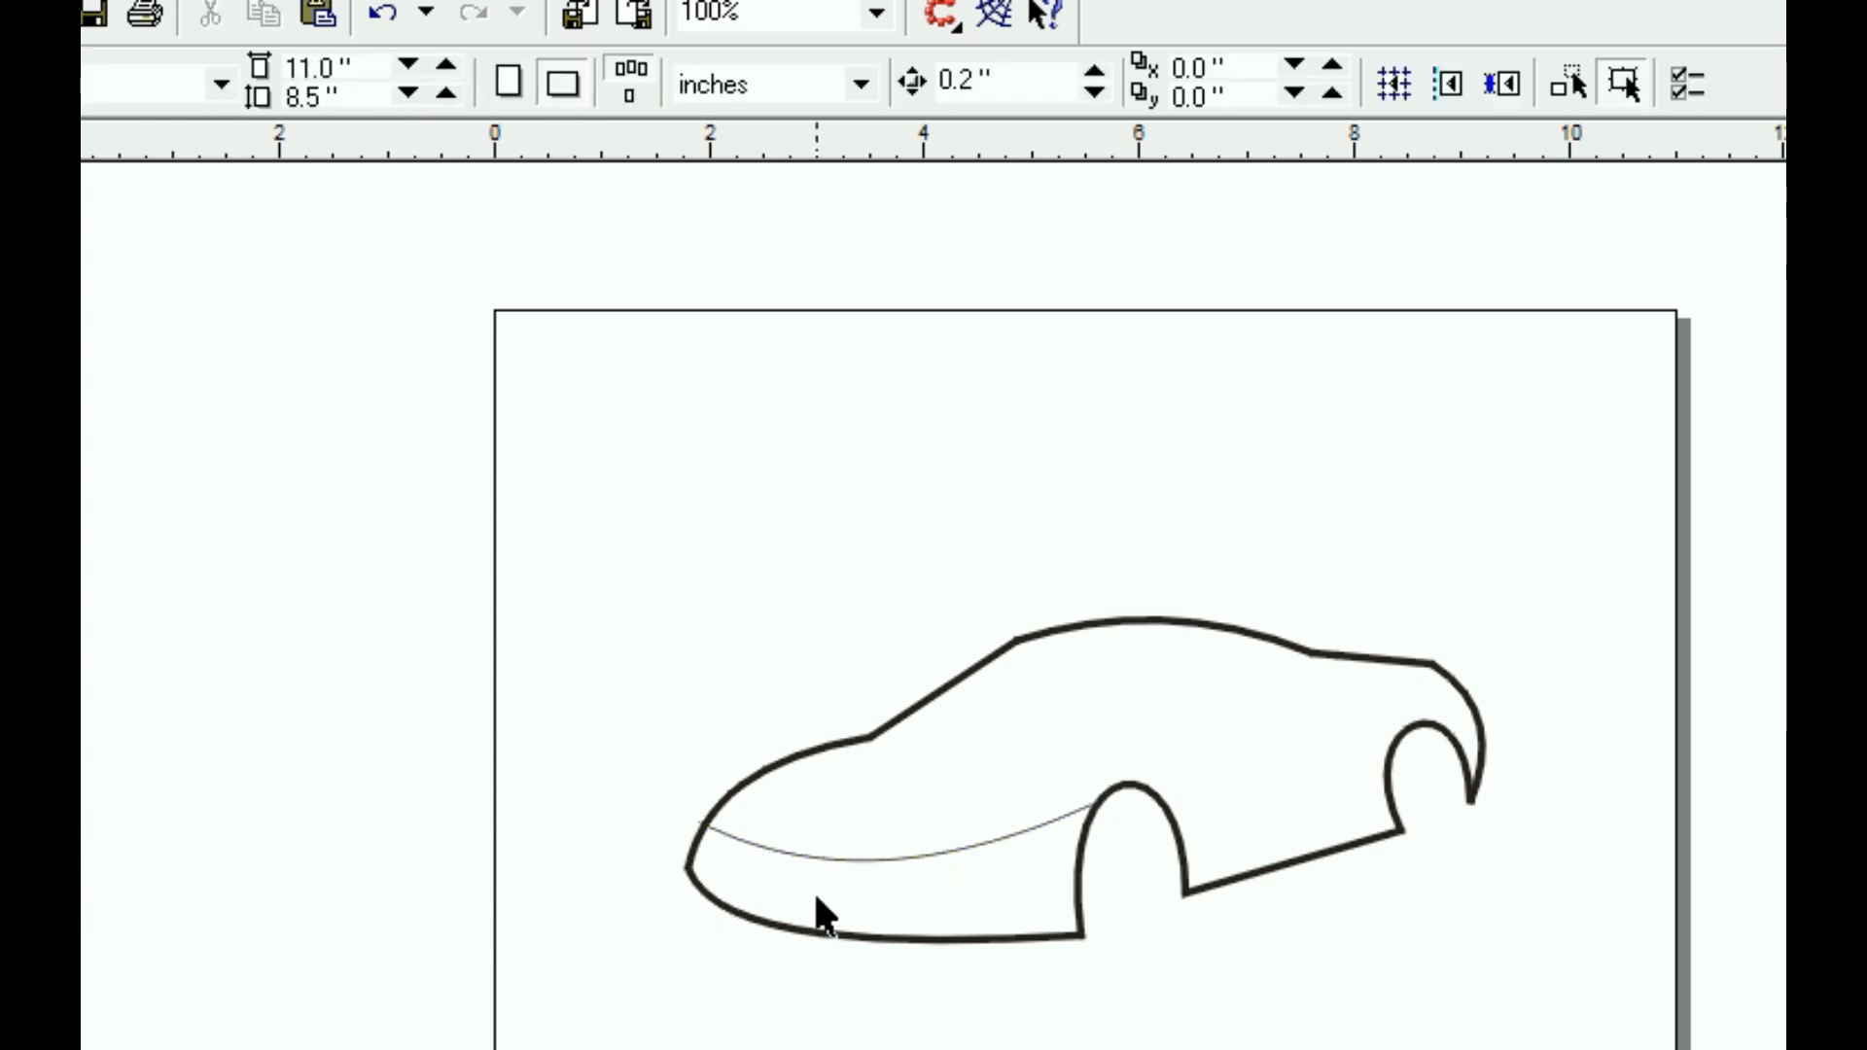
Set the outline width of the curved bumper line to 4.0 pt
{"action": "left_click", "coordinate": [819, 861]}
{"action": "left_click", "coordinate": [1407, 83]}
{"action": "left_click", "coordinate": [1462, 85]}
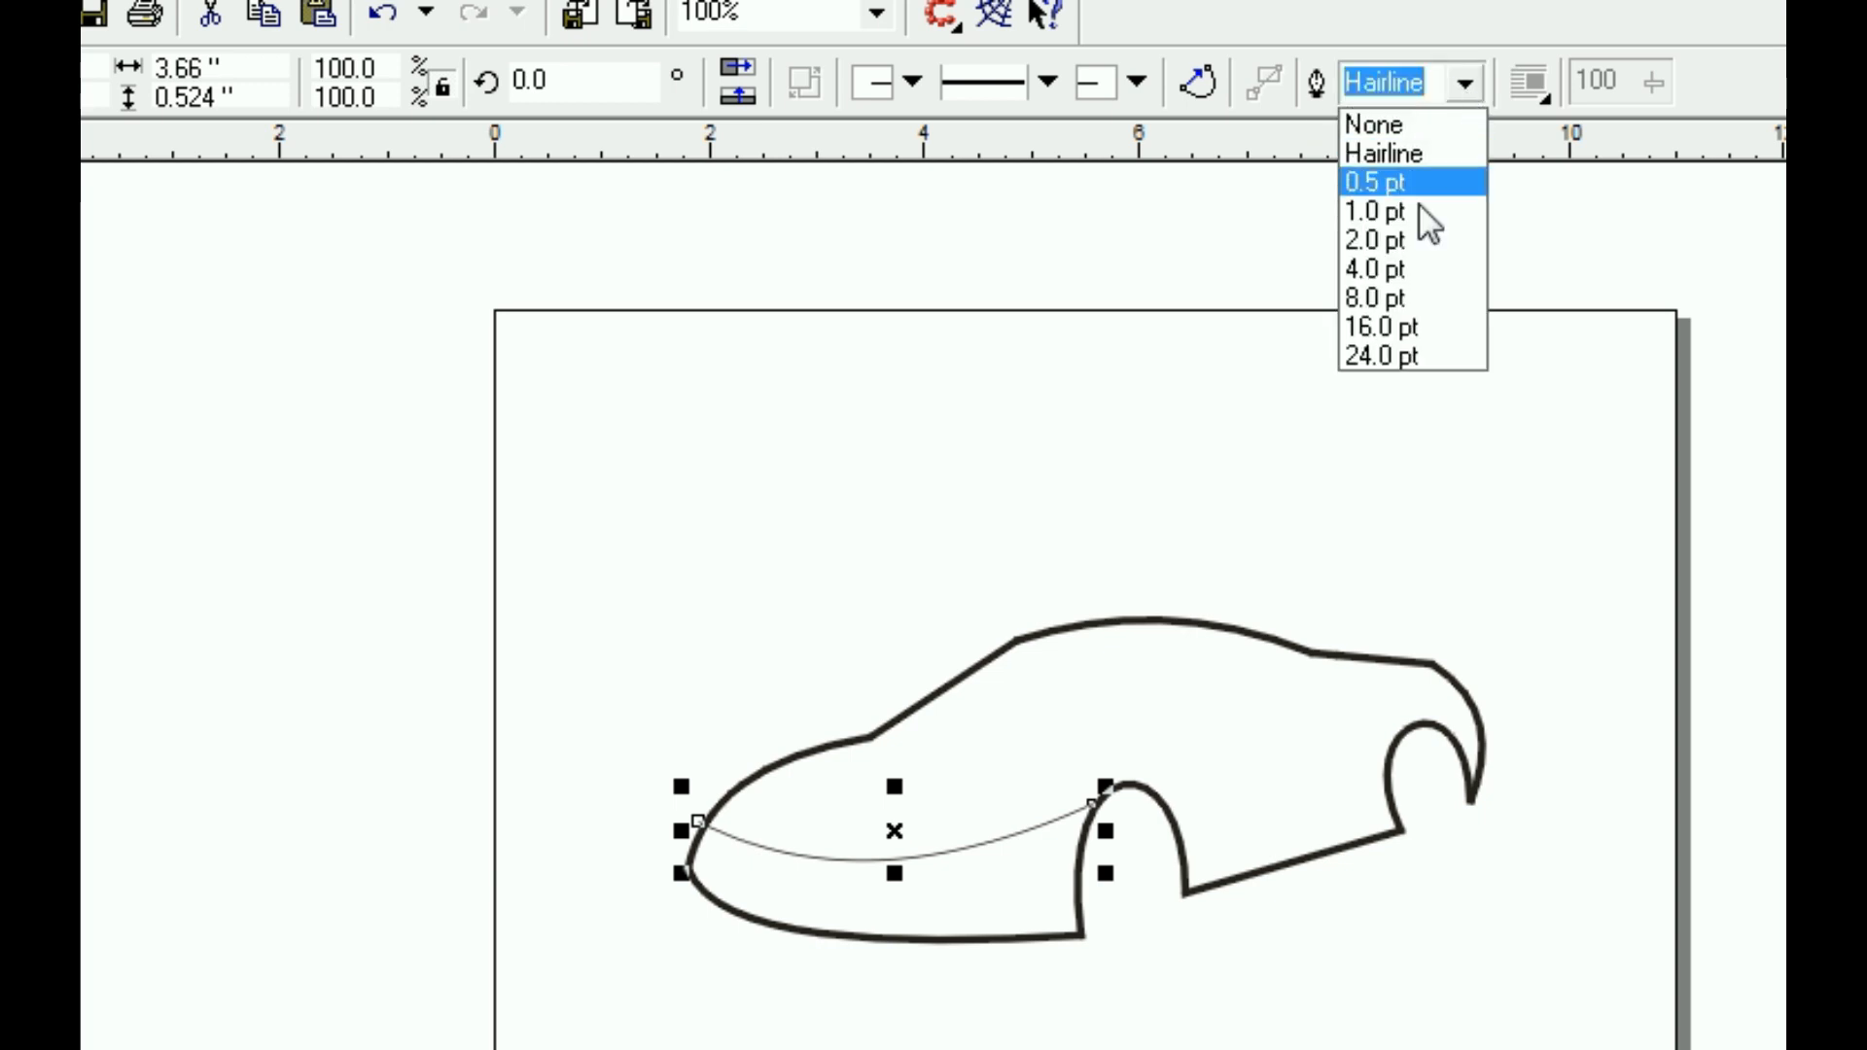
{"action": "left_click", "coordinate": [1380, 270]}
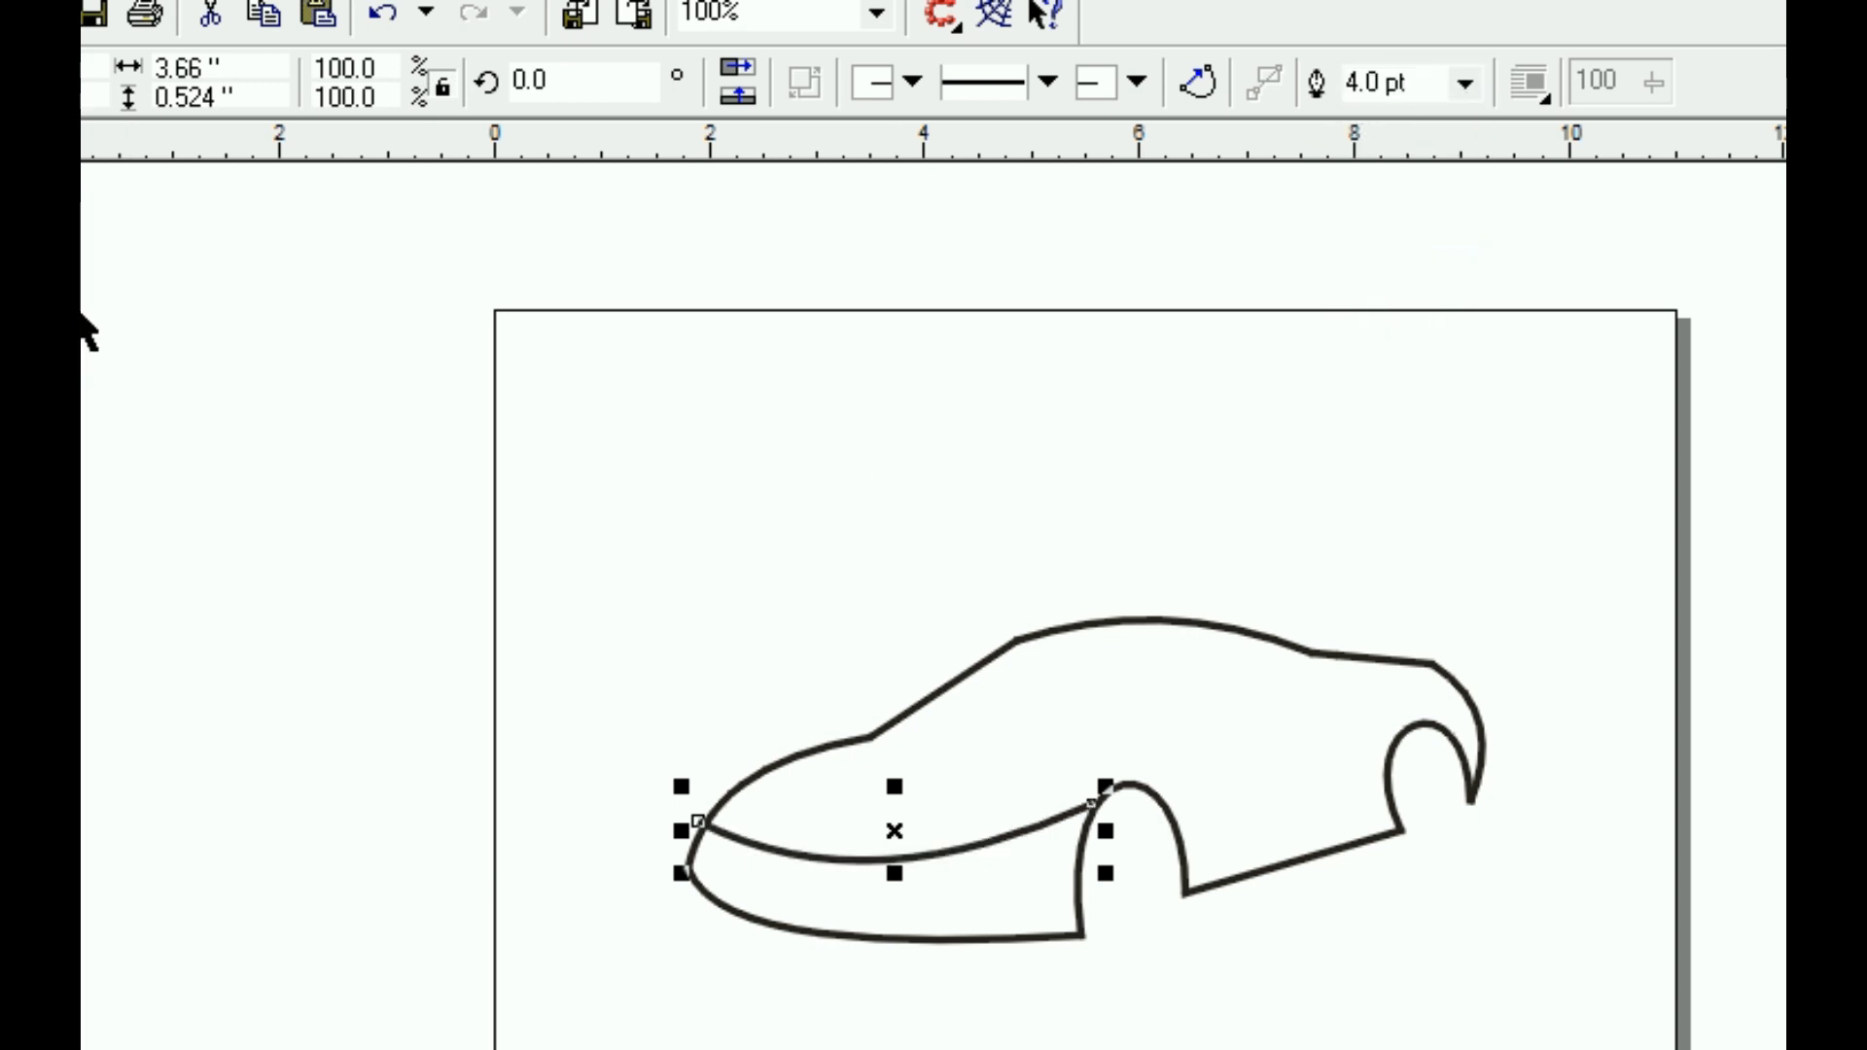
{"action": "left_click", "coordinate": [303, 679]}
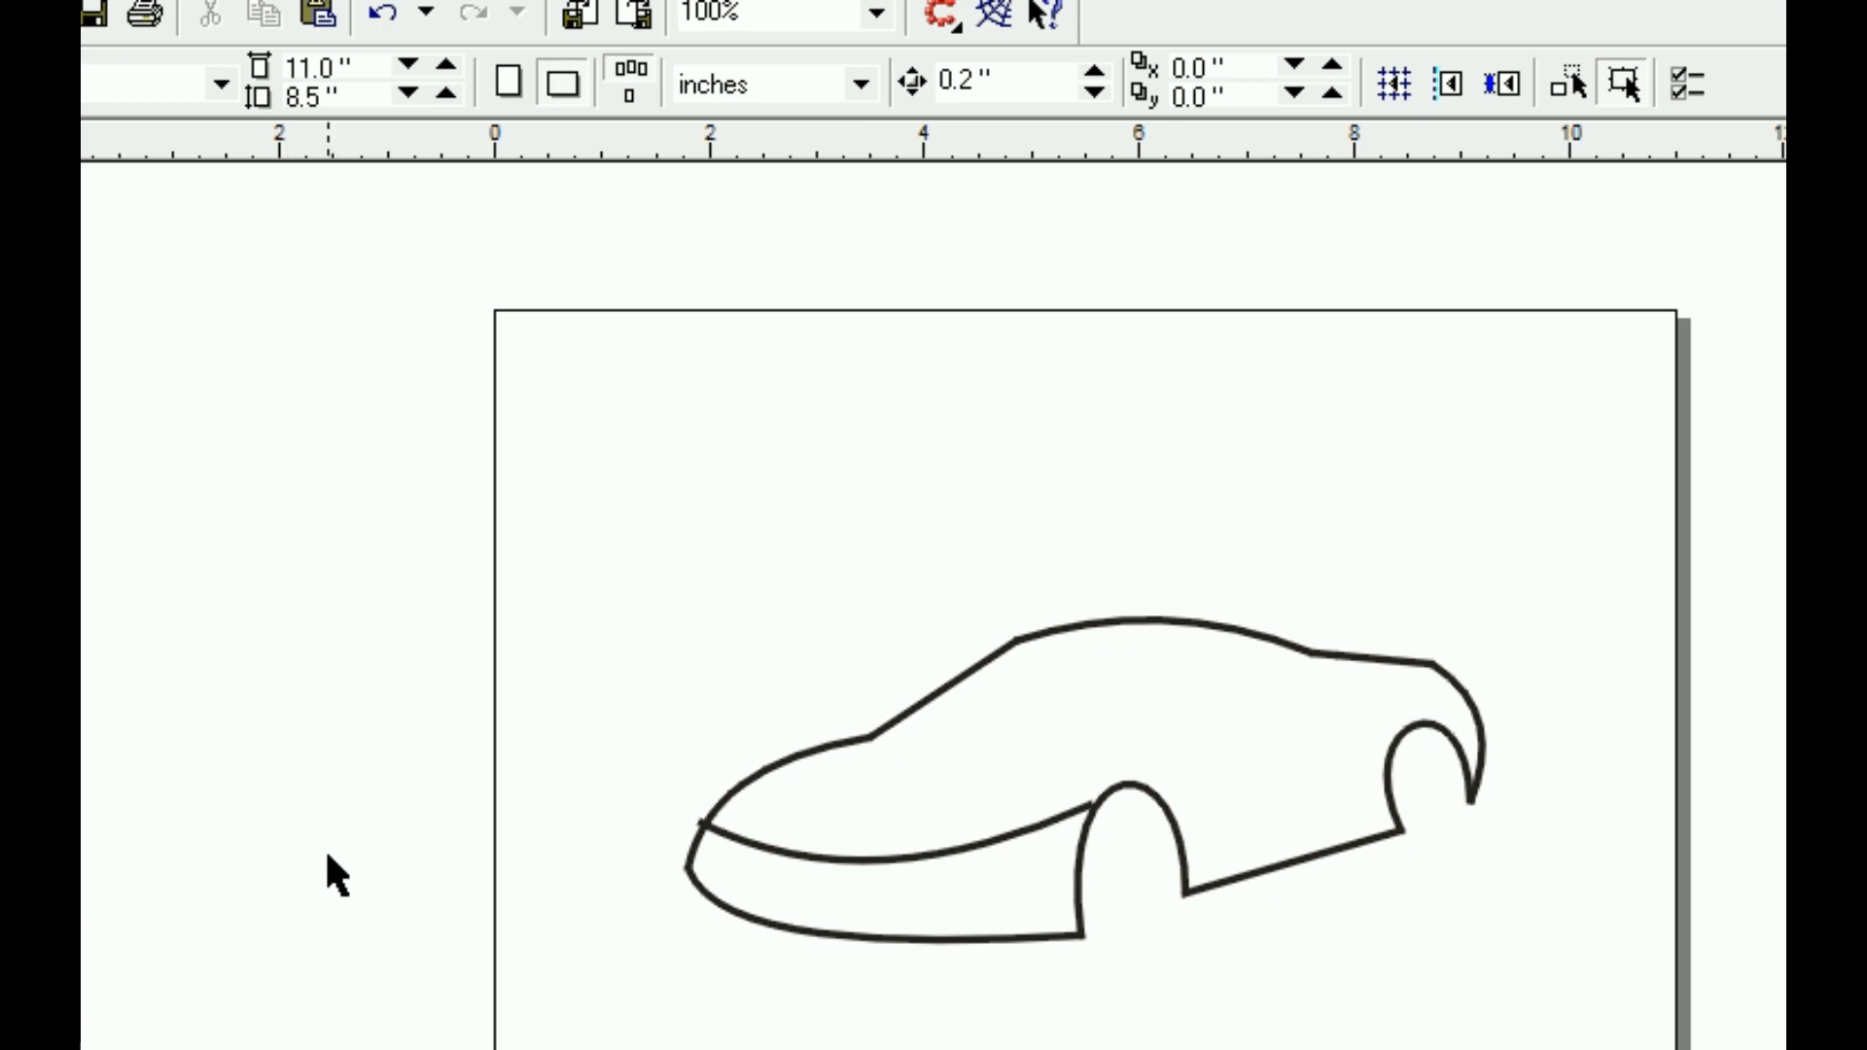
Move the bumper line's front end node inward so it ends exactly on the body outline at the nose
{"action": "key", "text": "F2"}
{"action": "left_click_drag", "start_coordinate": [628, 768], "coordinate": [778, 850]}
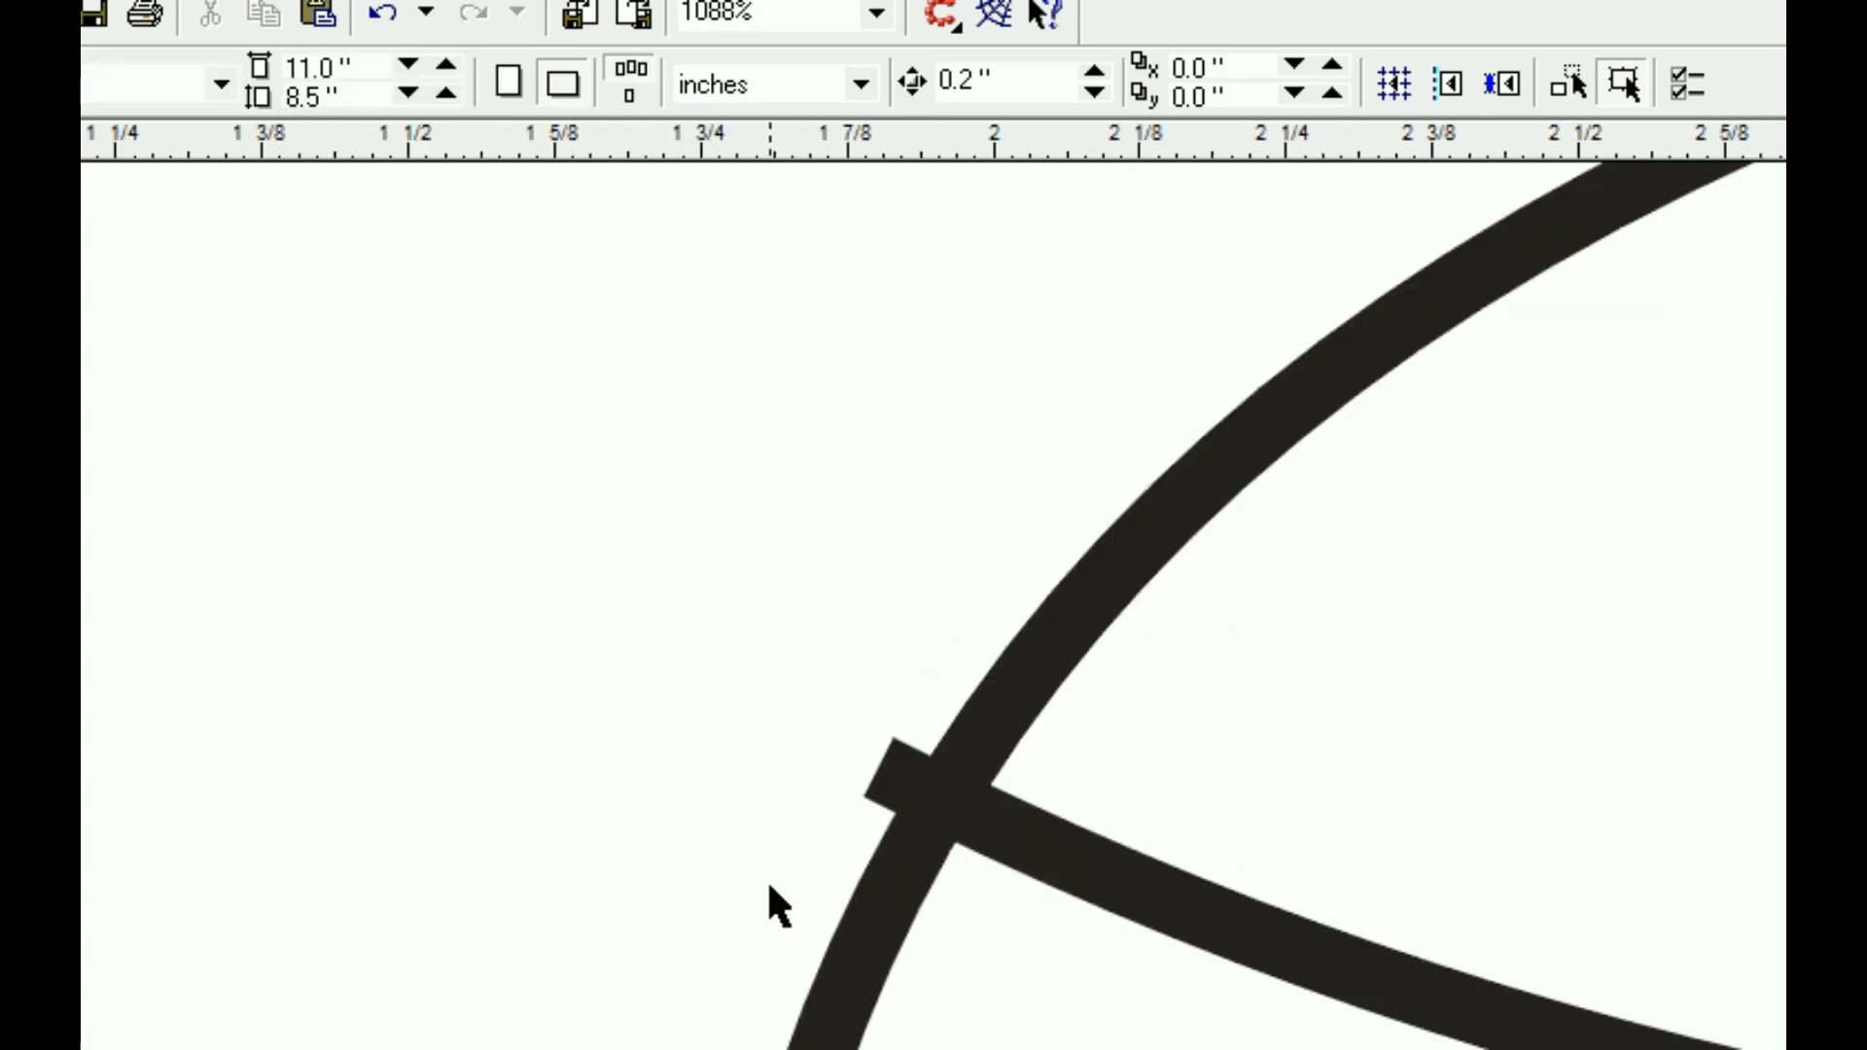
{"action": "left_click", "coordinate": [943, 827]}
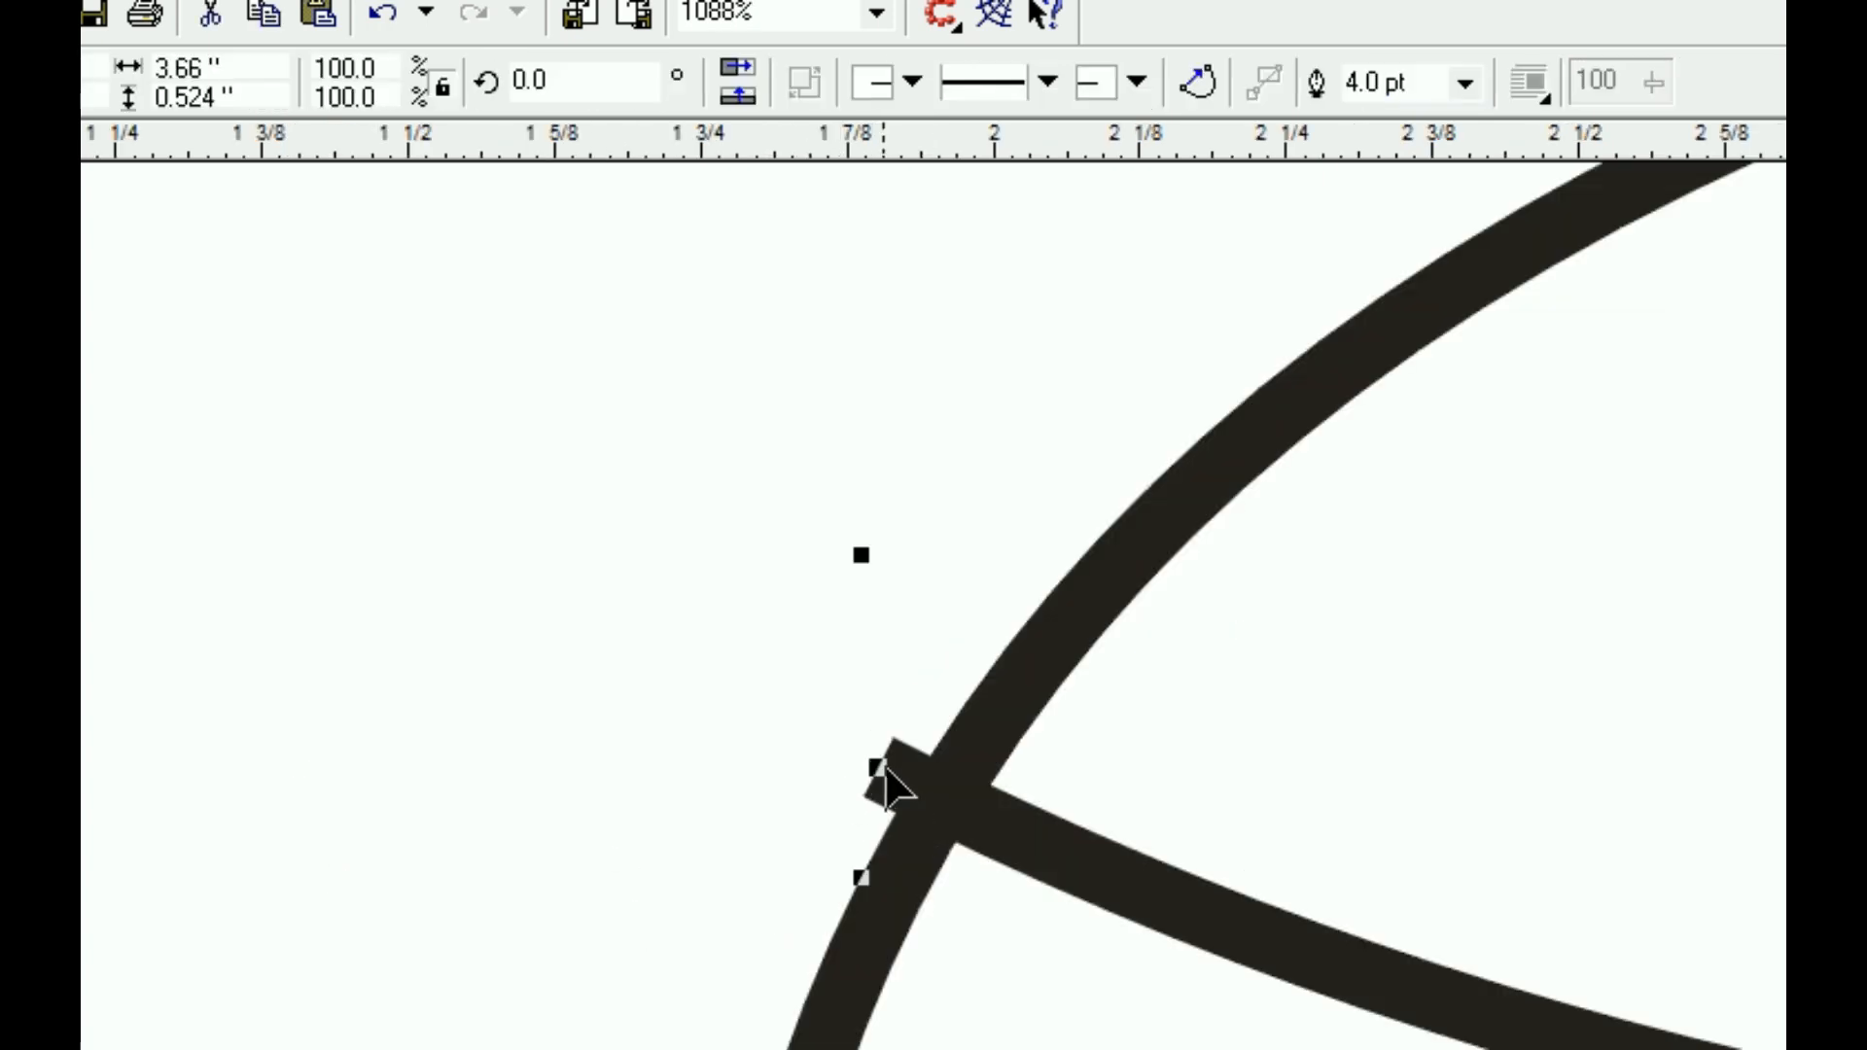
{"action": "left_click_drag", "start_coordinate": [941, 817], "coordinate": [959, 833]}
{"action": "left_click", "coordinate": [721, 762]}
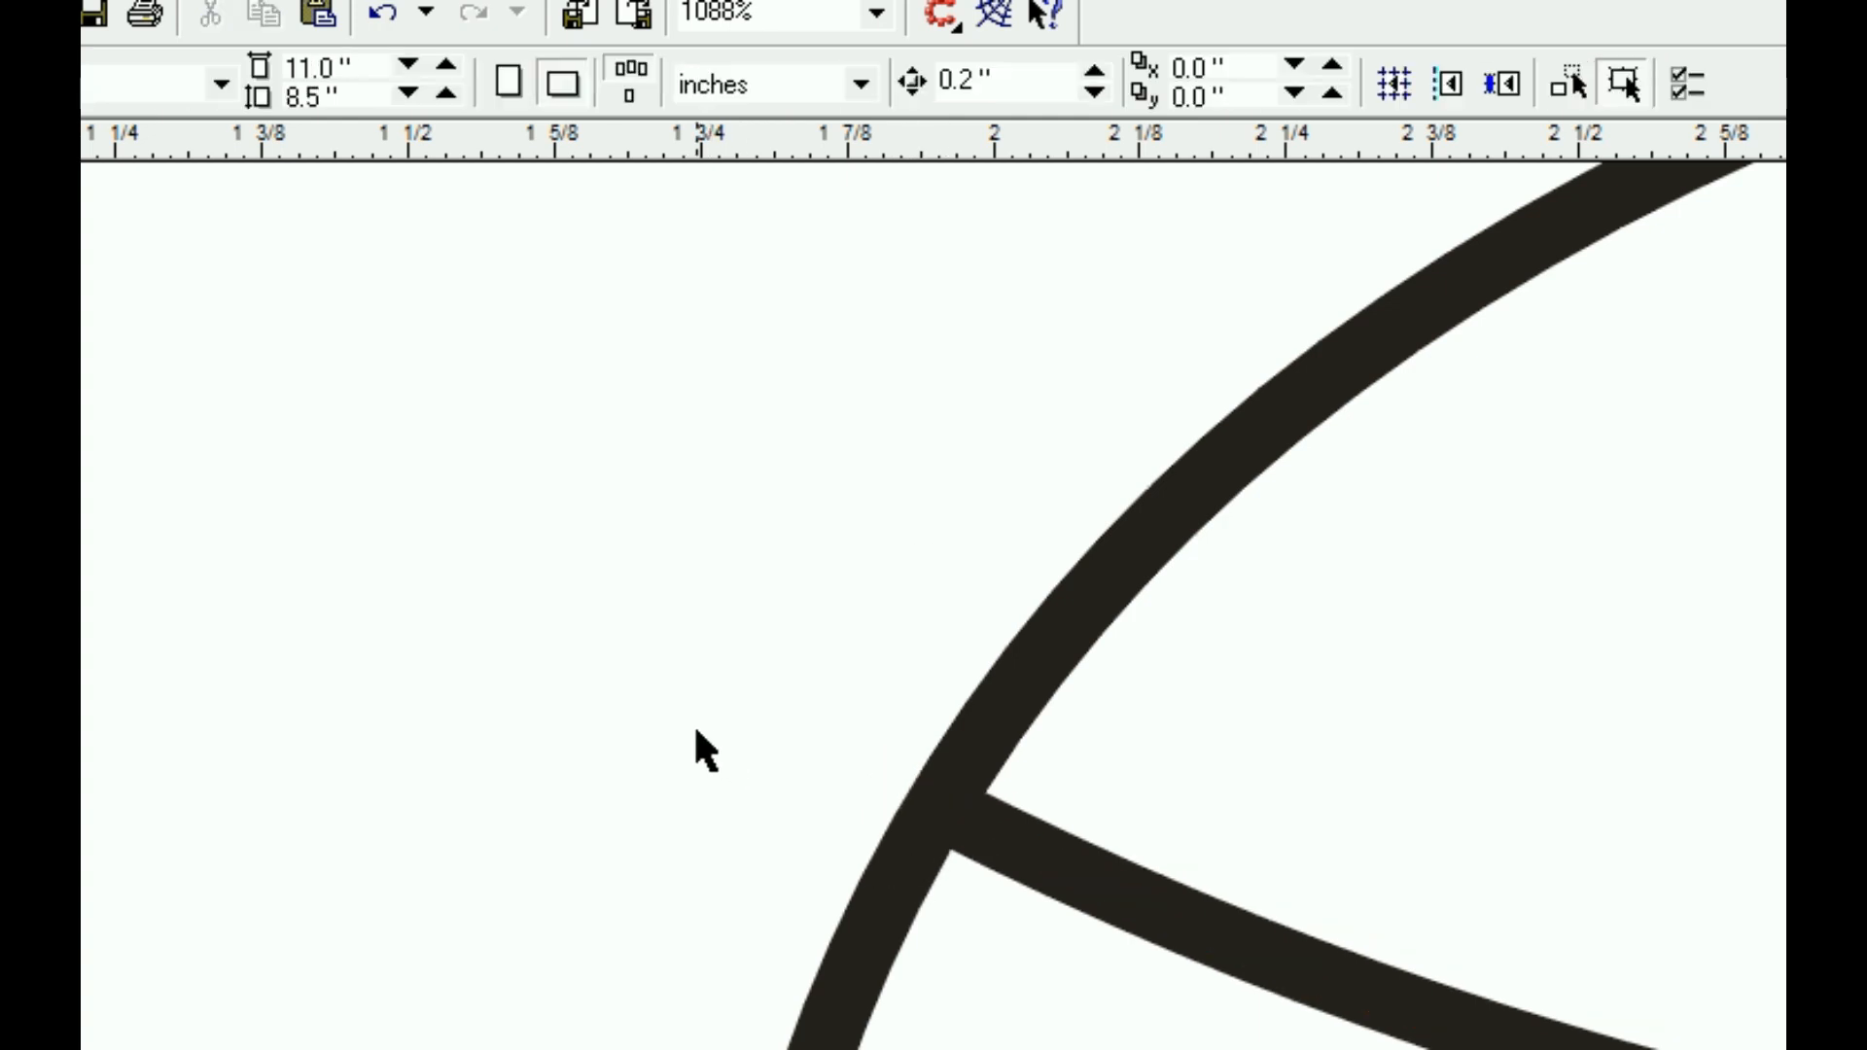
Move the bumper line's other end node onto the outline of the front wheel arch
{"action": "key", "text": "F3"}
{"action": "key", "text": "F2"}
{"action": "left_click_drag", "start_coordinate": [1028, 779], "coordinate": [1160, 846]}
{"action": "left_click", "coordinate": [756, 519]}
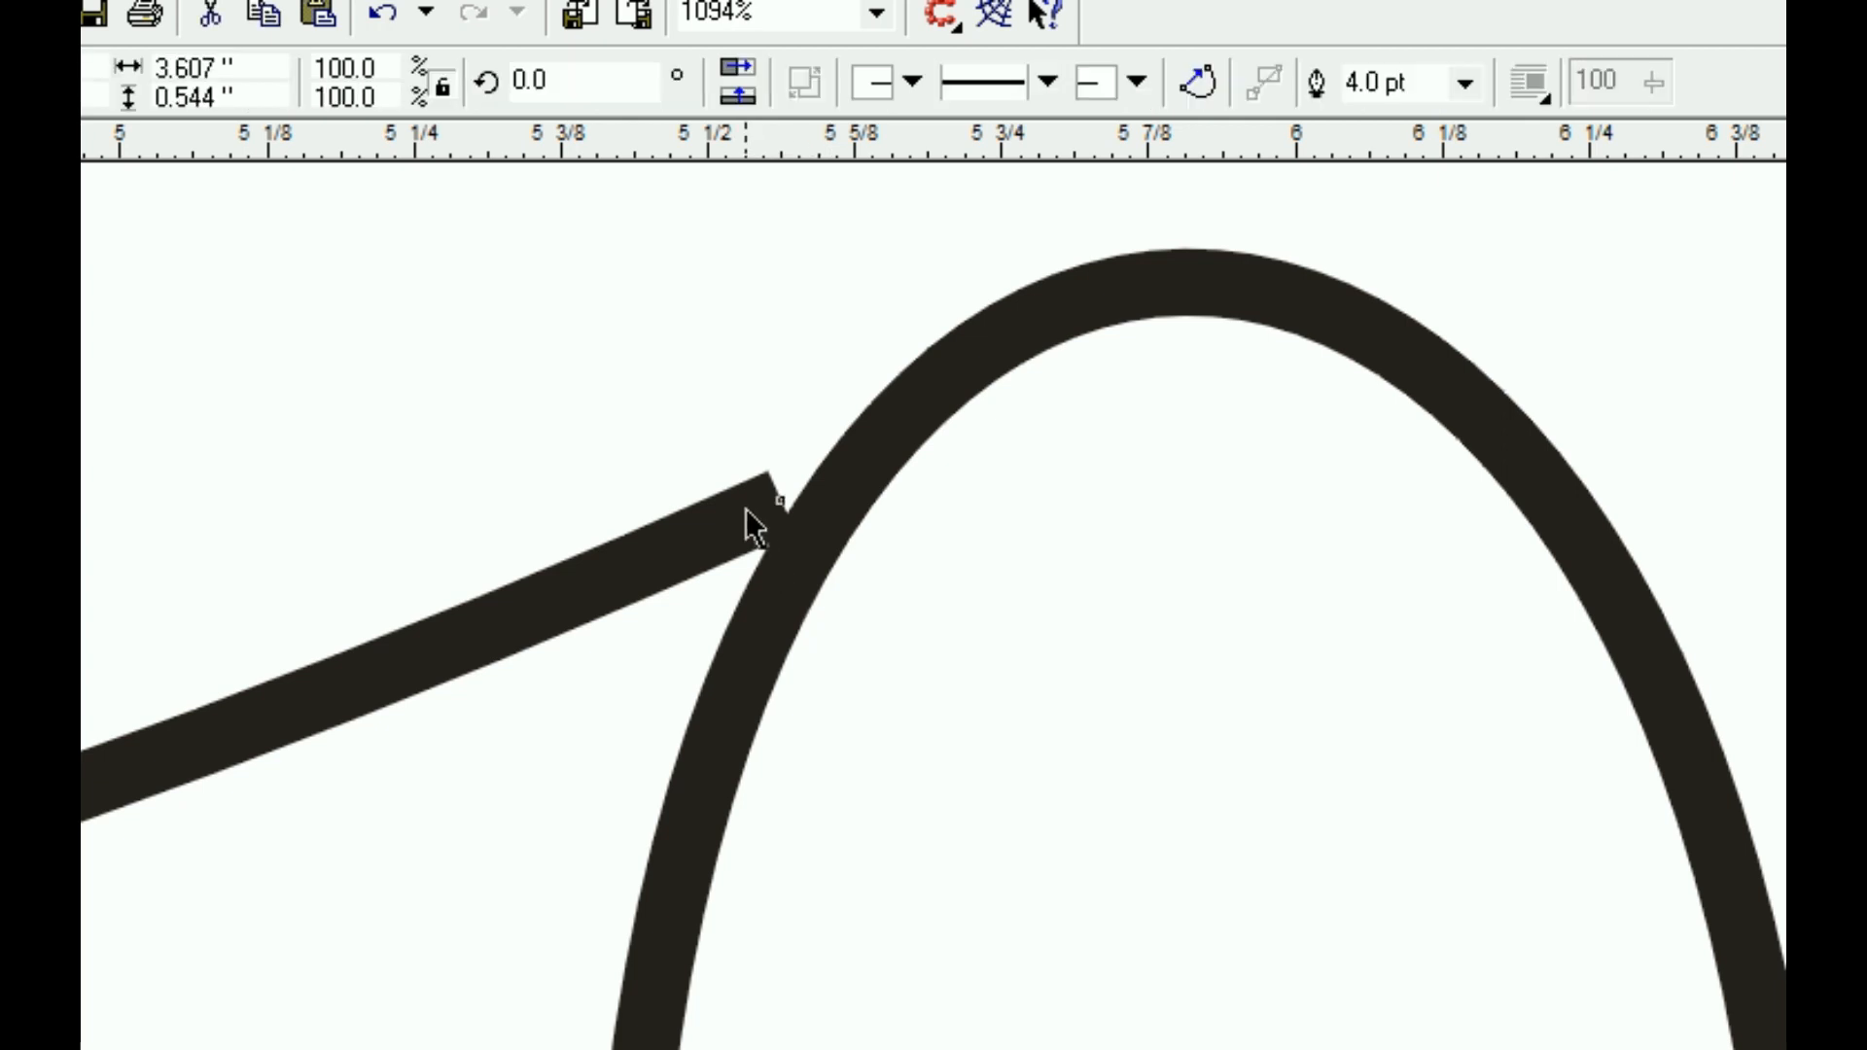
{"action": "mouse_move", "coordinate": [788, 520]}
{"action": "left_mouse_down"}
{"action": "mouse_move", "coordinate": [817, 534]}
{"action": "mouse_move", "coordinate": [792, 552]}
{"action": "left_mouse_up"}
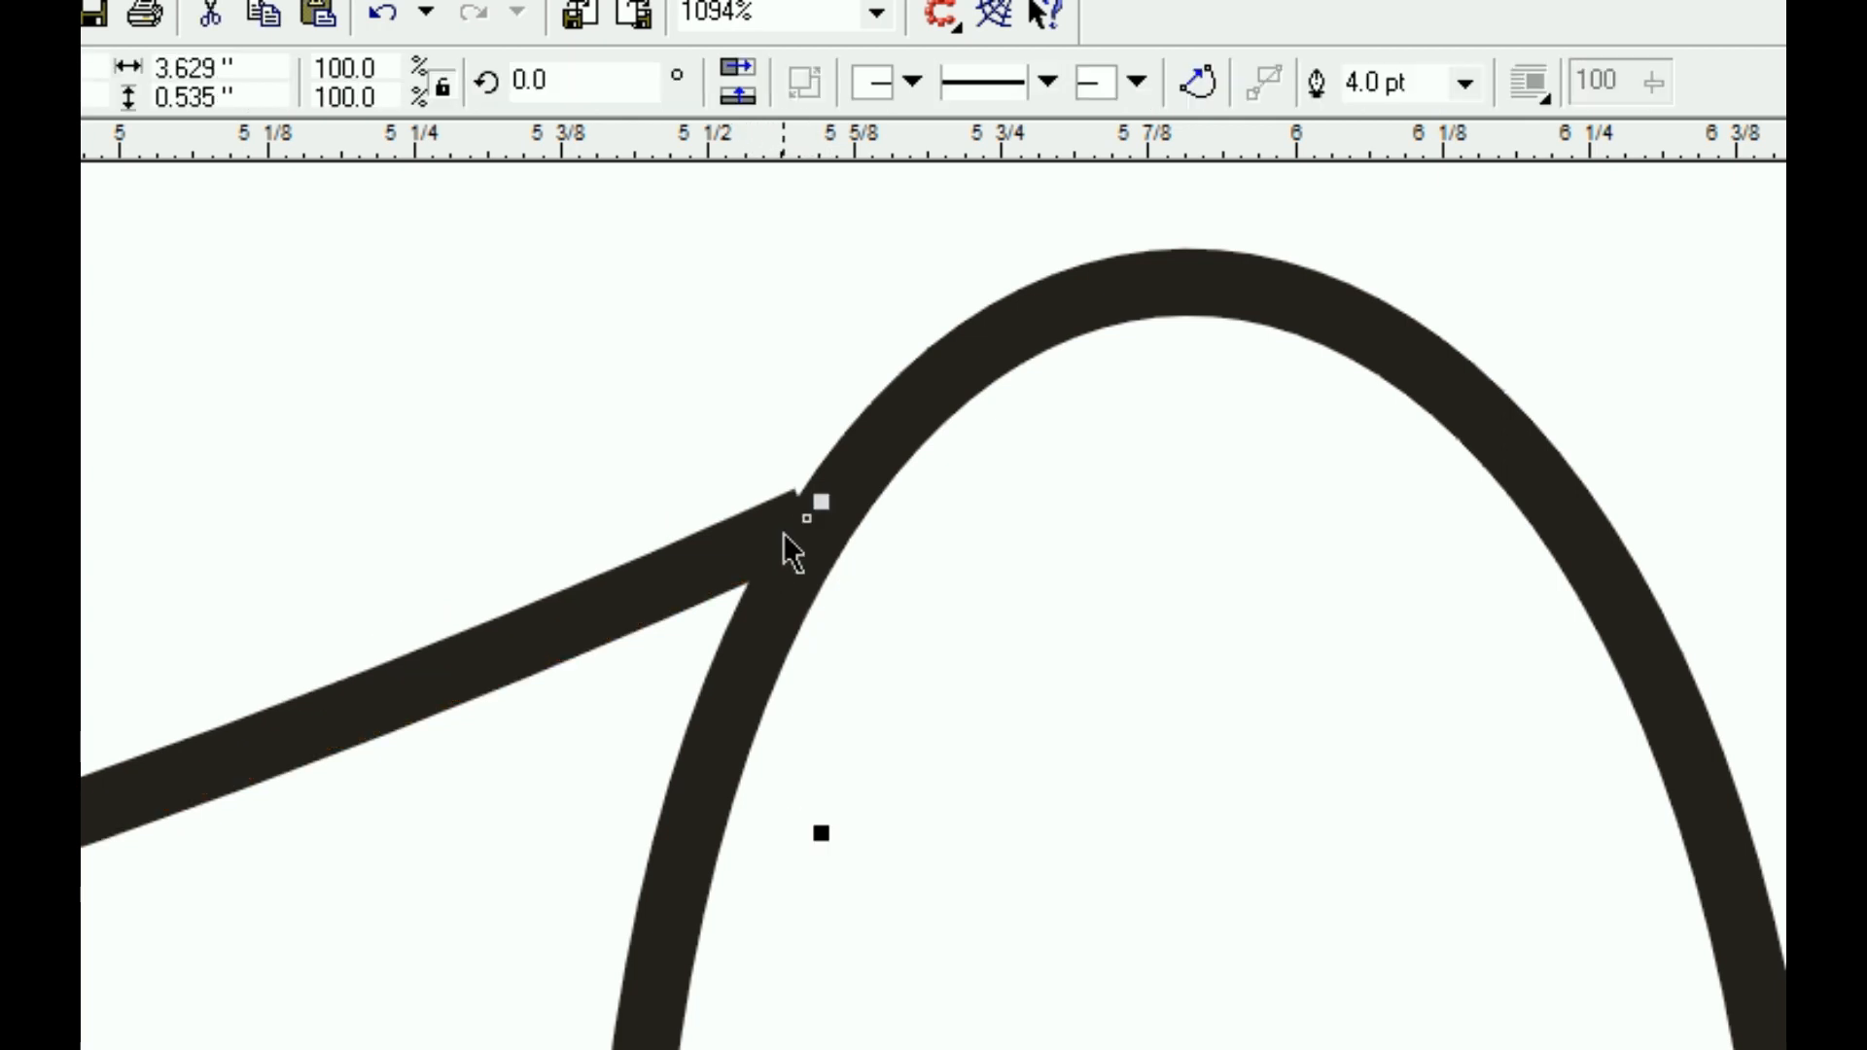
{"action": "key", "text": "F3"}
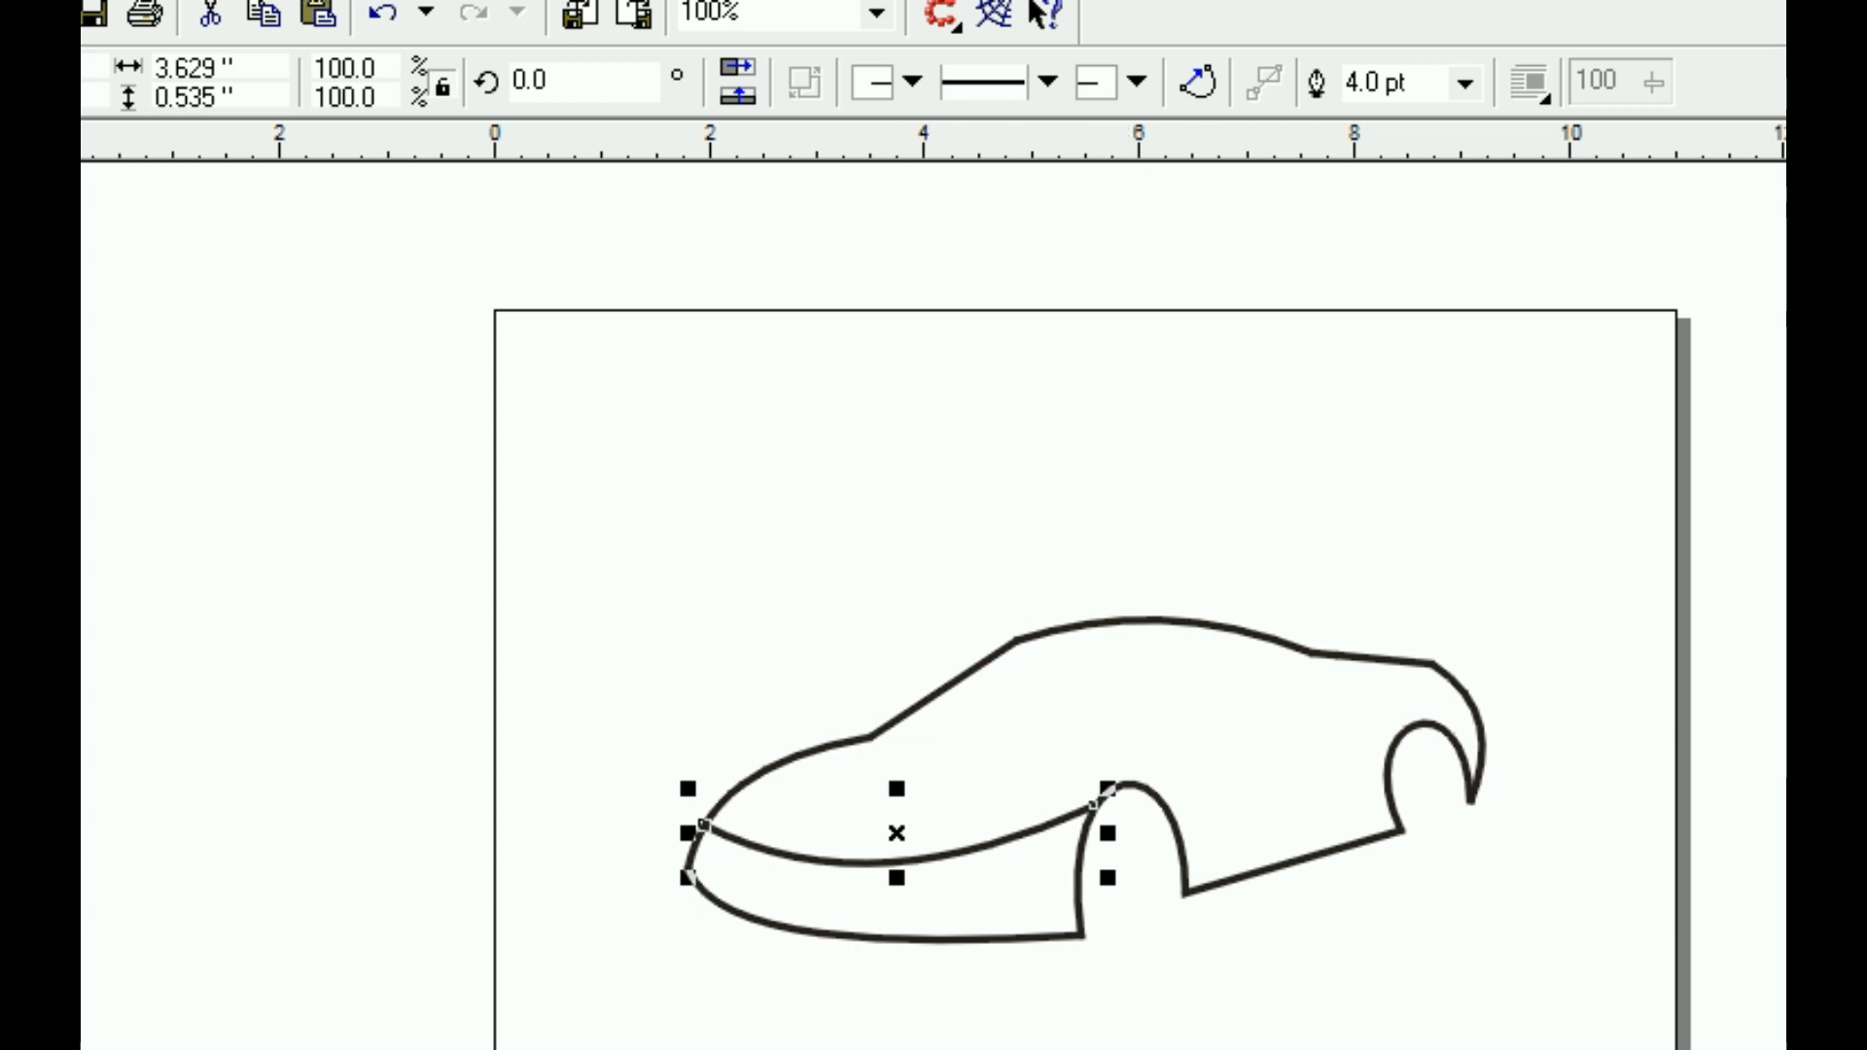
Draw a rectangle about 4.0 by 1.8 inches over the windshield area and convert it to curves for node editing
{"action": "key", "text": "F6"}
{"action": "mouse_move", "coordinate": [712, 548]}
{"action": "left_mouse_down"}
{"action": "mouse_move", "coordinate": [762, 604]}
{"action": "mouse_move", "coordinate": [1143, 739]}
{"action": "left_mouse_up"}
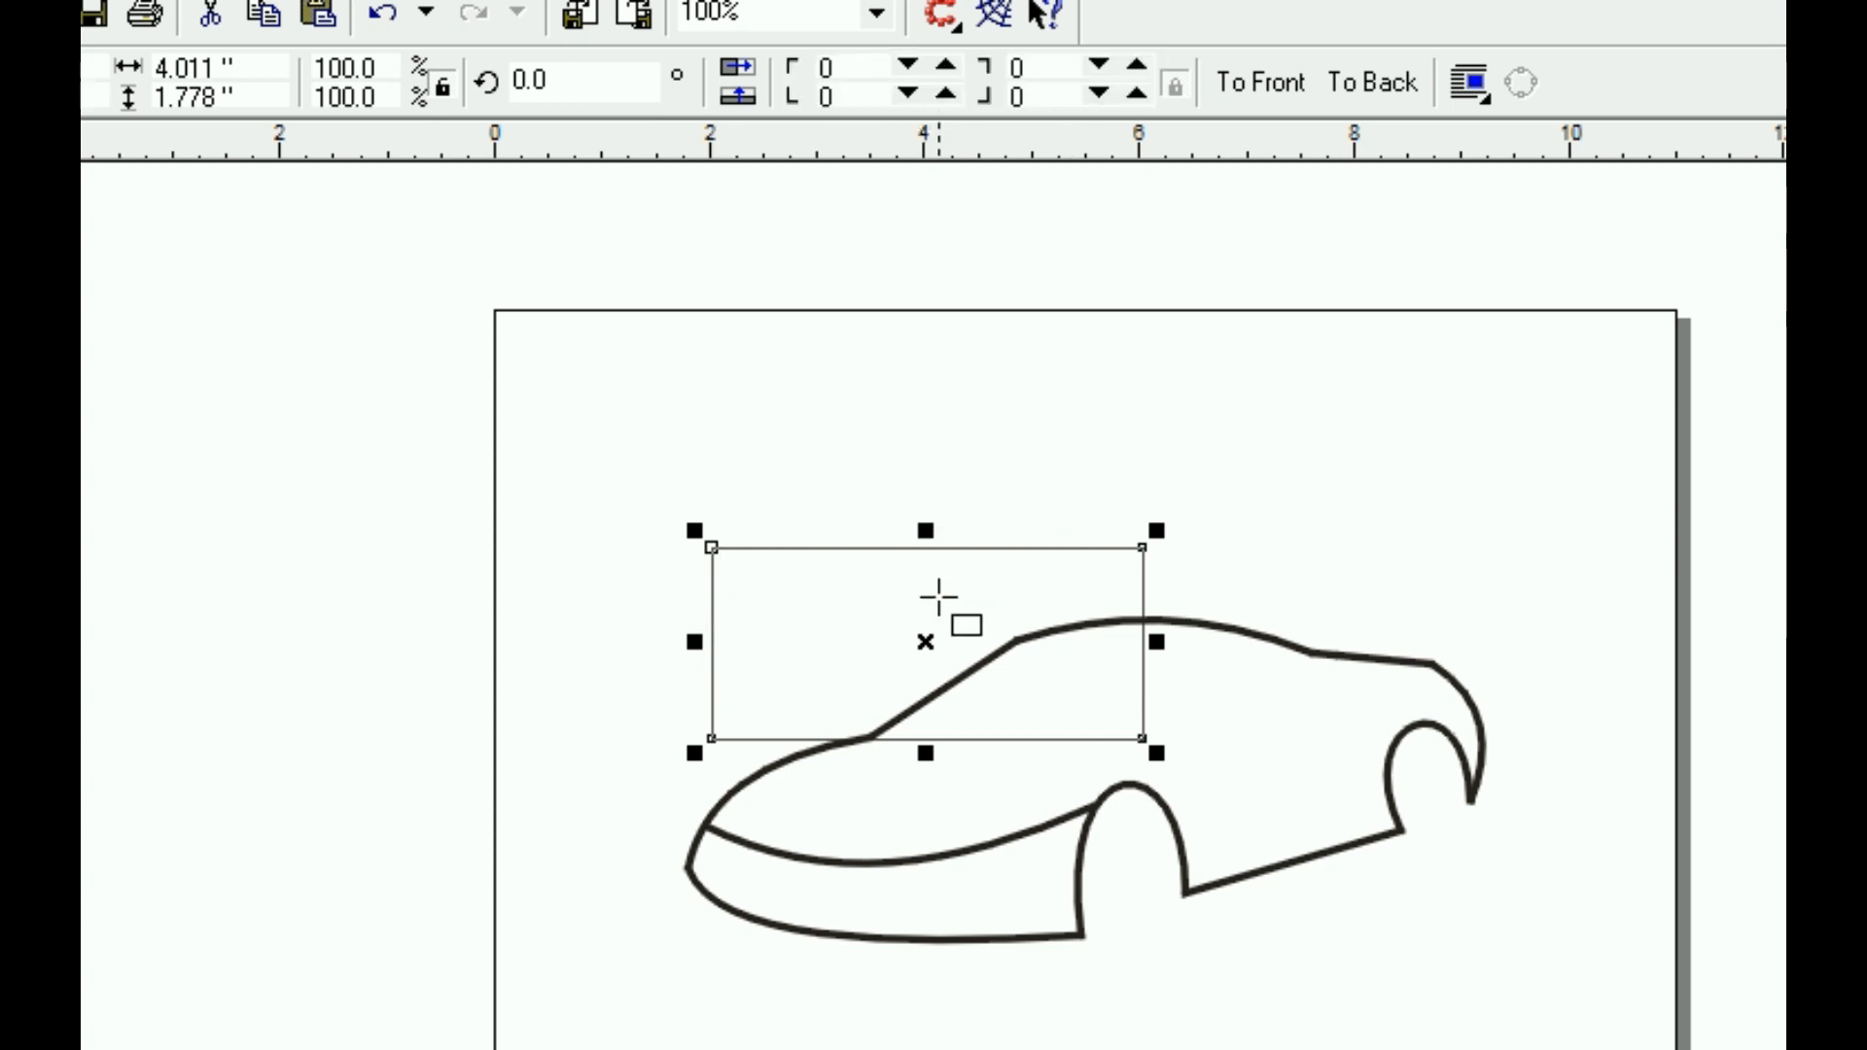
{"action": "left_click", "coordinate": [27, 294]}
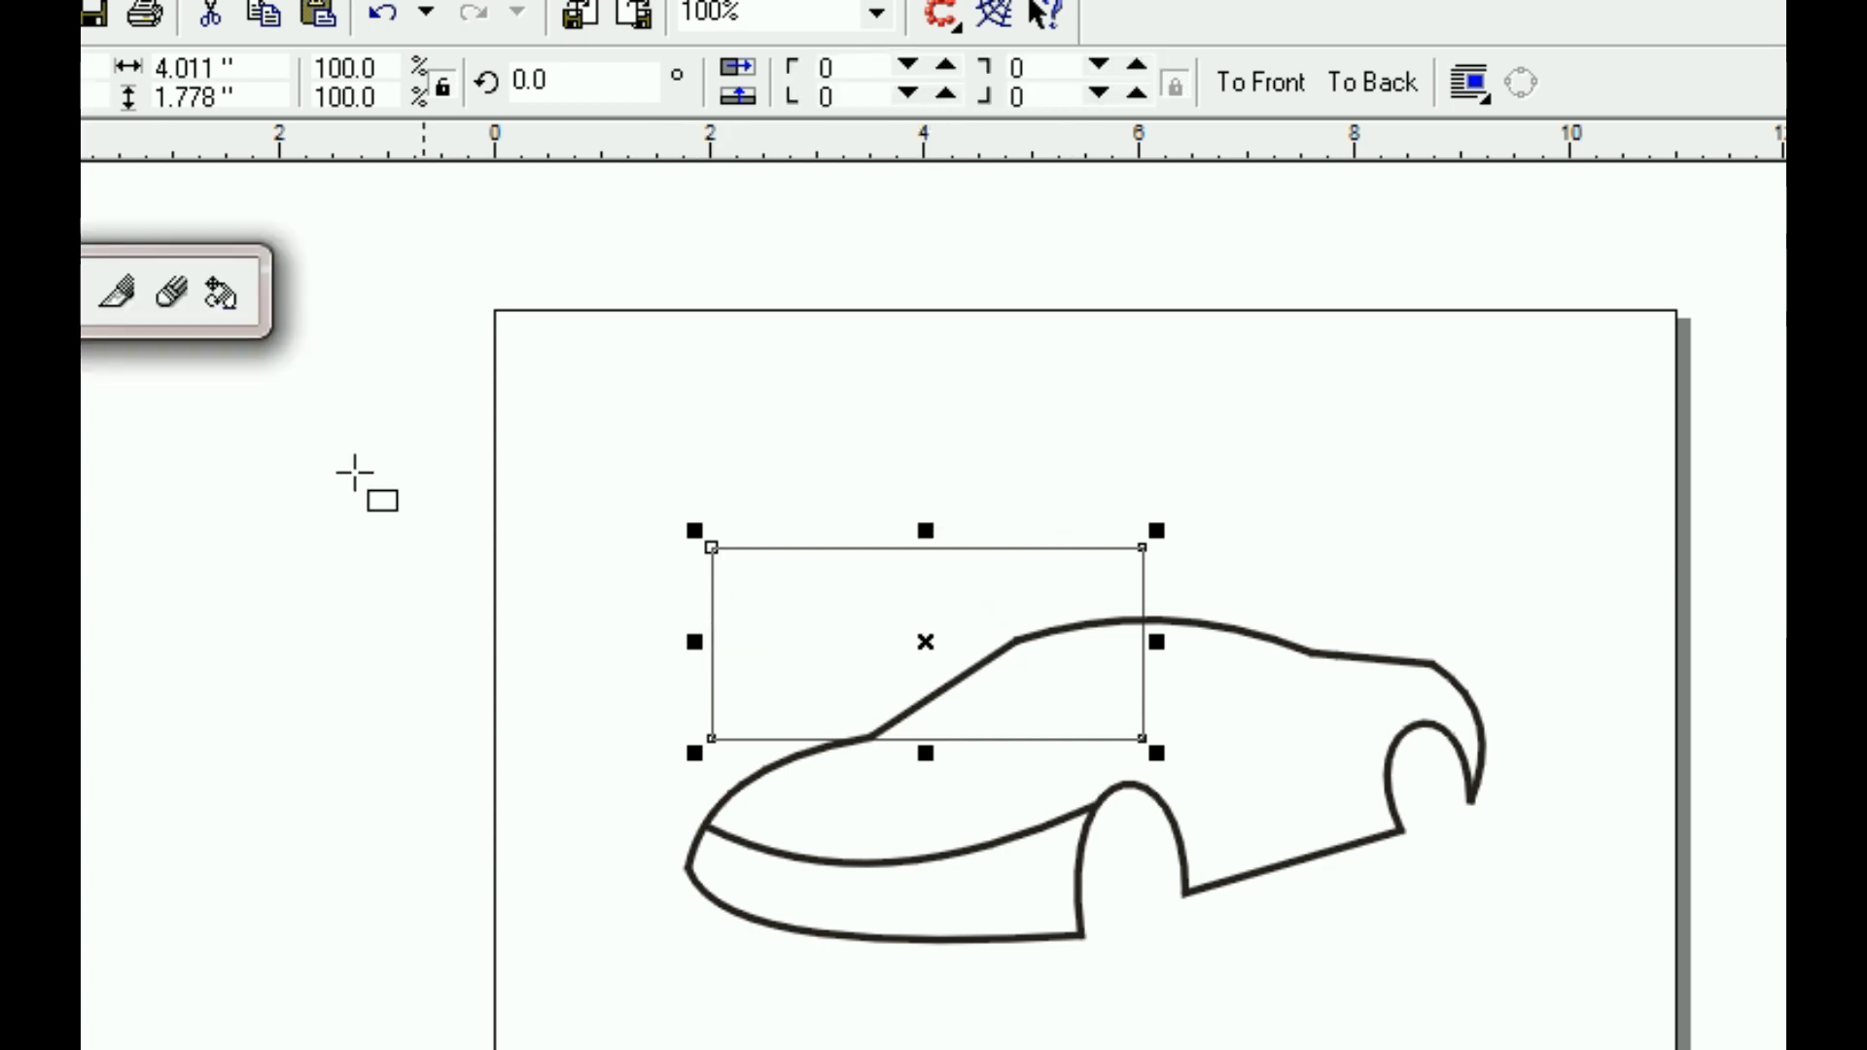
{"action": "left_click", "coordinate": [83, 302]}
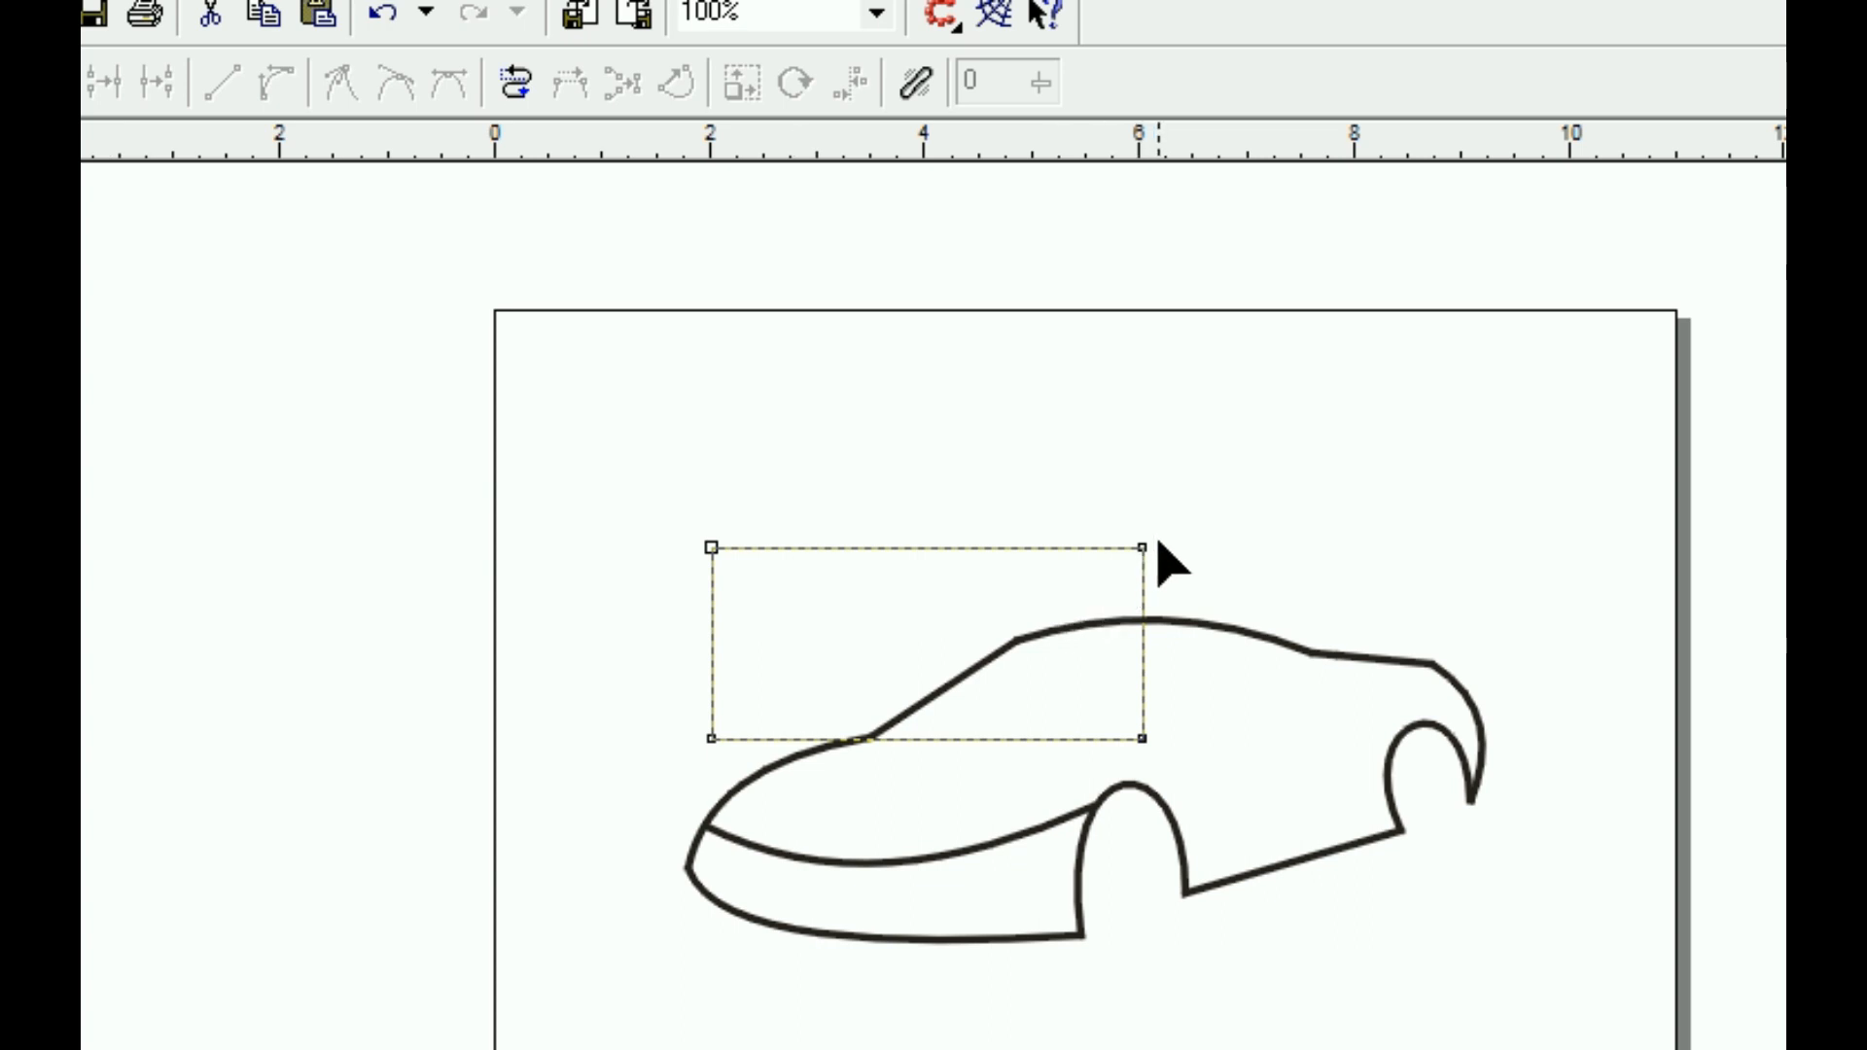
Move the rectangle's corner nodes to form a slanted window along the windshield slope, and give it a light gray fill and outline
{"action": "left_click_drag", "start_coordinate": [1141, 549], "coordinate": [1162, 661]}
{"action": "left_click_drag", "start_coordinate": [713, 550], "coordinate": [999, 648]}
{"action": "left_click_drag", "start_coordinate": [713, 739], "coordinate": [875, 734]}
{"action": "left_click_drag", "start_coordinate": [1170, 662], "coordinate": [1189, 670]}
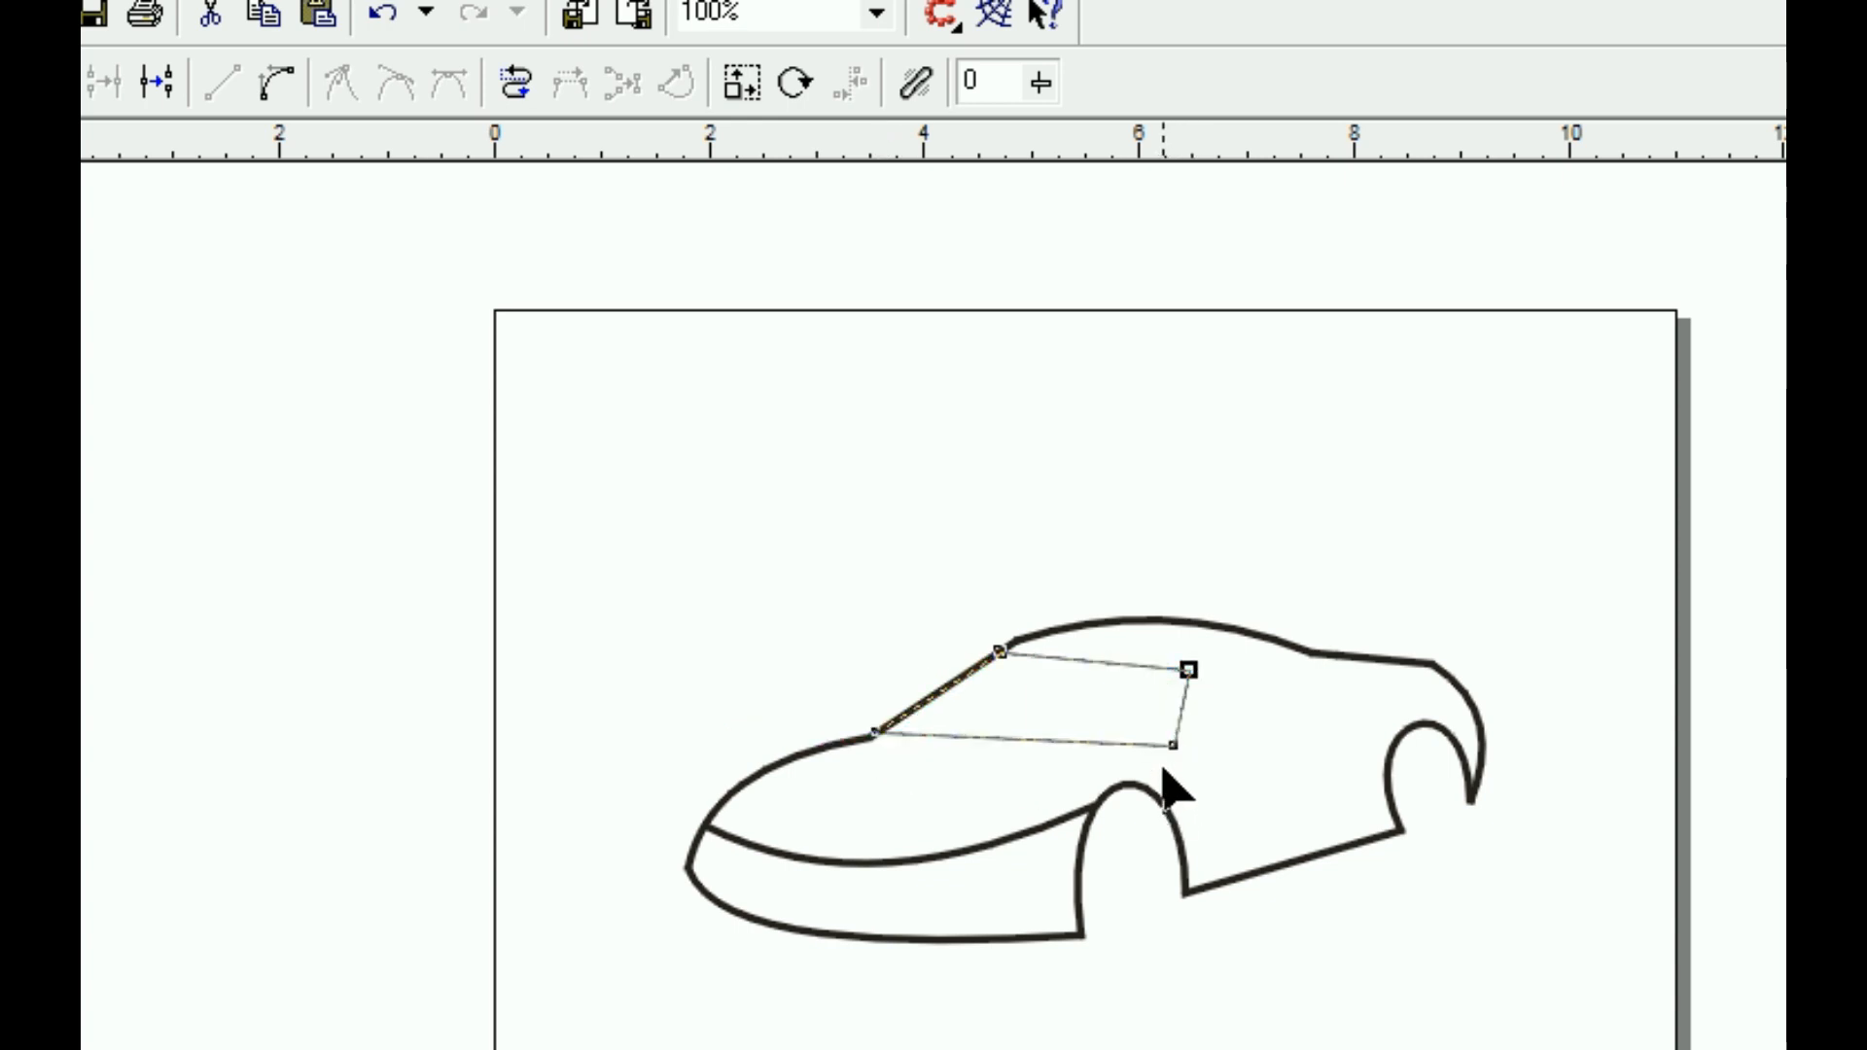
{"action": "left_click", "coordinate": [1785, 506]}
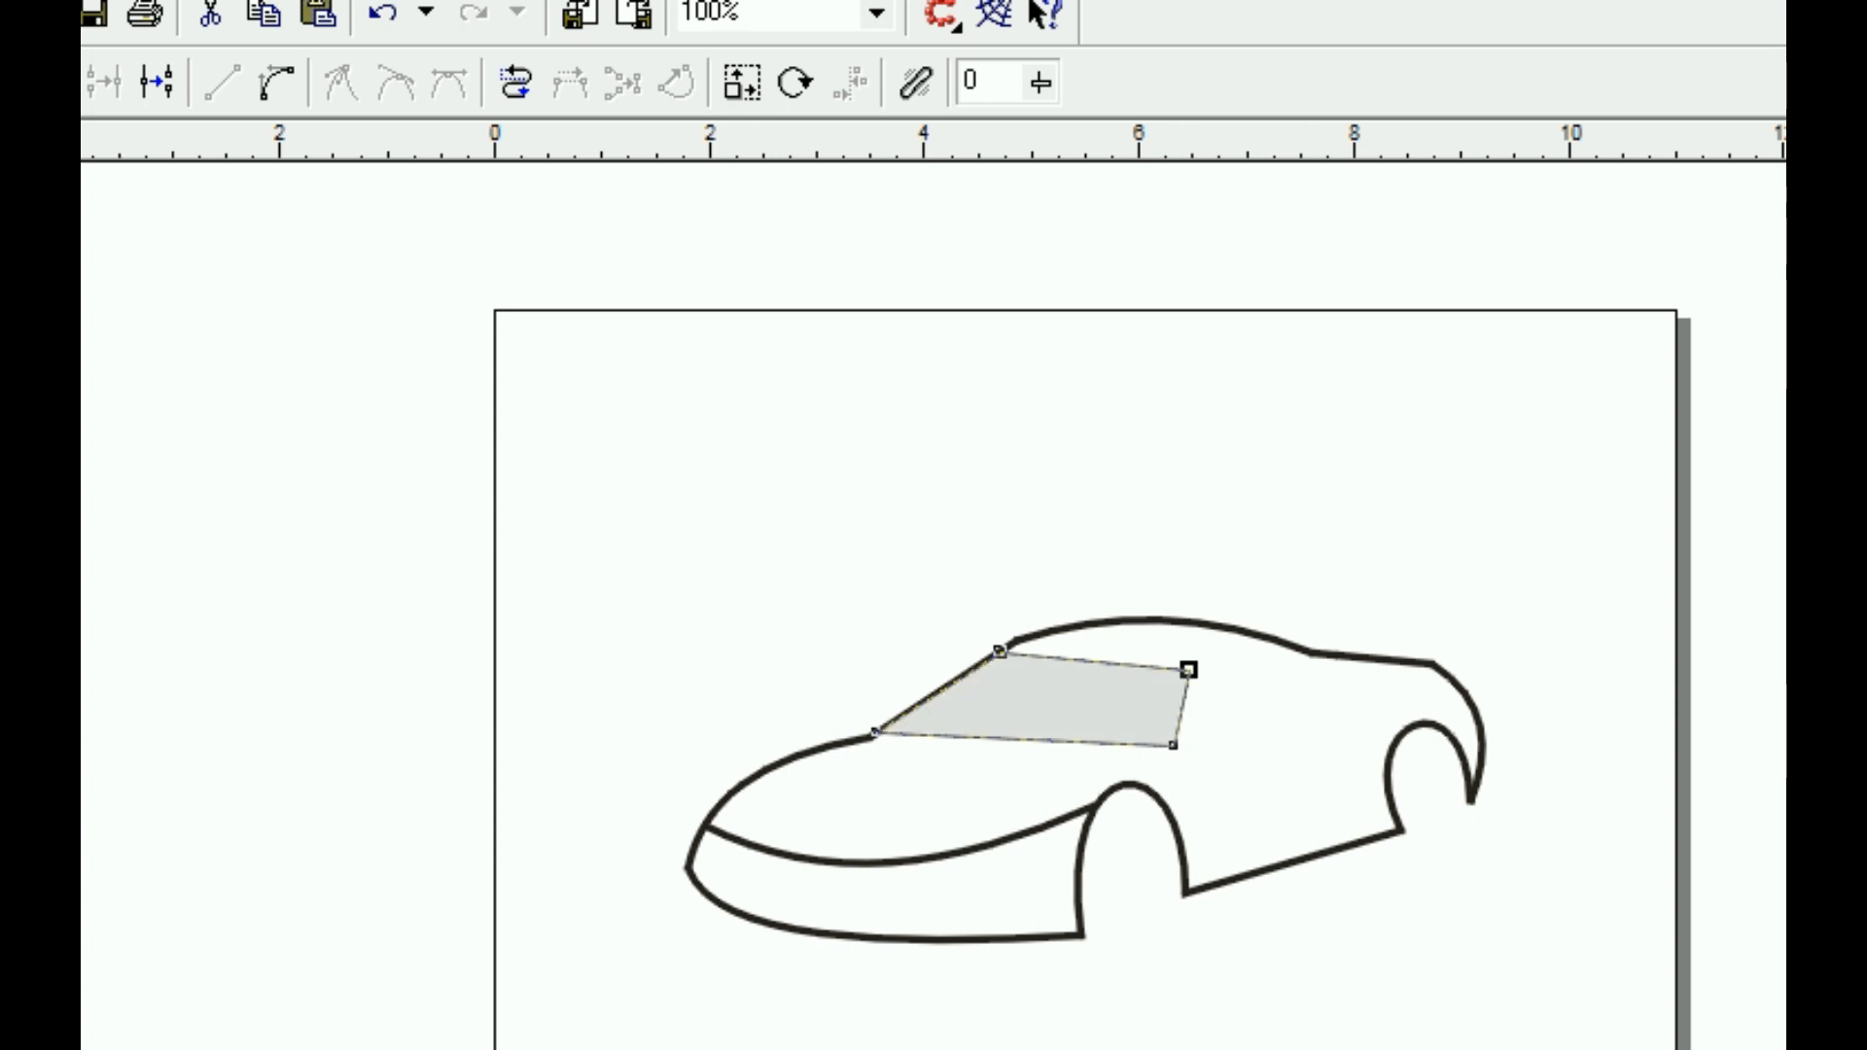
{"action": "right_click", "coordinate": [1785, 506]}
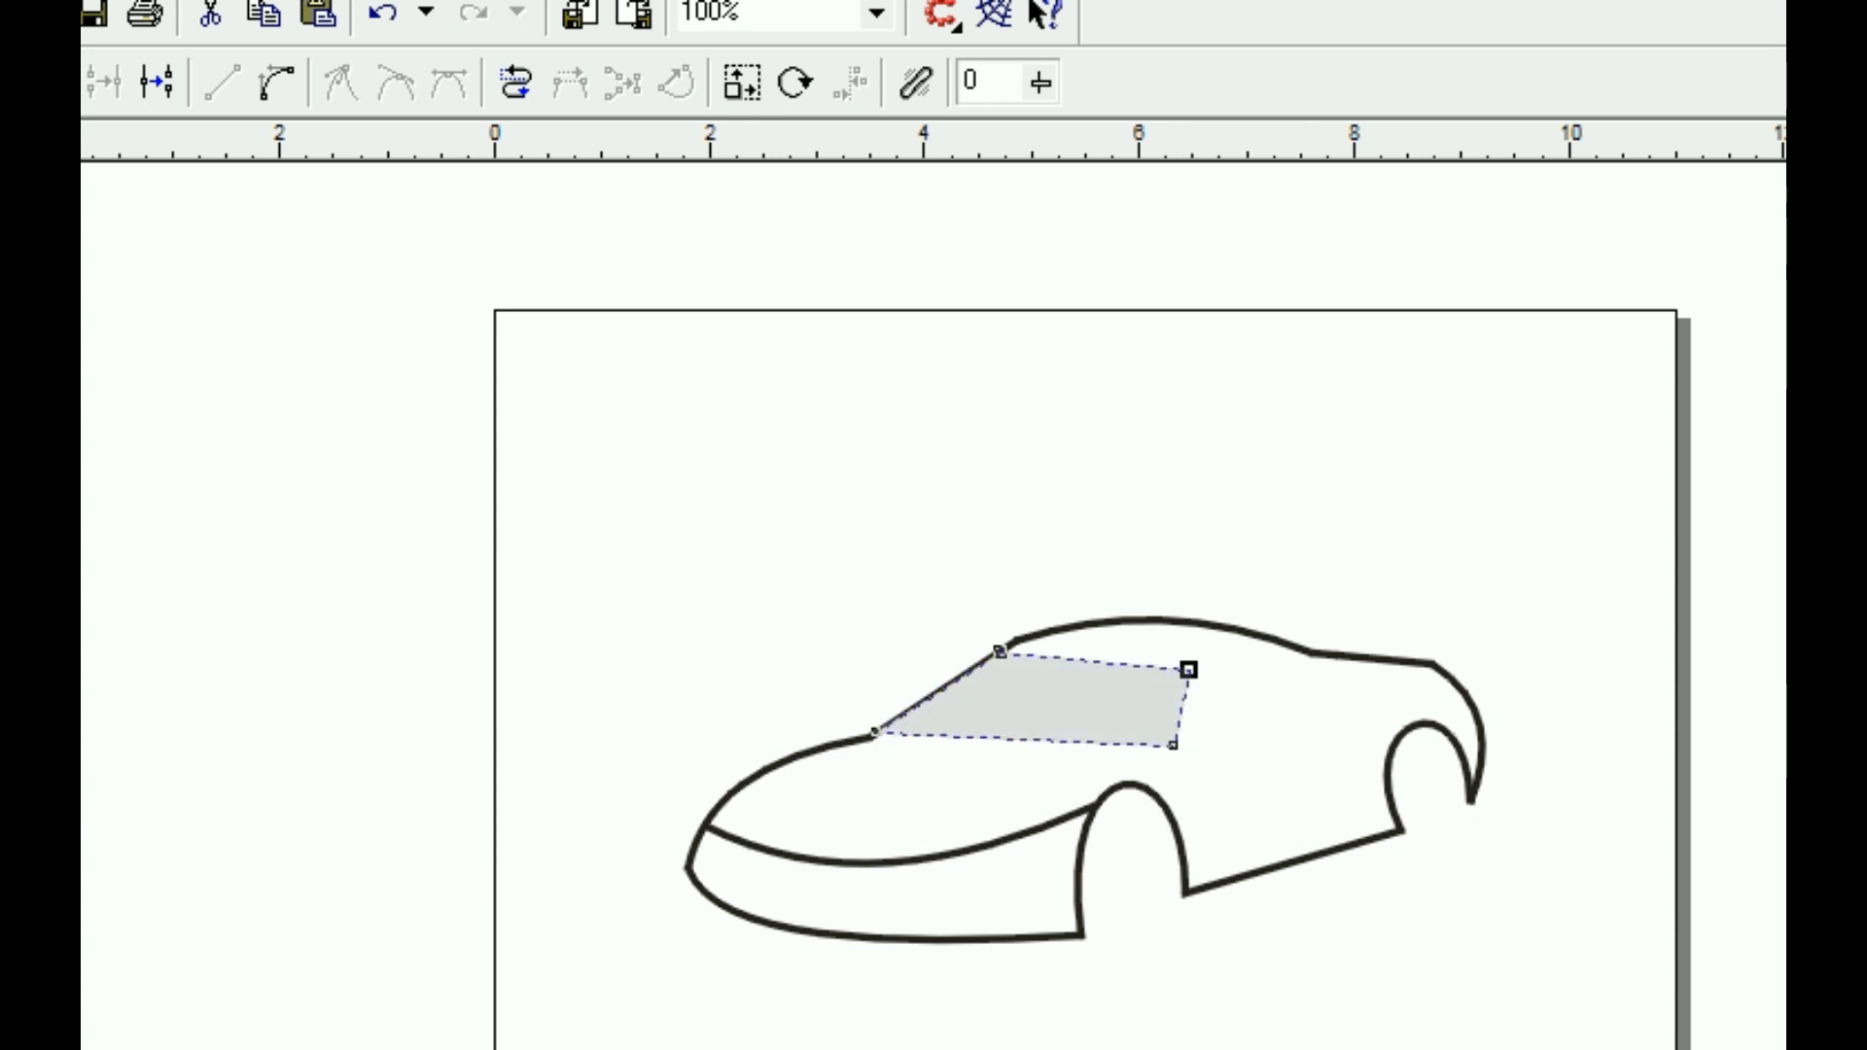
{"action": "left_click", "coordinate": [82, 160]}
{"action": "left_click", "coordinate": [164, 471]}
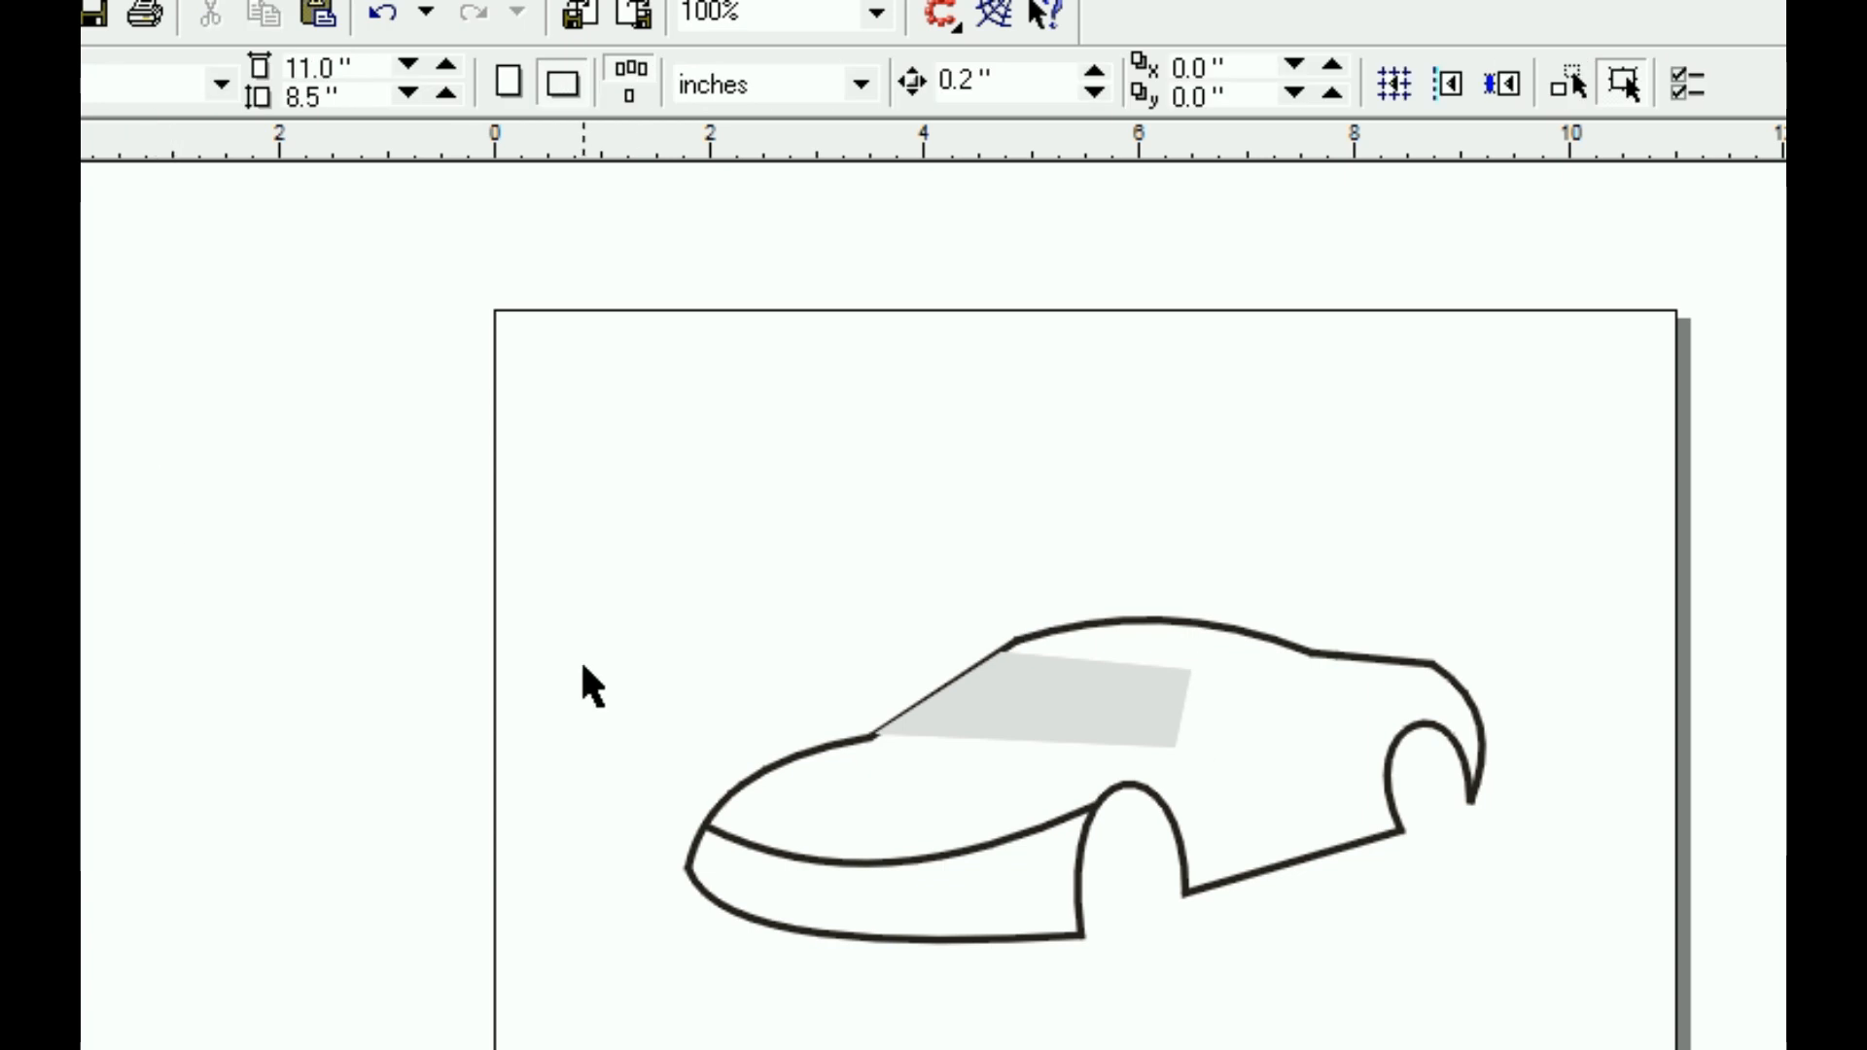
{"action": "left_click", "coordinate": [784, 936]}
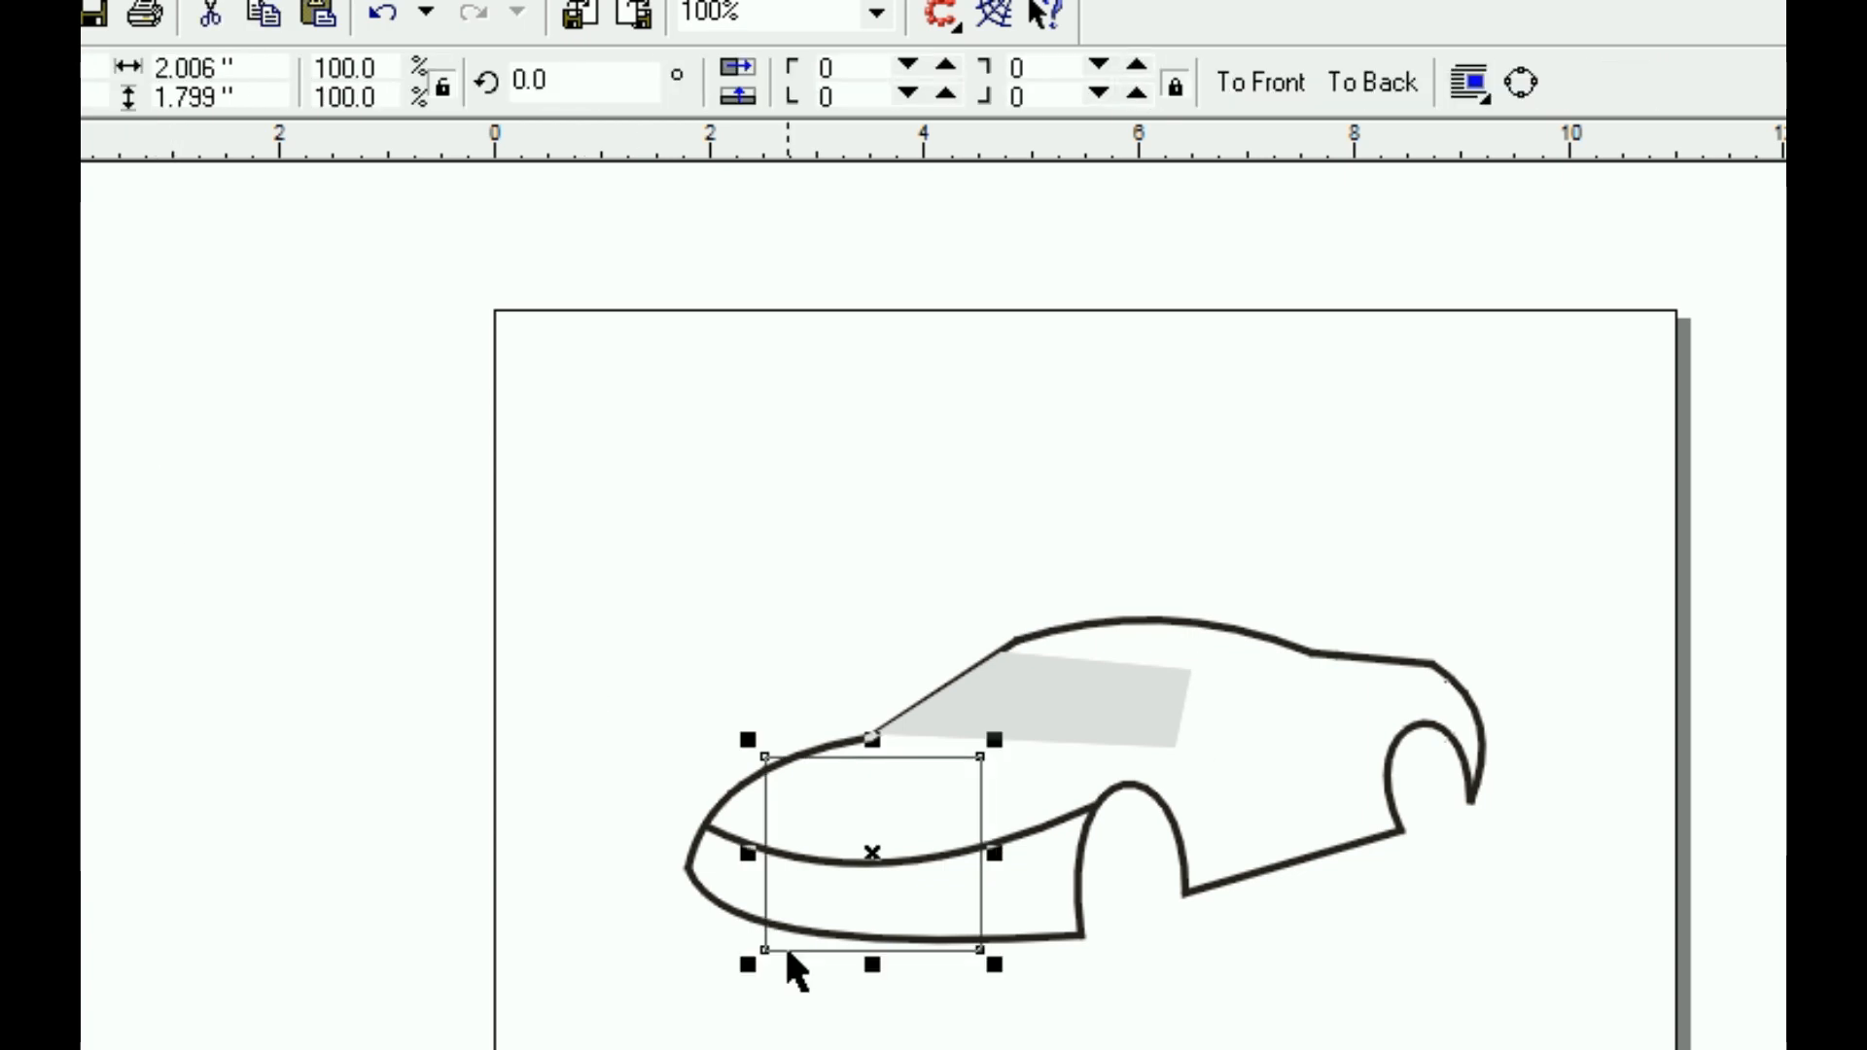
{"action": "left_click", "coordinate": [772, 962]}
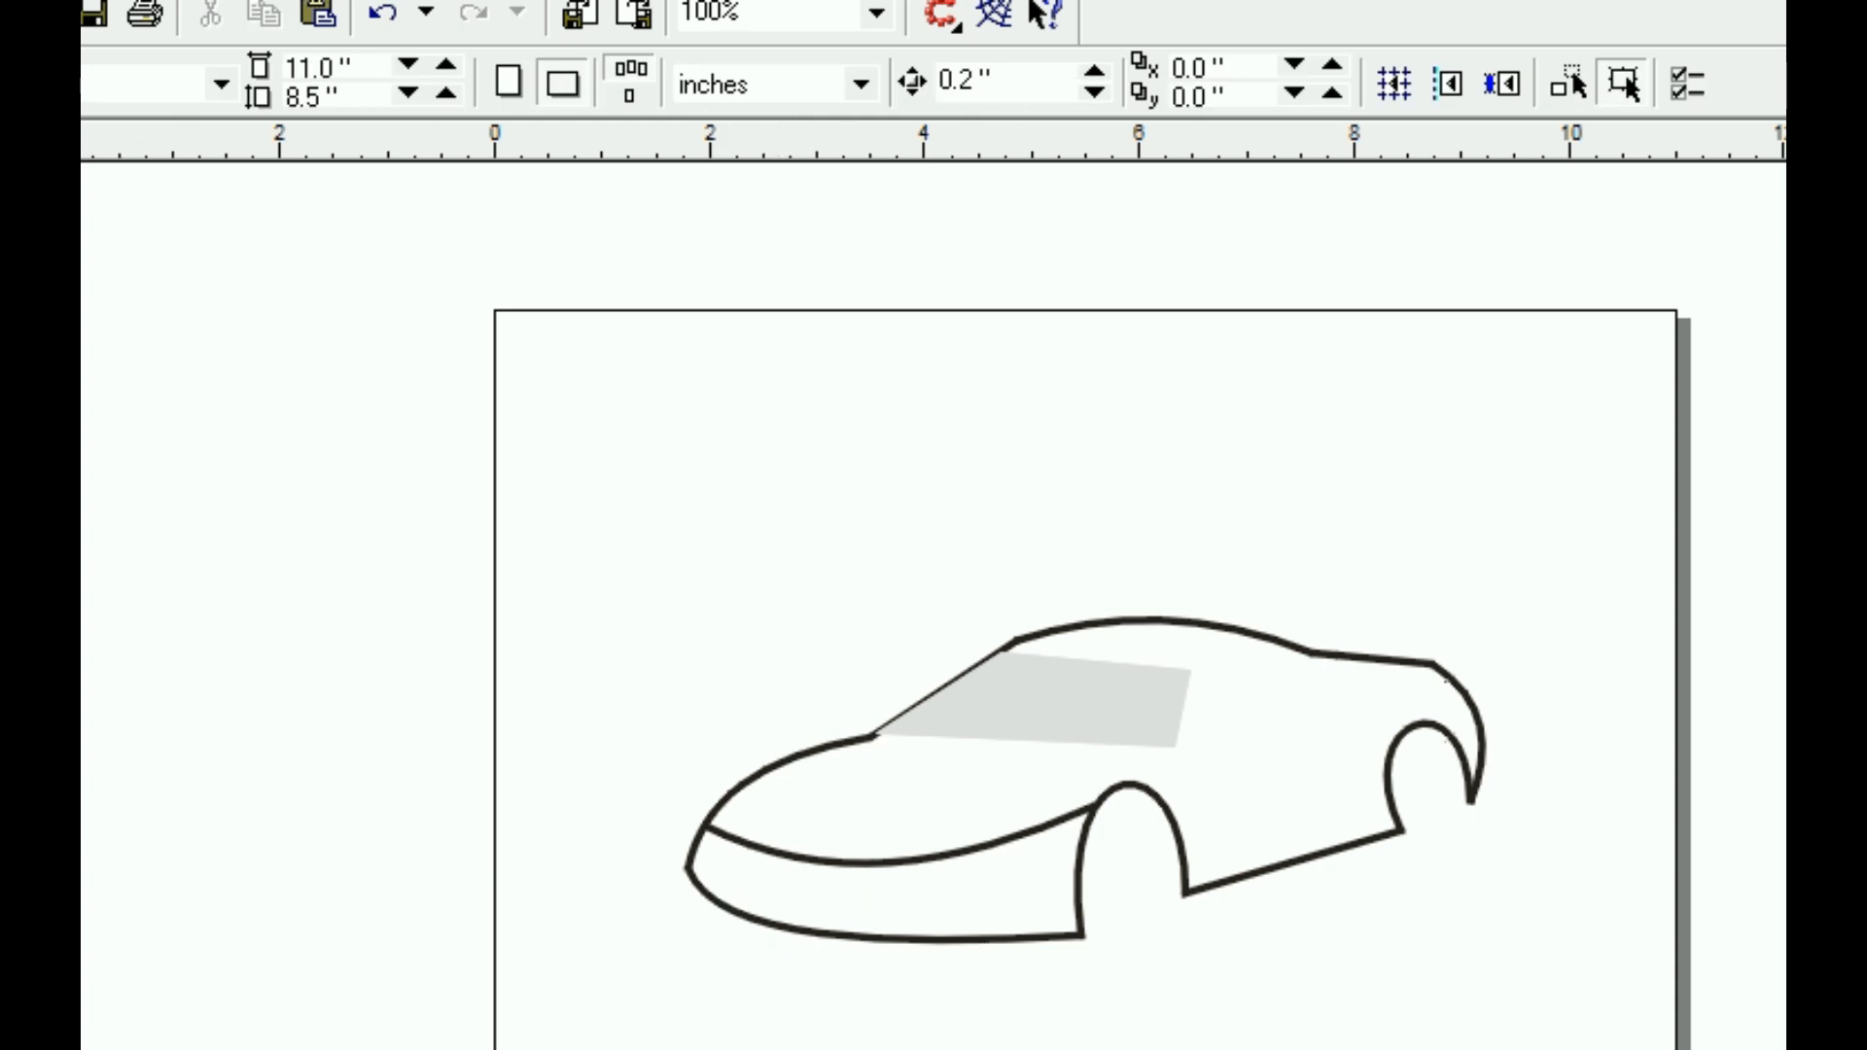
Draw a rectangle about 0.85 by 0.66 inches over the lower nose and convert it to curves for node editing
{"action": "left_click", "coordinate": [76, 541]}
{"action": "mouse_move", "coordinate": [573, 940]}
{"action": "left_mouse_down"}
{"action": "mouse_move", "coordinate": [665, 1011]}
{"action": "mouse_move", "coordinate": [754, 891]}
{"action": "mouse_move", "coordinate": [736, 897]}
{"action": "left_mouse_up"}
{"action": "key", "text": "F2"}
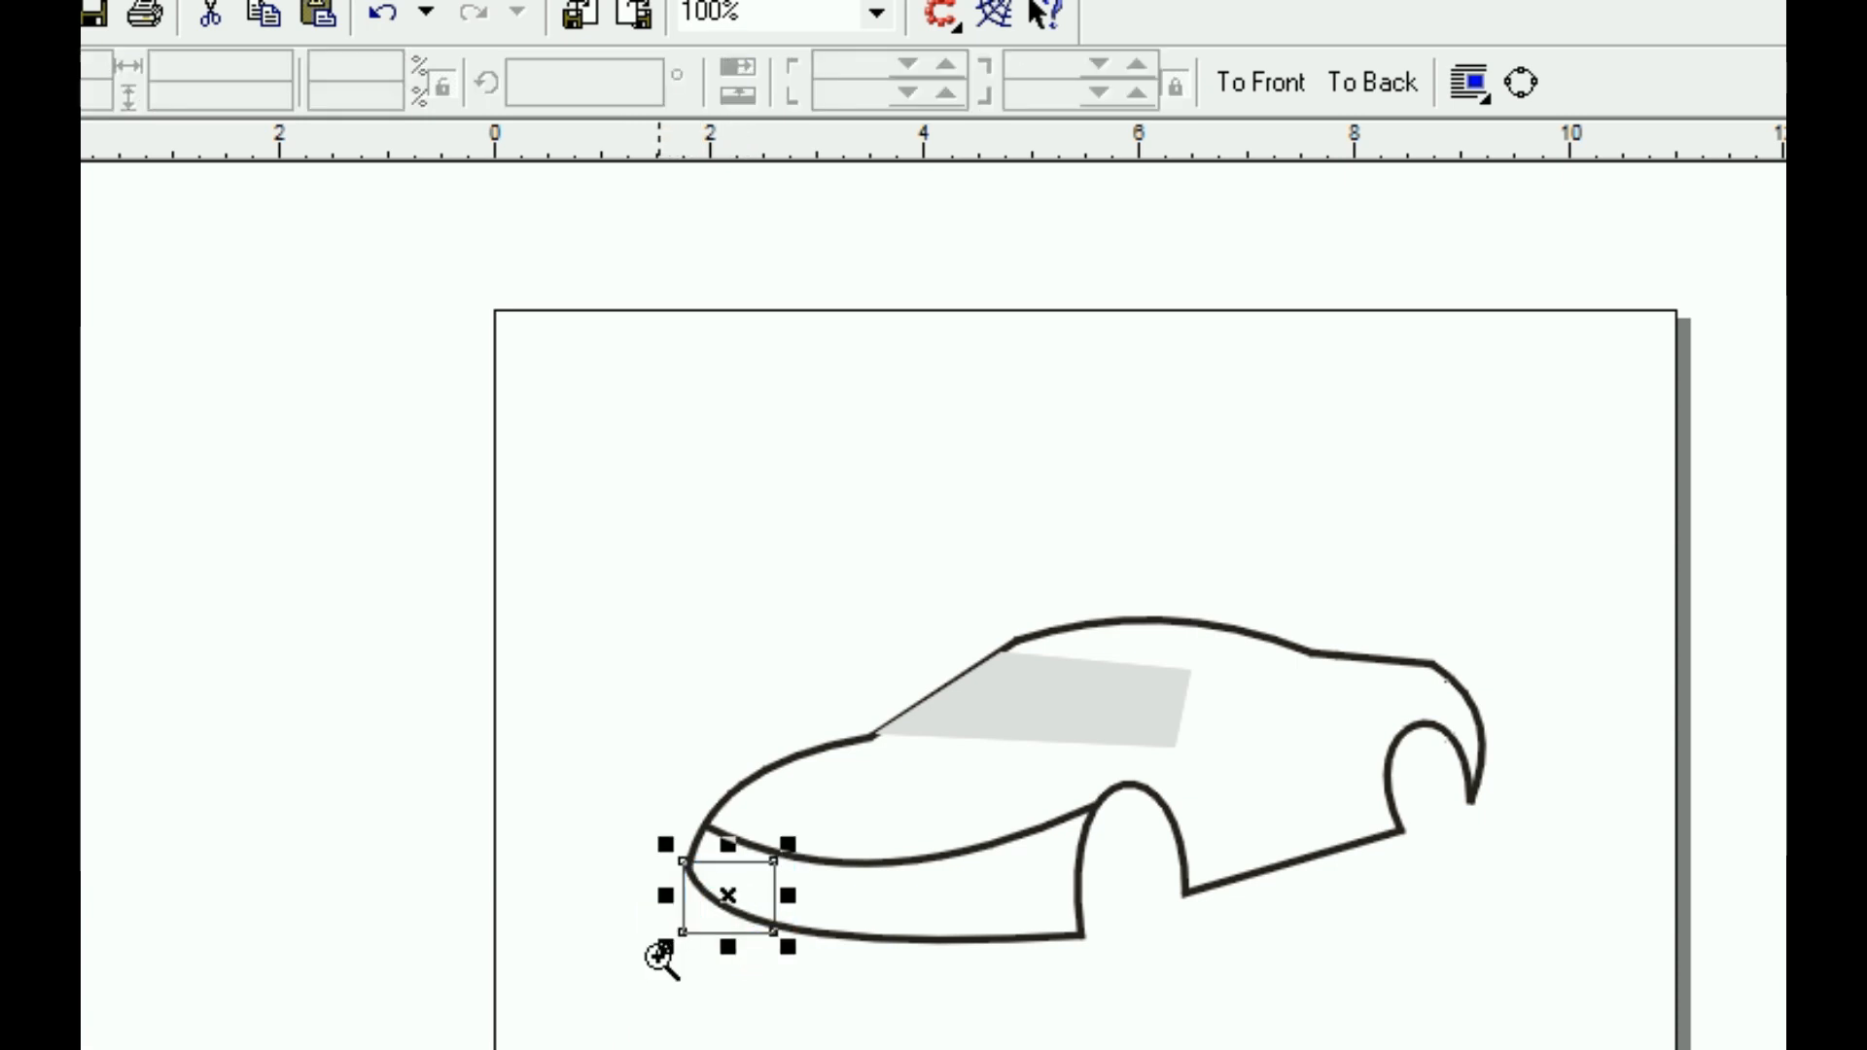
{"action": "left_click_drag", "start_coordinate": [587, 717], "coordinate": [911, 1014]}
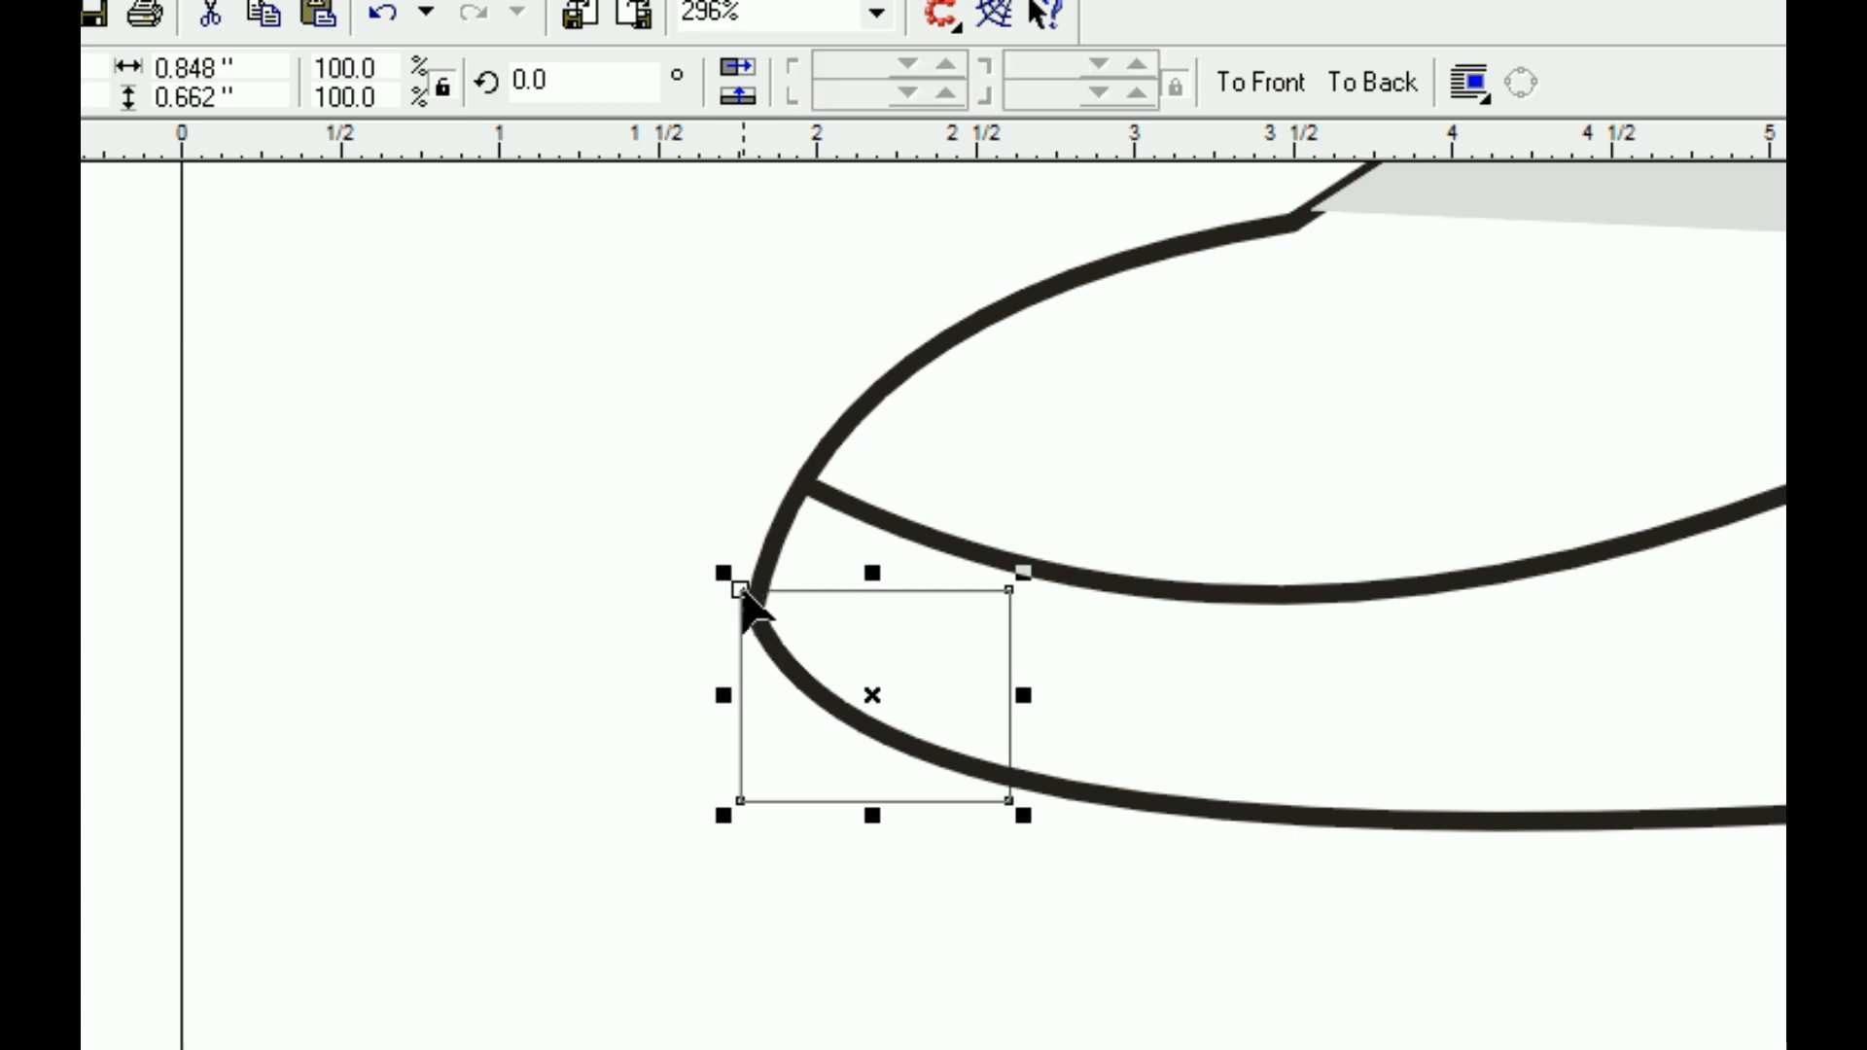
Move the small rectangle's corner nodes to form a slanted headlight between the bumper line and lower outline, and shift it slightly down
{"action": "left_click_drag", "start_coordinate": [741, 590], "coordinate": [827, 523]}
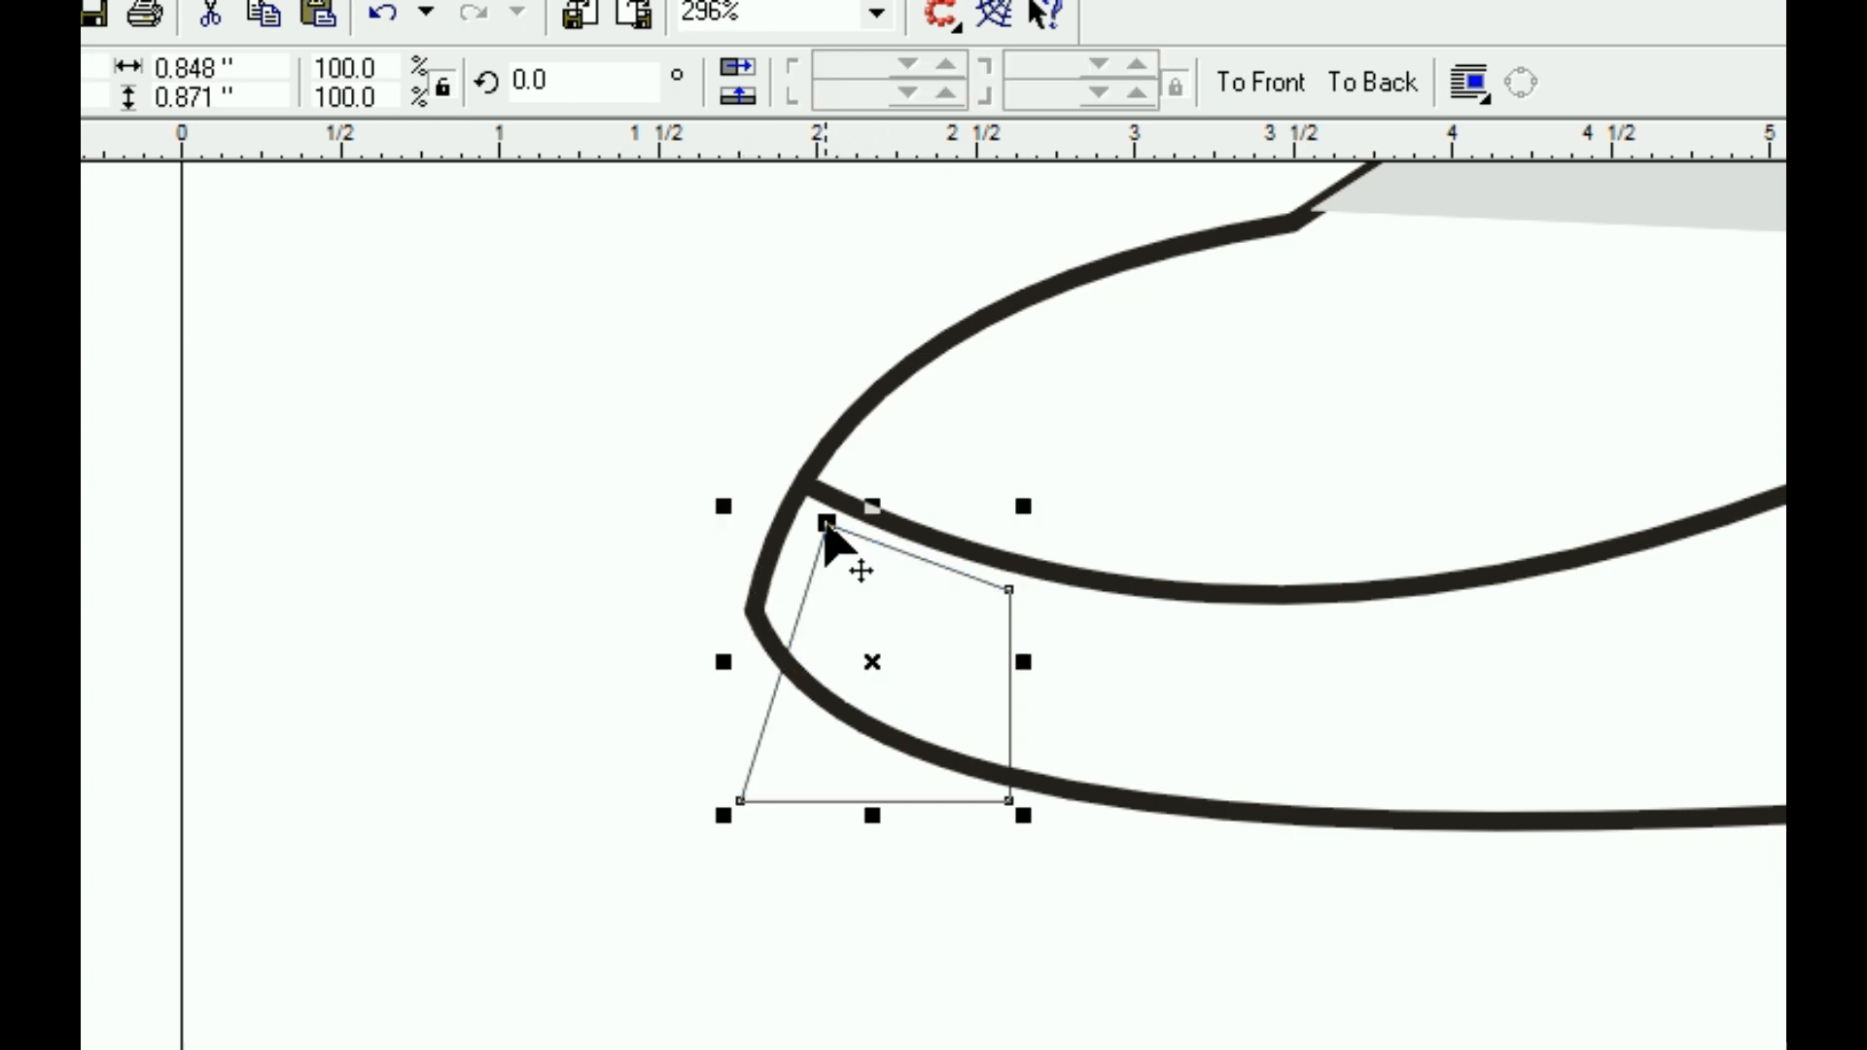
{"action": "left_click_drag", "start_coordinate": [741, 801], "coordinate": [801, 616]}
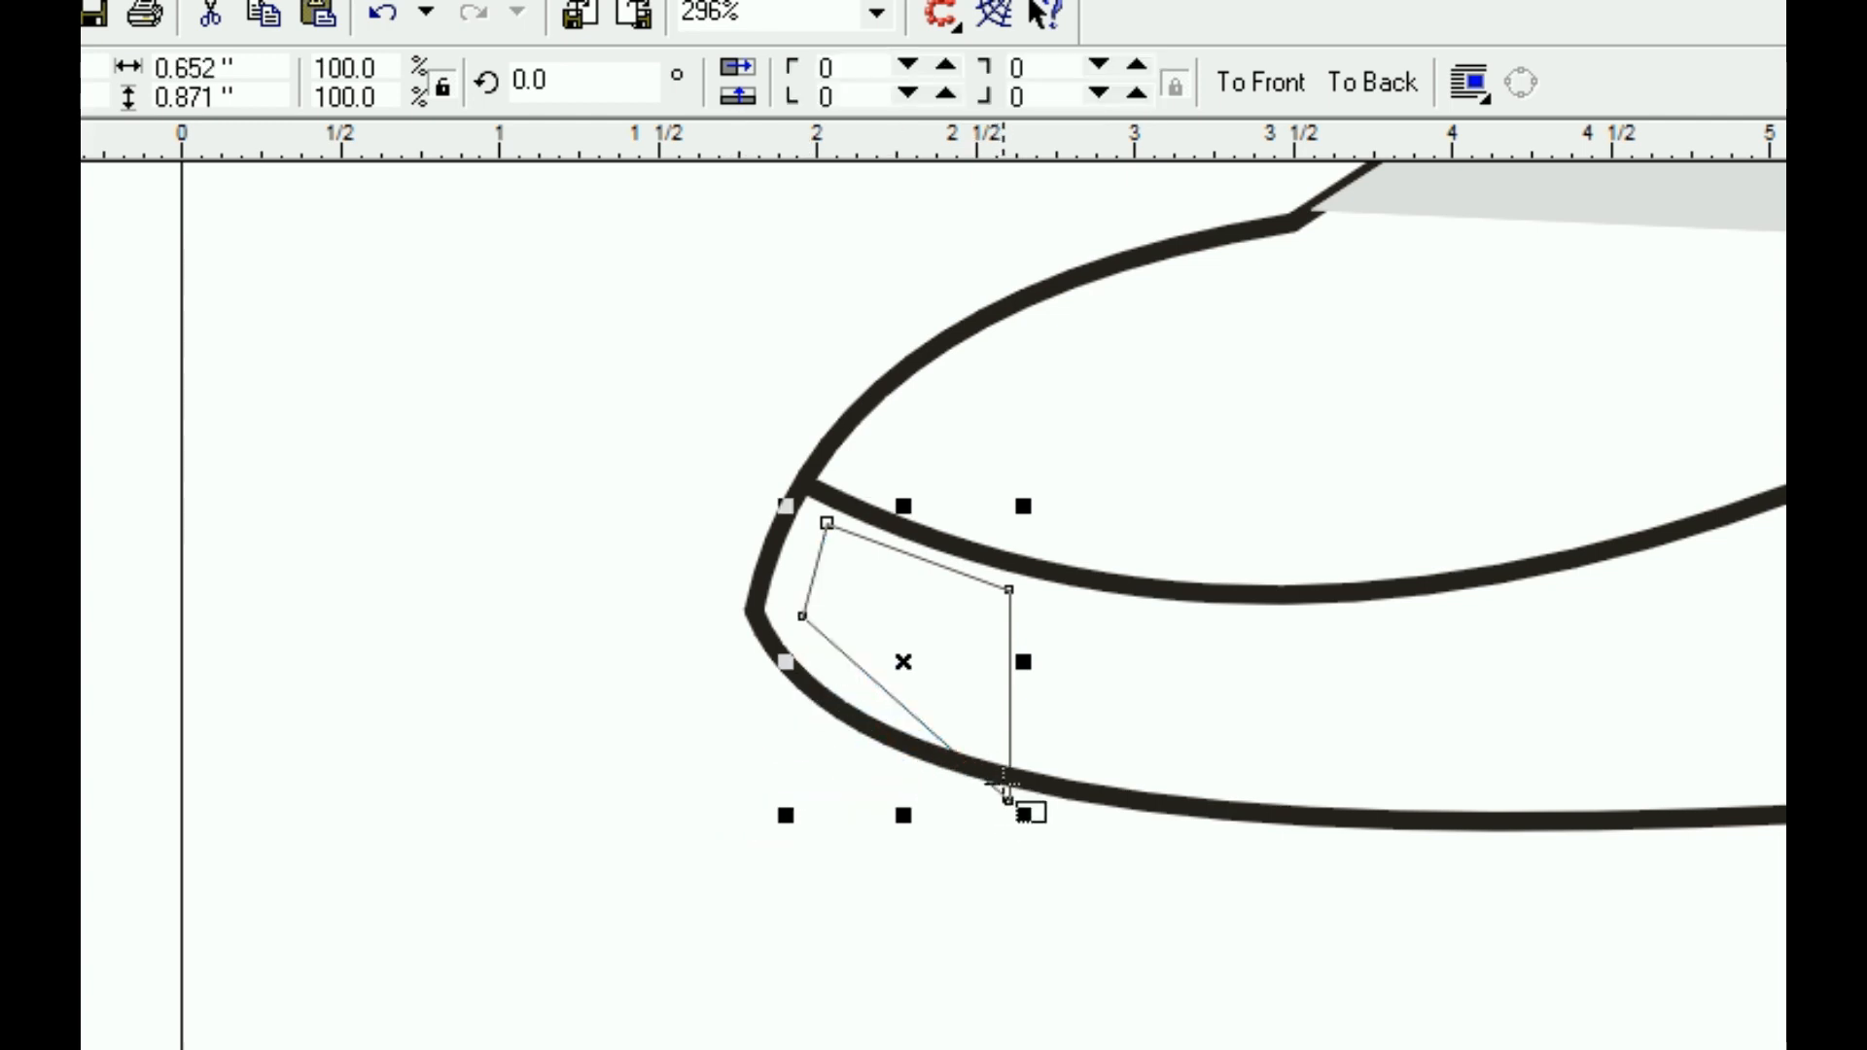
{"action": "left_click_drag", "start_coordinate": [1011, 802], "coordinate": [992, 698]}
{"action": "mouse_move", "coordinate": [903, 610]}
{"action": "left_mouse_down"}
{"action": "mouse_move", "coordinate": [911, 655]}
{"action": "mouse_move", "coordinate": [908, 617]}
{"action": "mouse_move", "coordinate": [925, 645]}
{"action": "mouse_move", "coordinate": [908, 634]}
{"action": "left_mouse_up"}
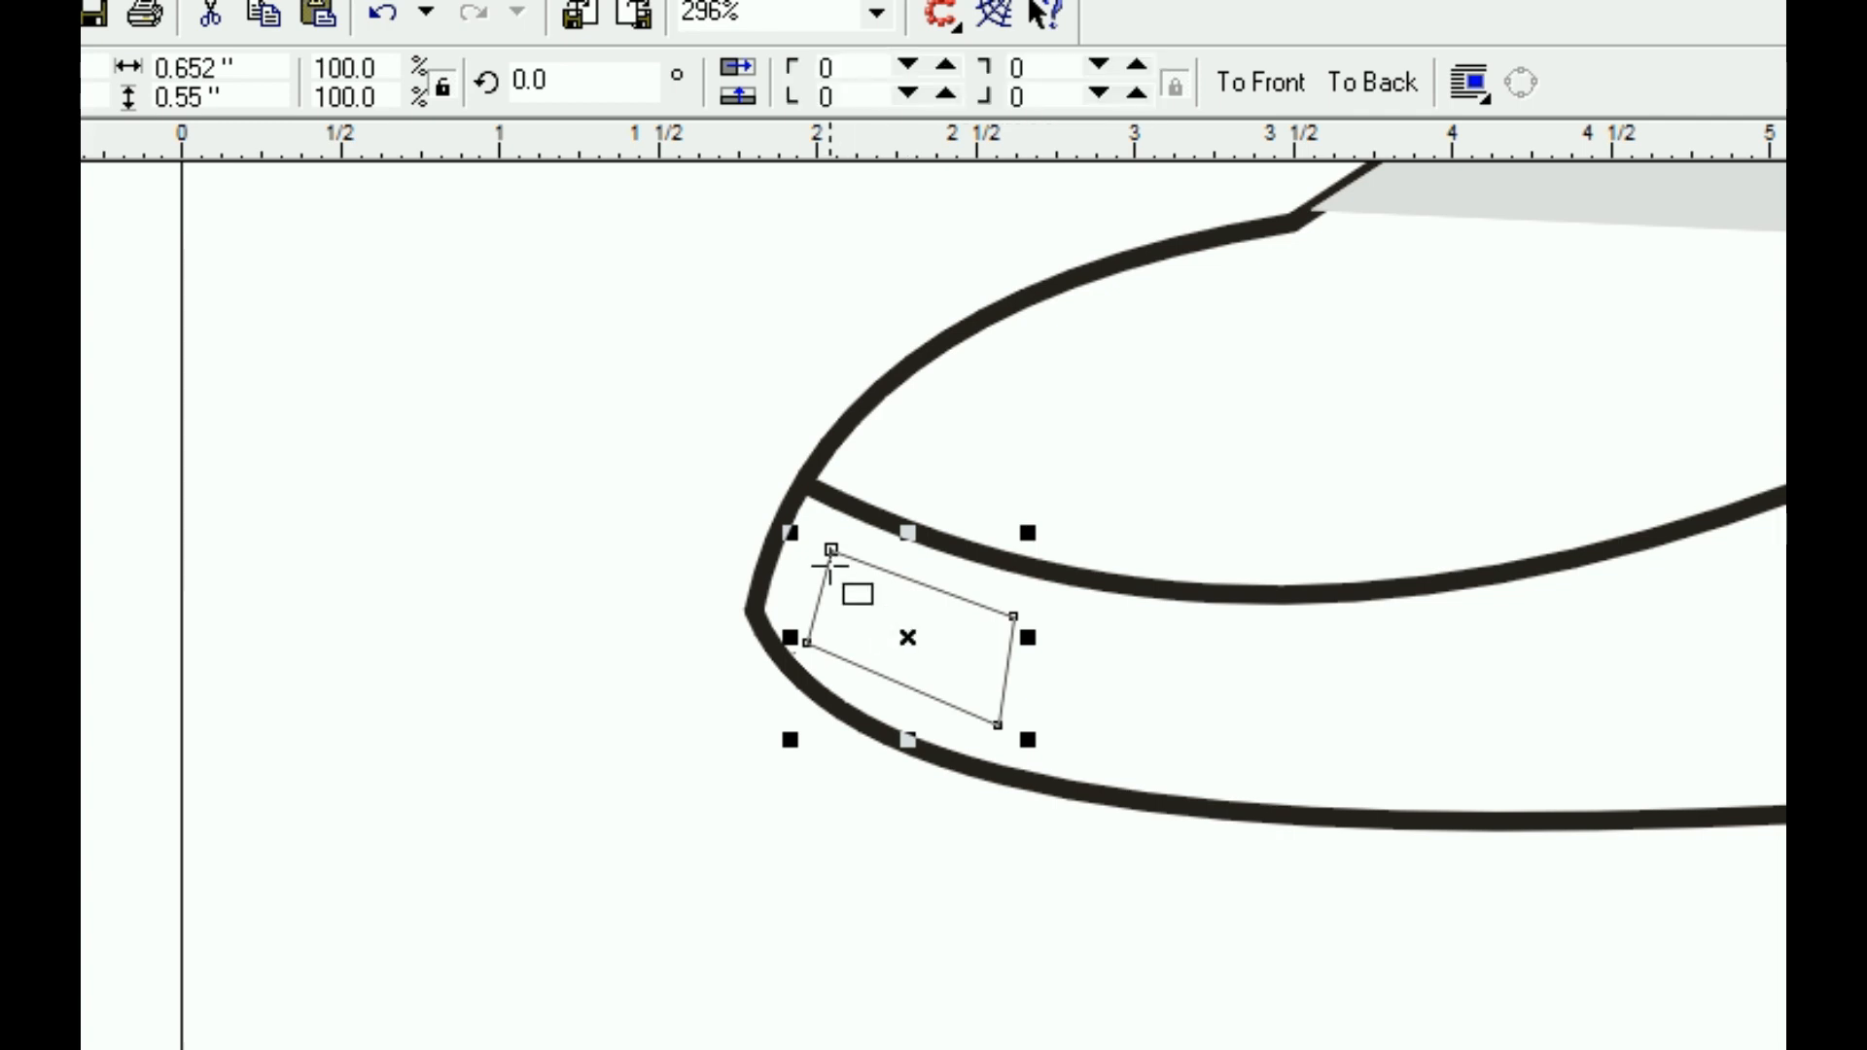
{"action": "left_click", "coordinate": [796, 737]}
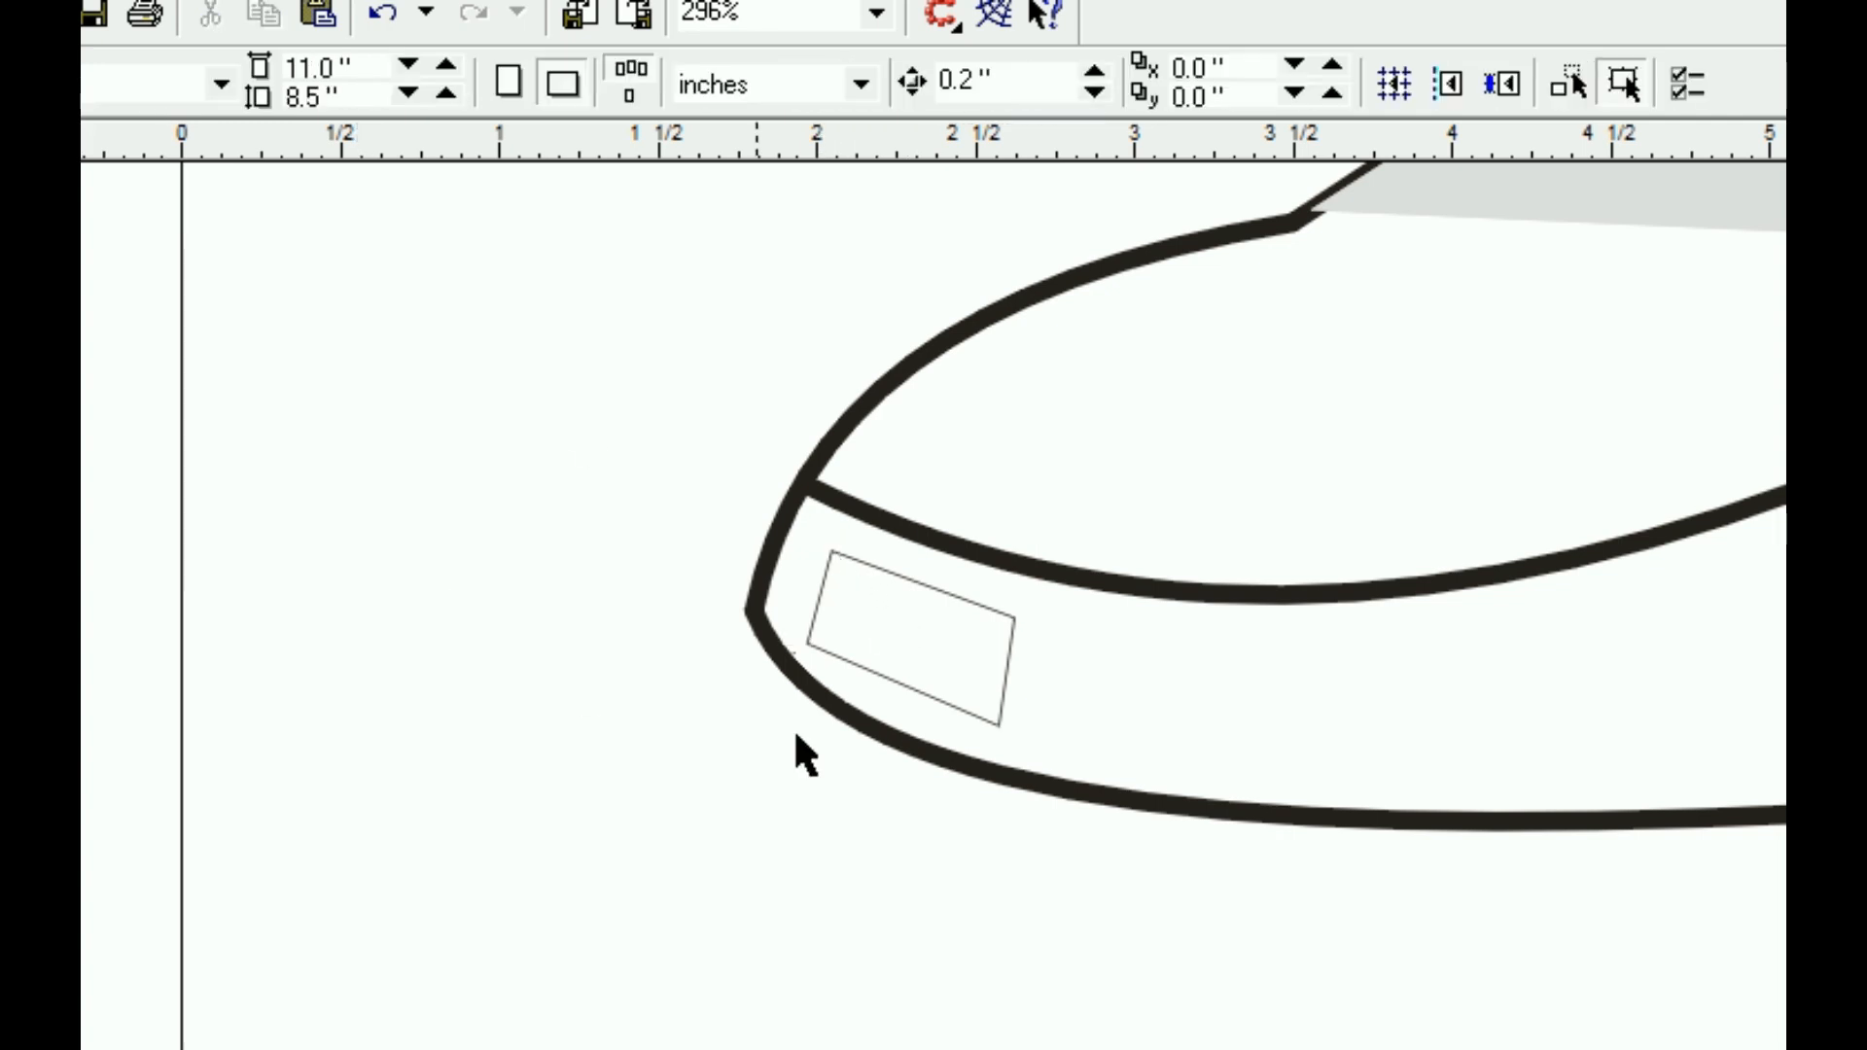
Duplicate the headlight near the front wheel arch, reshape it into a flatter quadrilateral, and fit it between the bumper line and lower outline
{"action": "left_click_drag", "start_coordinate": [981, 716], "coordinate": [1750, 775]}
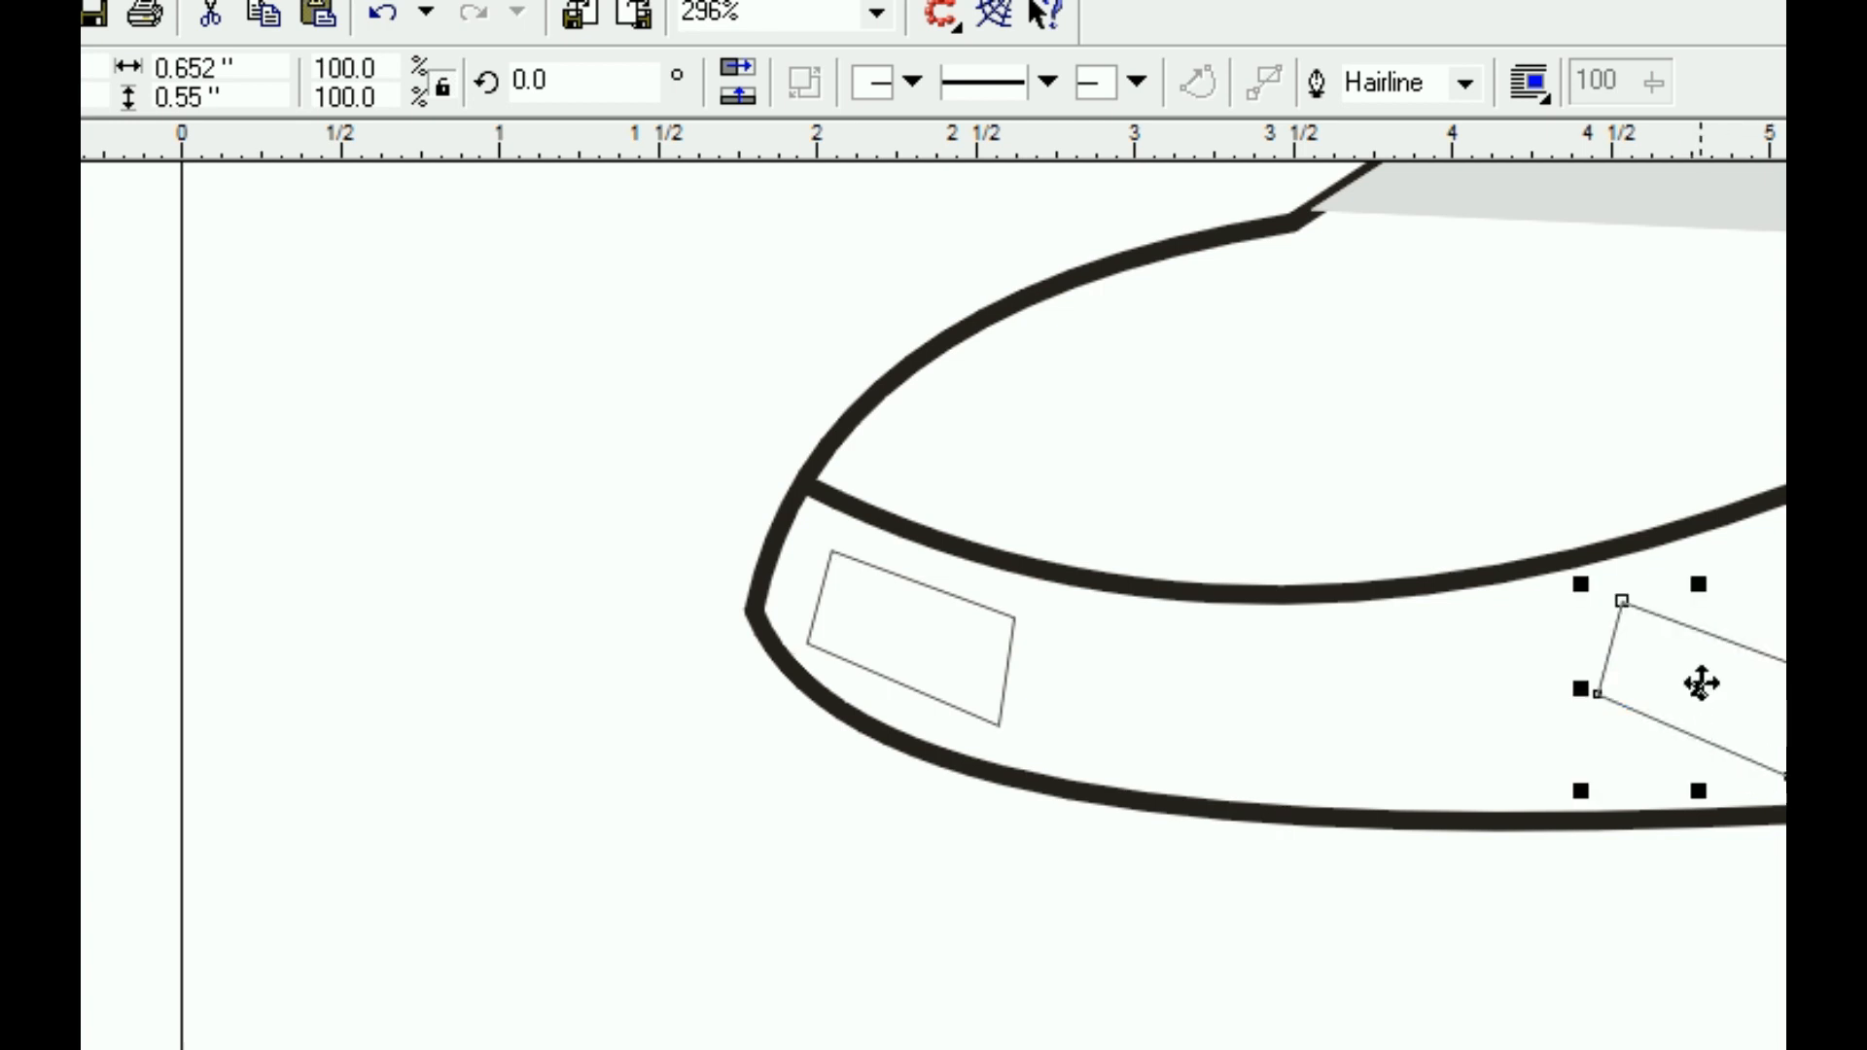
{"action": "left_click", "coordinate": [1701, 682]}
{"action": "left_click_drag", "start_coordinate": [1581, 792], "coordinate": [1614, 825]}
{"action": "left_click", "coordinate": [1561, 939]}
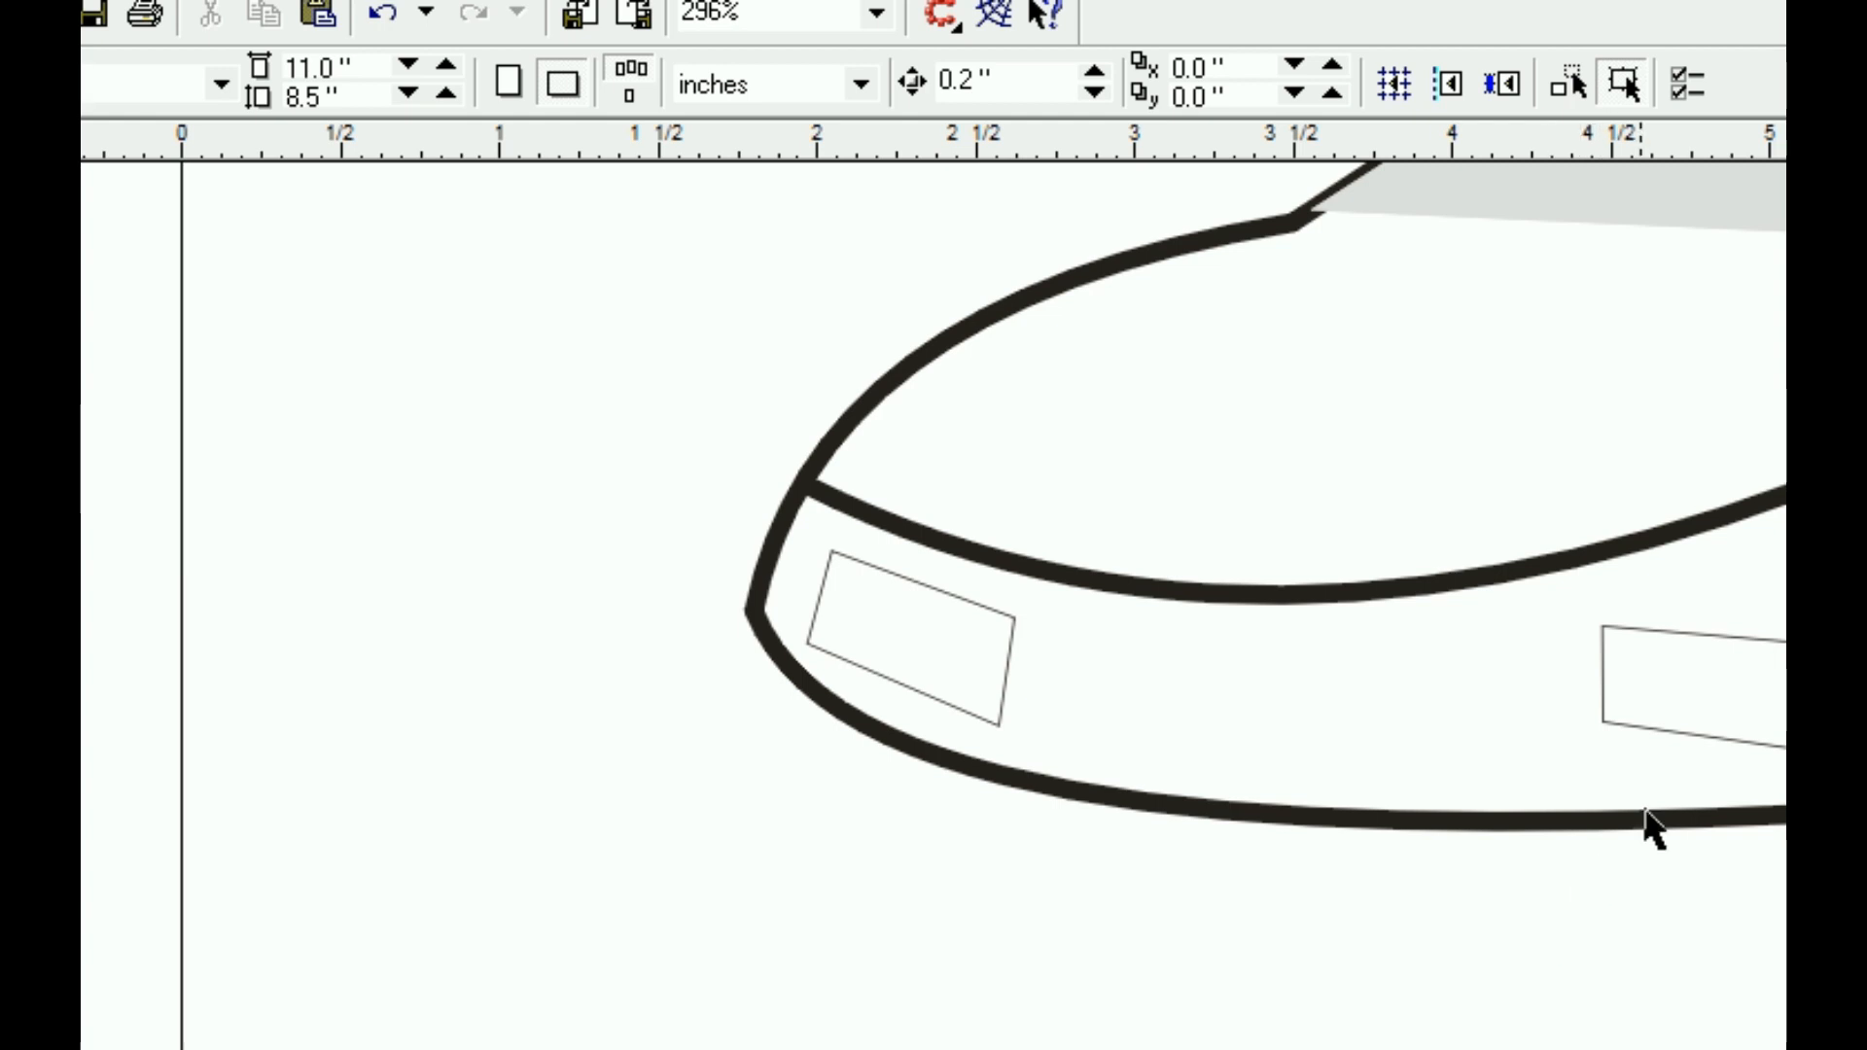
{"action": "left_click_drag", "start_coordinate": [1682, 734], "coordinate": [1642, 754]}
{"action": "left_click", "coordinate": [1158, 855]}
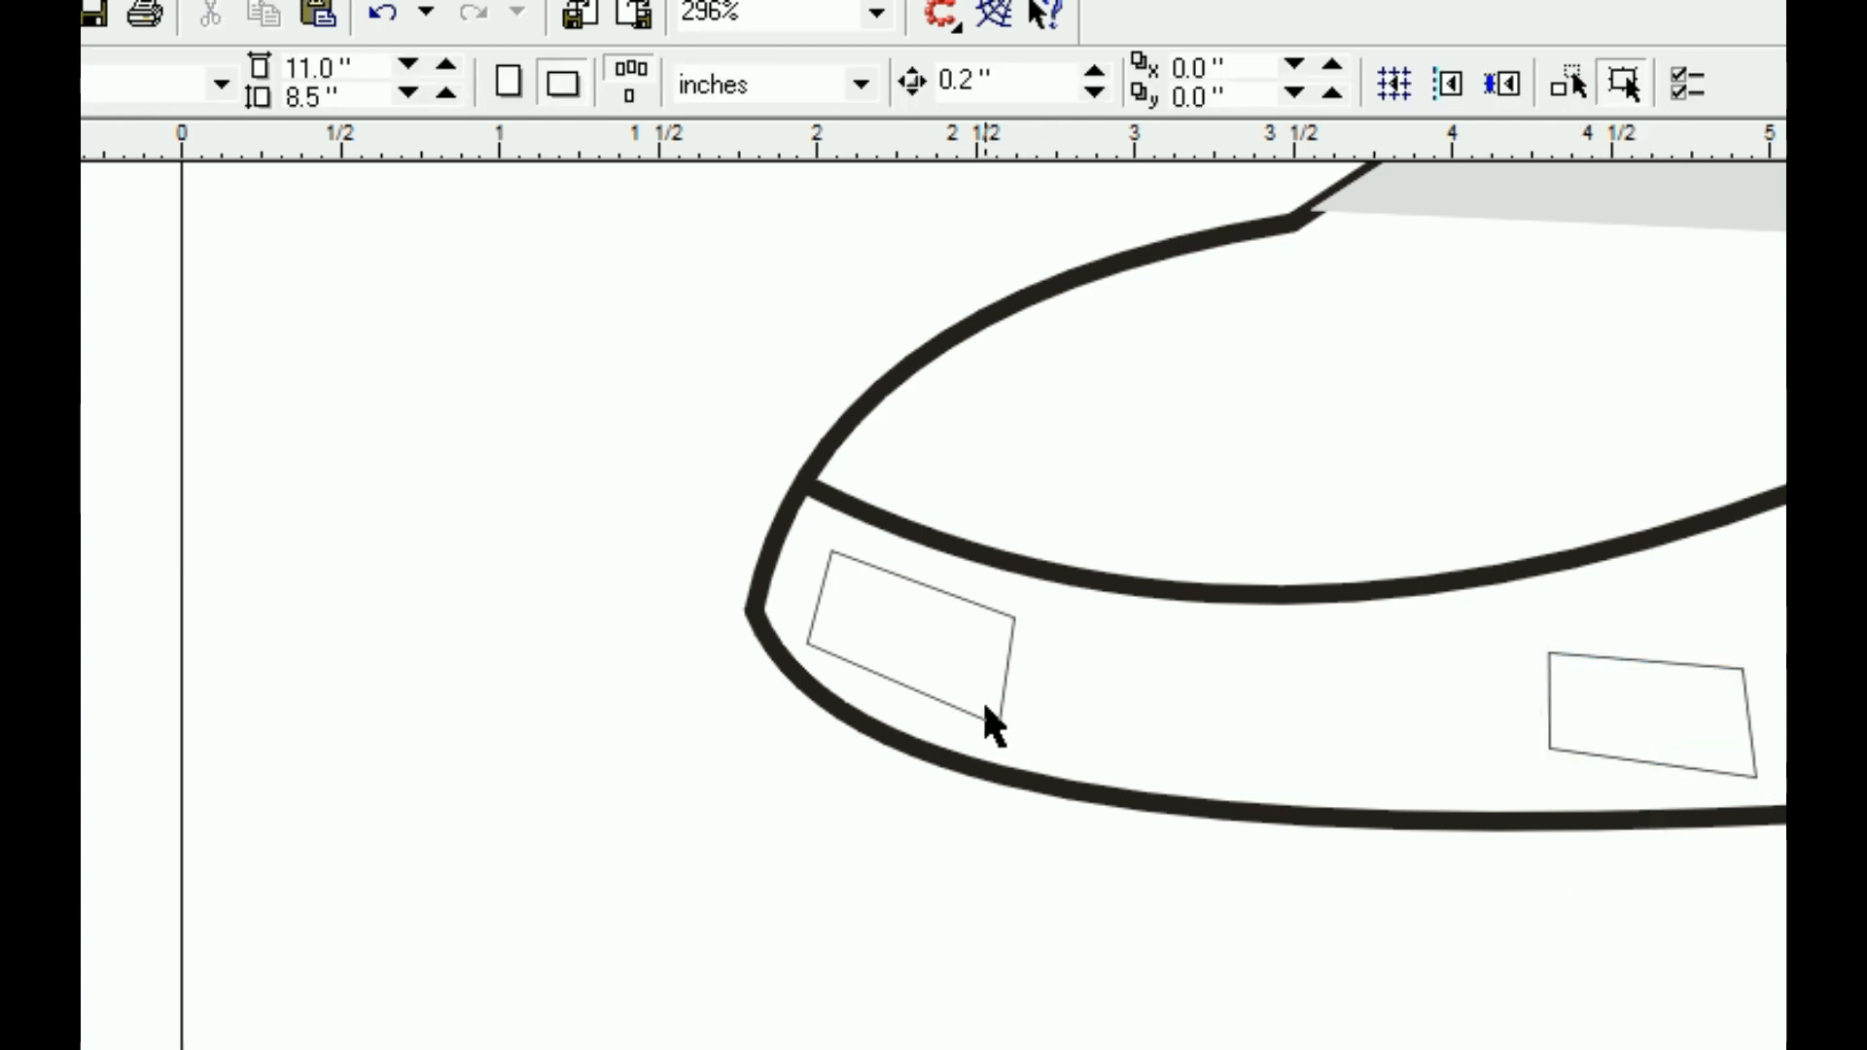
Draw a straight 4.0 pt line from the rear end of the roof to the bumper line's end at the front wheel arch
{"action": "key", "text": "F3"}
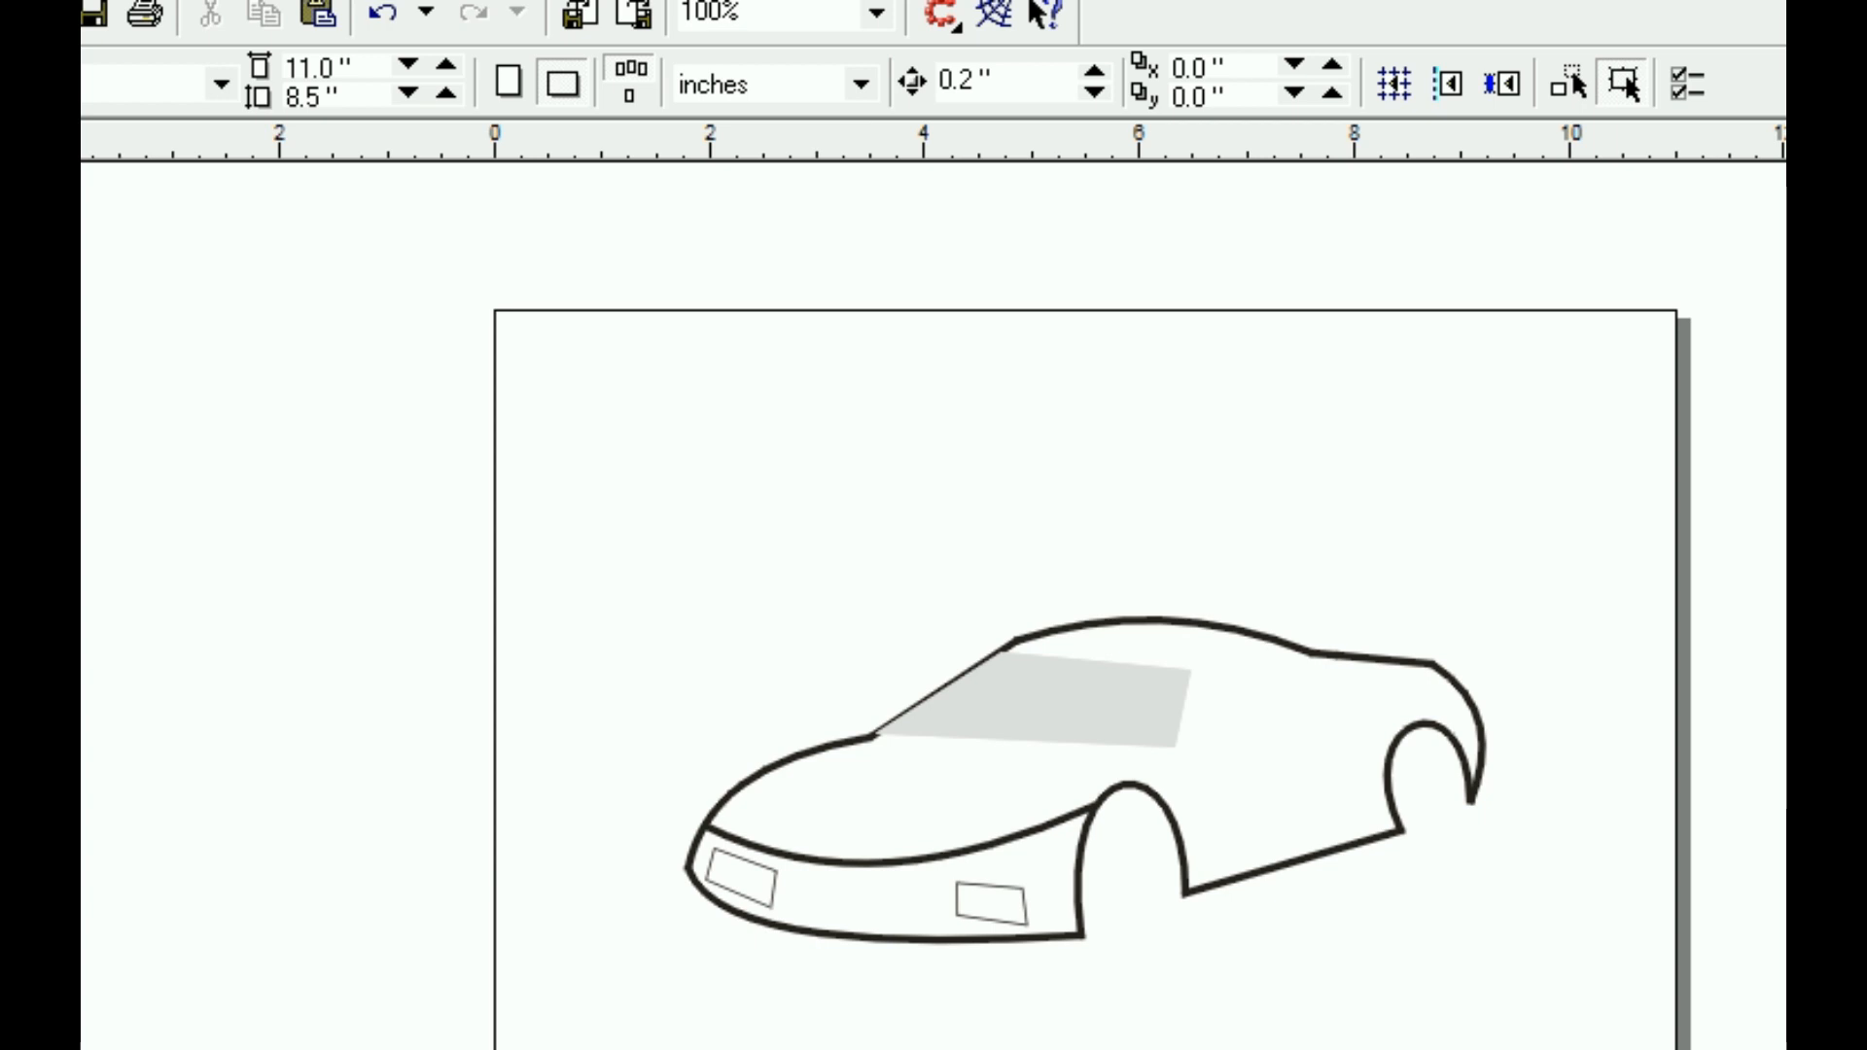
{"action": "key", "text": "F5"}
{"action": "left_click", "coordinate": [1308, 649]}
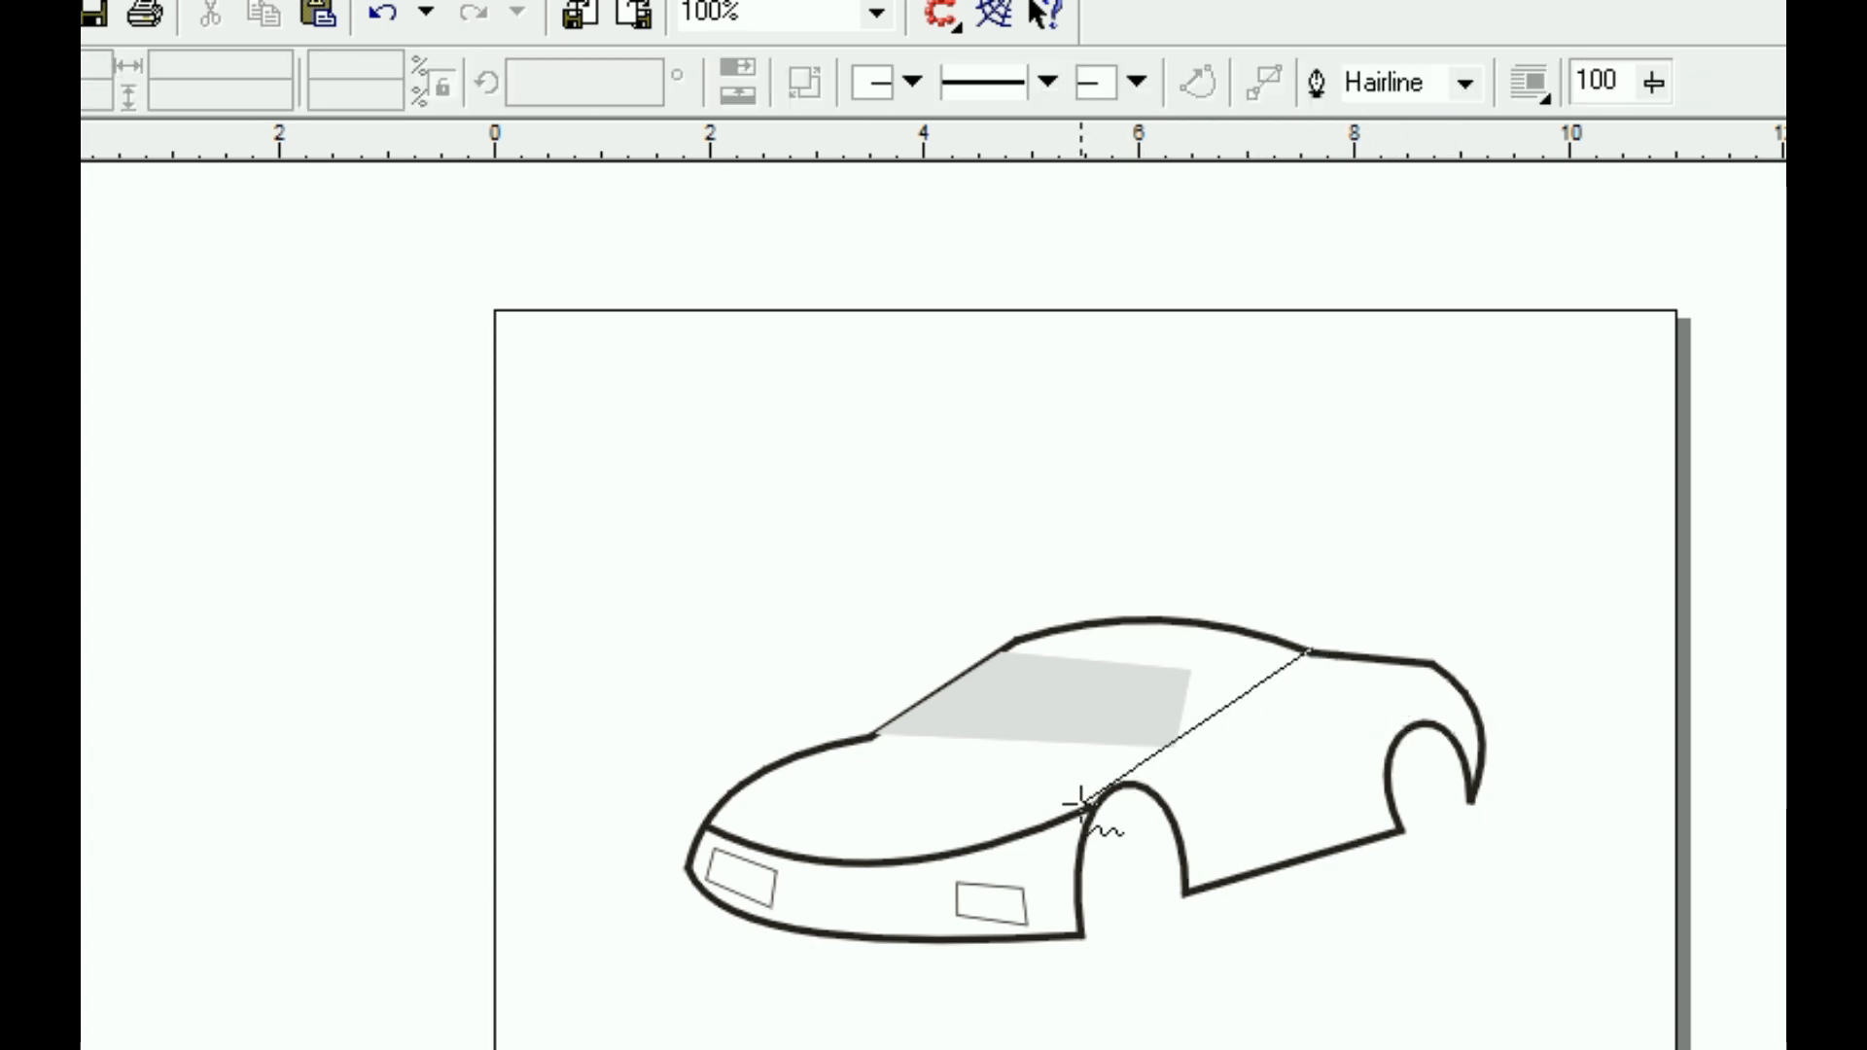
{"action": "left_click", "coordinate": [1077, 809]}
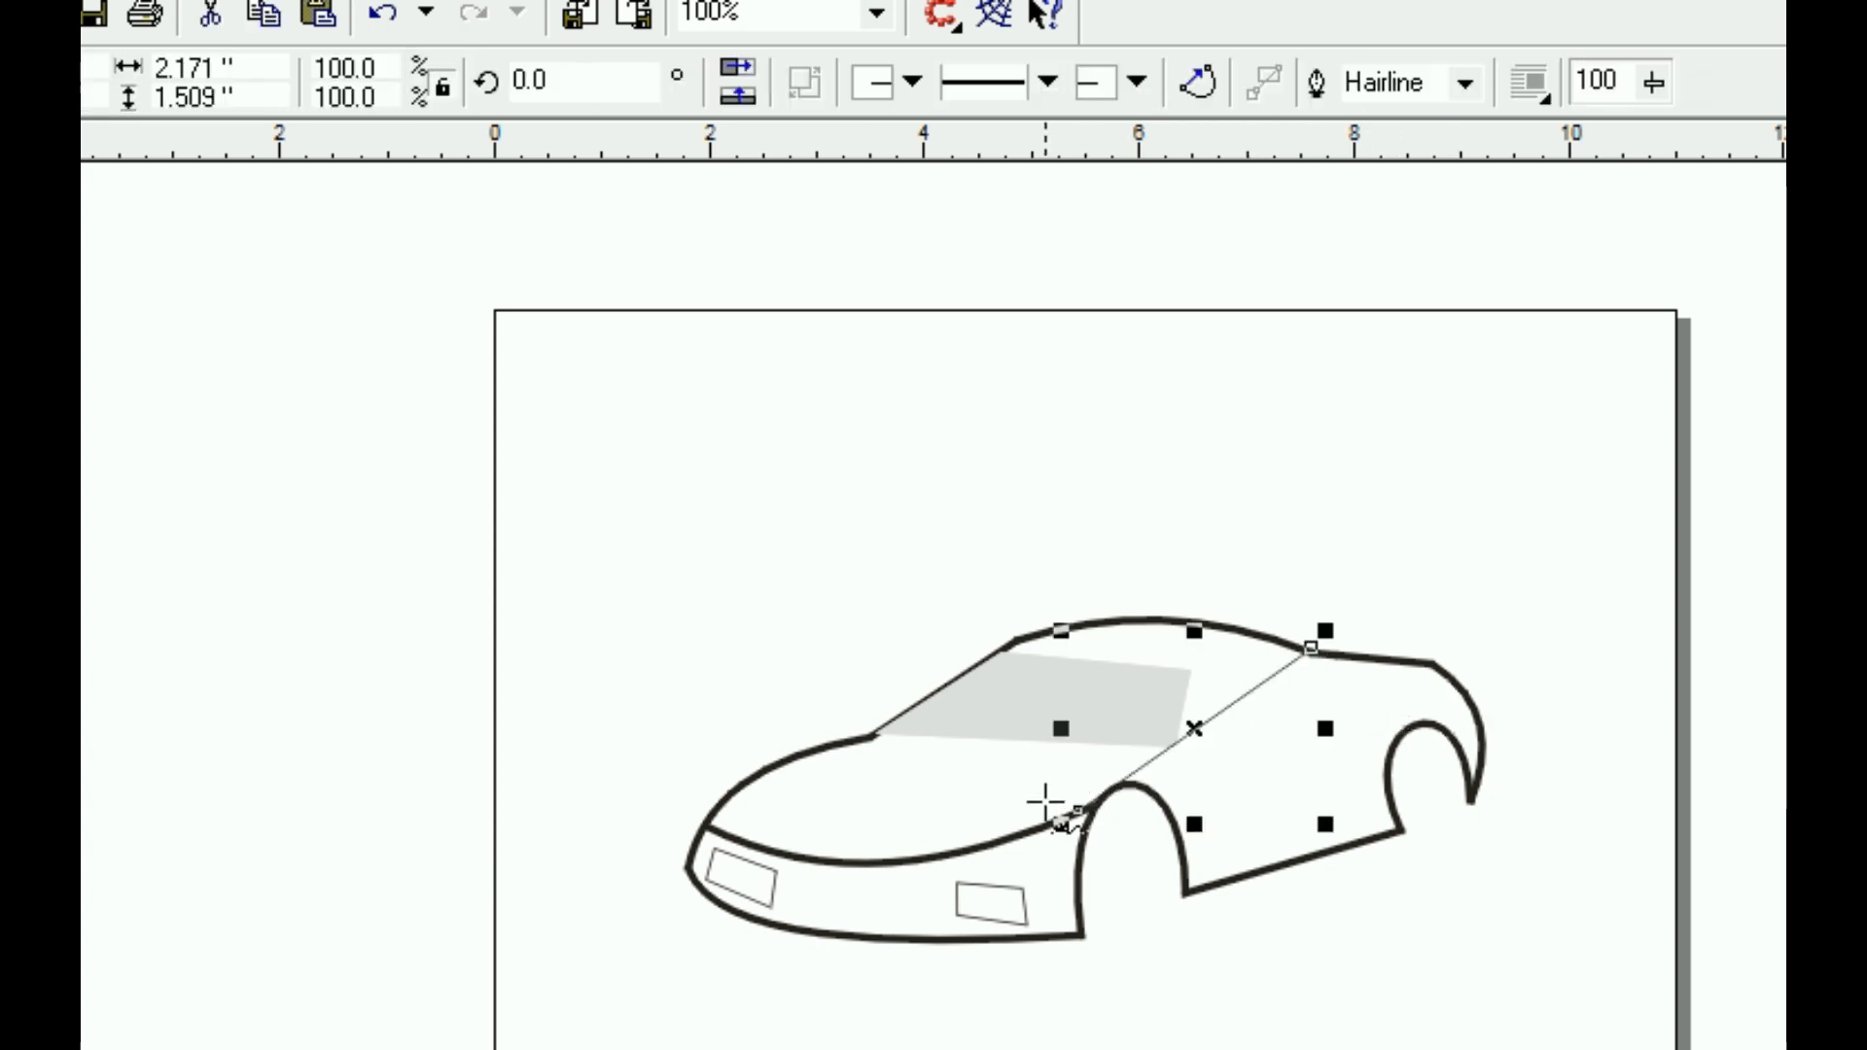
{"action": "left_click", "coordinate": [1465, 83]}
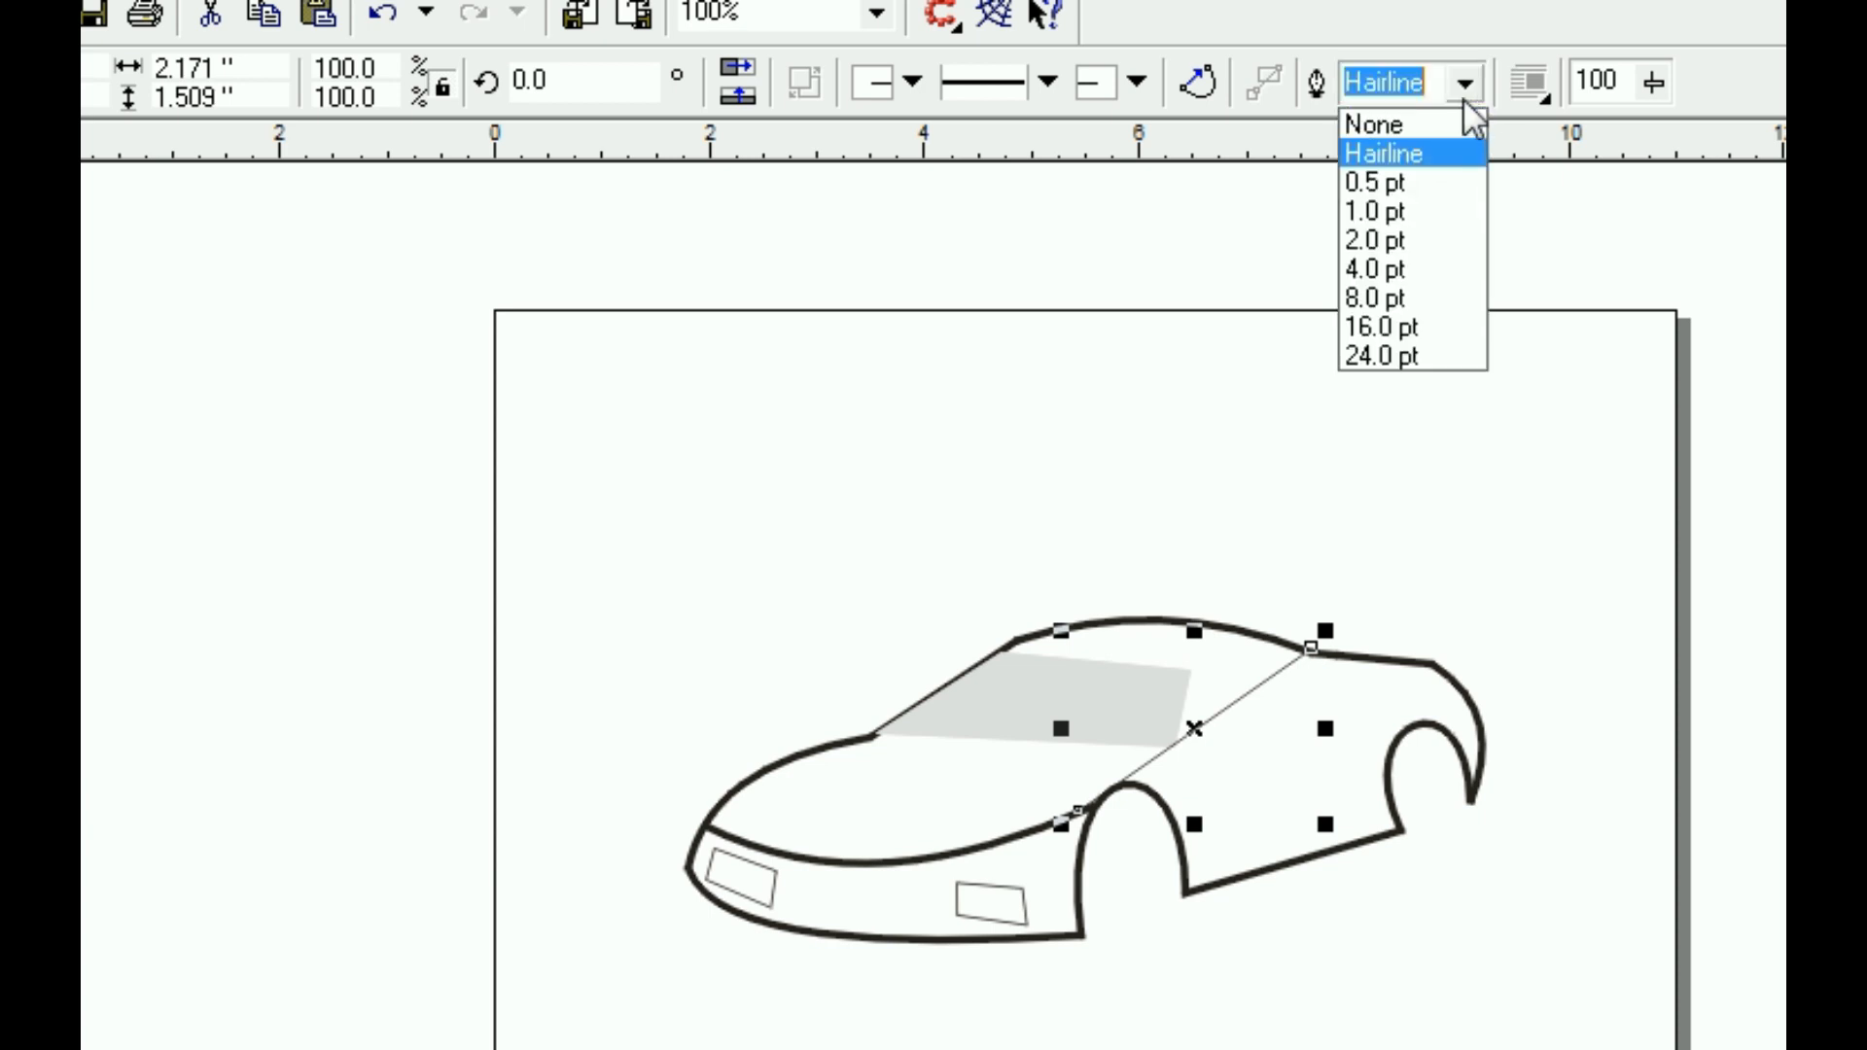
{"action": "left_click", "coordinate": [1373, 276]}
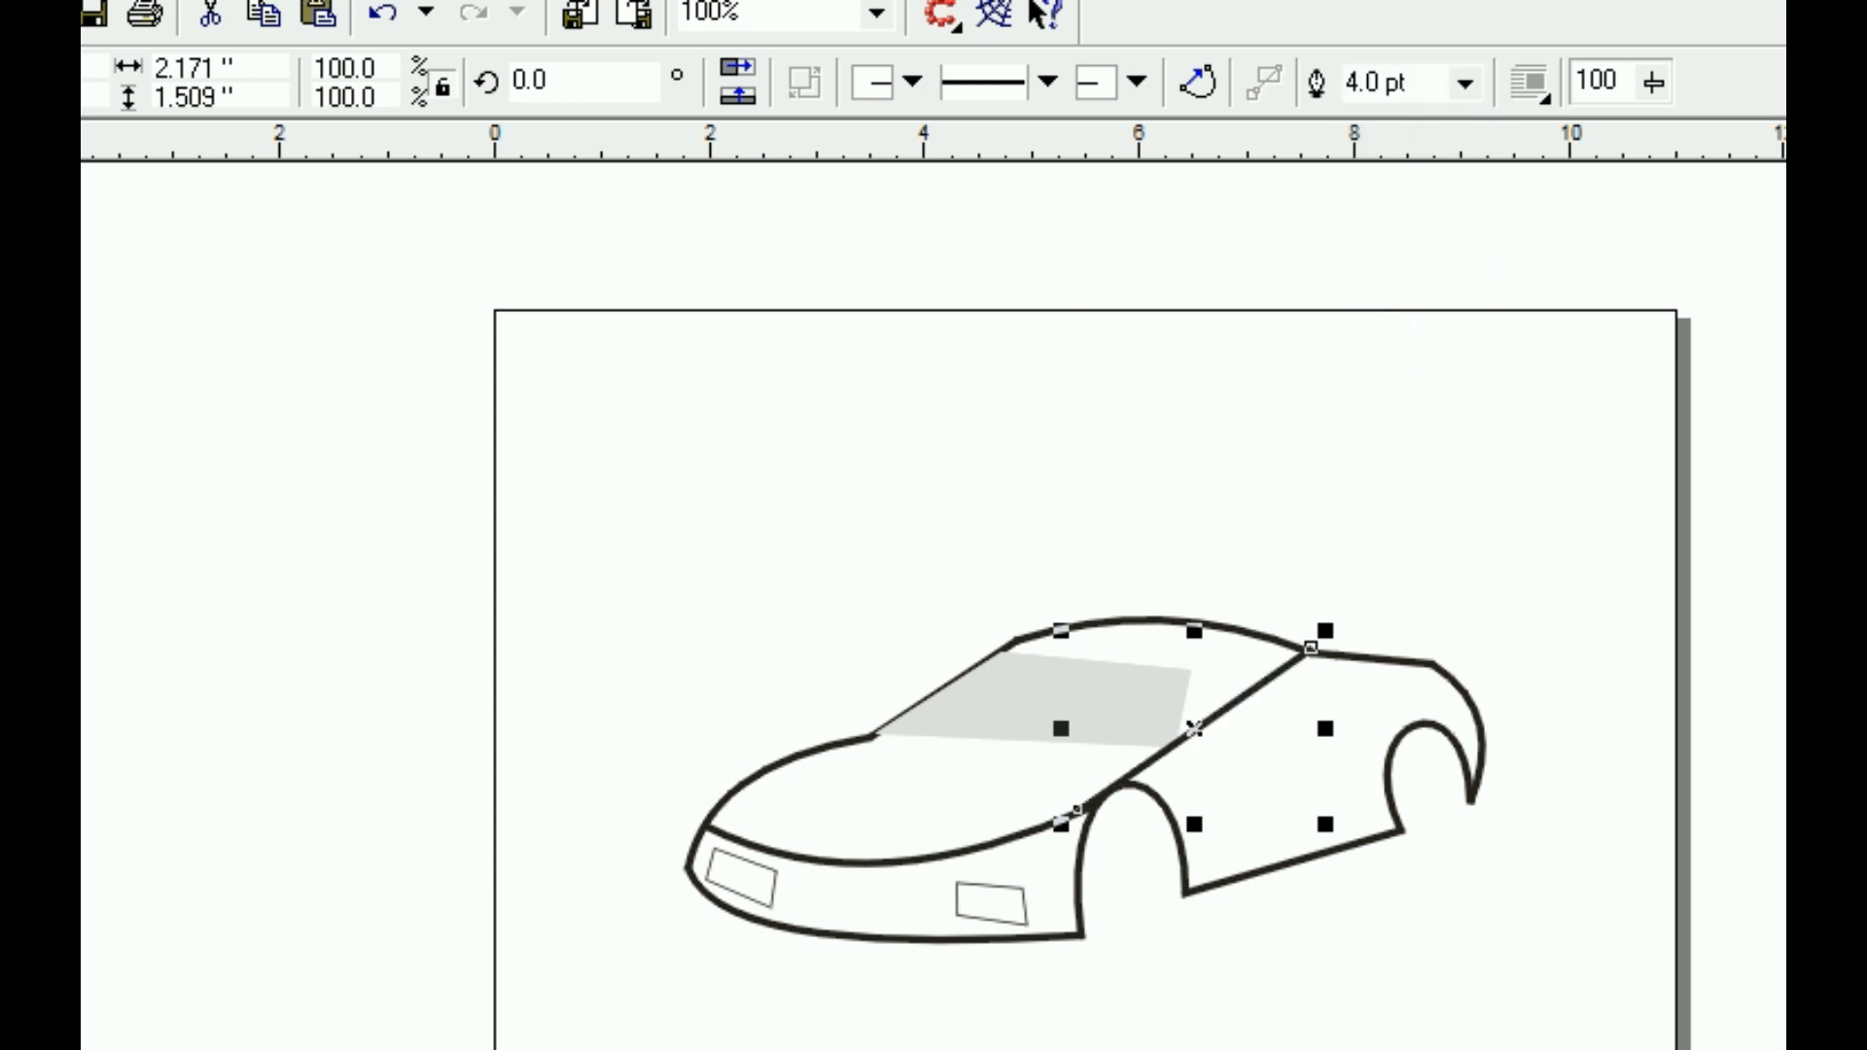
{"action": "key", "text": "space"}
{"action": "left_click", "coordinate": [871, 729]}
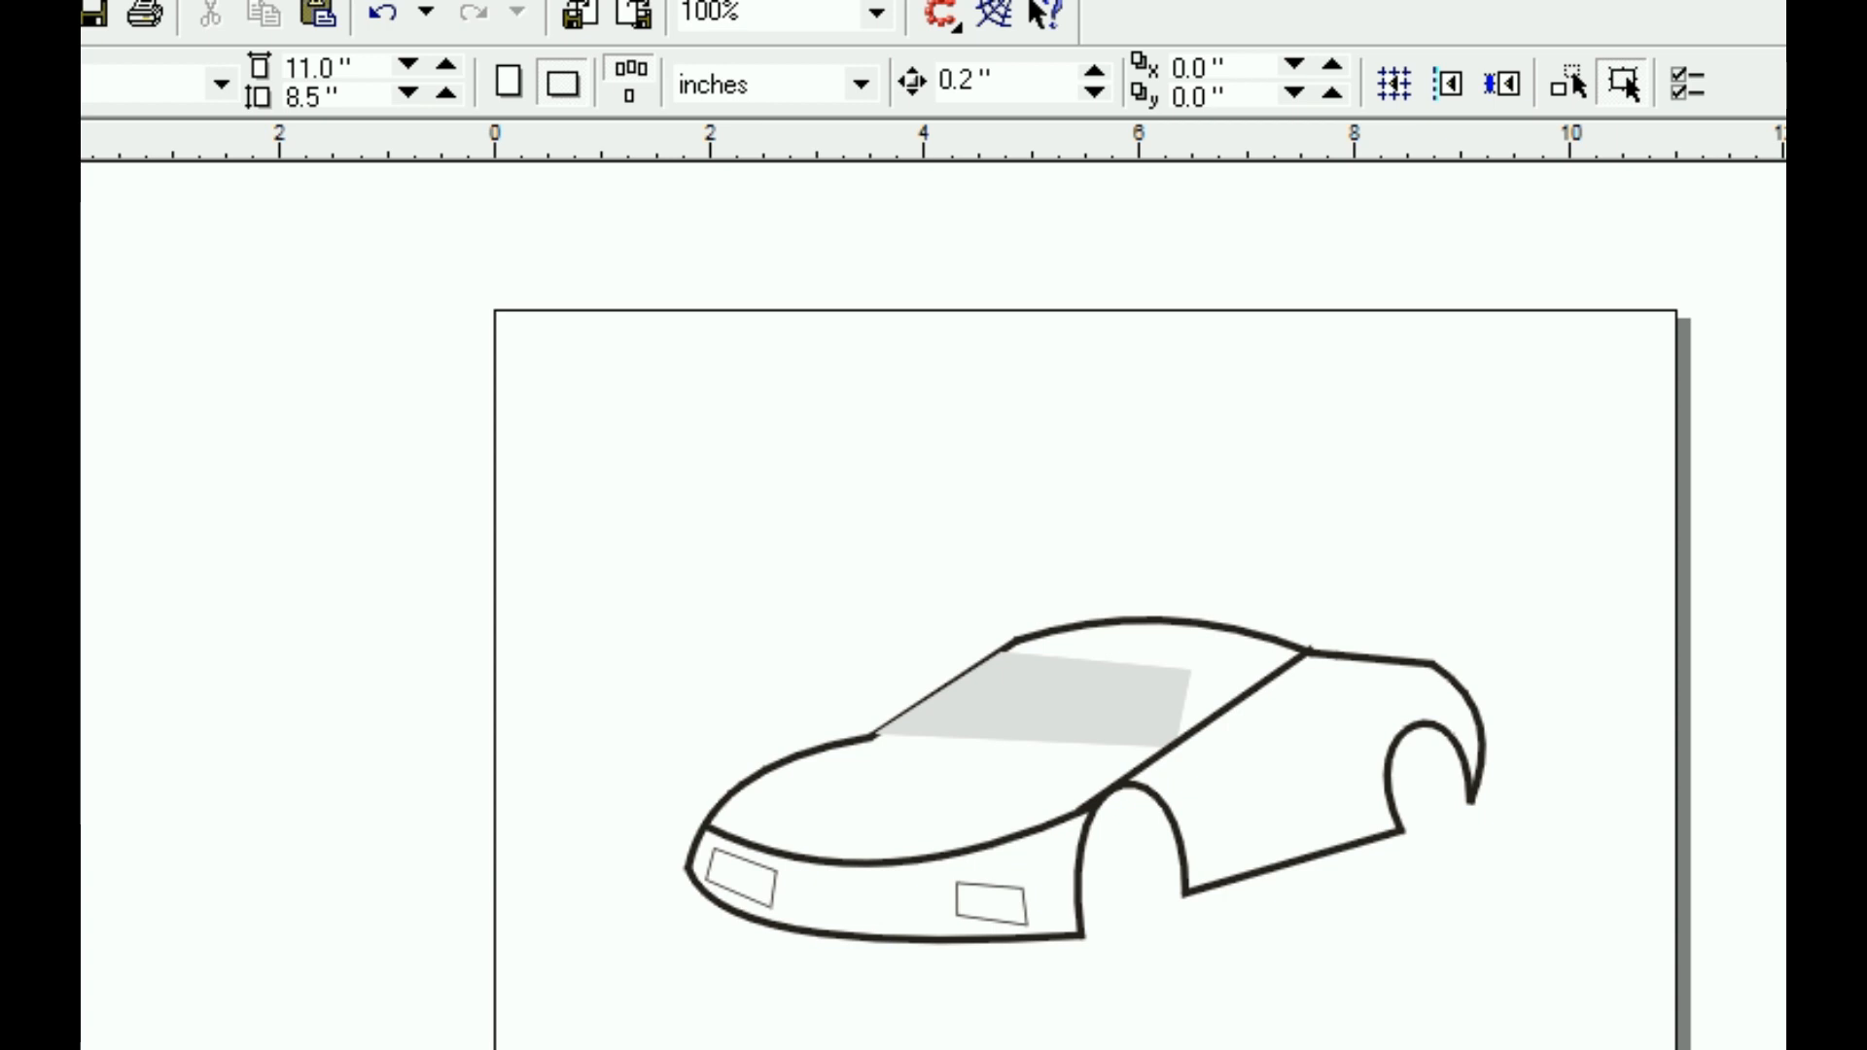
Draw a straight 4.0 pt line about 2.75 inches long along the windshield's lower edge, ending on the diagonal body line
{"action": "key", "text": "F5"}
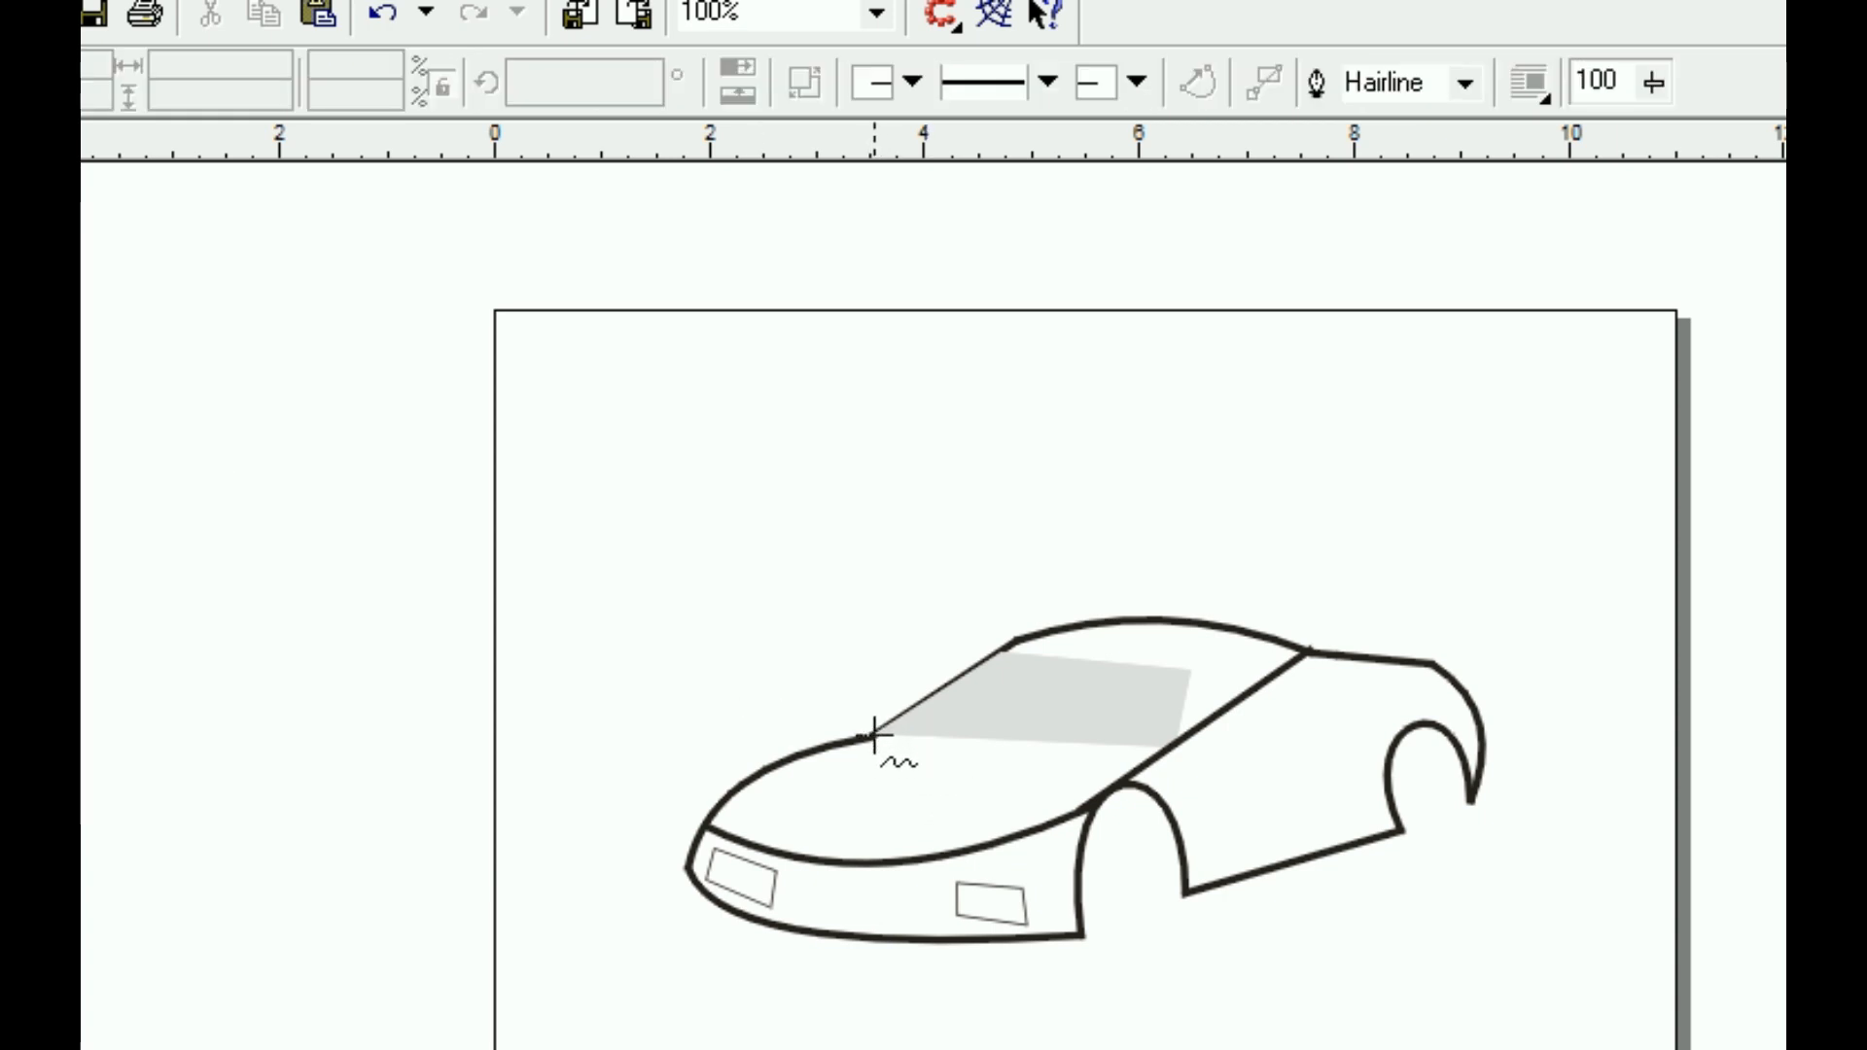
{"action": "left_click", "coordinate": [873, 736]}
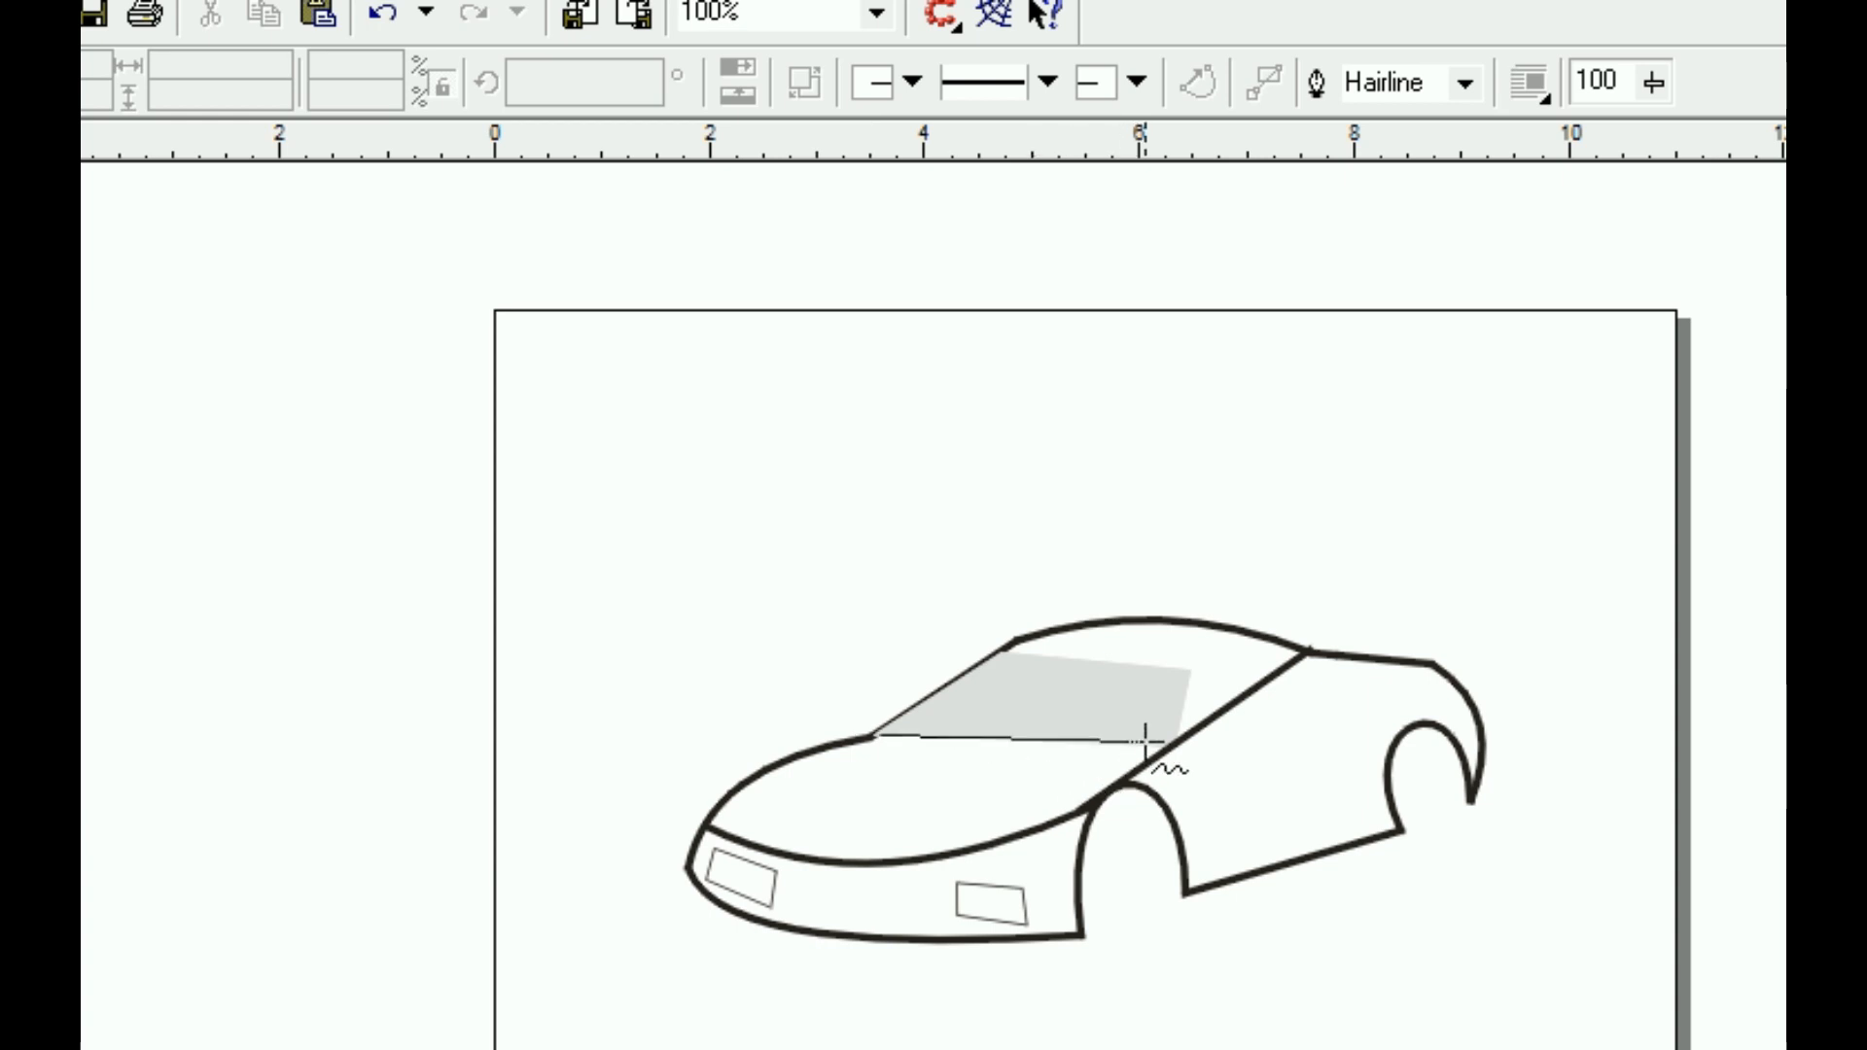
{"action": "left_click", "coordinate": [1174, 744]}
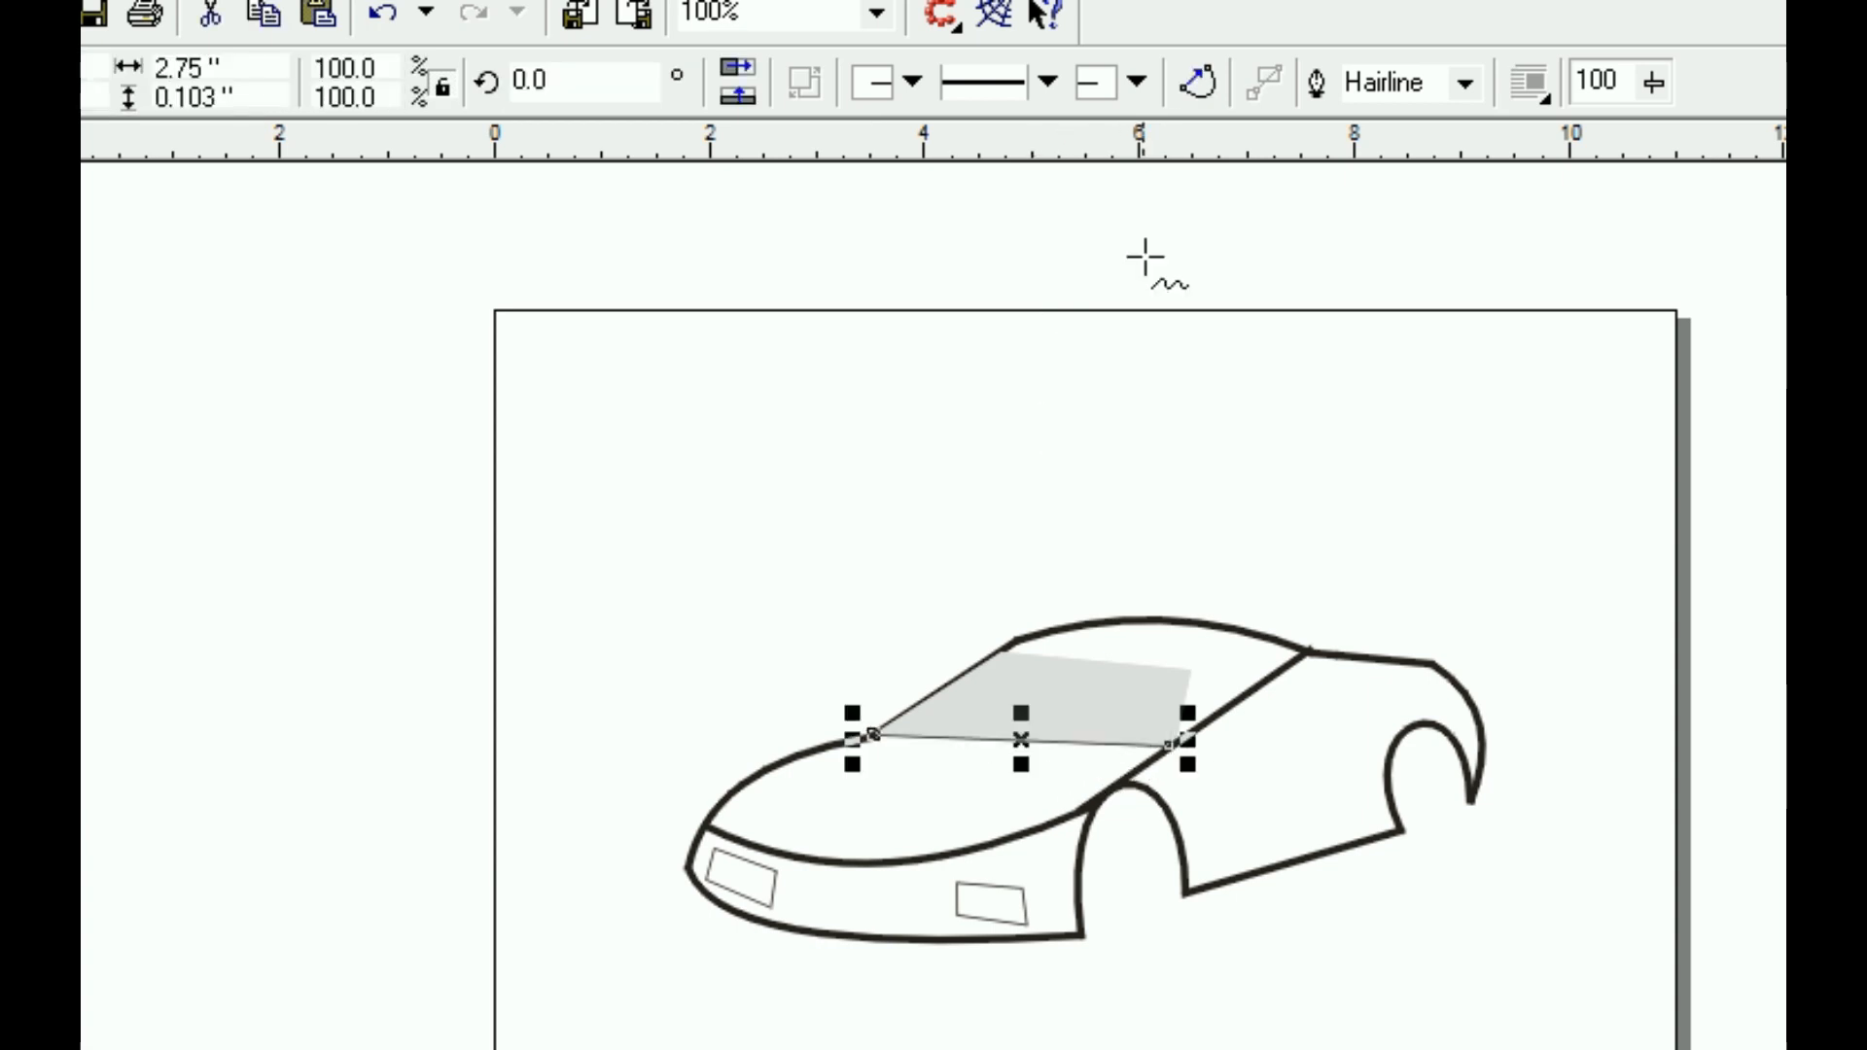
{"action": "left_click", "coordinate": [1466, 86]}
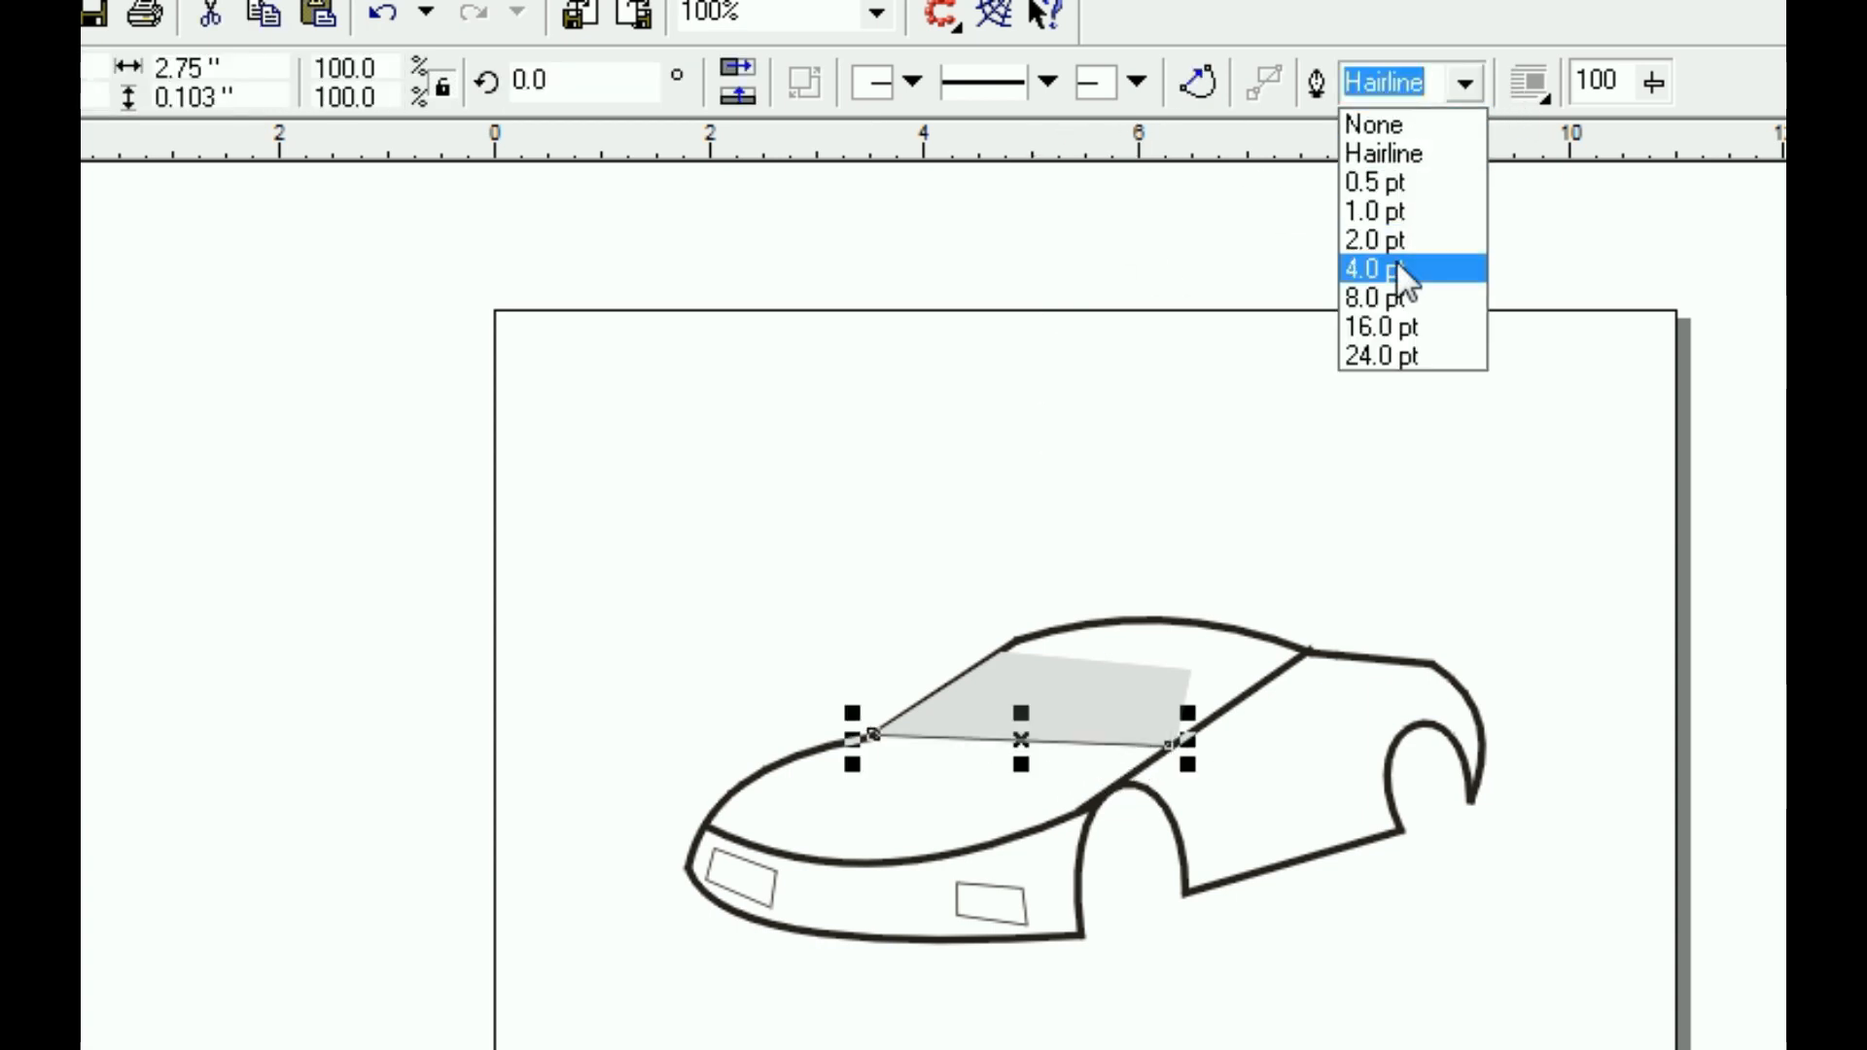
{"action": "left_click", "coordinate": [1420, 272]}
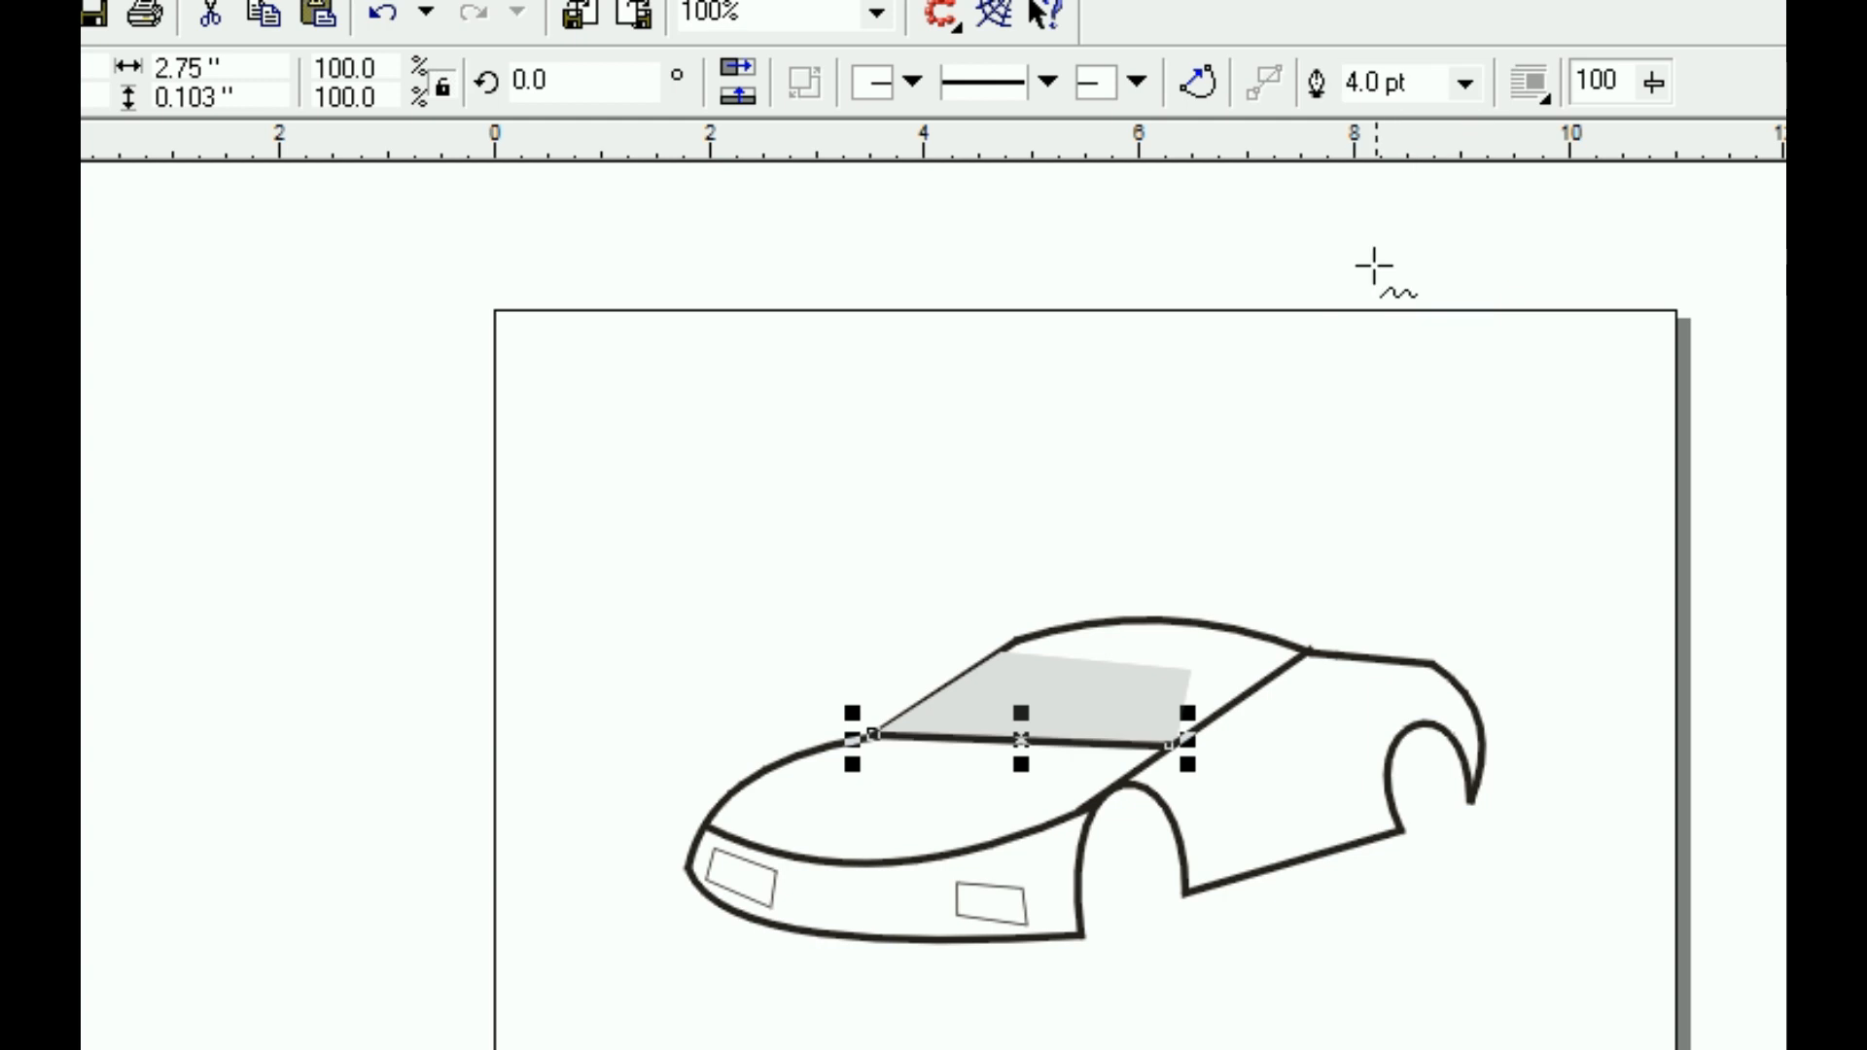
{"action": "left_click", "coordinate": [194, 474]}
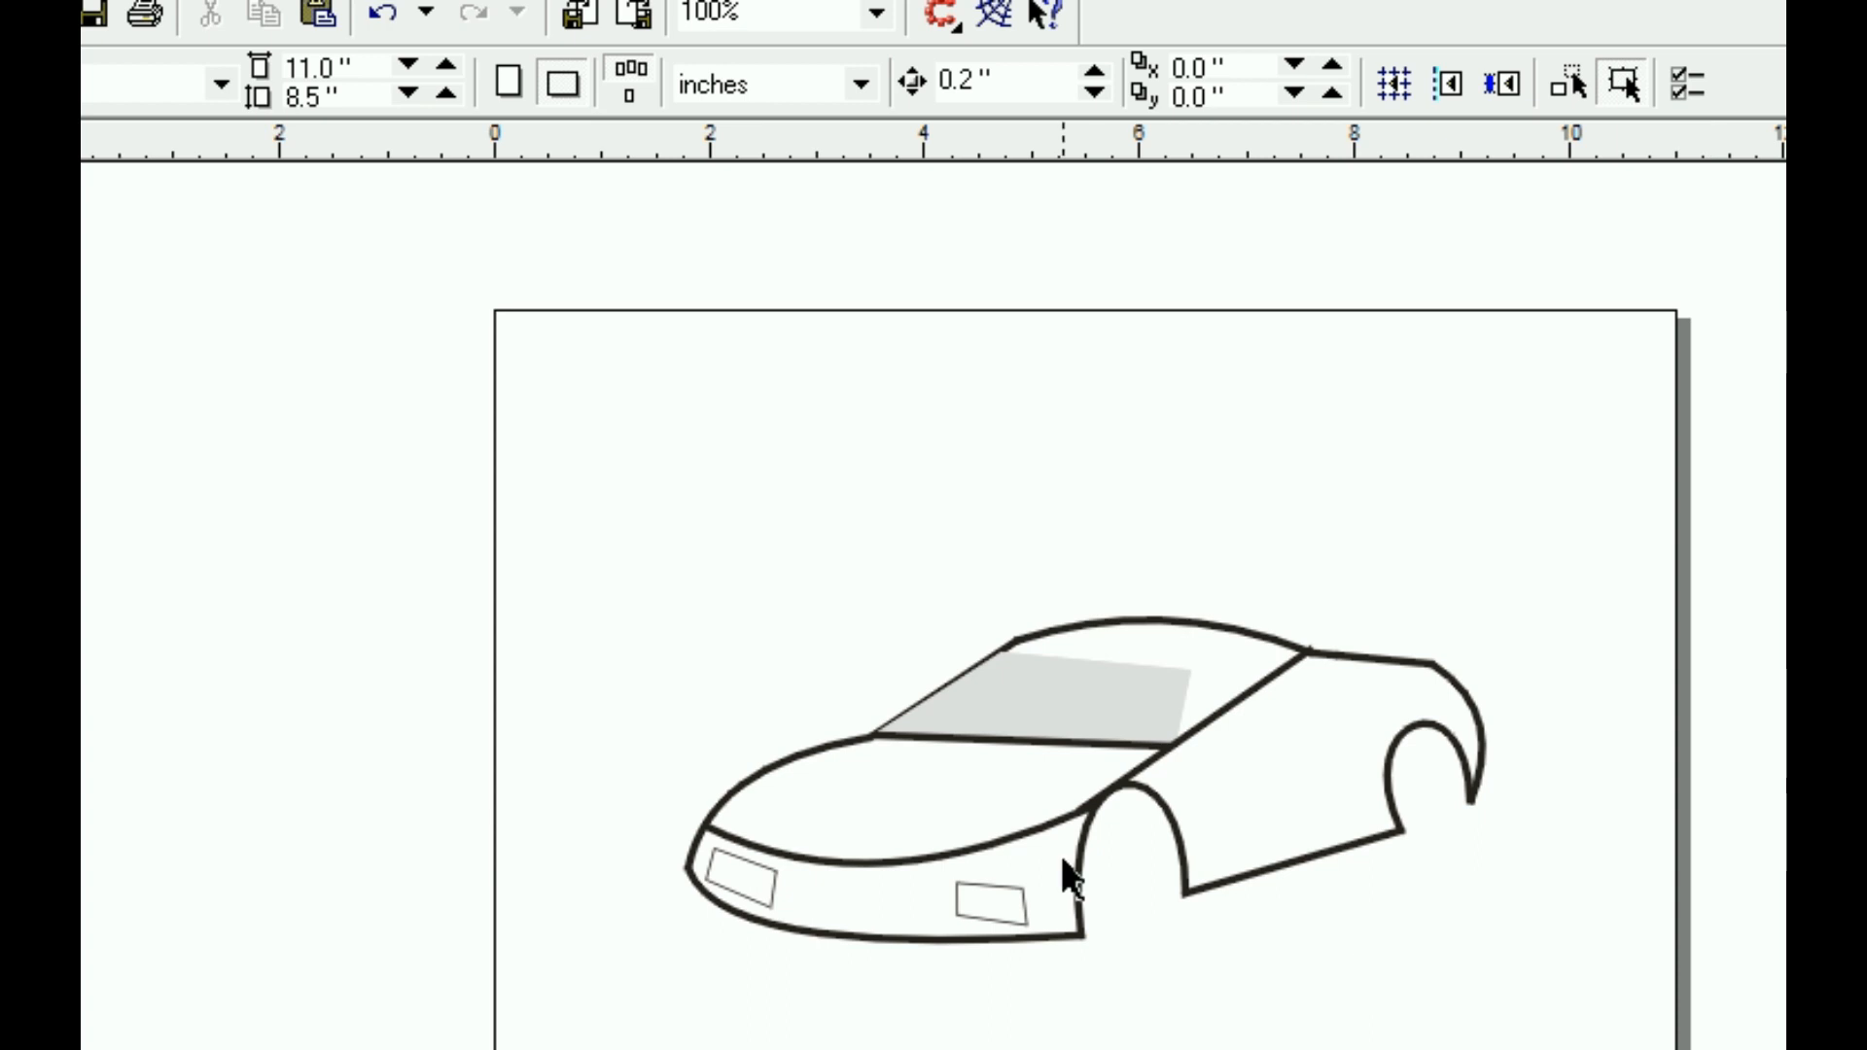
Draw an ellipse about 0.7 by 1.34 inches and position it inside the front wheel arch as the wheel
{"action": "key", "text": "F7"}
{"action": "left_click_drag", "start_coordinate": [220, 588], "coordinate": [1176, 854]}
{"action": "key", "text": "space"}
{"action": "left_click_drag", "start_coordinate": [1060, 846], "coordinate": [1131, 880]}
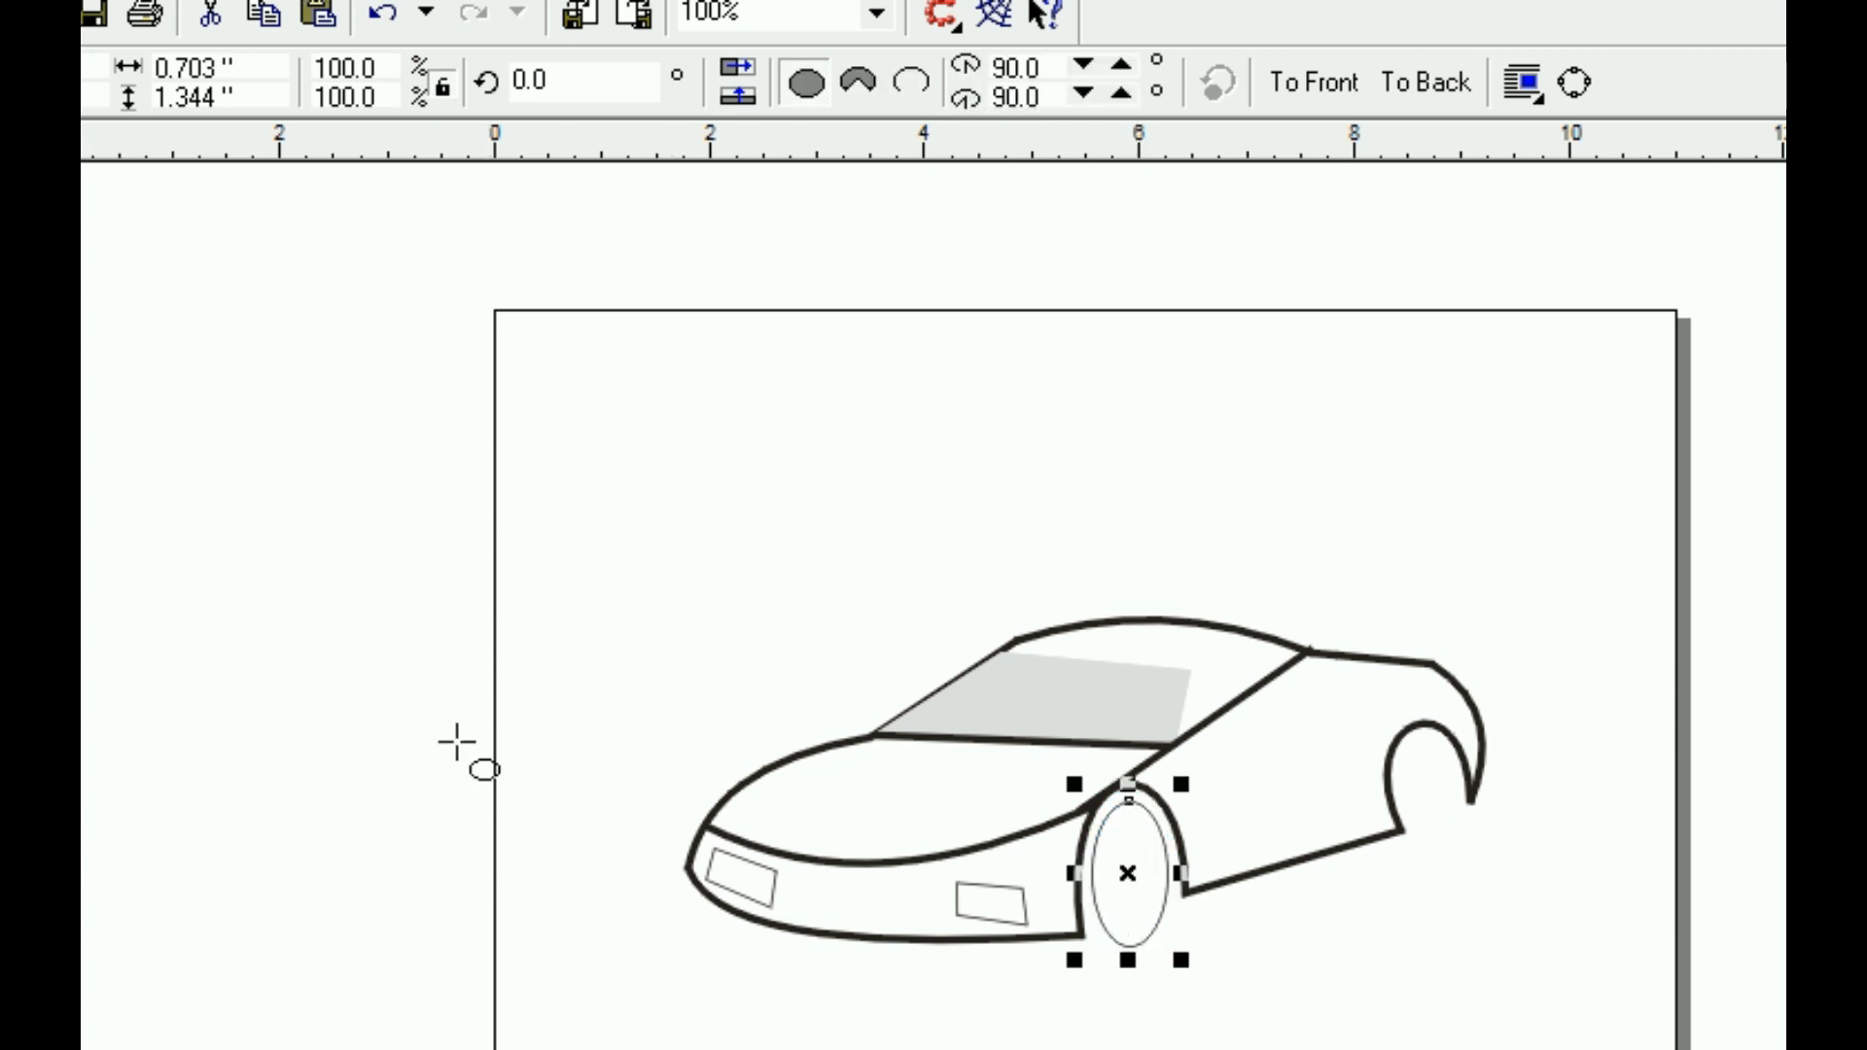
{"action": "left_click", "coordinate": [275, 509]}
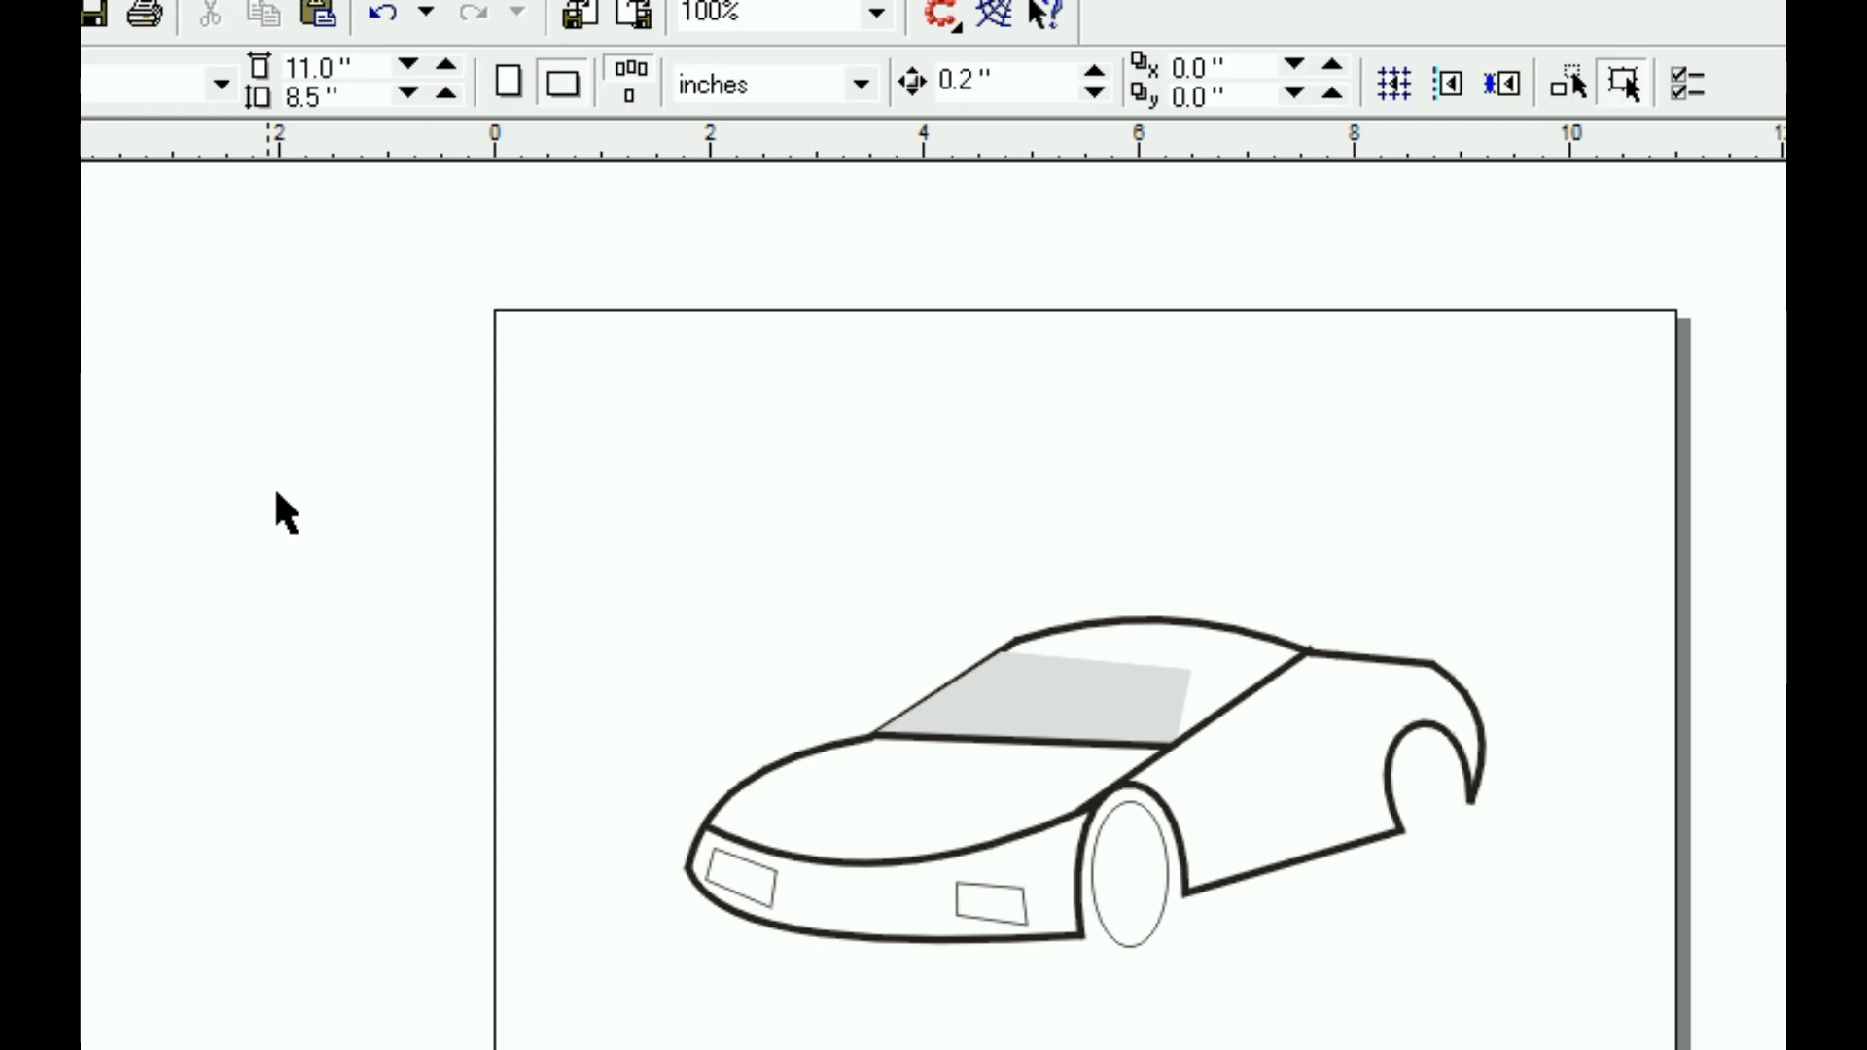
Set the front wheel ellipse's outline width to 5.216 points
{"action": "left_click", "coordinate": [1128, 943]}
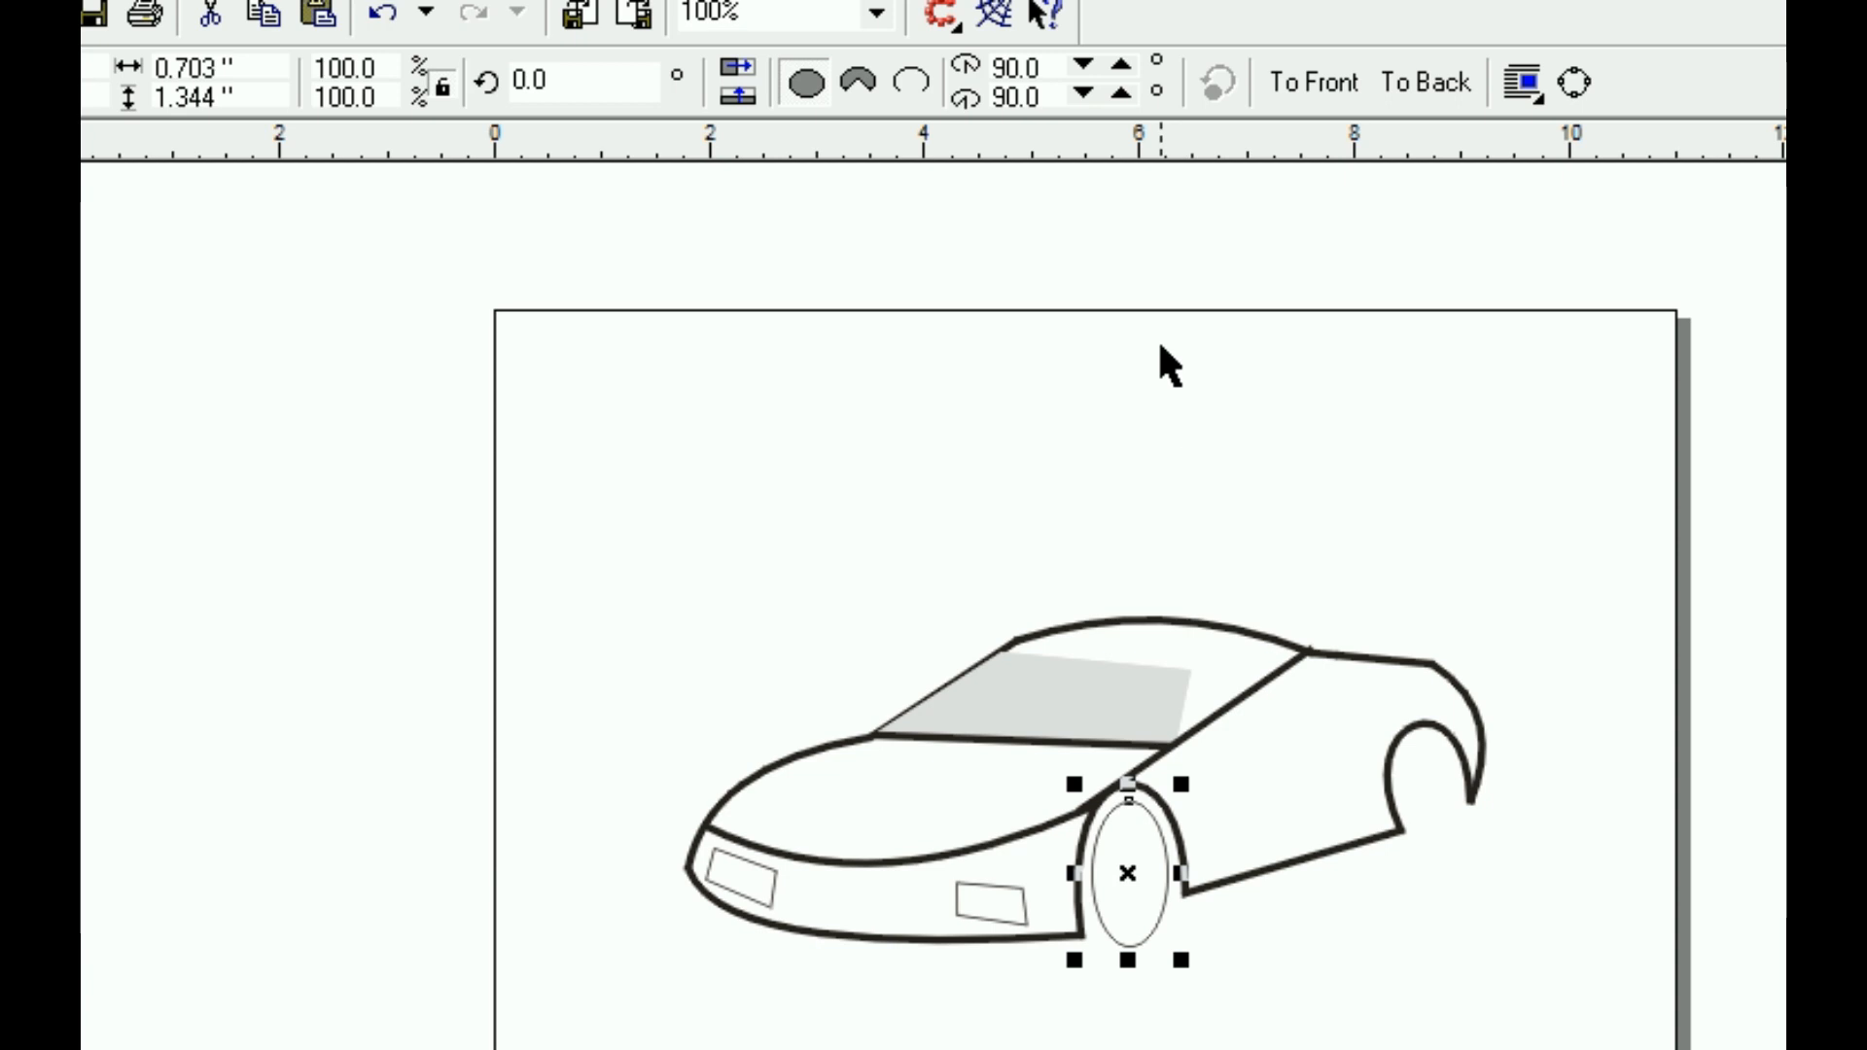
{"action": "key", "text": "F12"}
{"action": "left_click", "coordinate": [819, 465]}
{"action": "left_click", "coordinate": [811, 463]}
{"action": "left_click", "coordinate": [811, 463]}
{"action": "left_click", "coordinate": [811, 463]}
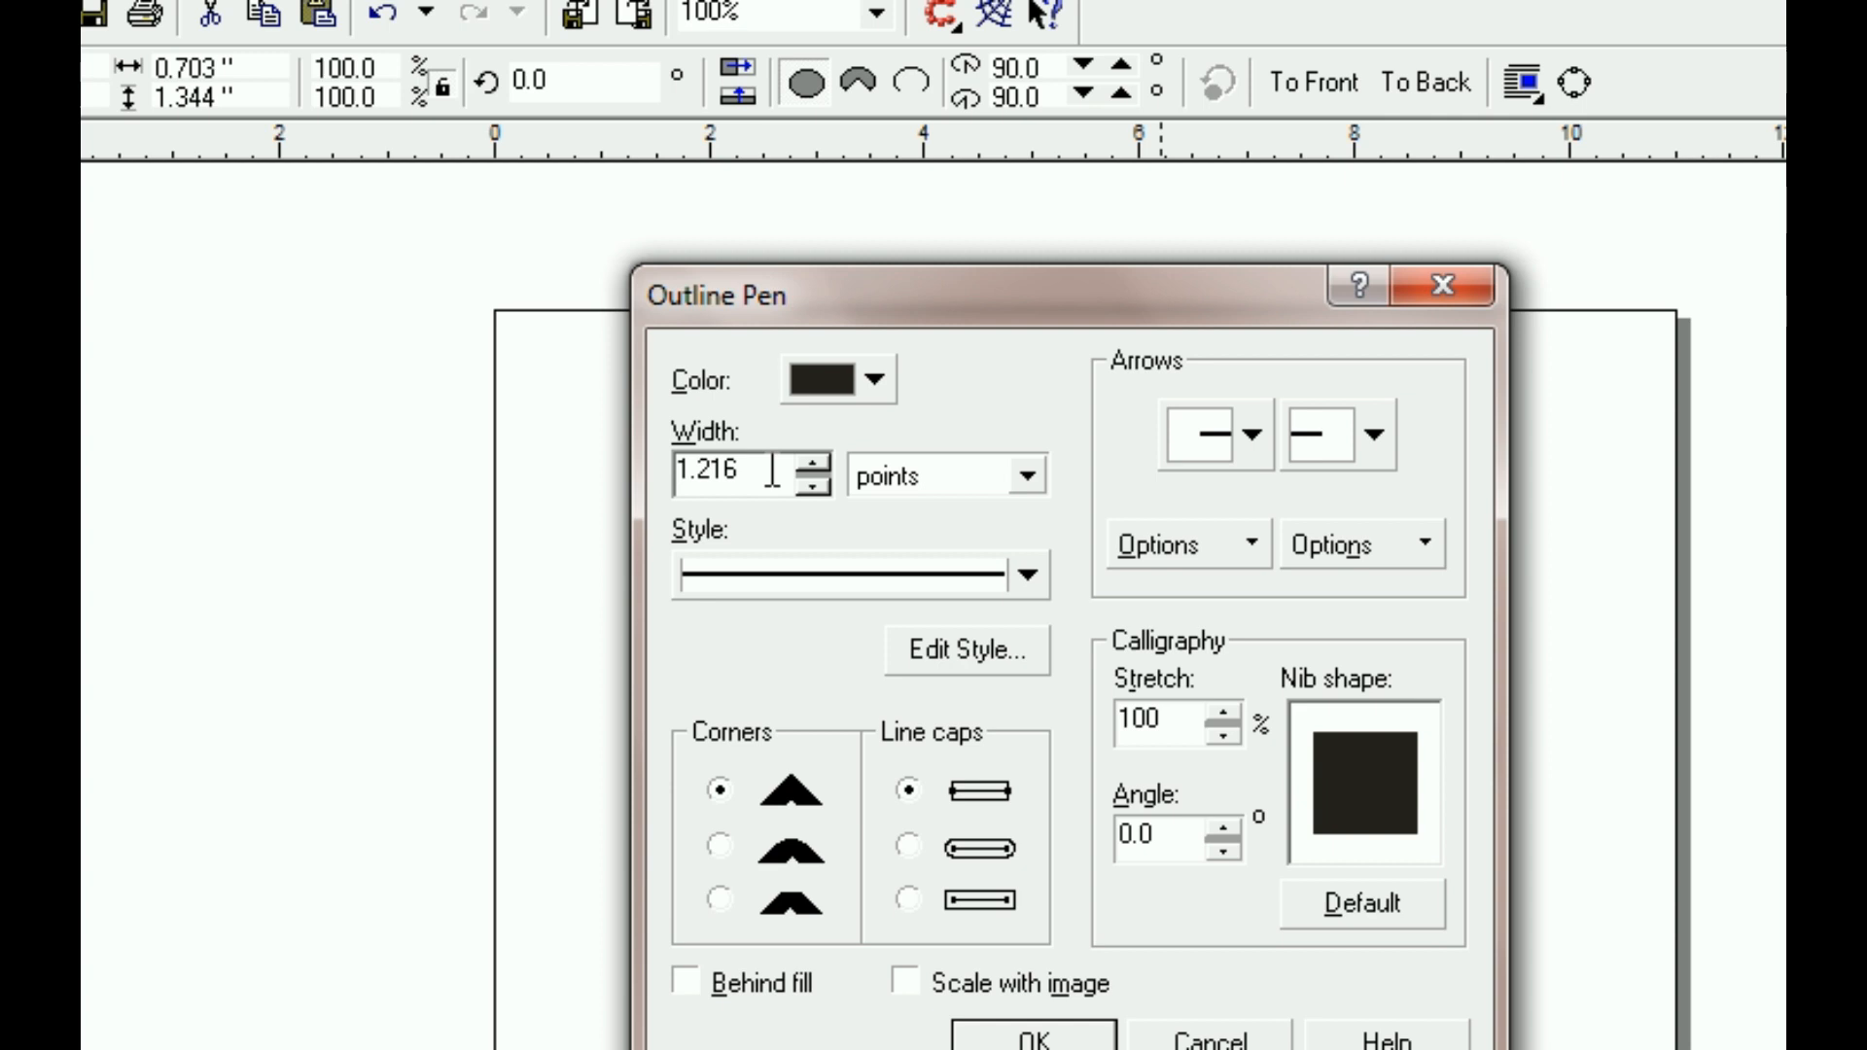
{"action": "left_click_drag", "start_coordinate": [686, 471], "coordinate": [647, 483]}
{"action": "key", "text": "Return"}
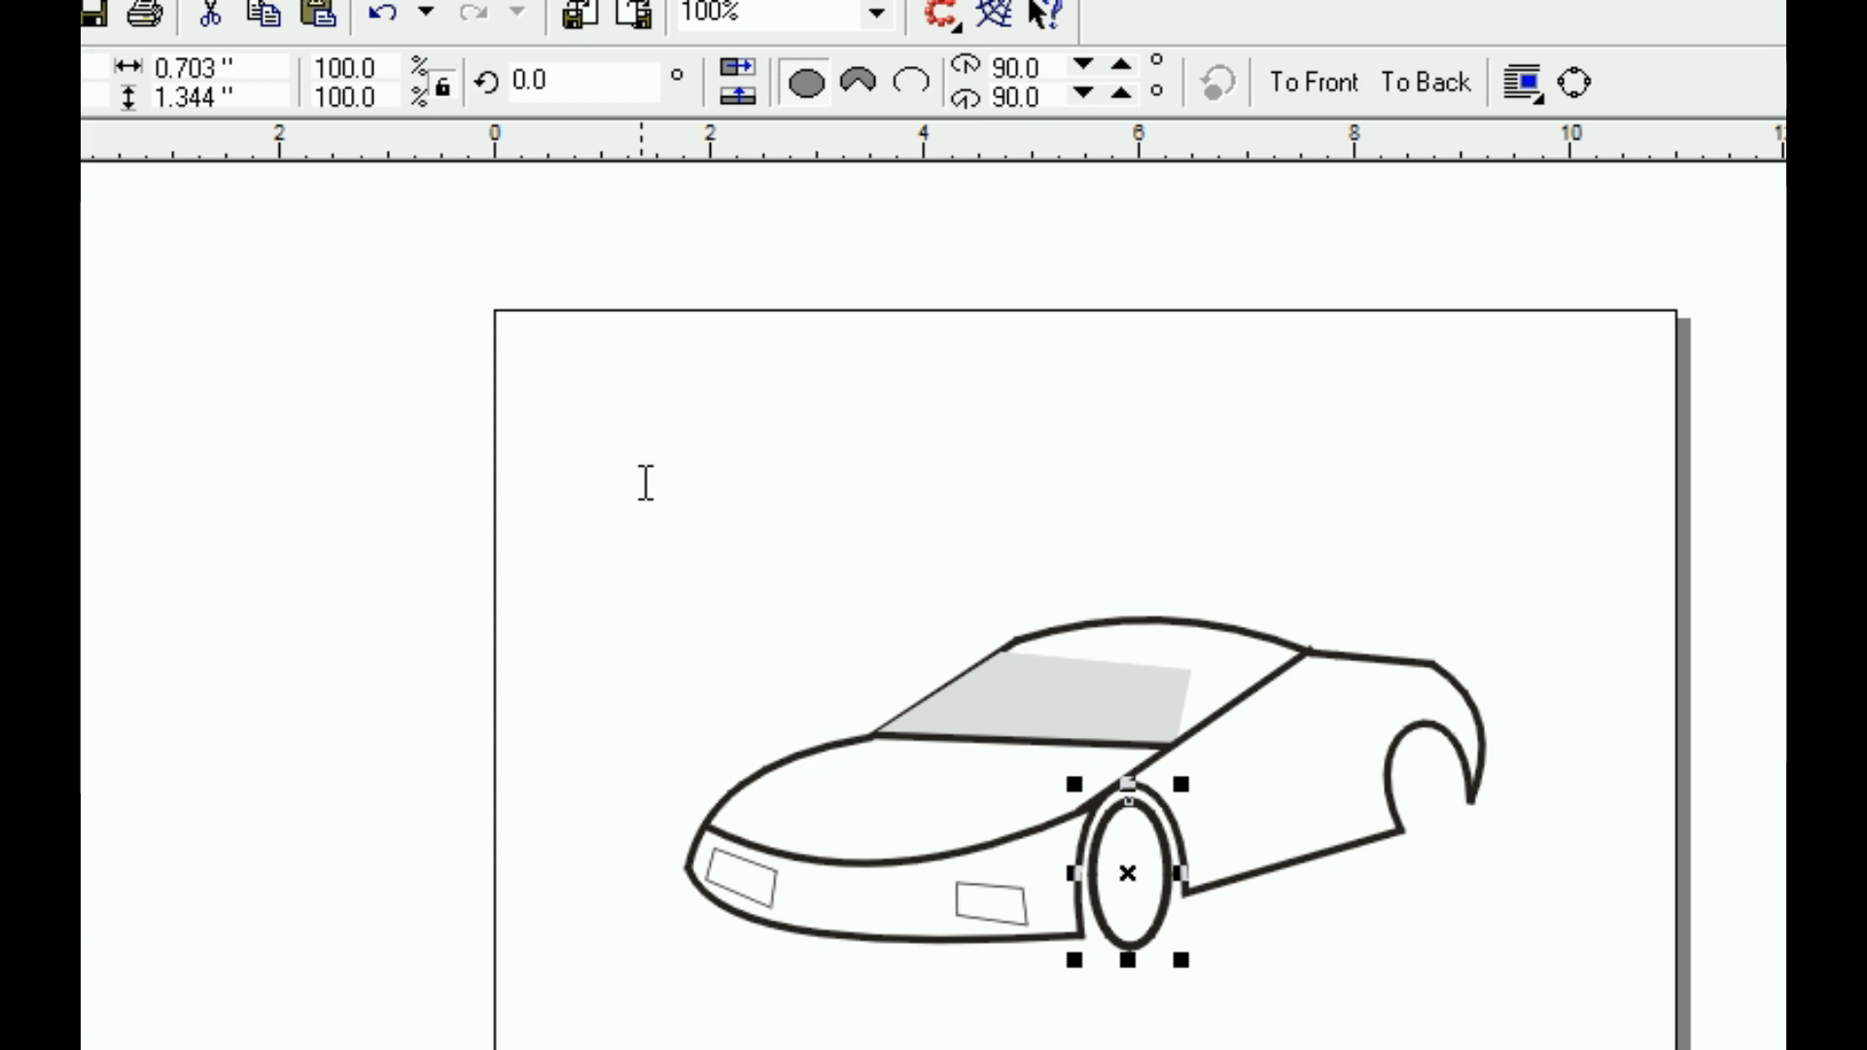
Thicken the front wheel ellipse's outline to about 10 points
{"action": "key", "text": "F12"}
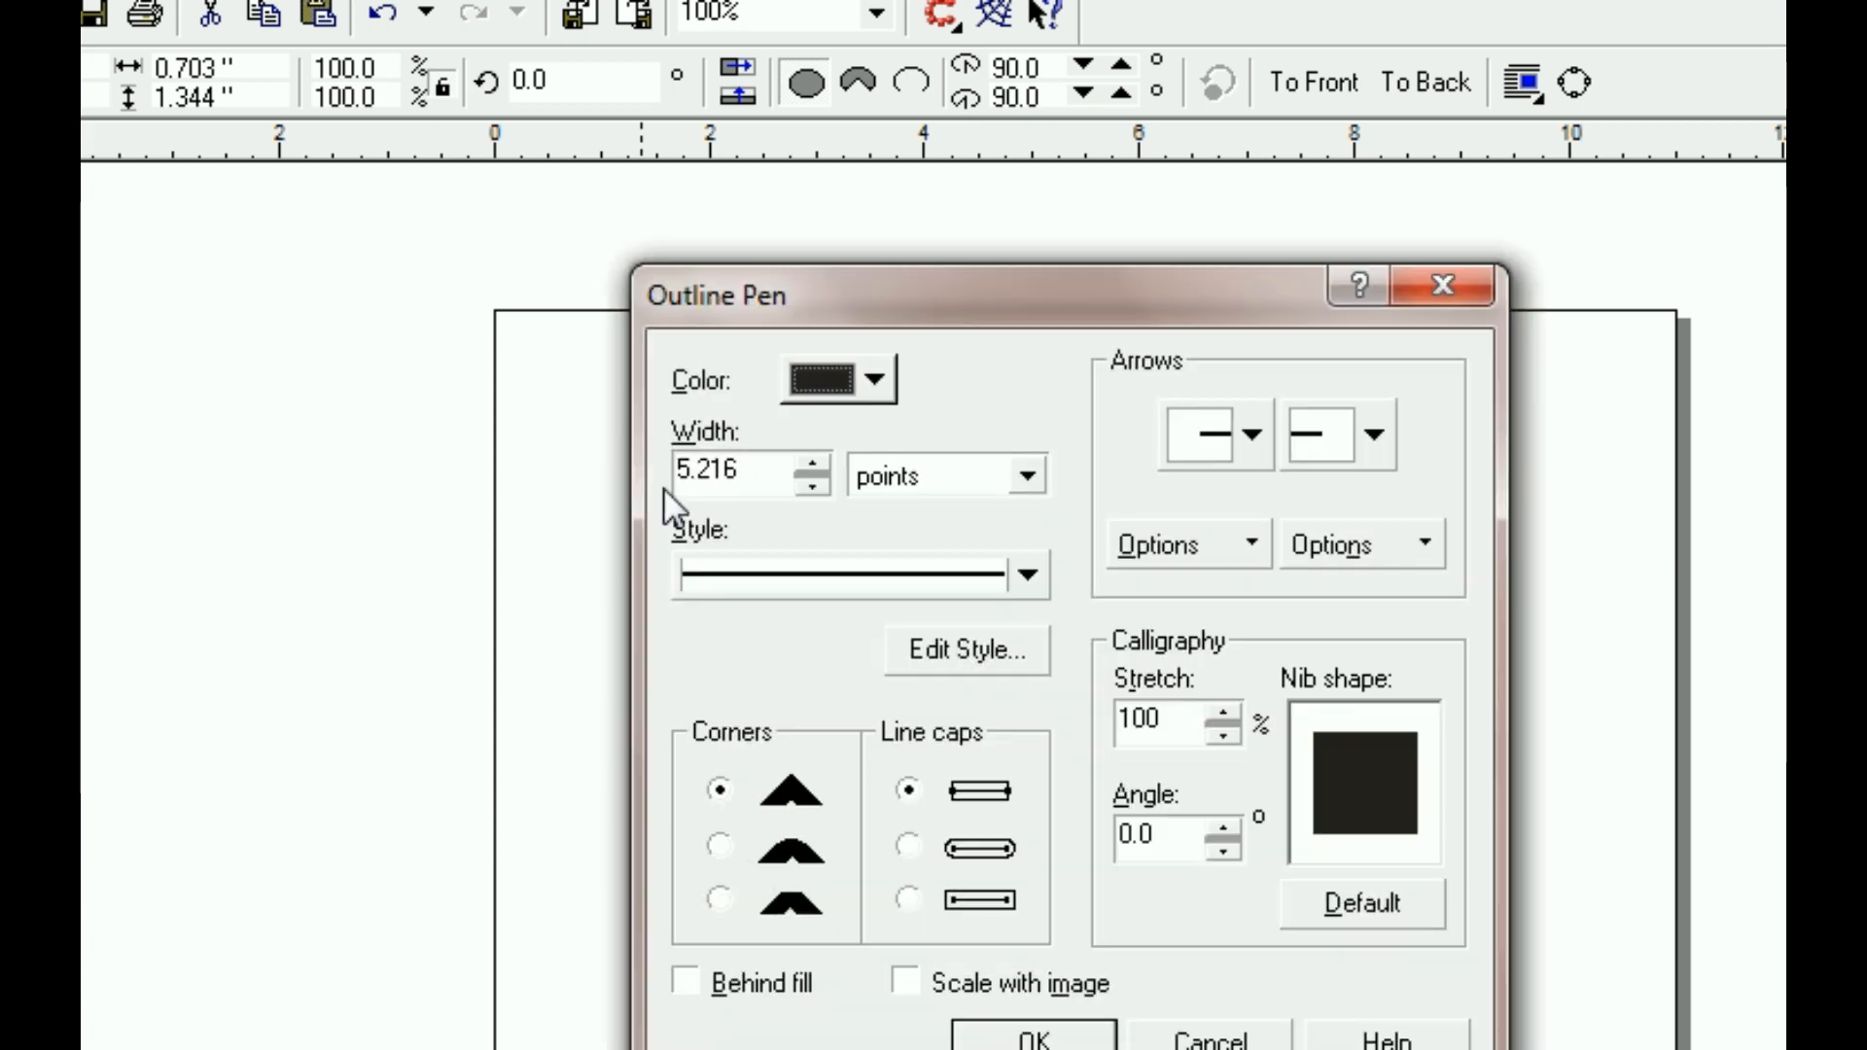
{"action": "left_click_drag", "start_coordinate": [684, 472], "coordinate": [642, 483]}
{"action": "type", "text": "10"}
{"action": "key", "text": "Return"}
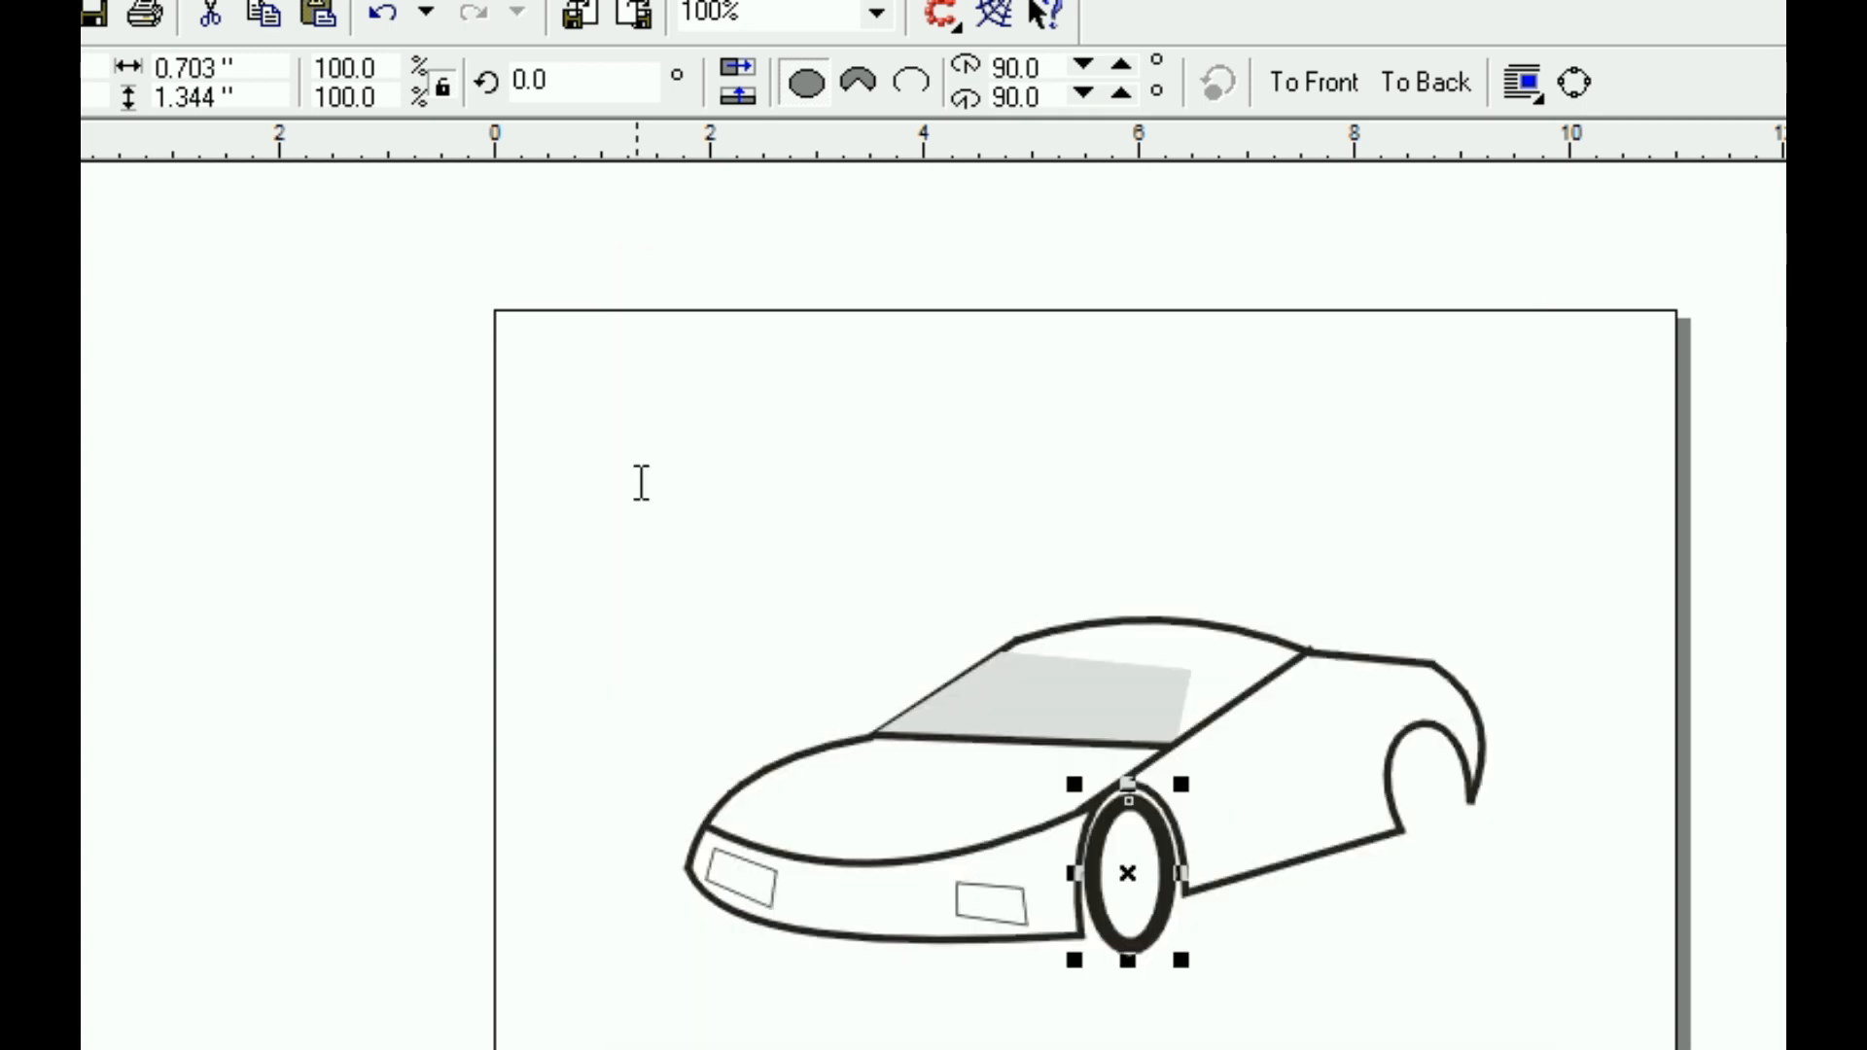
{"action": "left_click", "coordinate": [81, 449]}
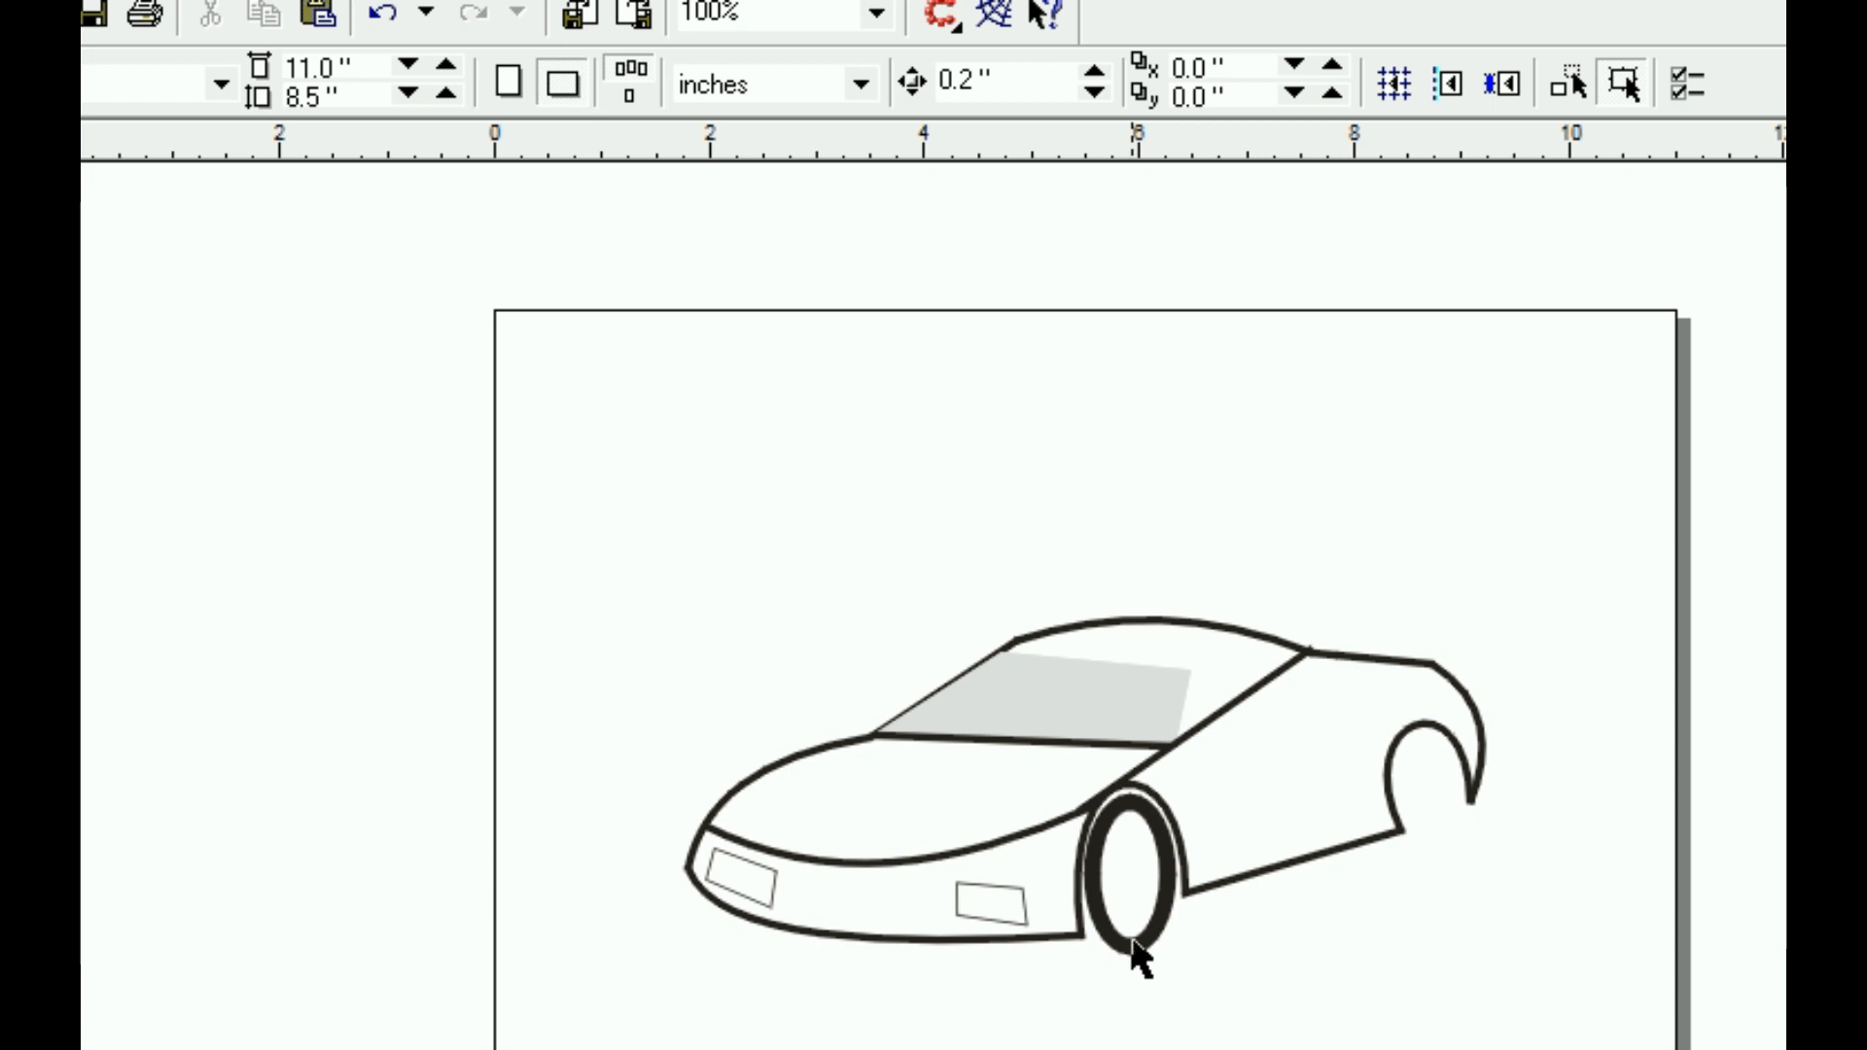
Place a copy of the front wheel in the rear wheel arch and scale it down to fit the smaller arch
{"action": "left_click", "coordinate": [1134, 949]}
{"action": "left_click_drag", "start_coordinate": [1125, 871], "coordinate": [1426, 795]}
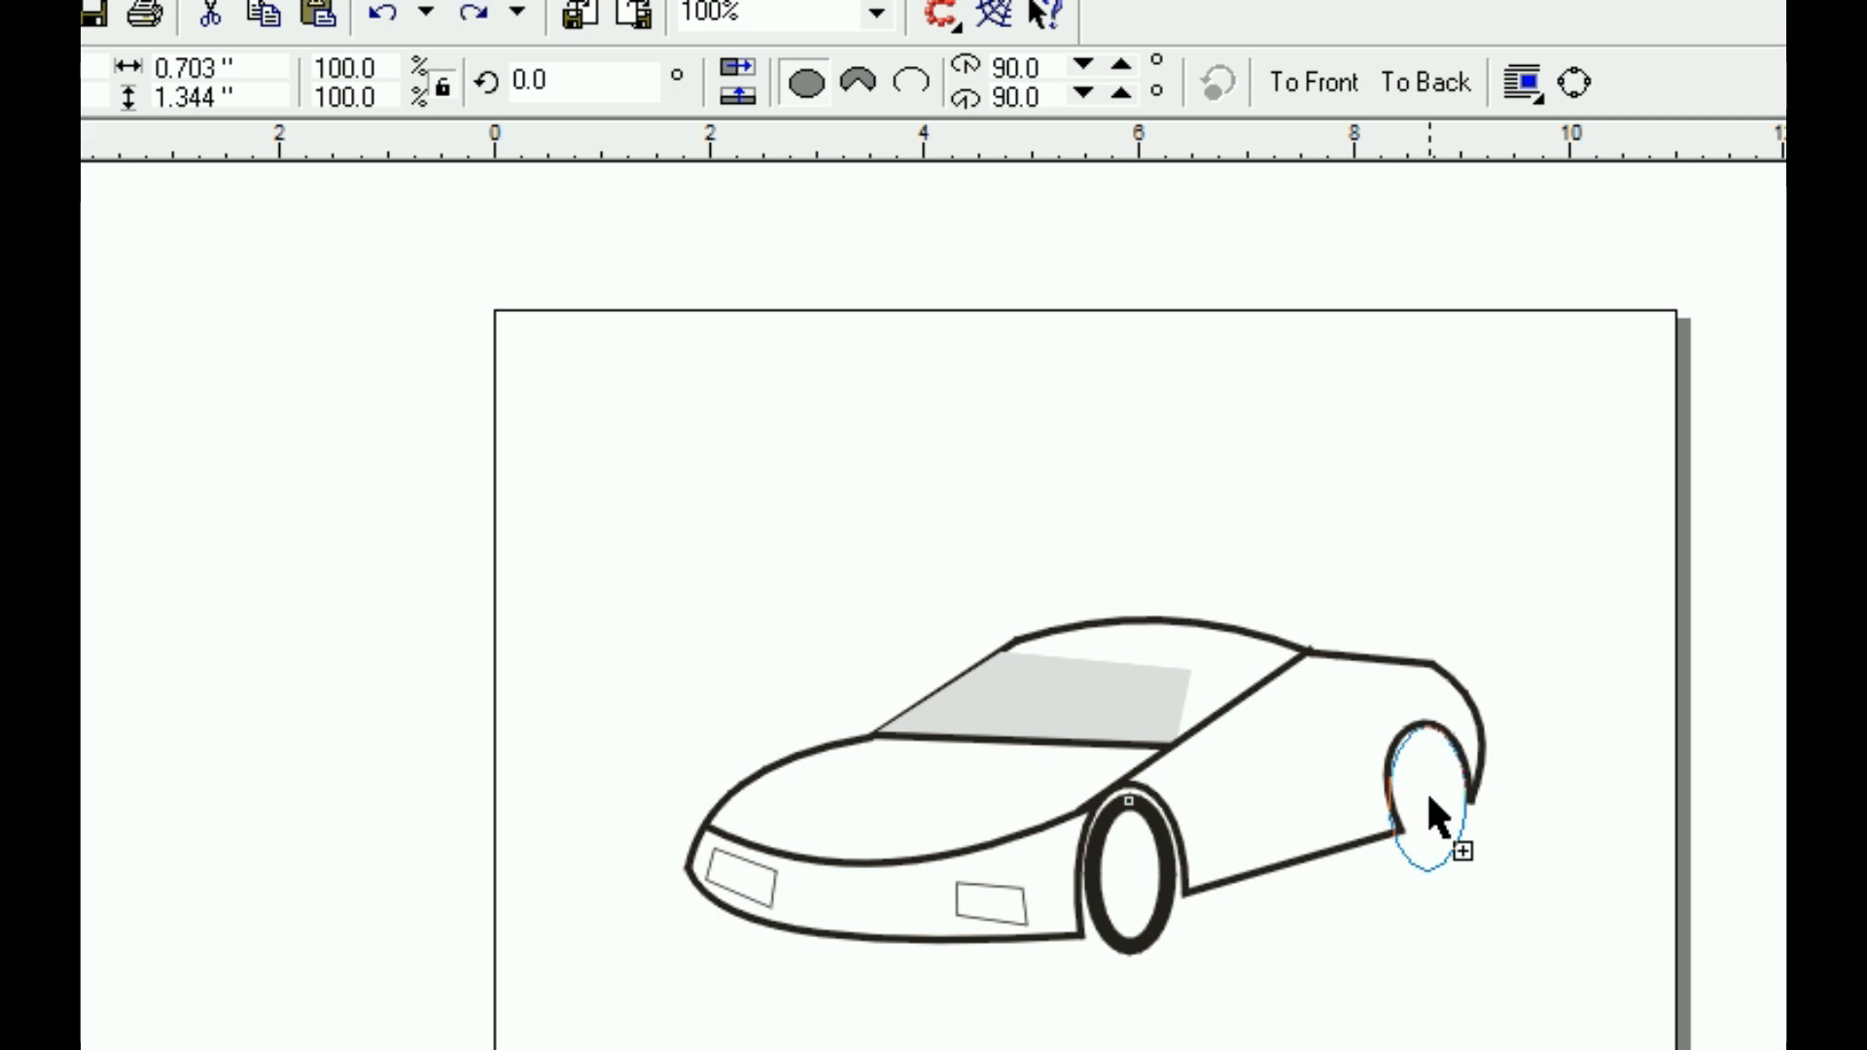
{"action": "left_click_drag", "start_coordinate": [1378, 890], "coordinate": [1431, 863]}
{"action": "left_click", "coordinate": [1367, 930]}
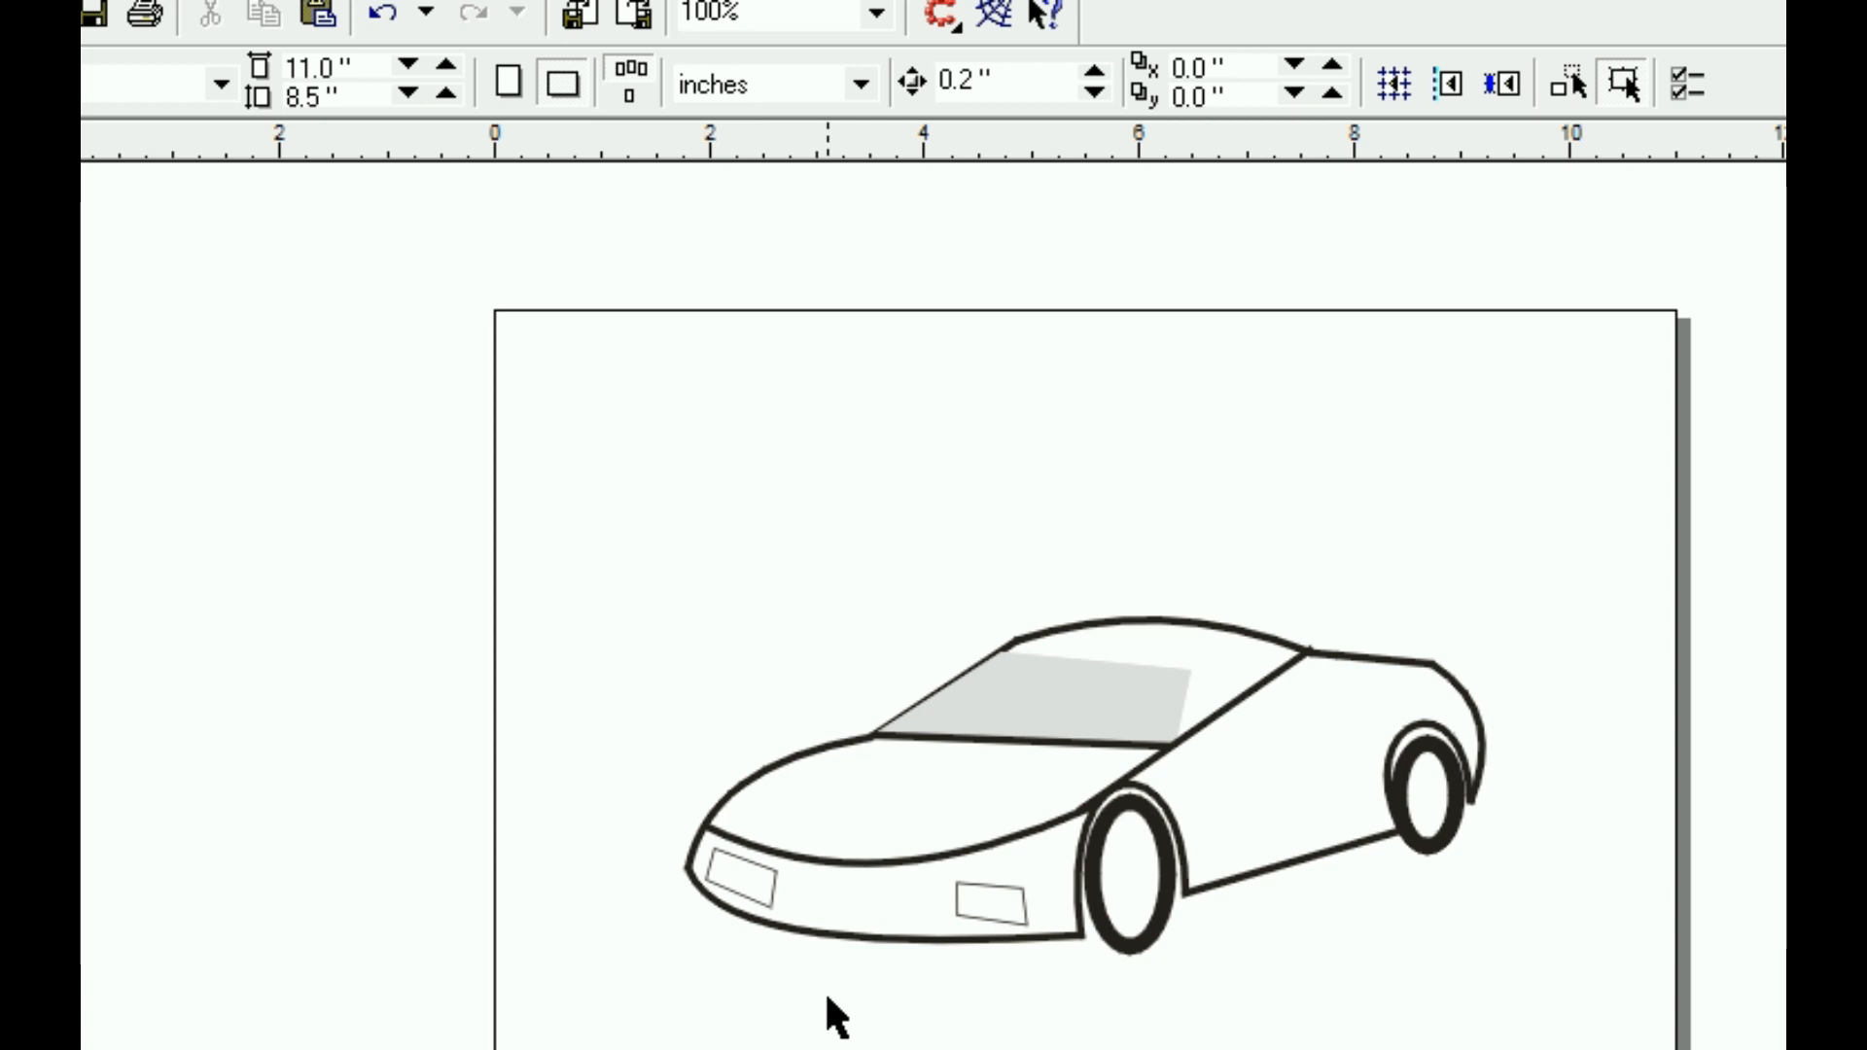
Draw a straight line about 2.2 inches wide above the gray windshield, from the roof's front corner to the side pillar
{"action": "left_click", "coordinate": [1154, 676]}
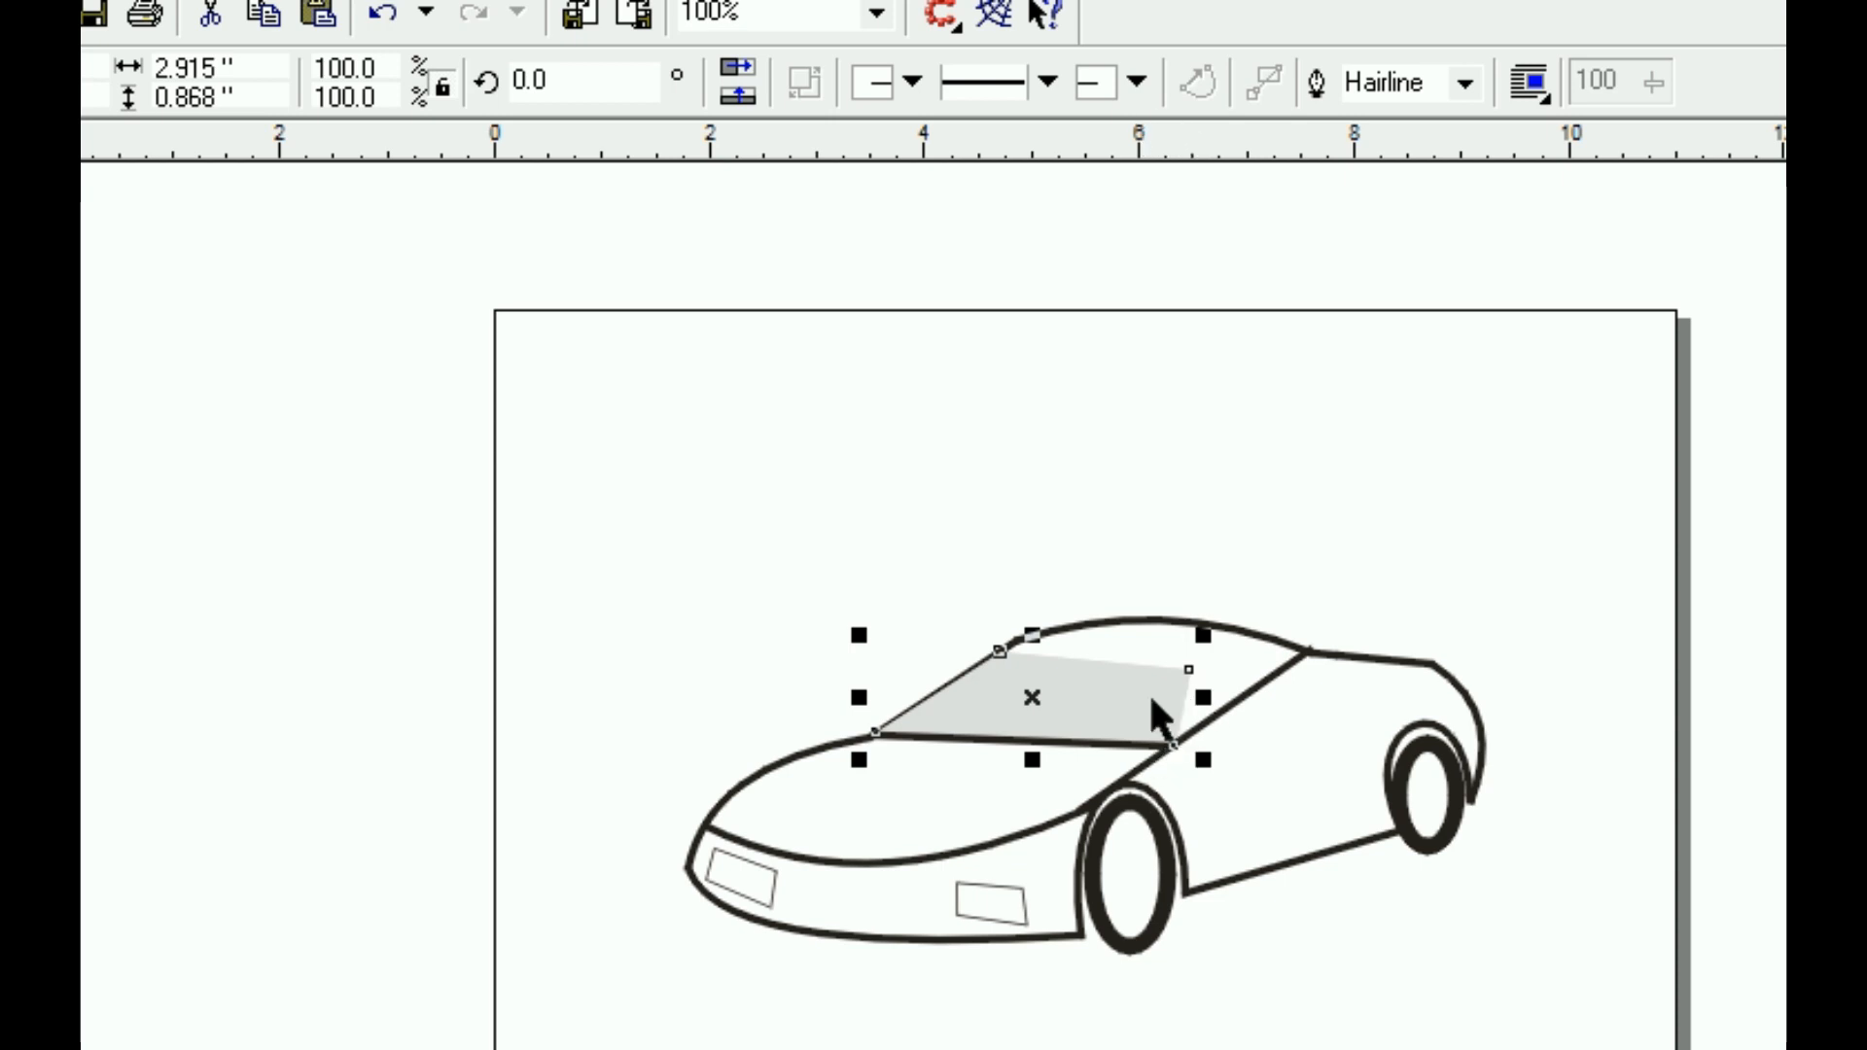
{"action": "left_click", "coordinate": [1064, 698]}
{"action": "key", "text": "Escape"}
{"action": "left_click", "coordinate": [1036, 669]}
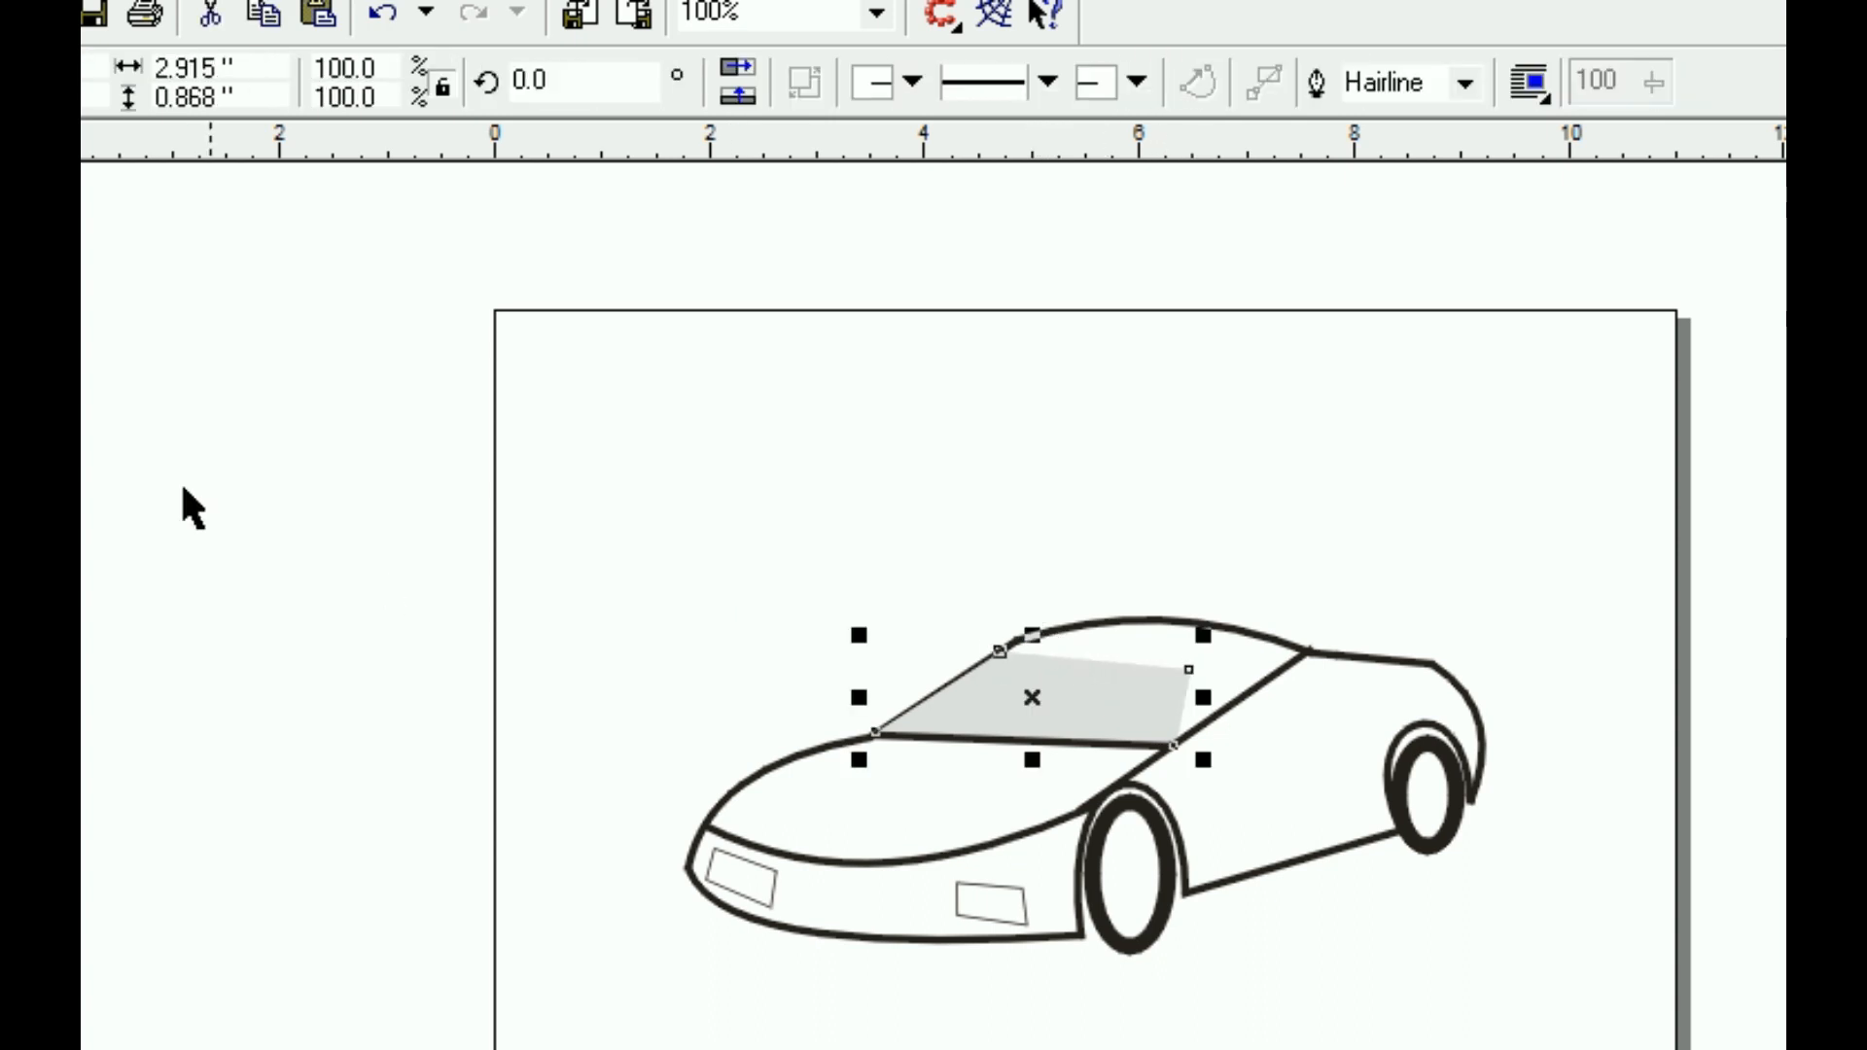
{"action": "key", "text": "F5"}
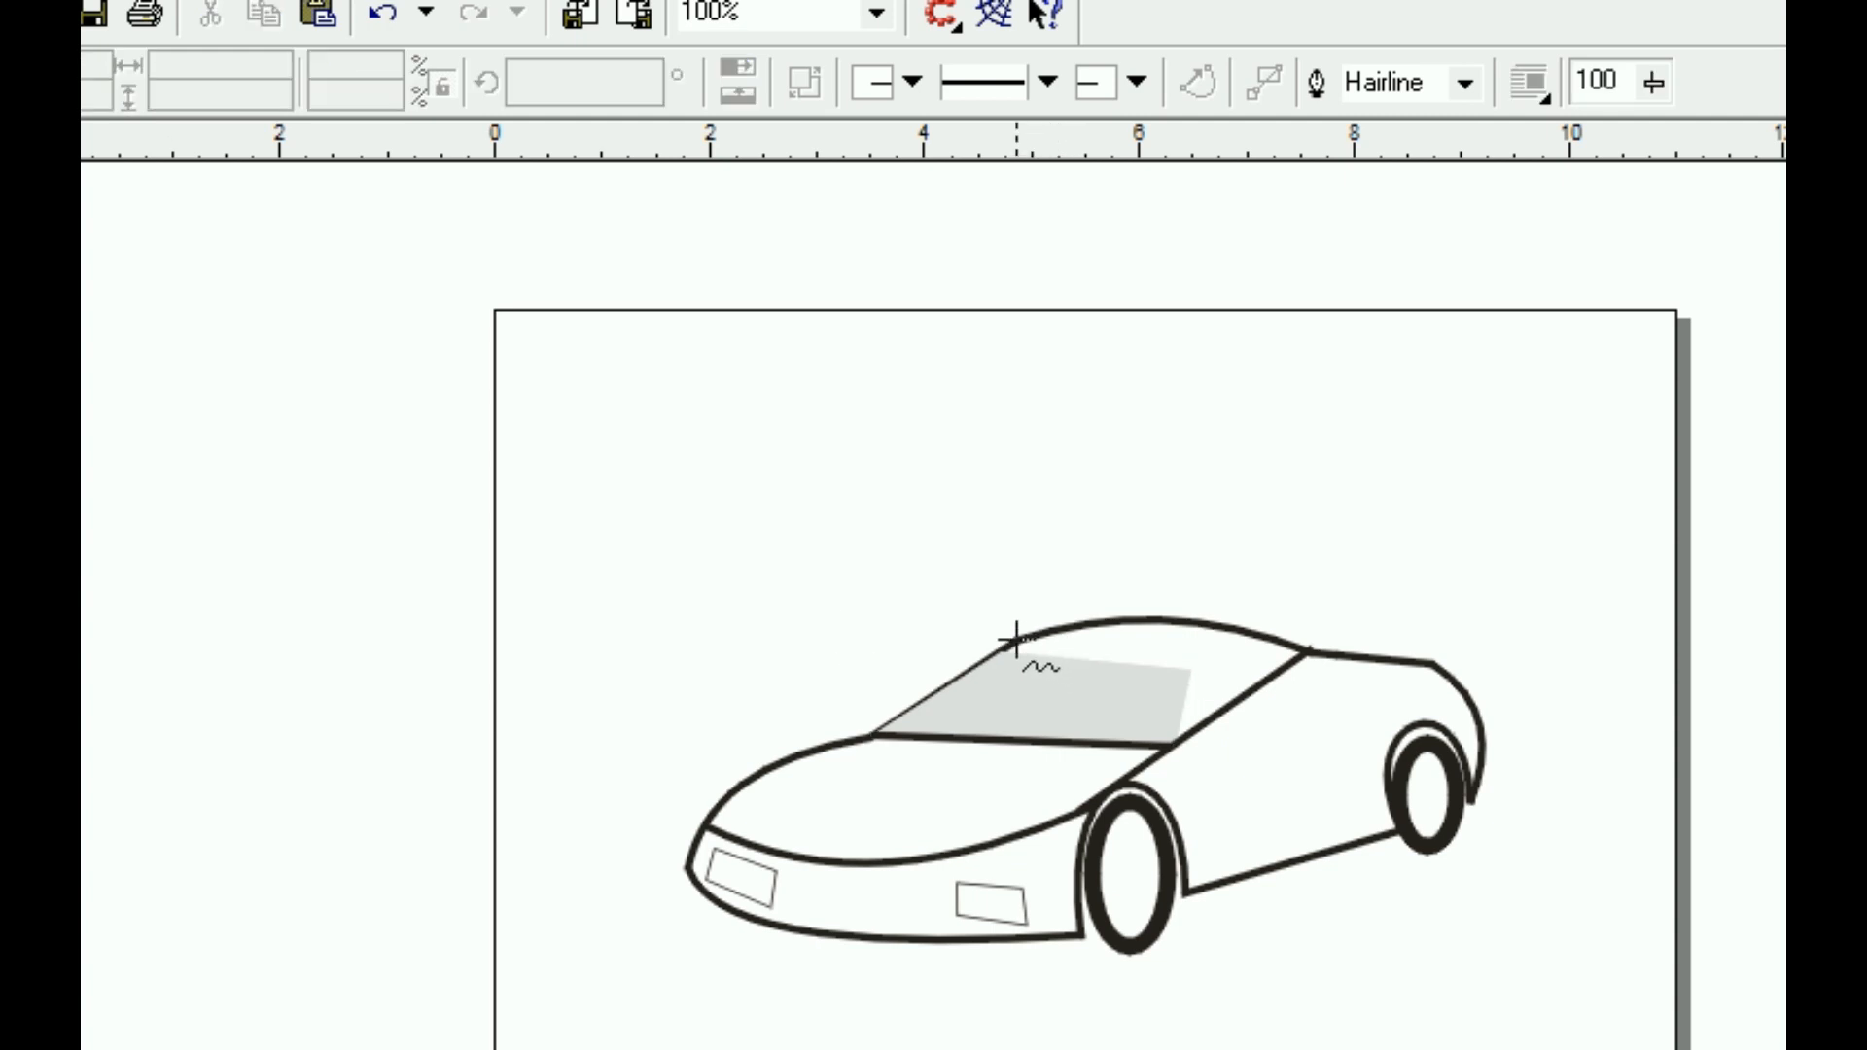
{"action": "left_click", "coordinate": [1015, 639]}
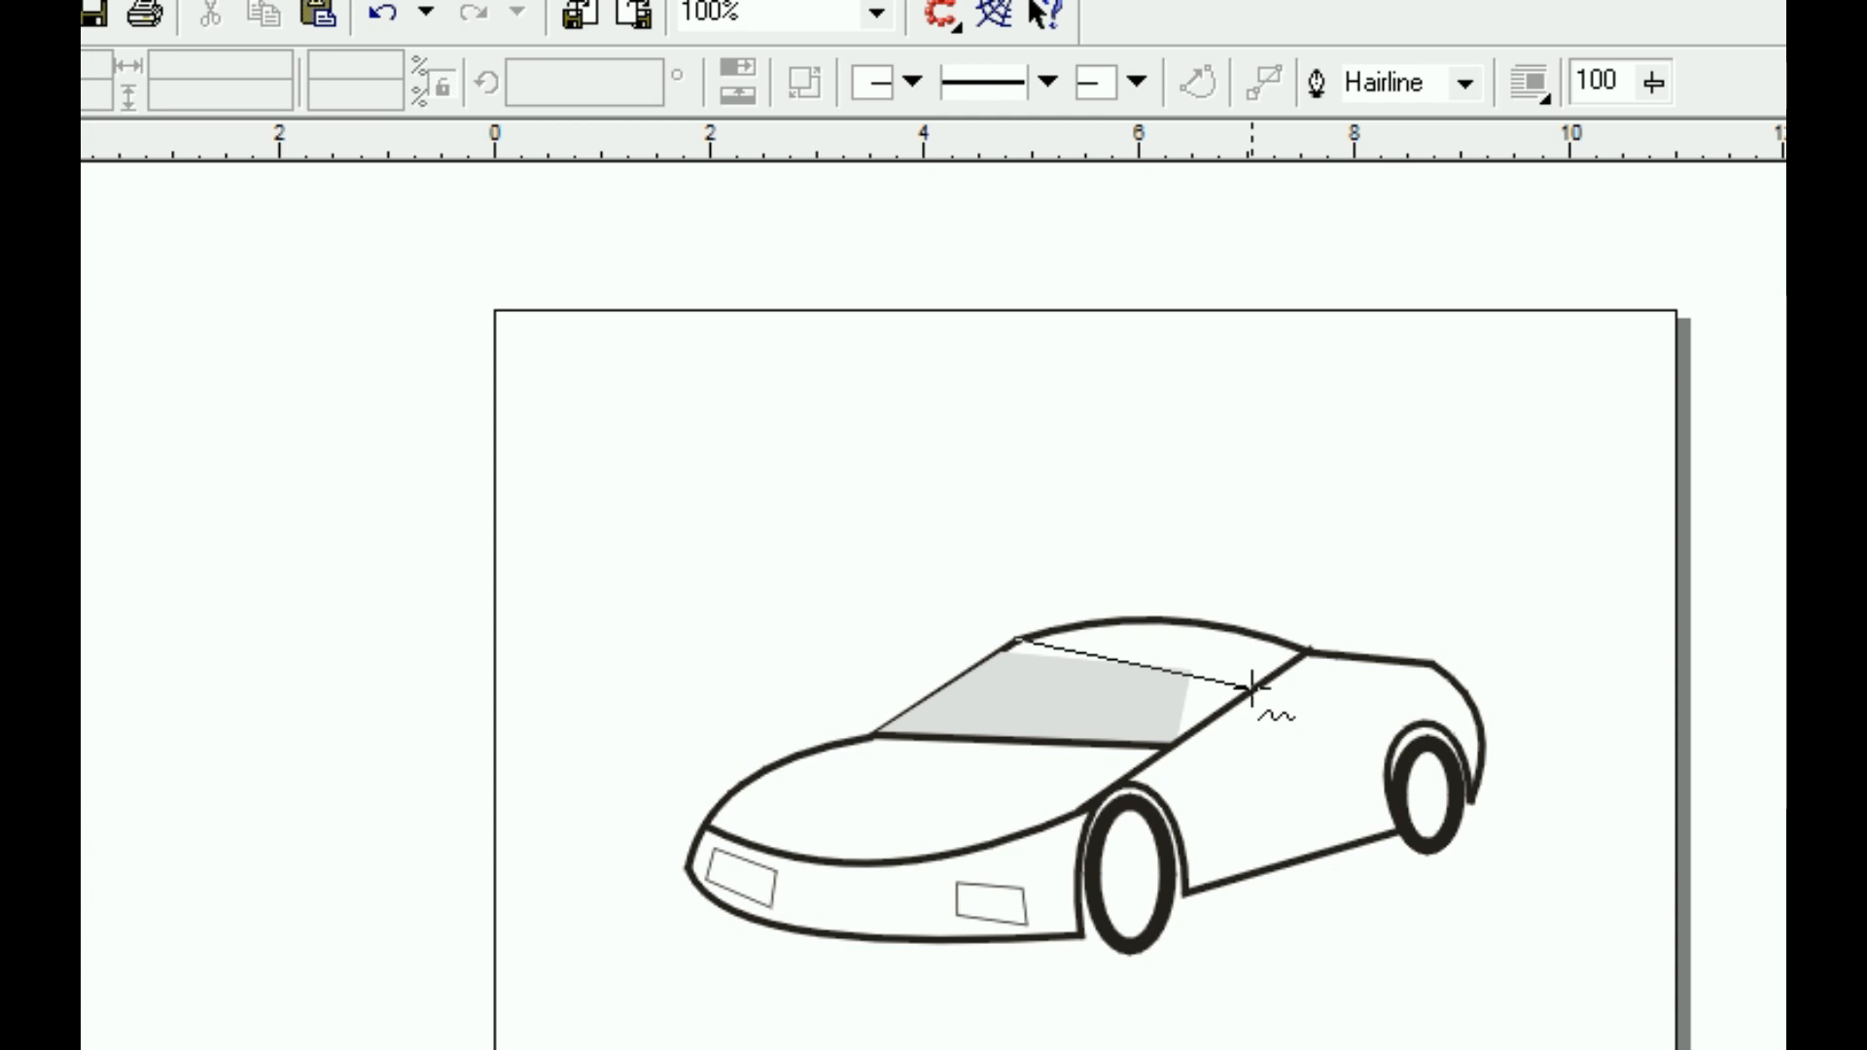
{"action": "left_click", "coordinate": [1251, 688]}
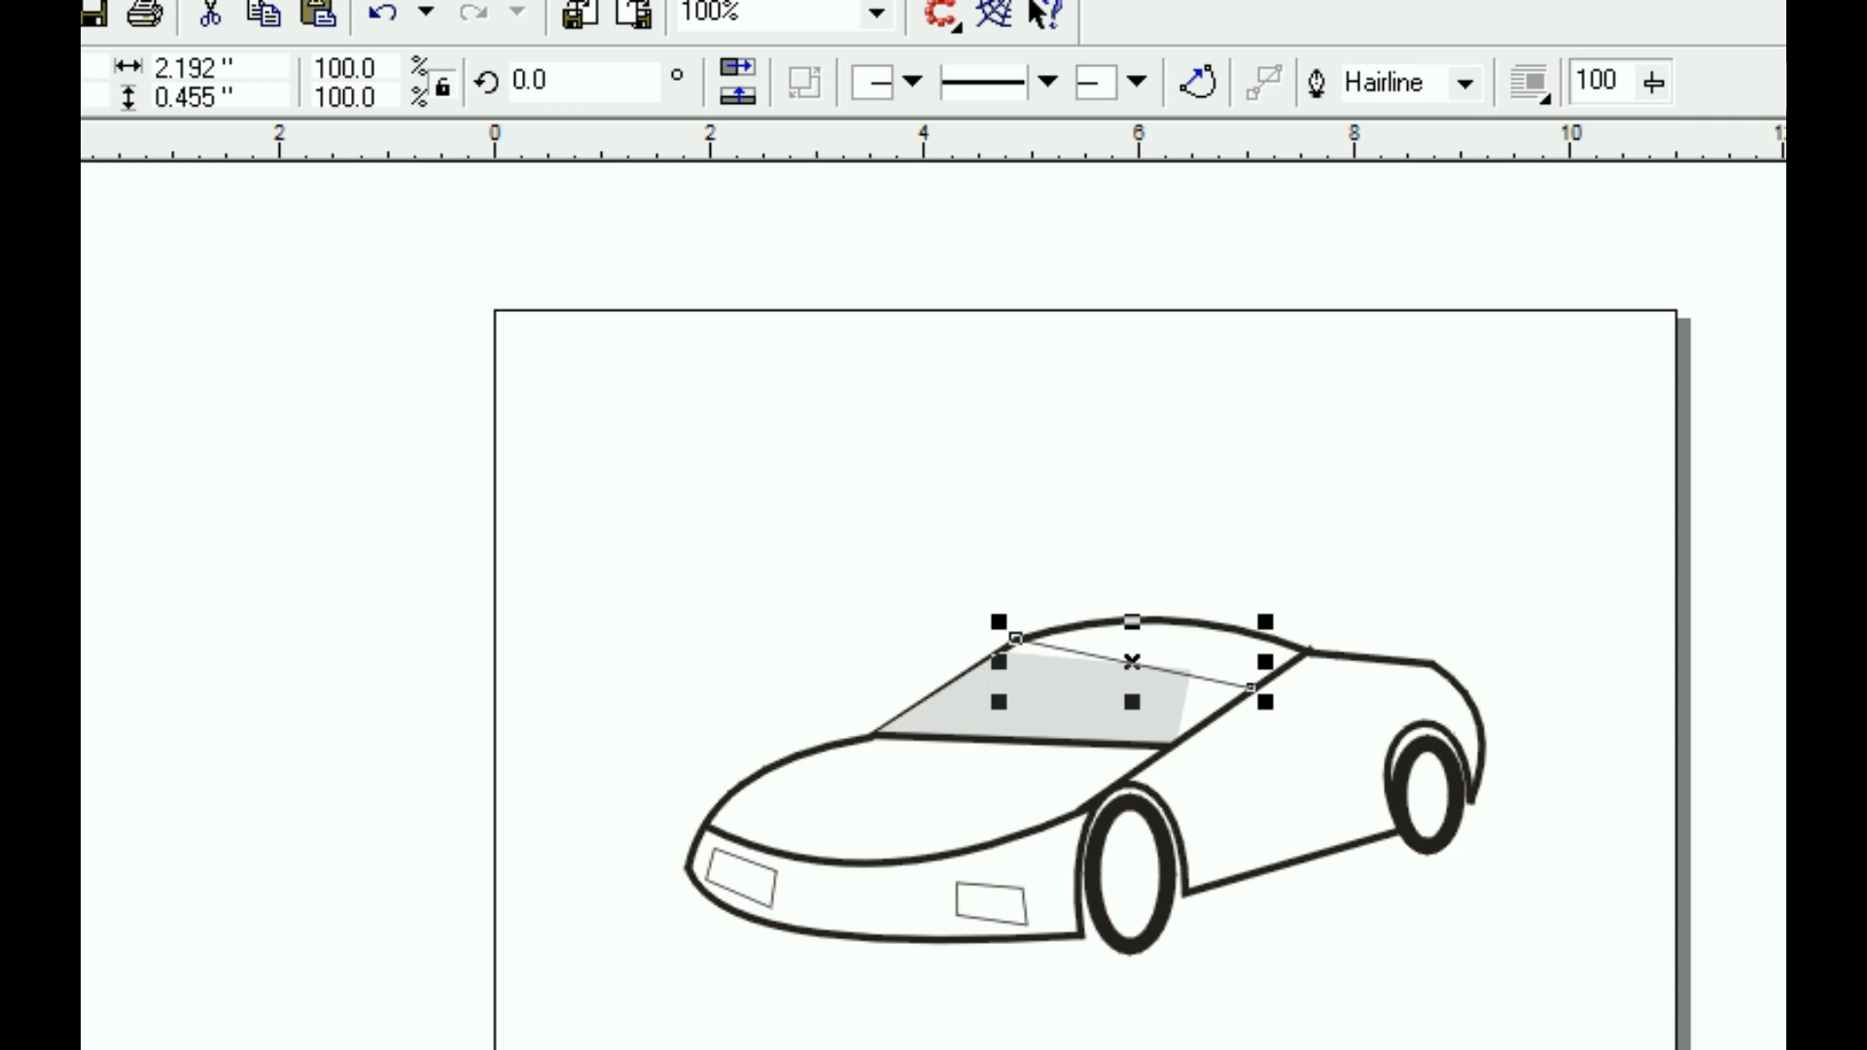
Adjust both end nodes of the line above the windshield to fit the roof's front corner and the side pillar
{"action": "key", "text": "F10"}
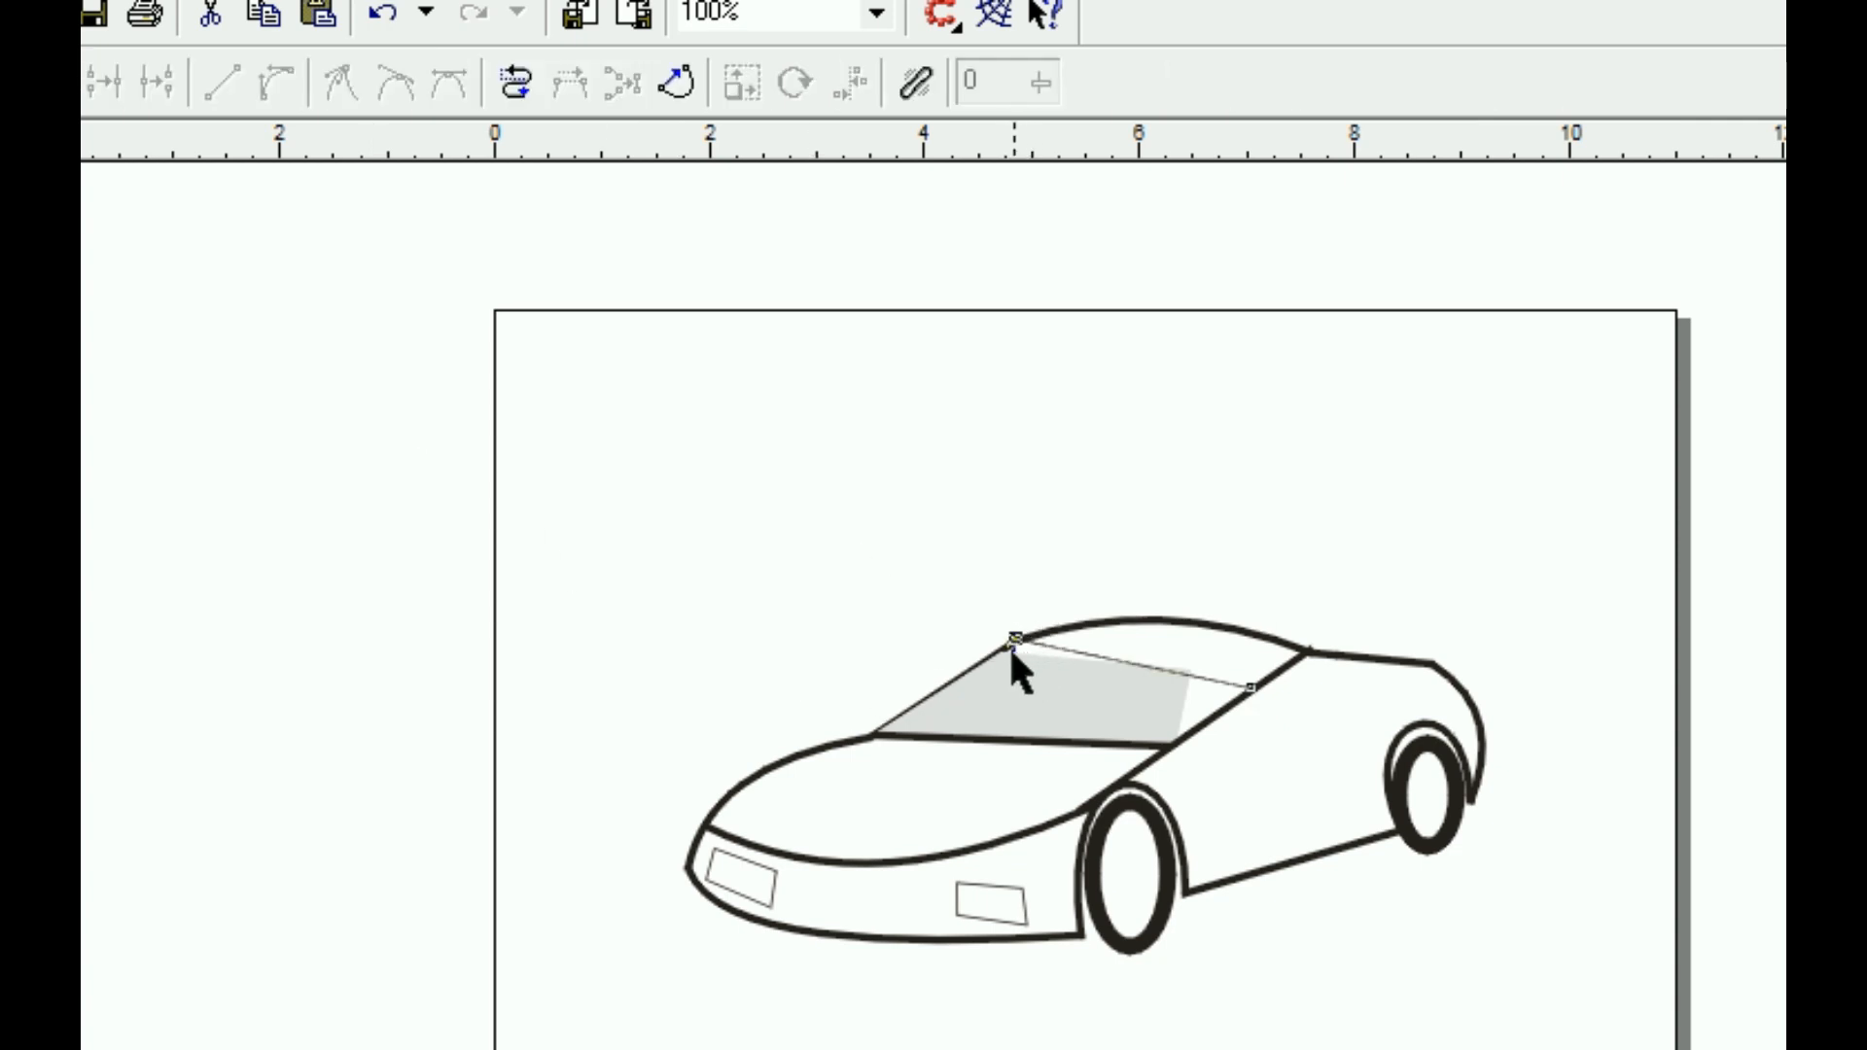
{"action": "left_click_drag", "start_coordinate": [1012, 646], "coordinate": [1002, 646]}
{"action": "left_click_drag", "start_coordinate": [1250, 686], "coordinate": [1246, 683]}
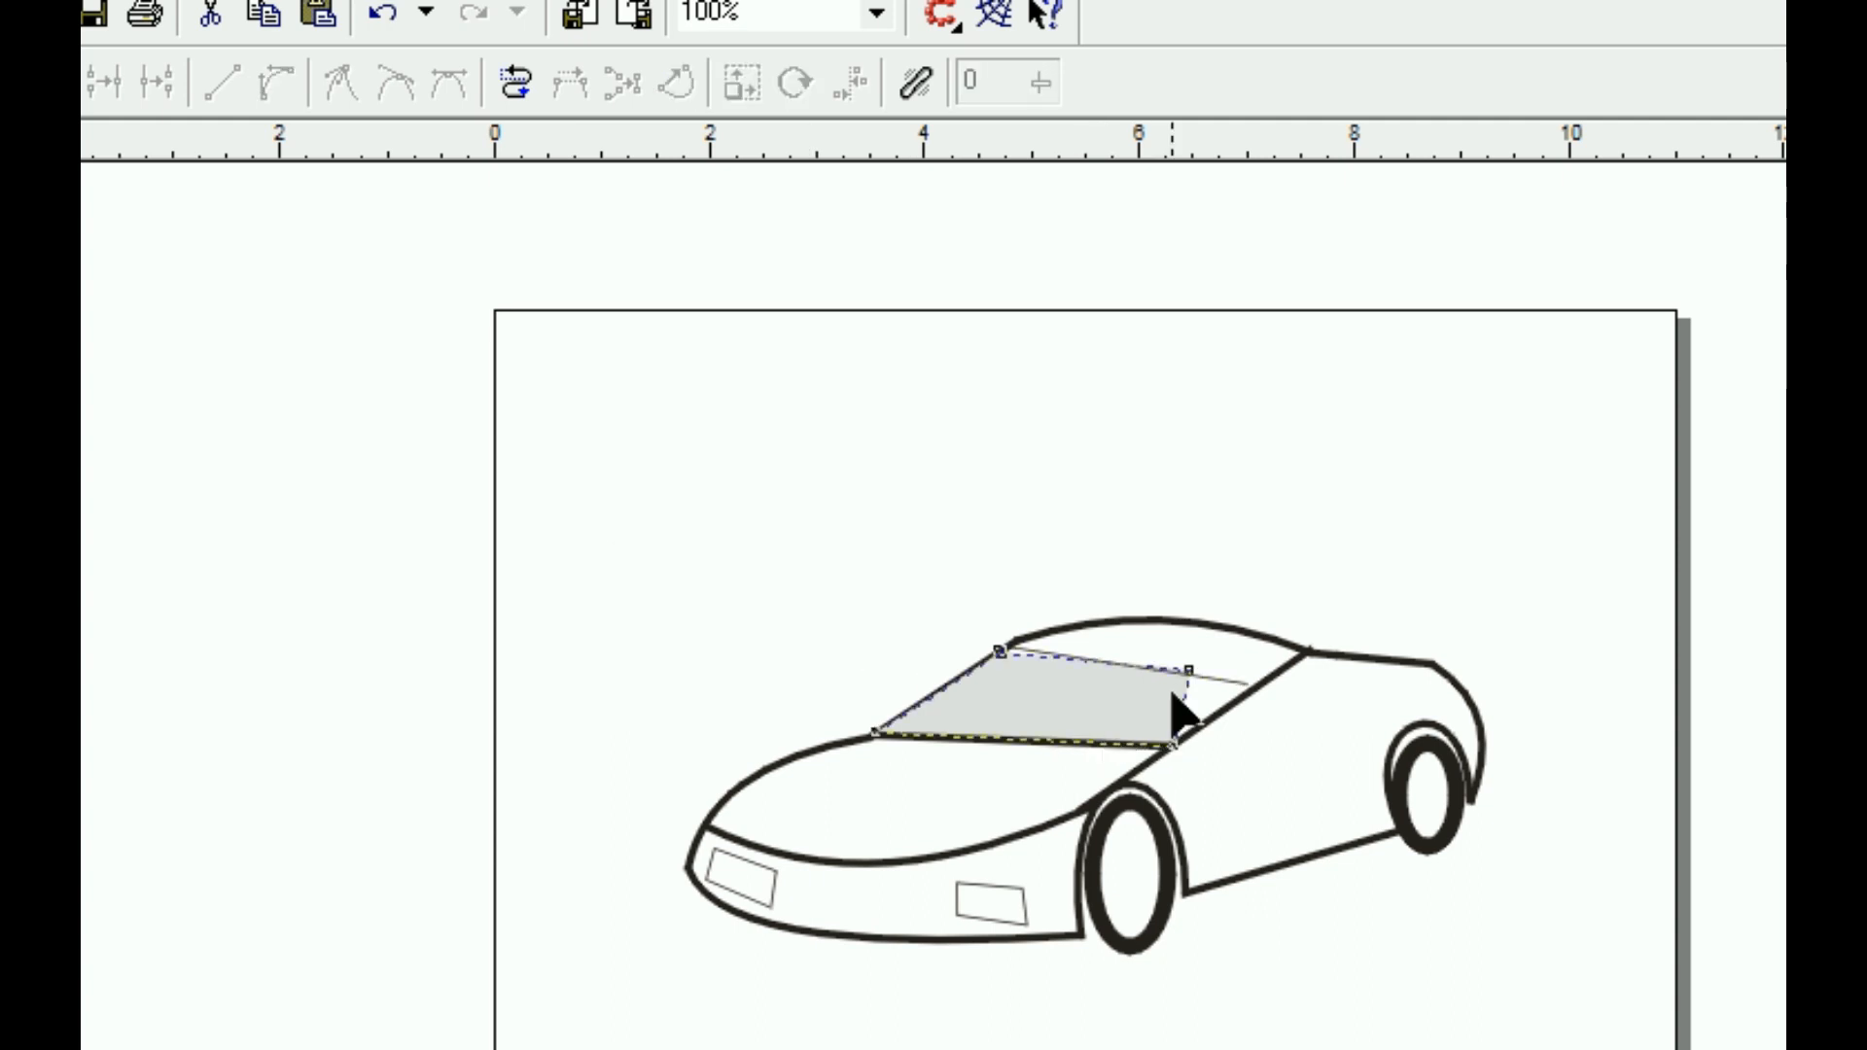
Reshape the gray windshield by moving its upper corner nodes out to the side pillar and towards the roof's front corner
{"action": "left_click_drag", "start_coordinate": [1245, 682], "coordinate": [1246, 687]}
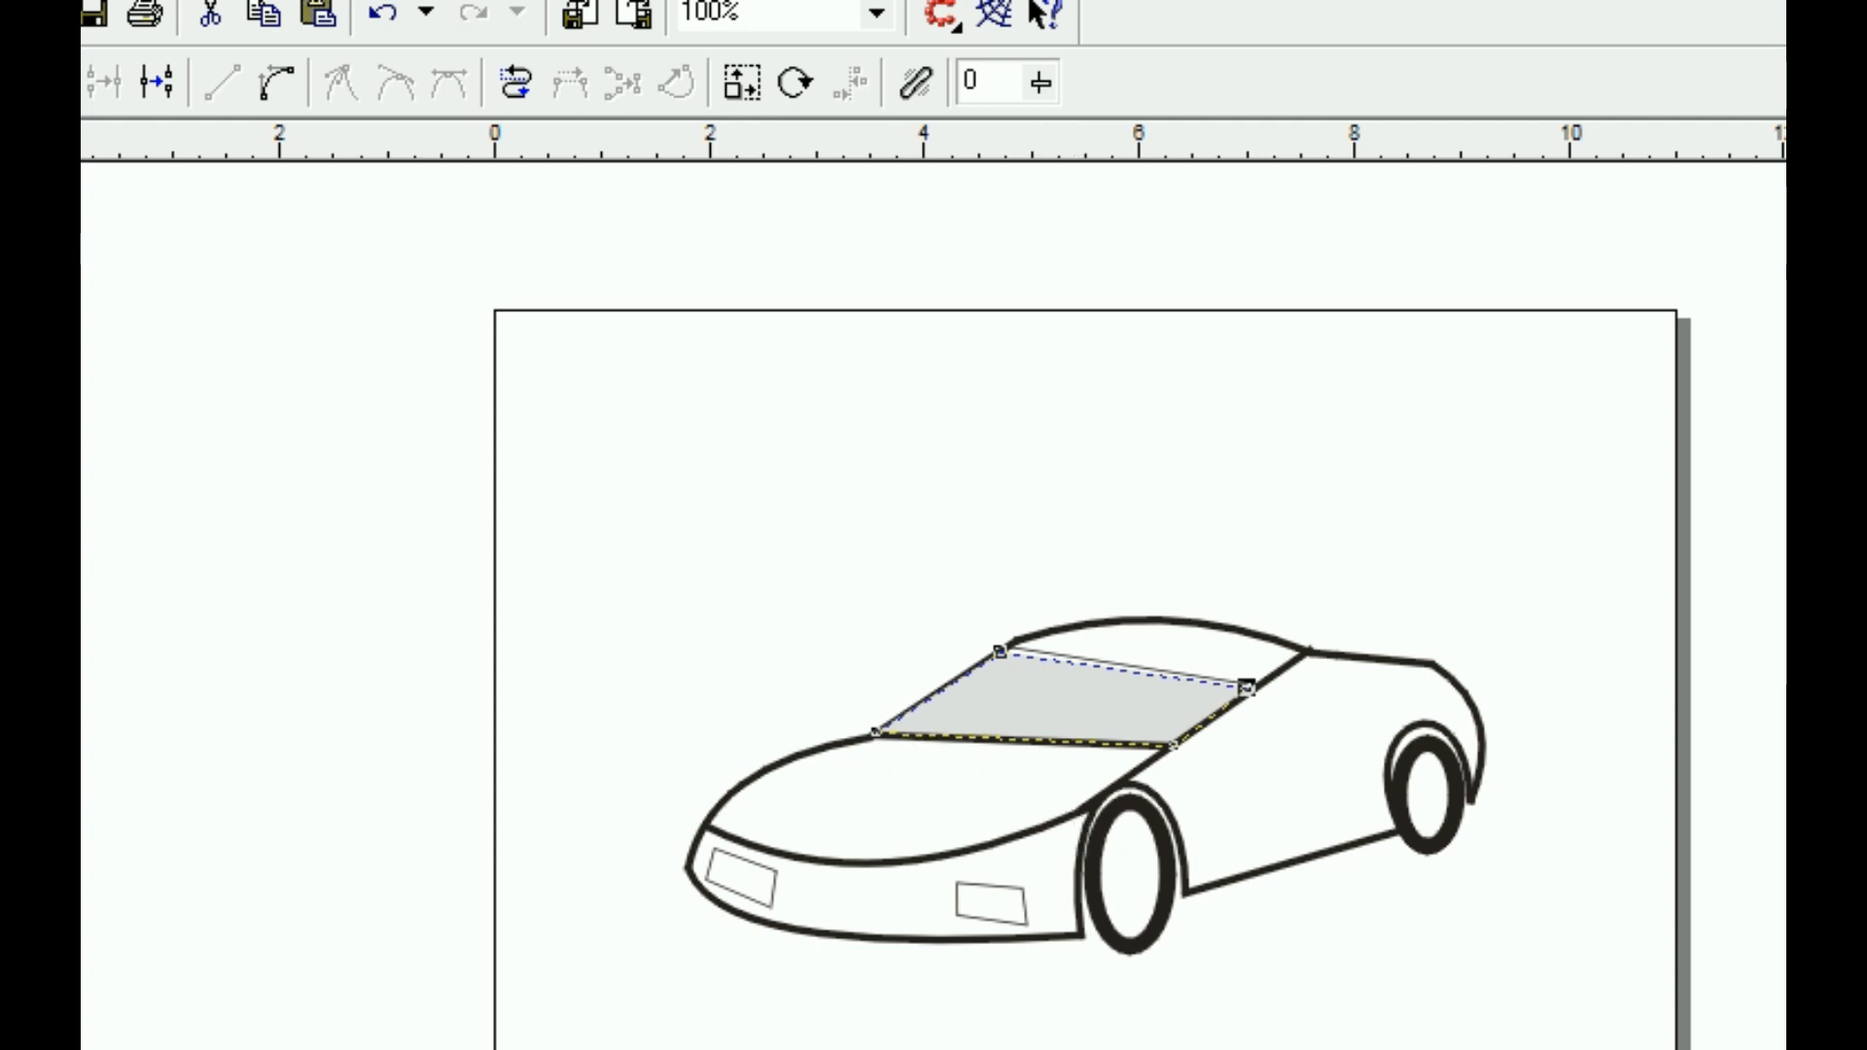
{"action": "key", "text": "space"}
{"action": "left_click", "coordinate": [334, 551]}
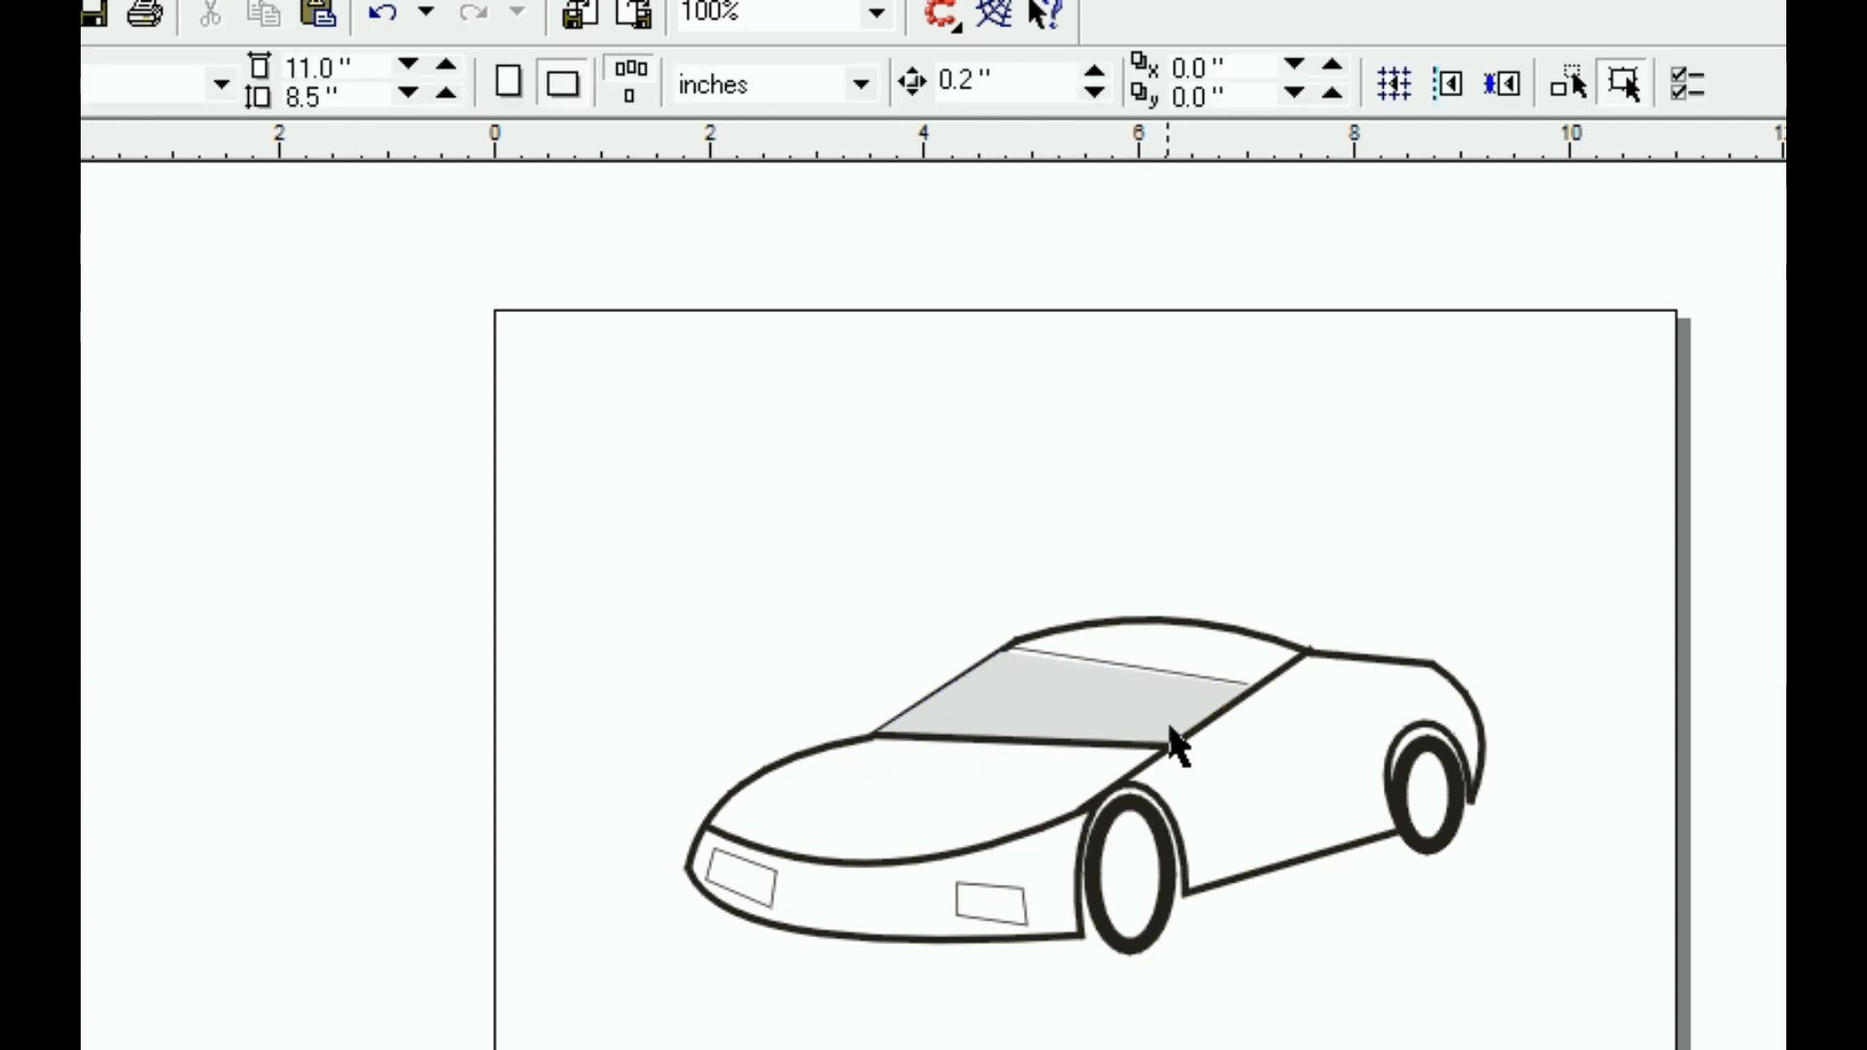
{"action": "left_click", "coordinate": [1165, 715]}
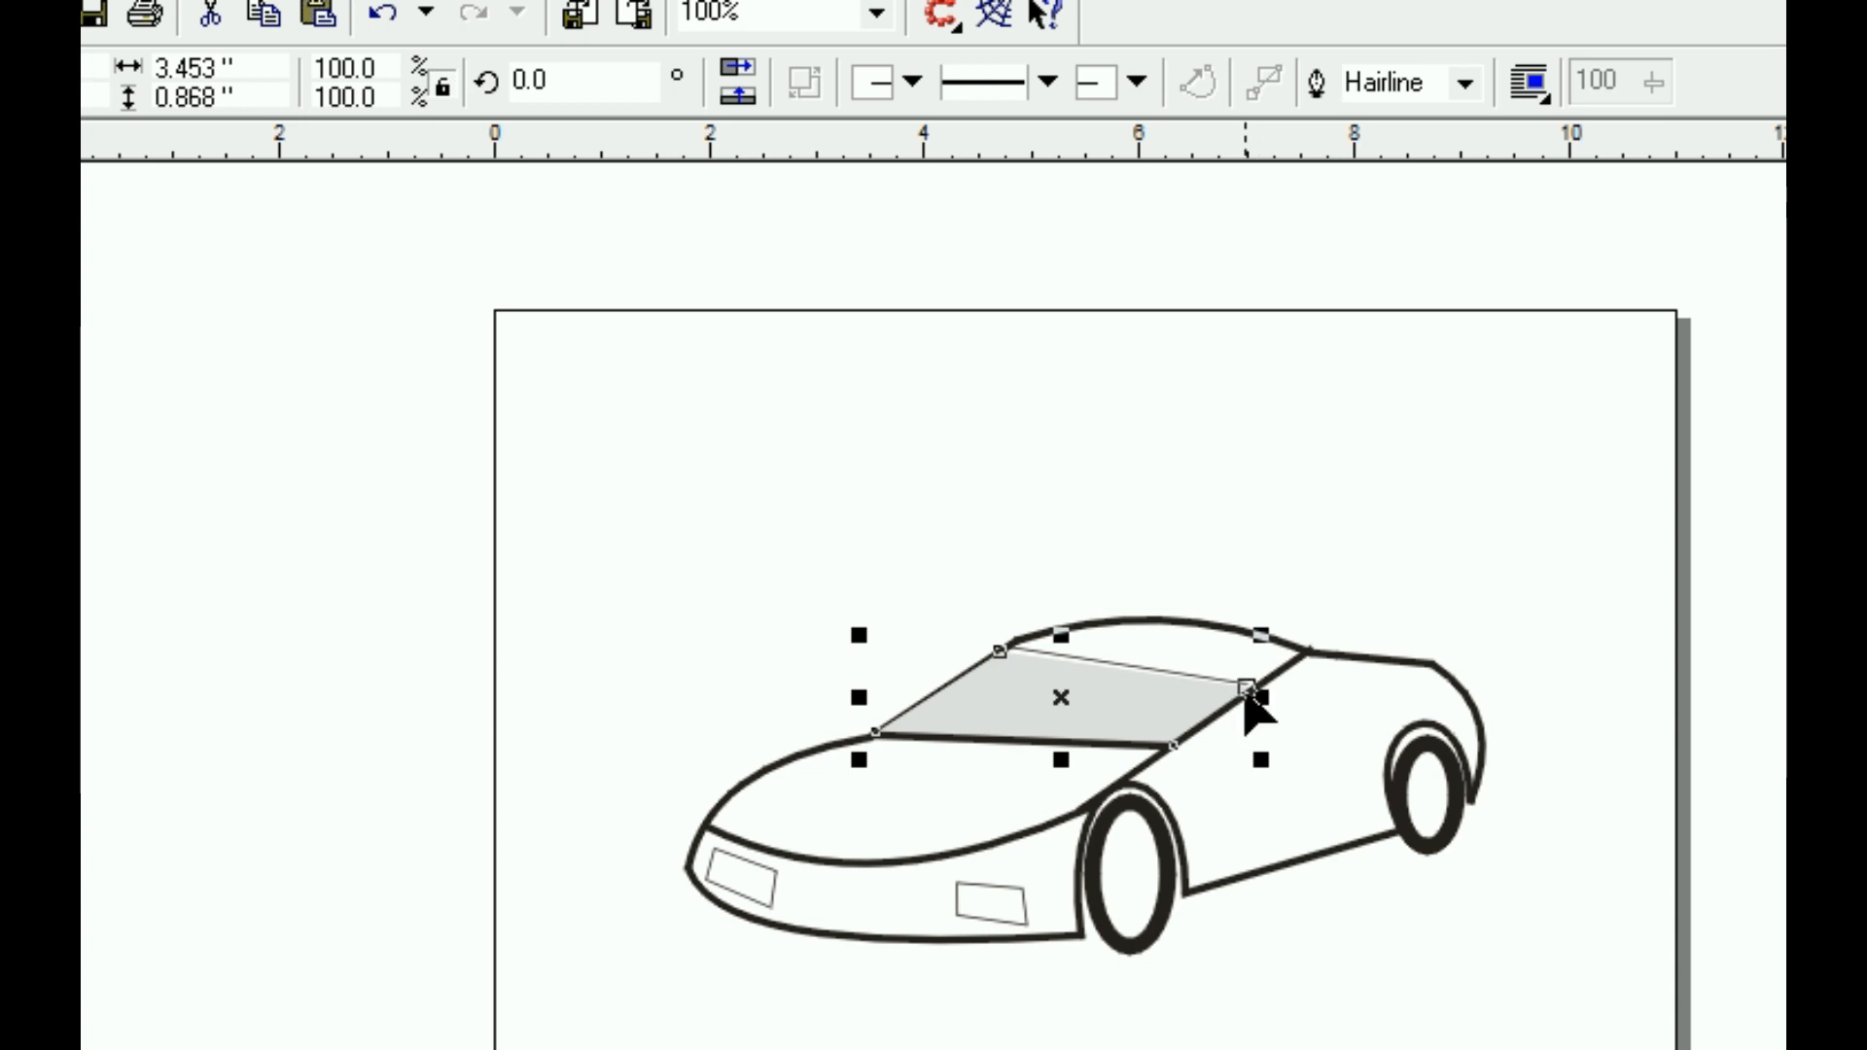
{"action": "left_click_drag", "start_coordinate": [1249, 693], "coordinate": [1254, 694]}
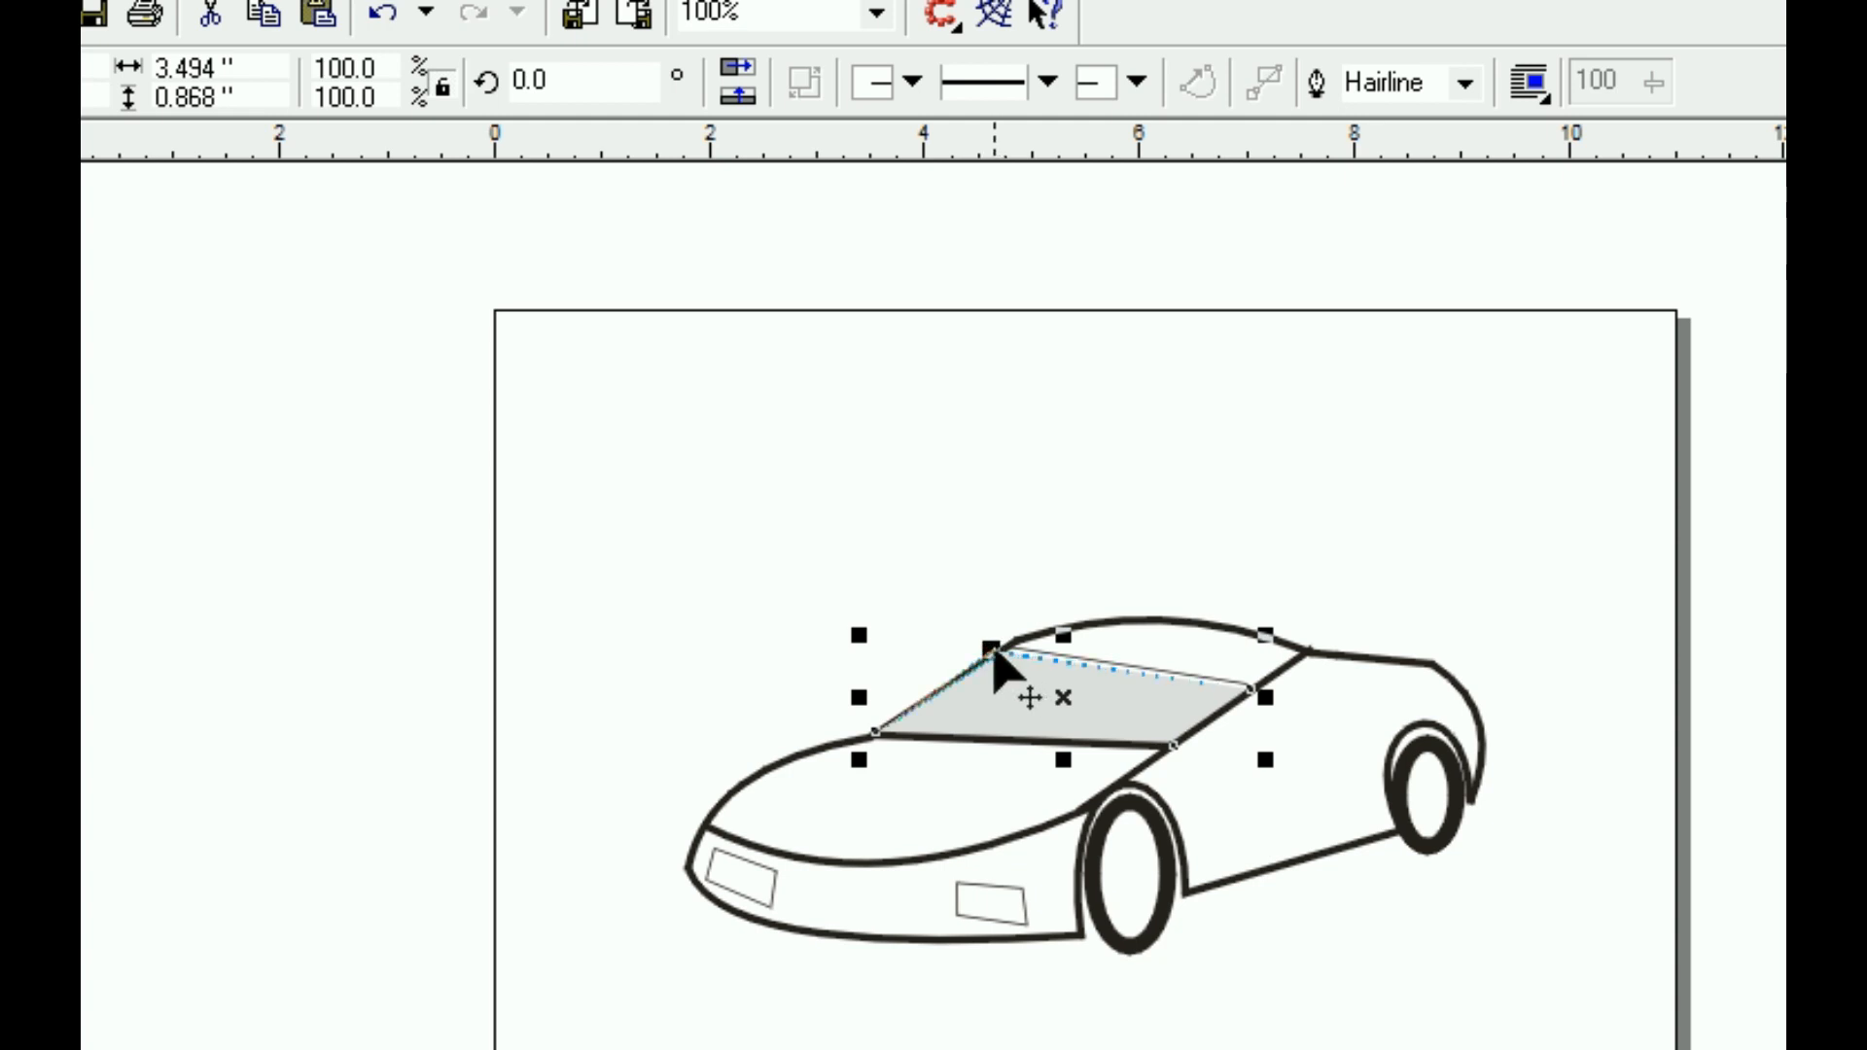
{"action": "left_click", "coordinate": [651, 618]}
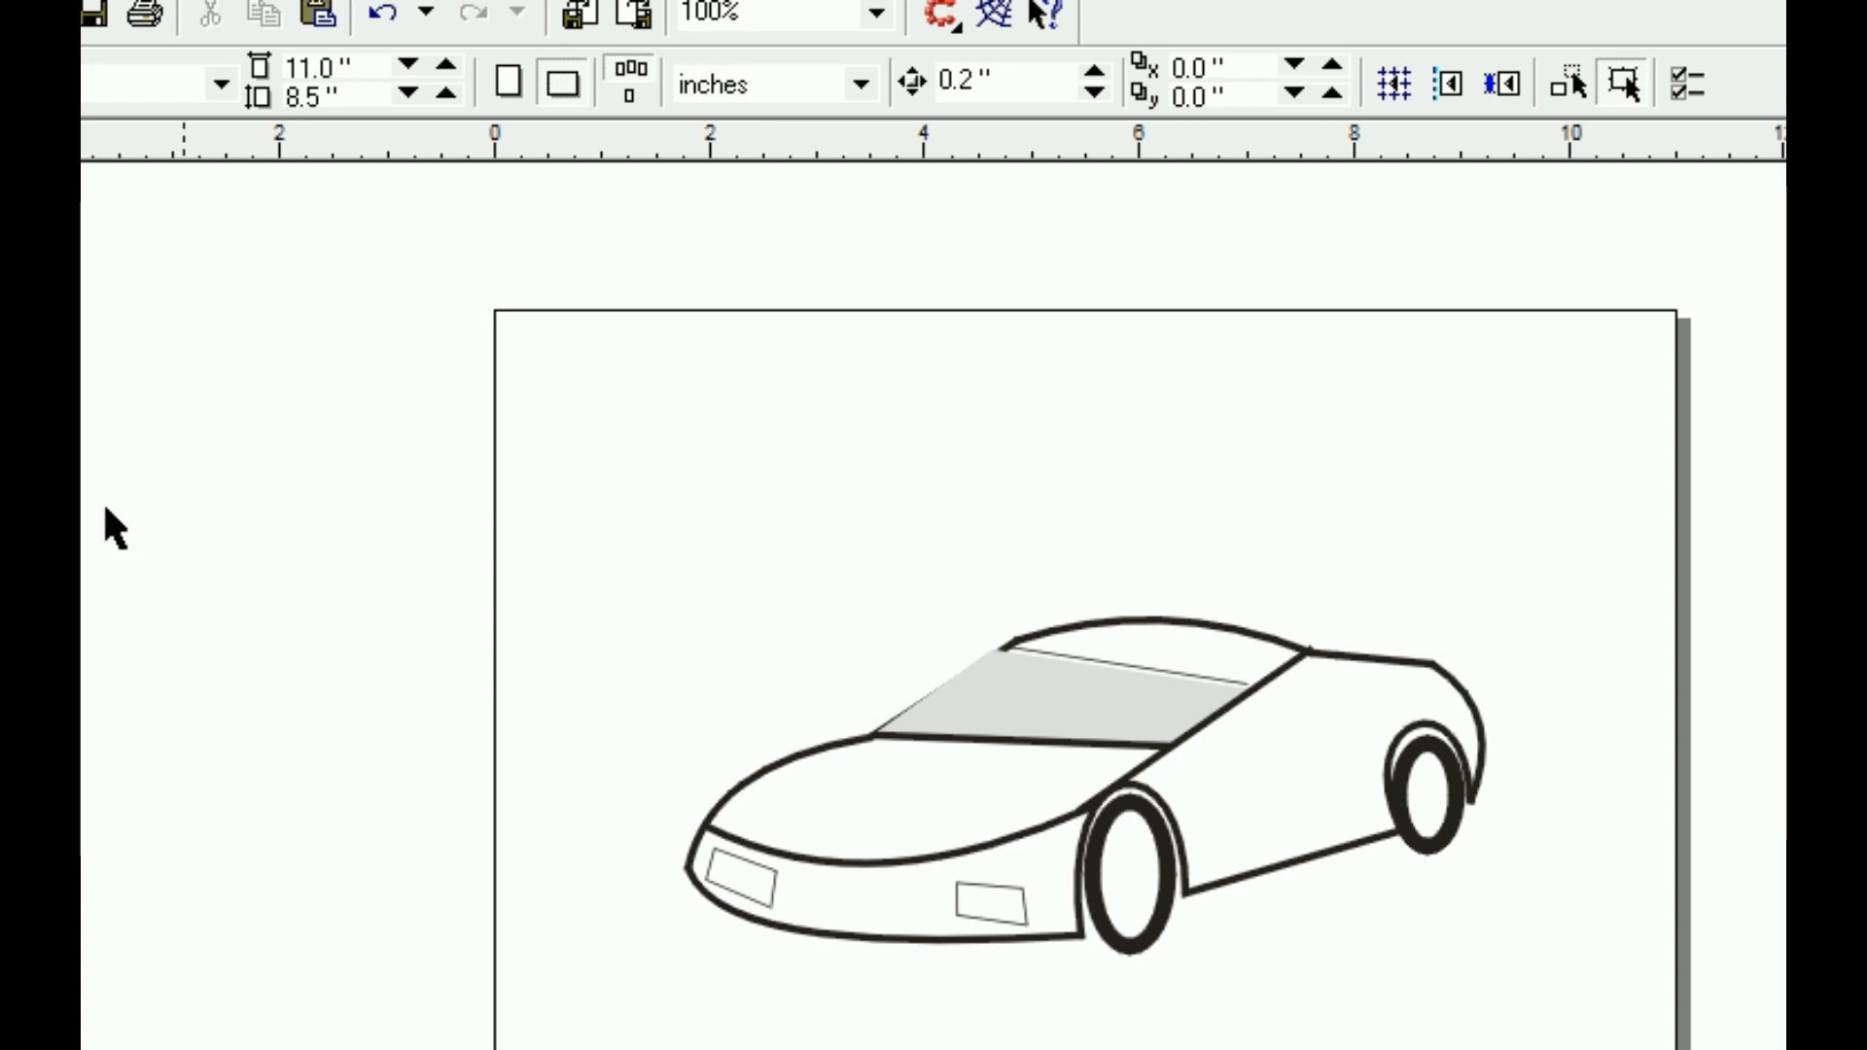
Draw a straight hood line about 1.4 by 1.1 inches from the windshield's base to the hood's front edge
{"action": "left_click", "coordinate": [59, 345]}
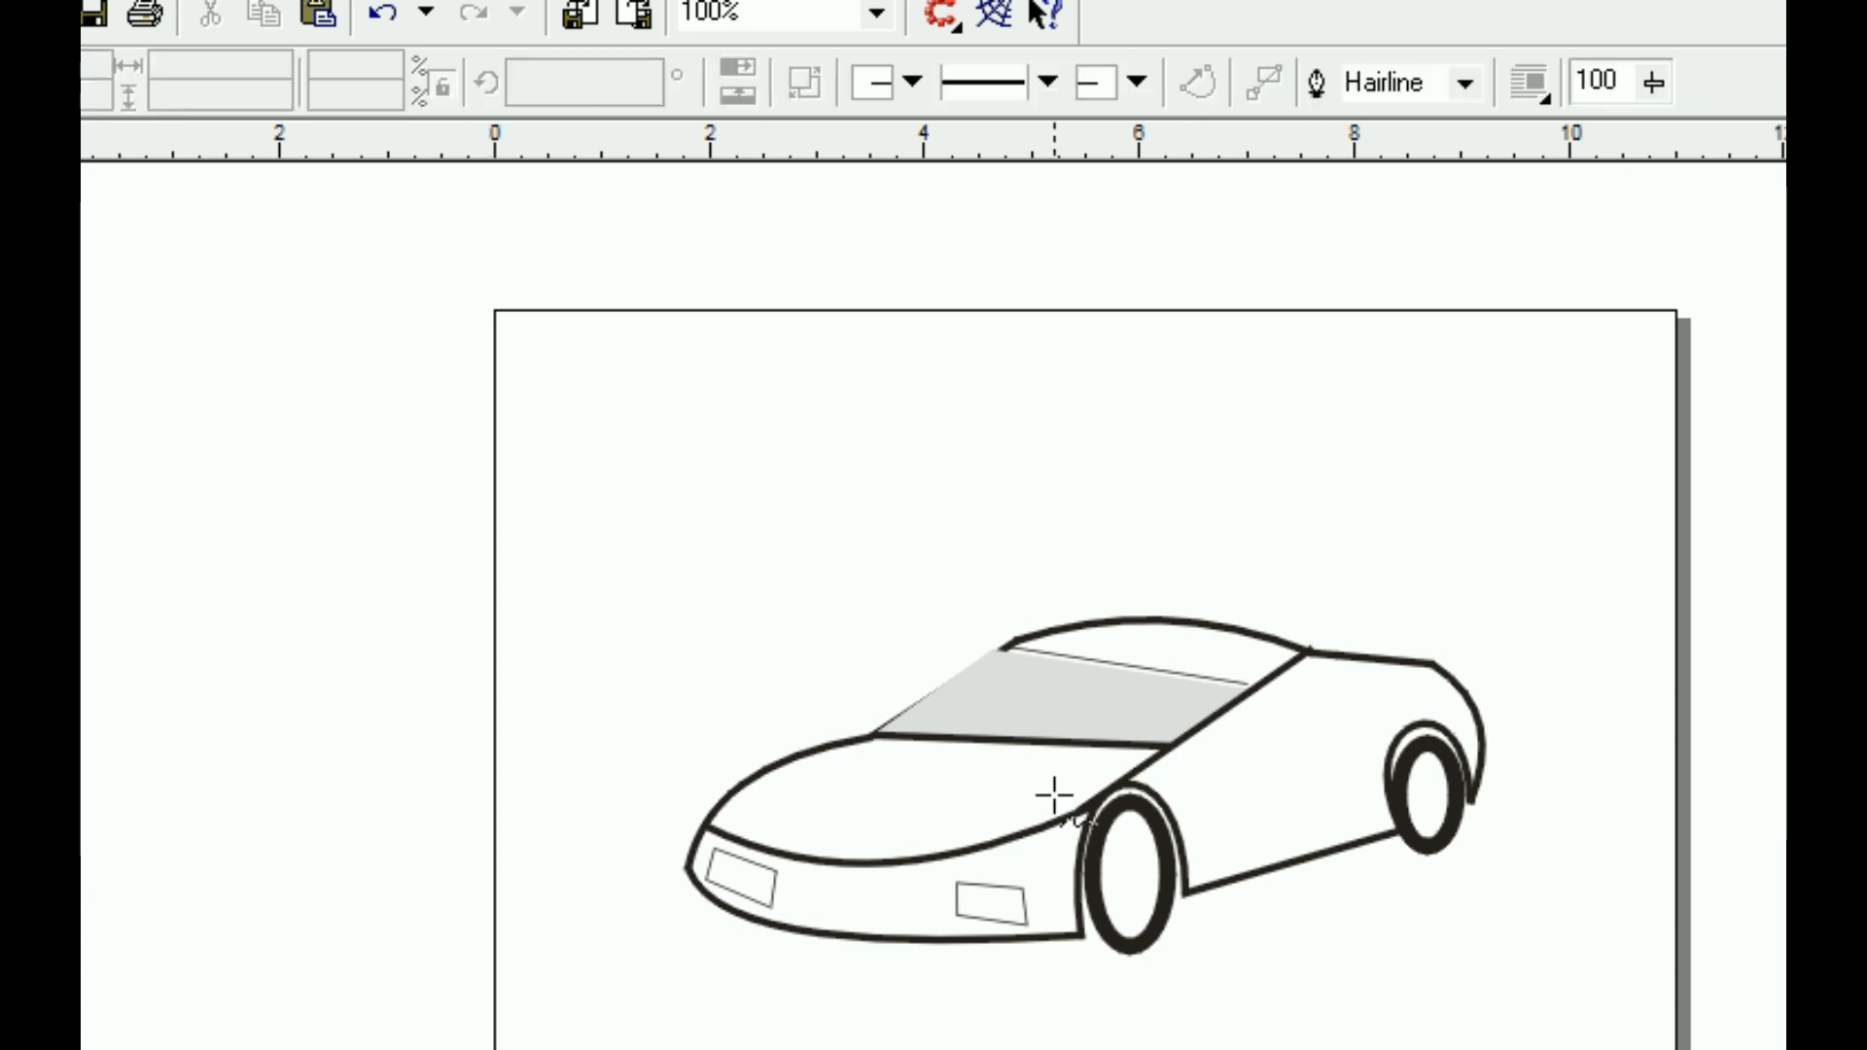
{"action": "left_click", "coordinate": [965, 738]}
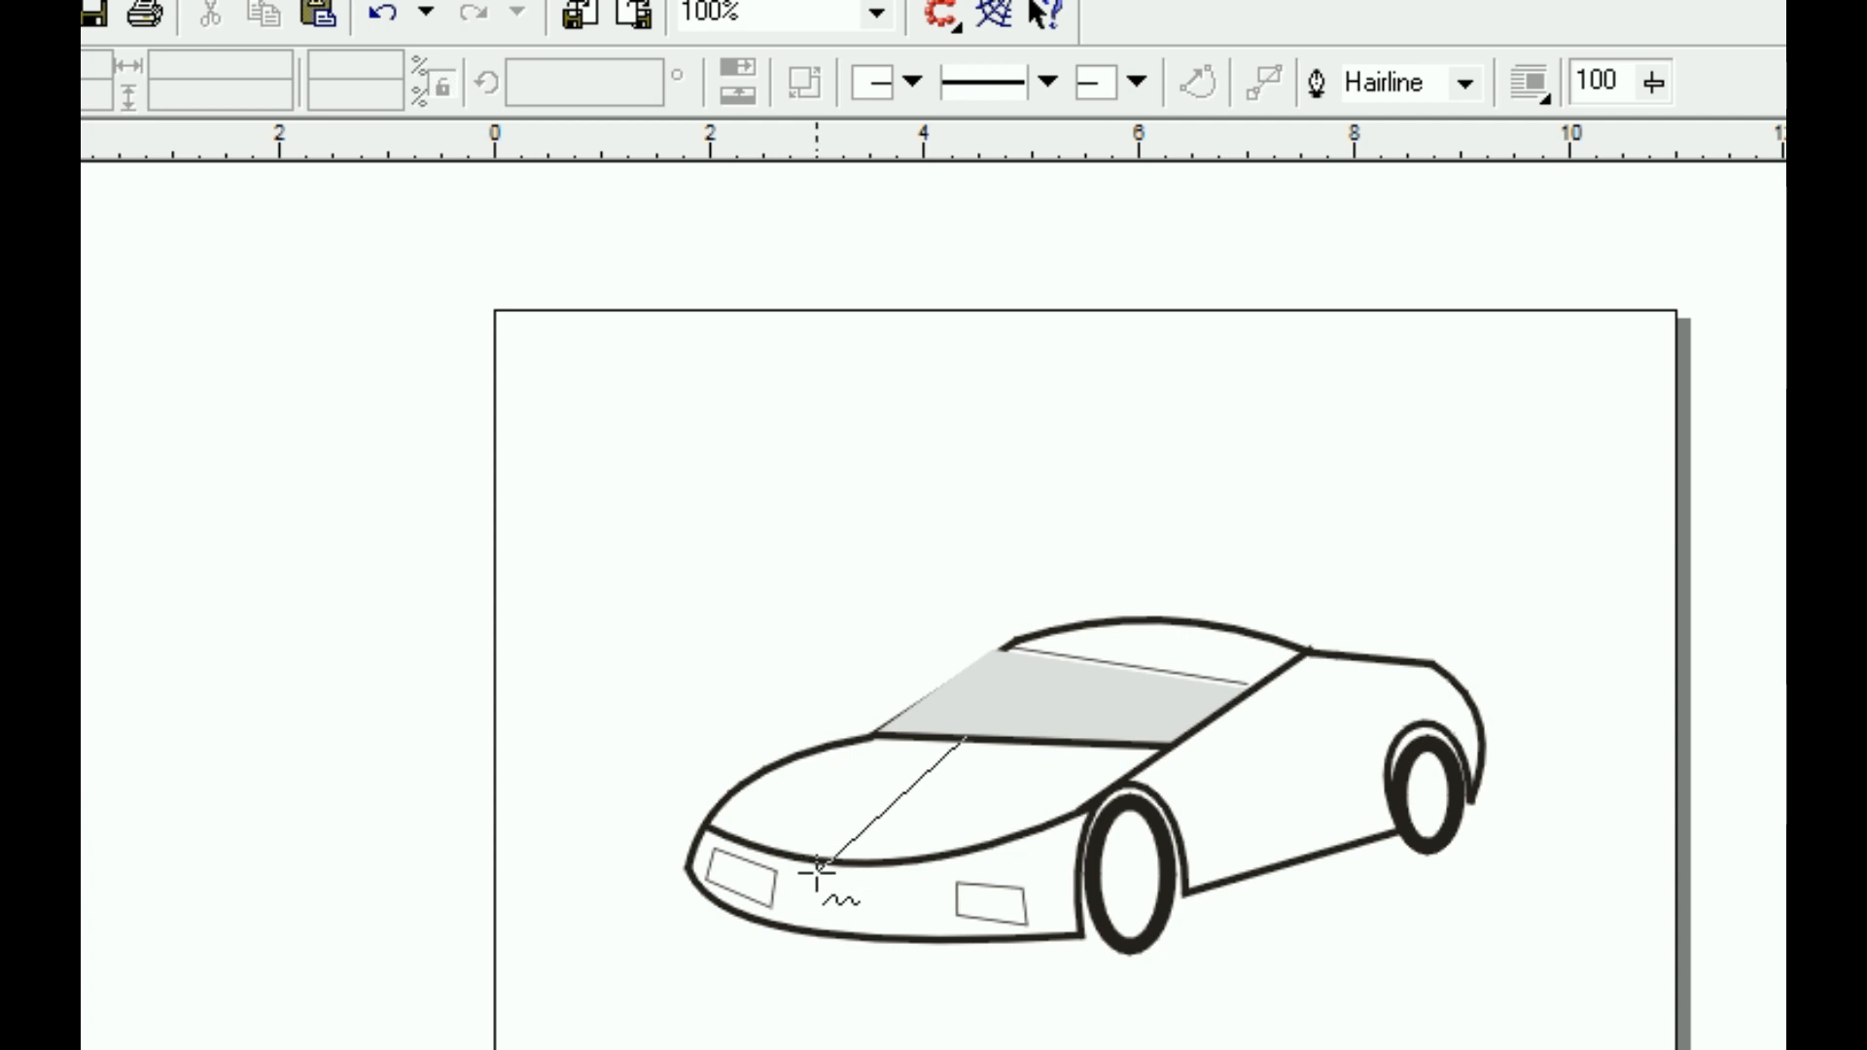
{"action": "left_click", "coordinate": [817, 860]}
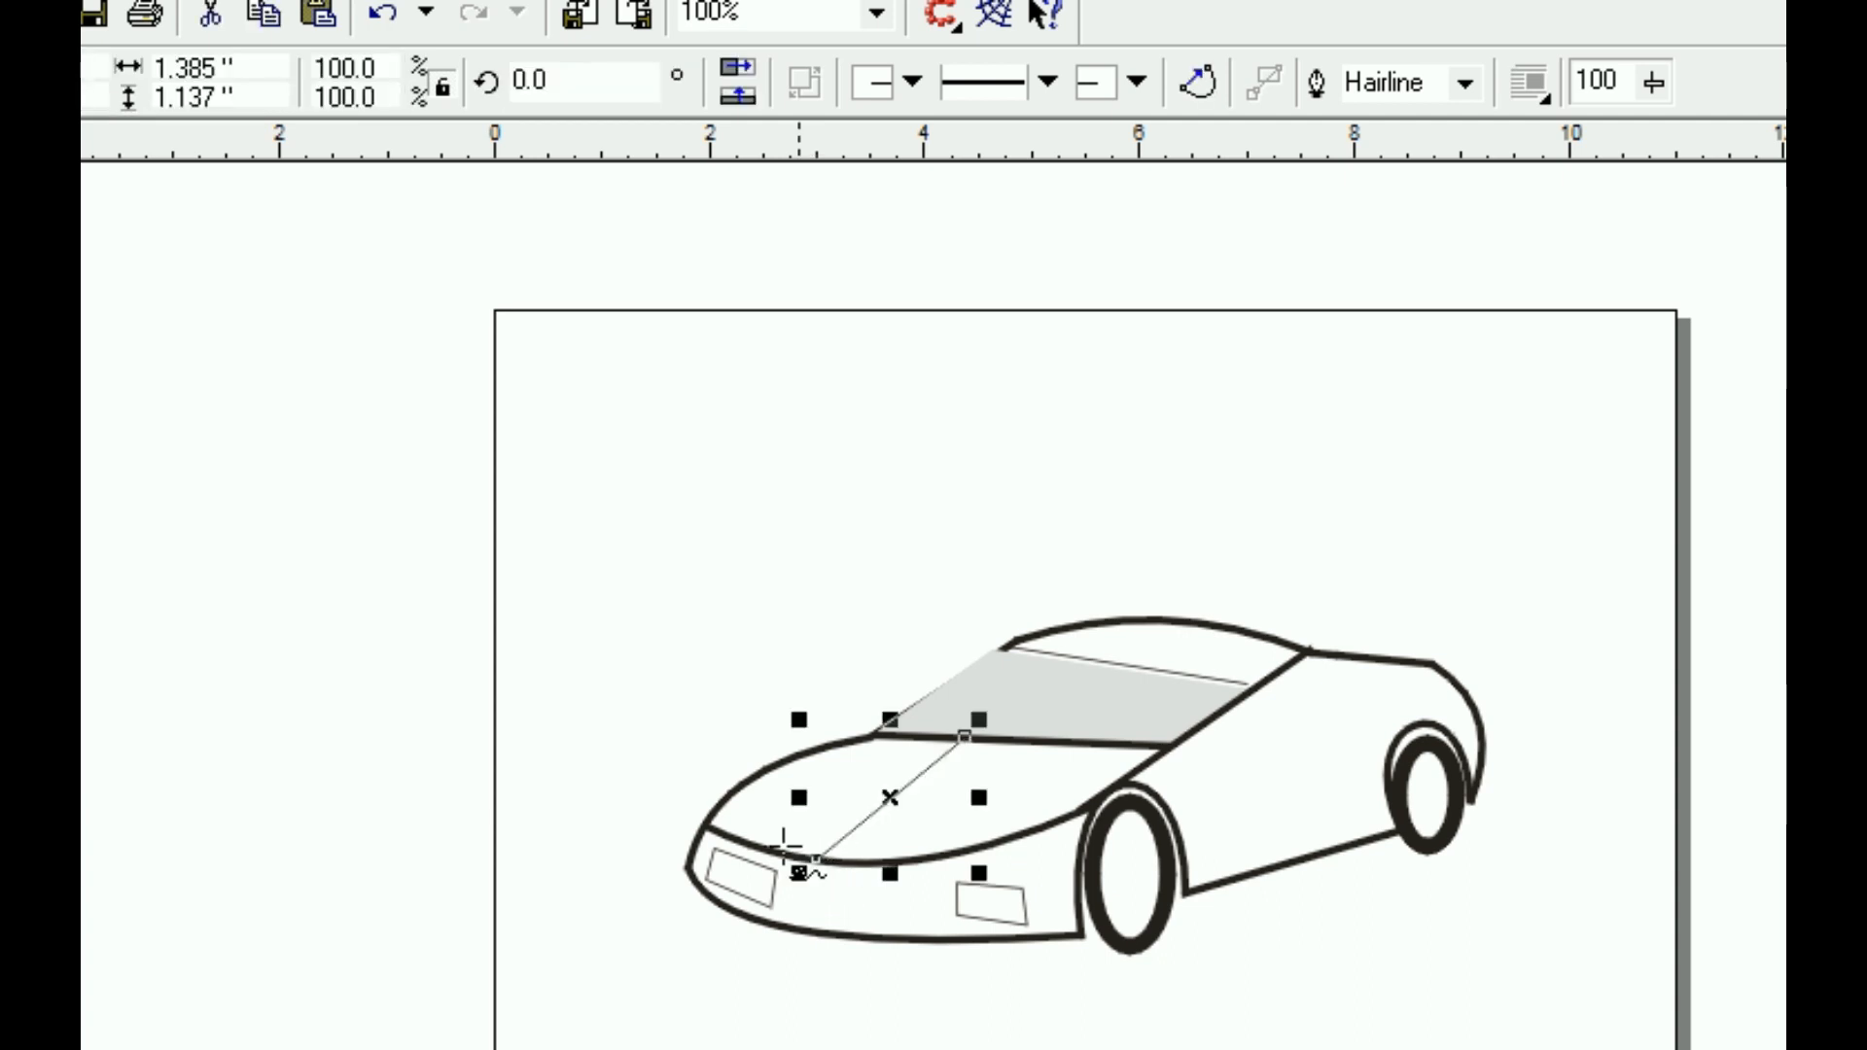
Convert the hood line to a curve and bow it up towards the front of the car
{"action": "key", "text": "F10"}
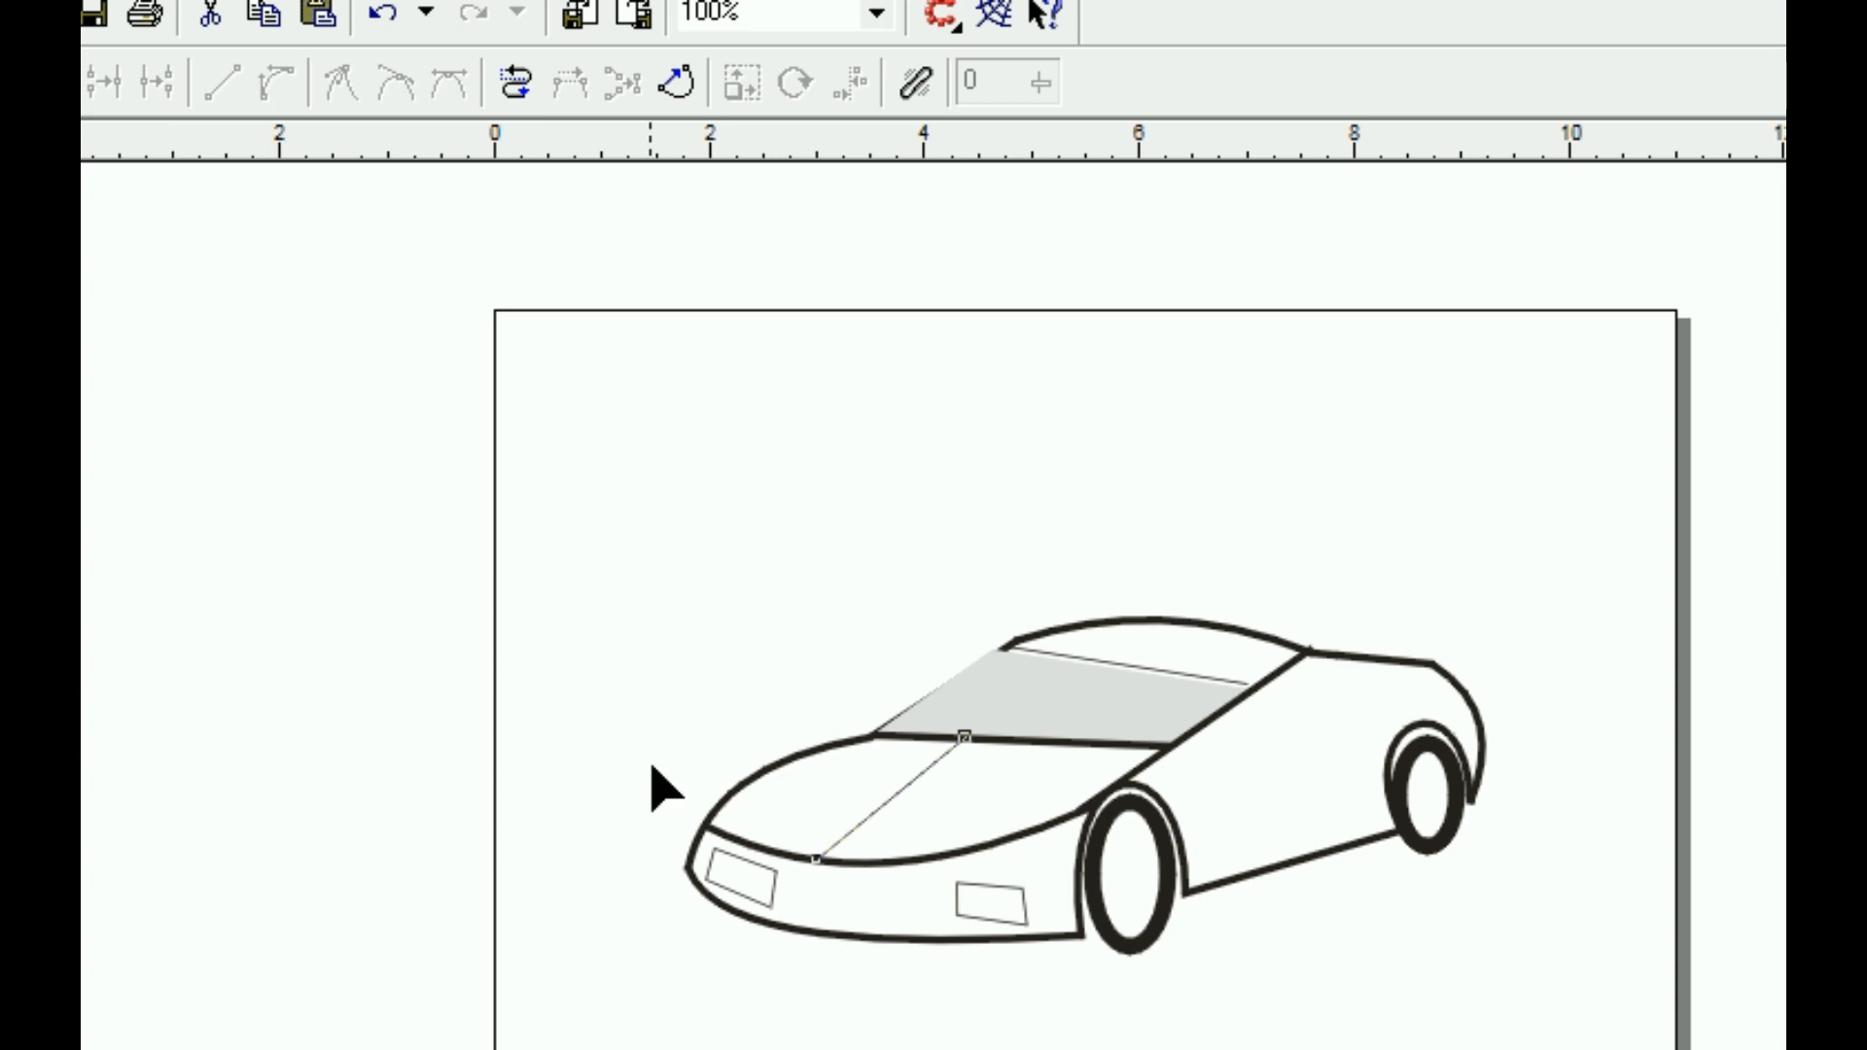
{"action": "left_click", "coordinate": [886, 799]}
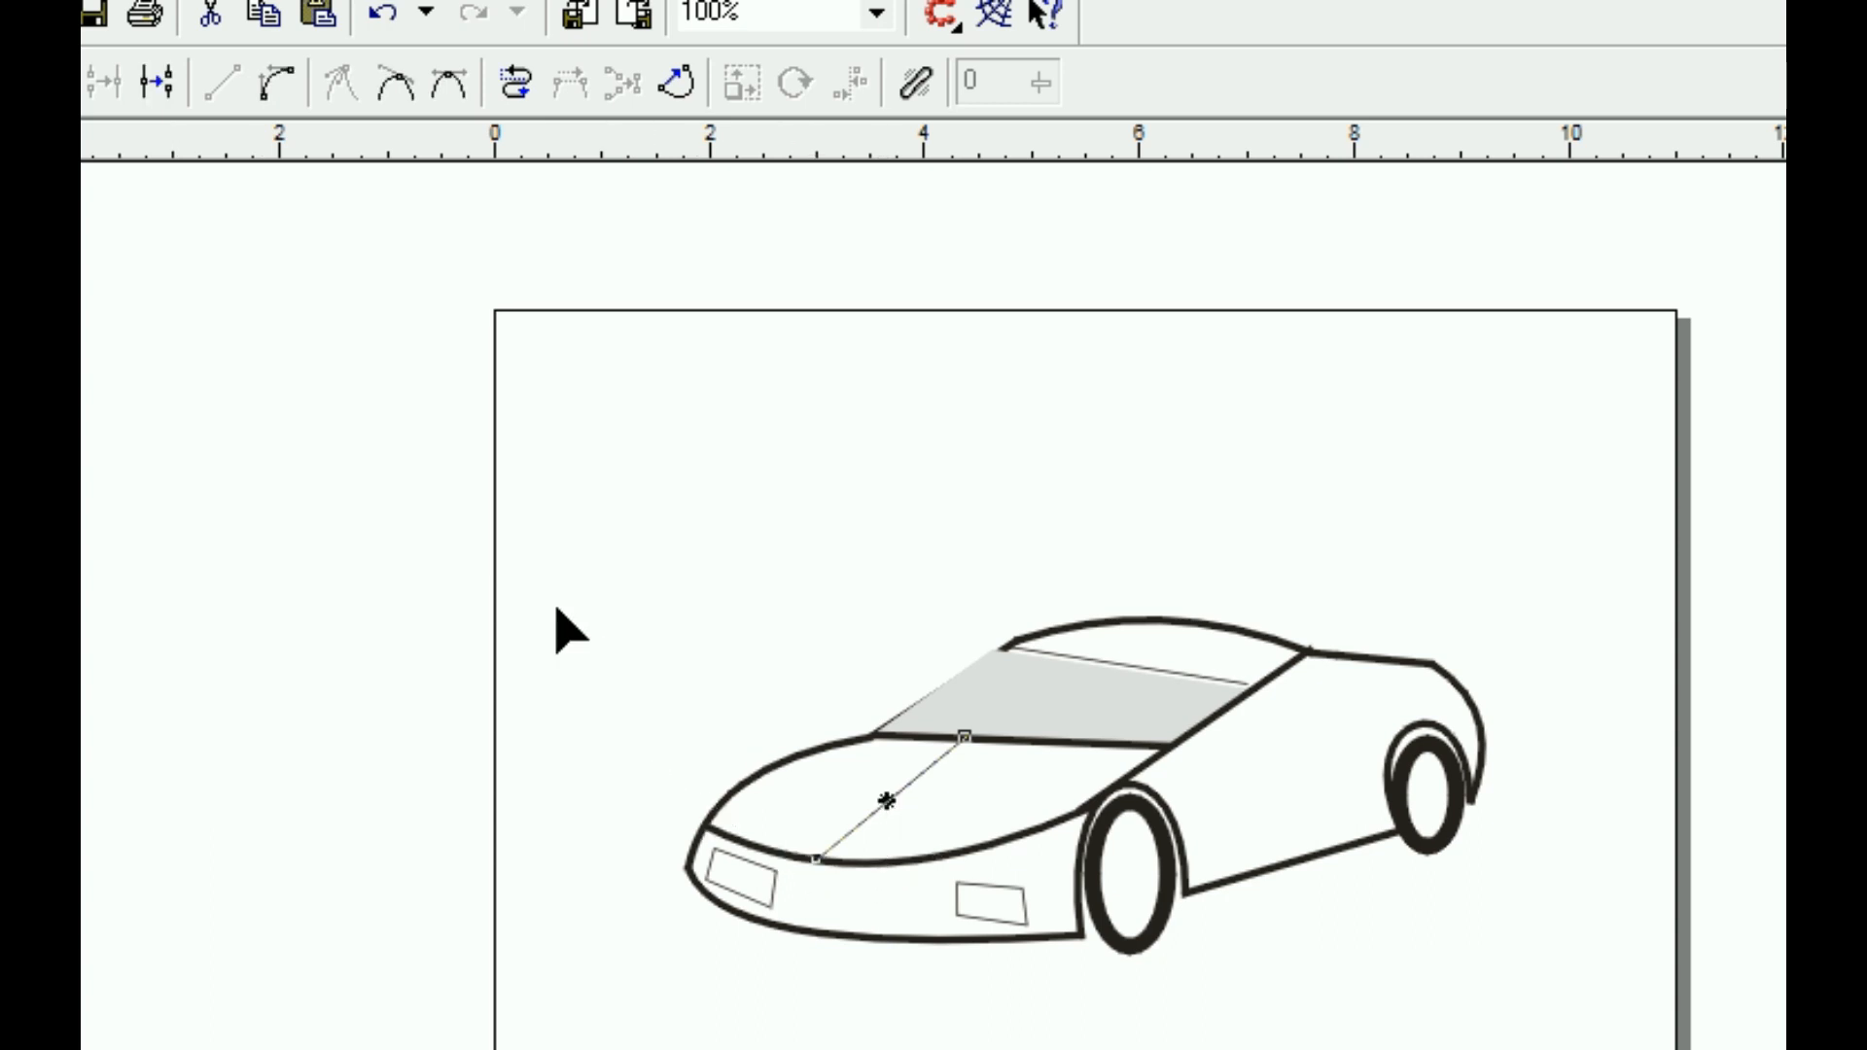
{"action": "left_click", "coordinate": [276, 82]}
{"action": "left_click_drag", "start_coordinate": [886, 809], "coordinate": [856, 793]}
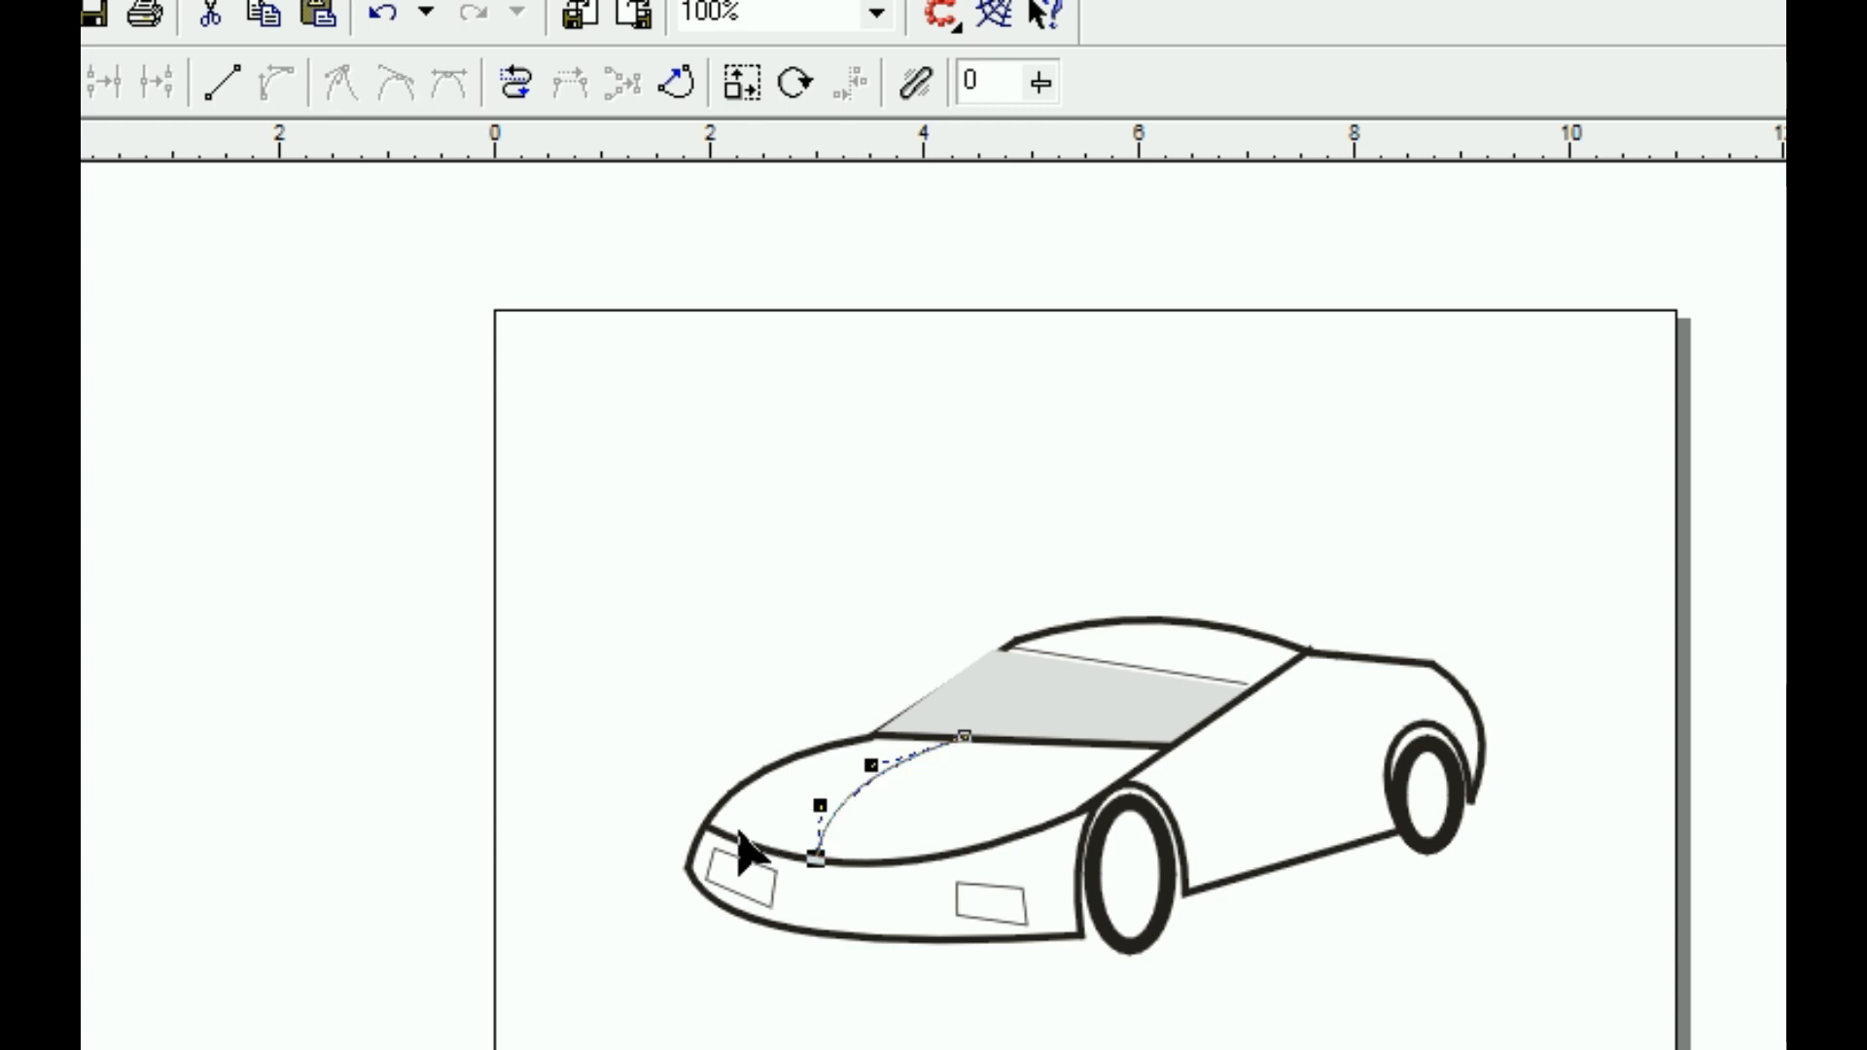
{"action": "key", "text": "space"}
{"action": "left_click", "coordinate": [234, 655]}
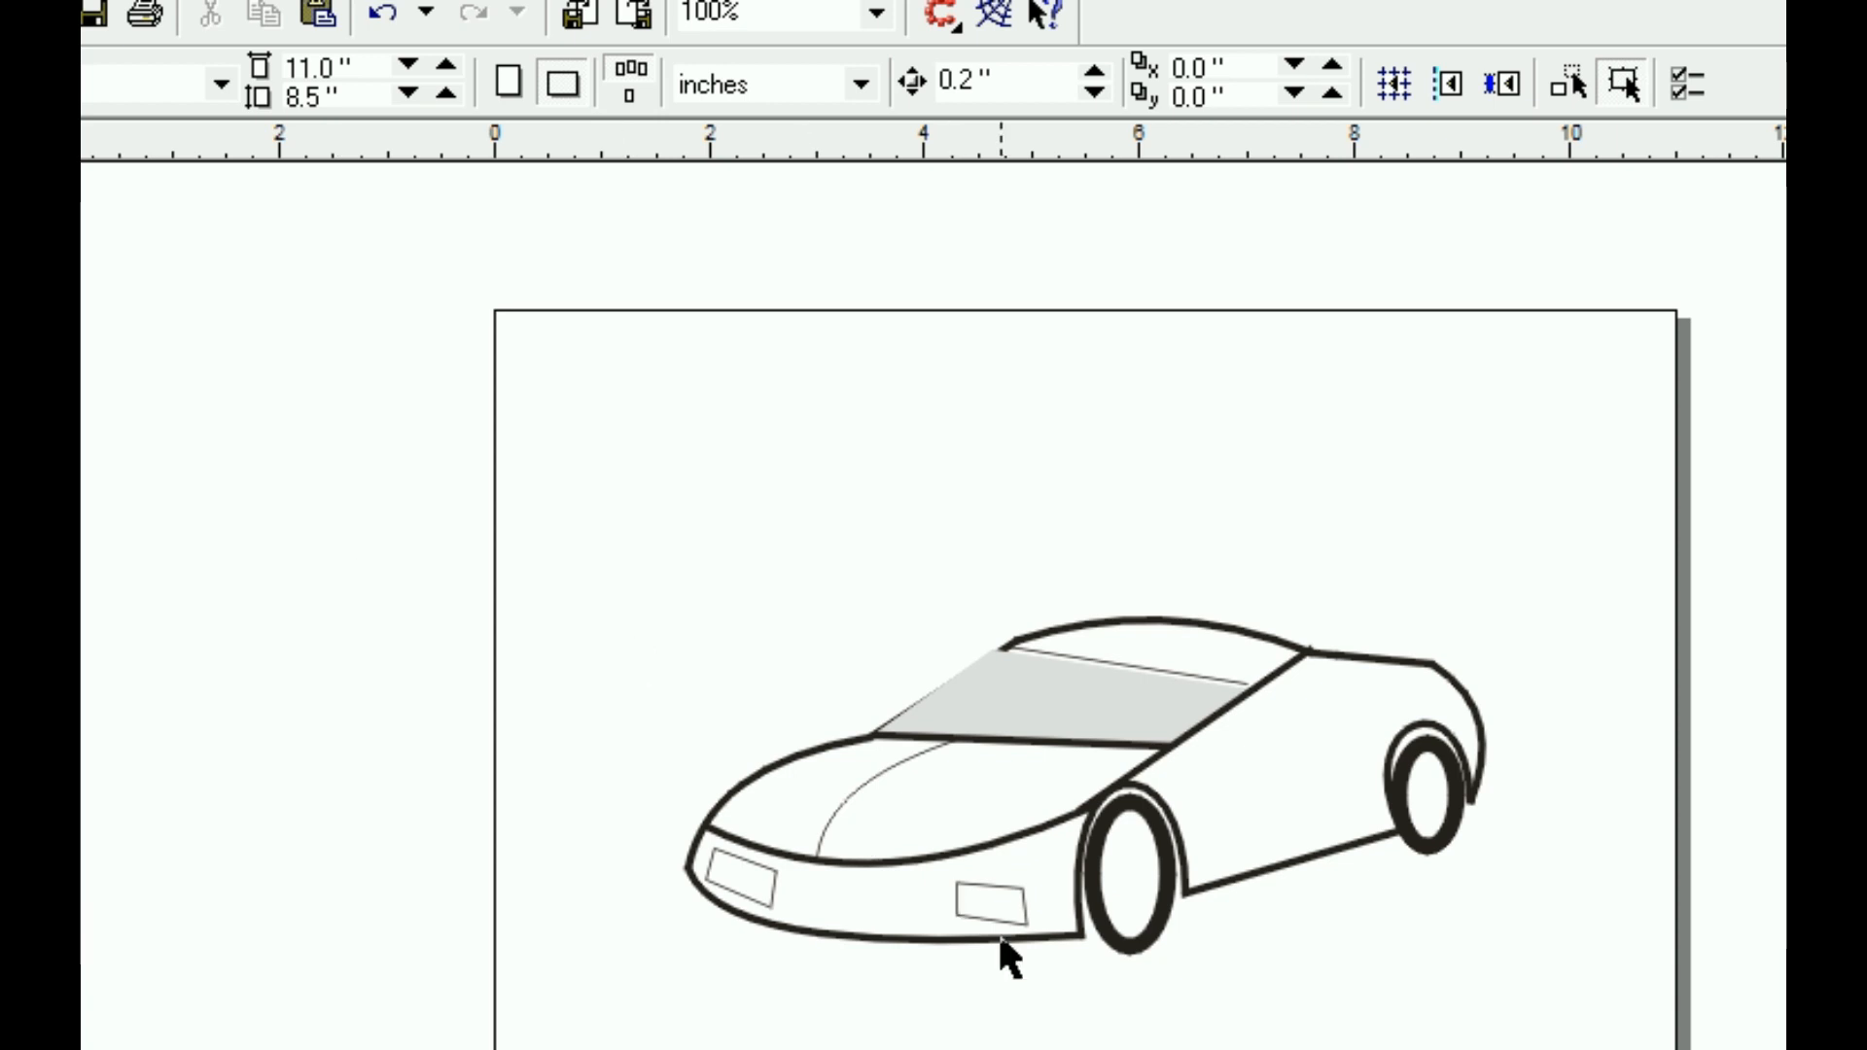
Move the thin line above the windshield down onto the gray edge and extend its rear end to the side pillar
{"action": "key", "text": "ctrl+a"}
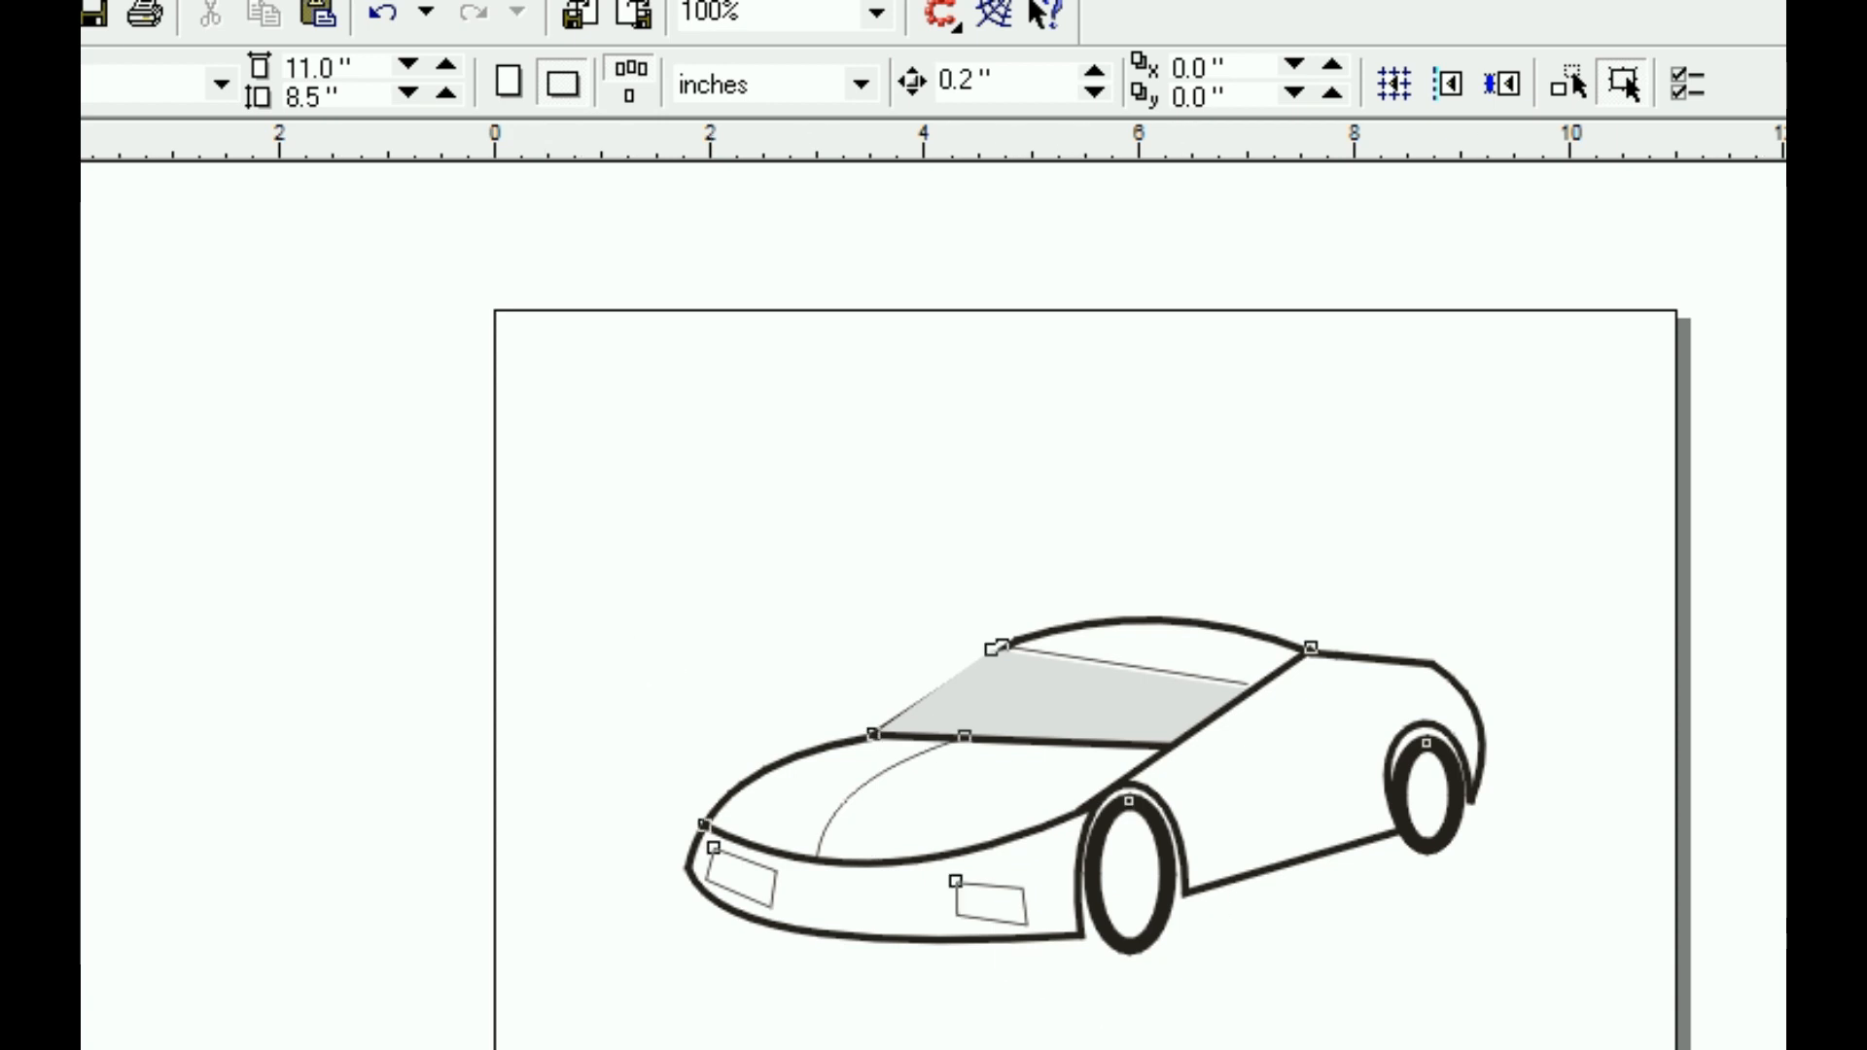
{"action": "key", "text": "shift+F2"}
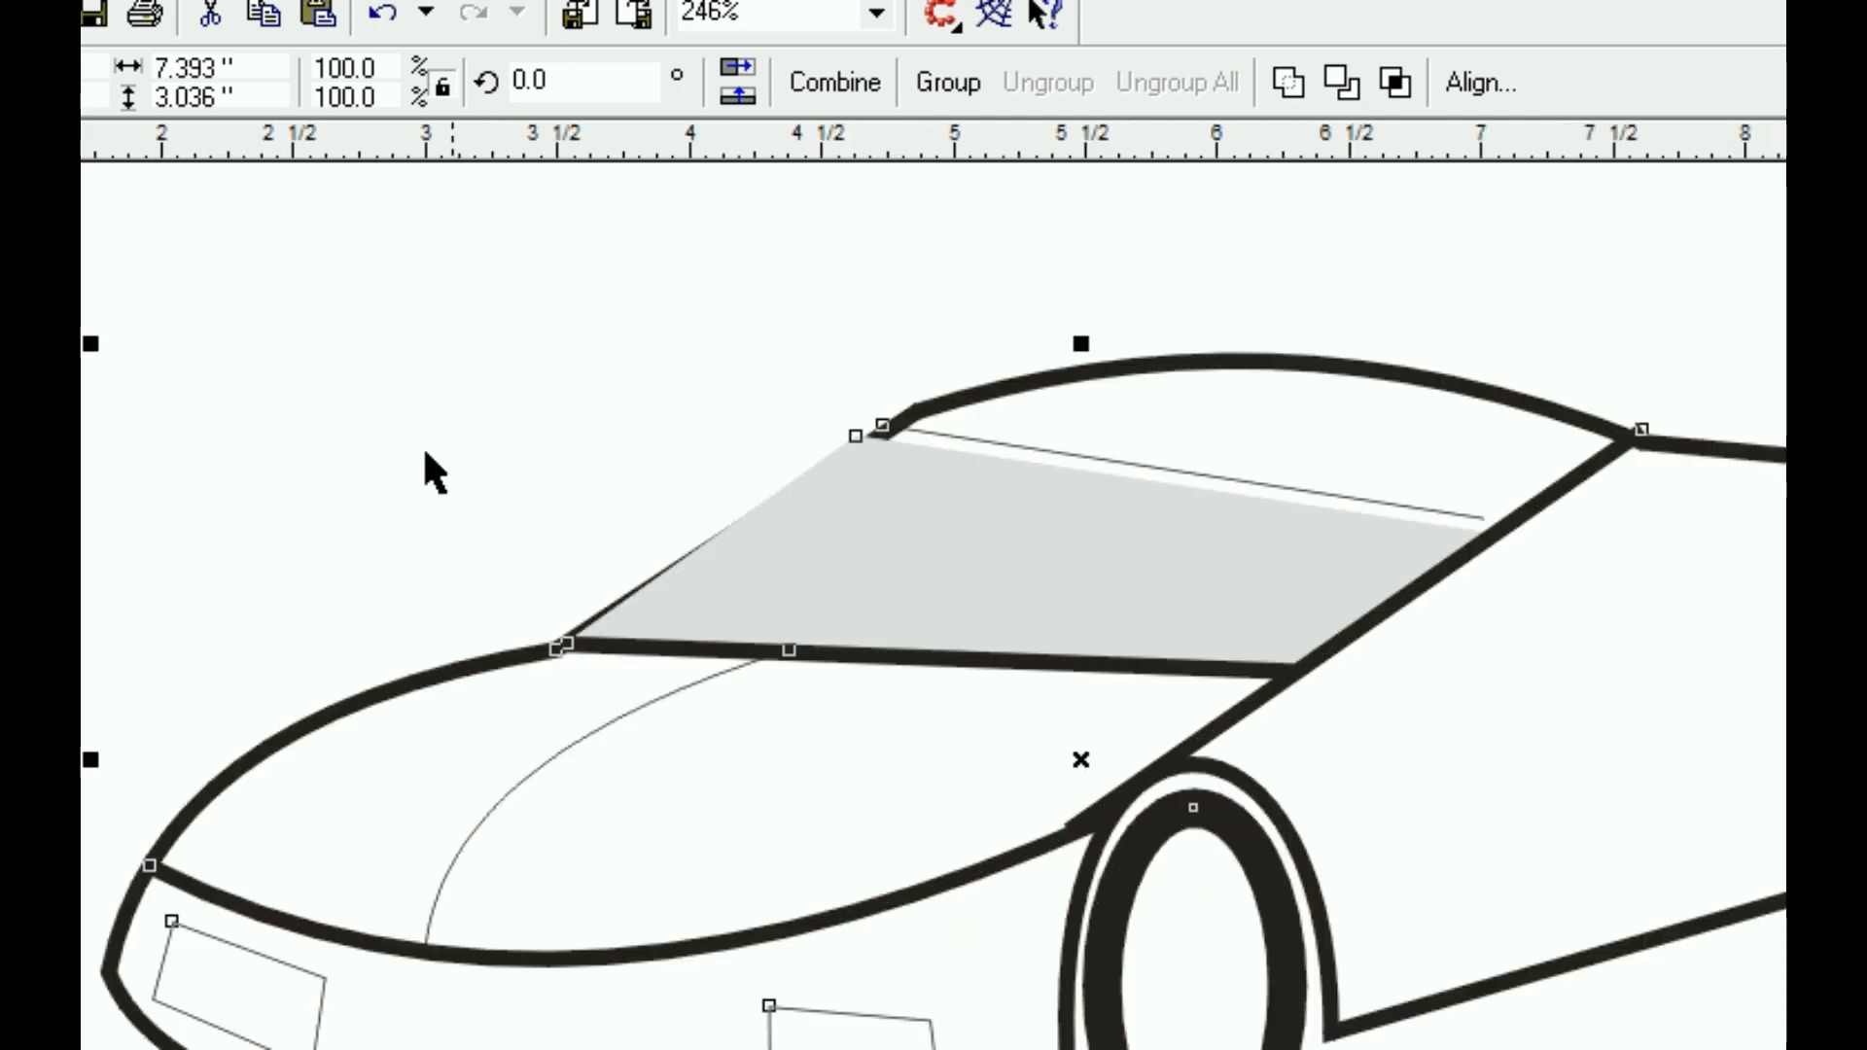
{"action": "left_click", "coordinate": [424, 453]}
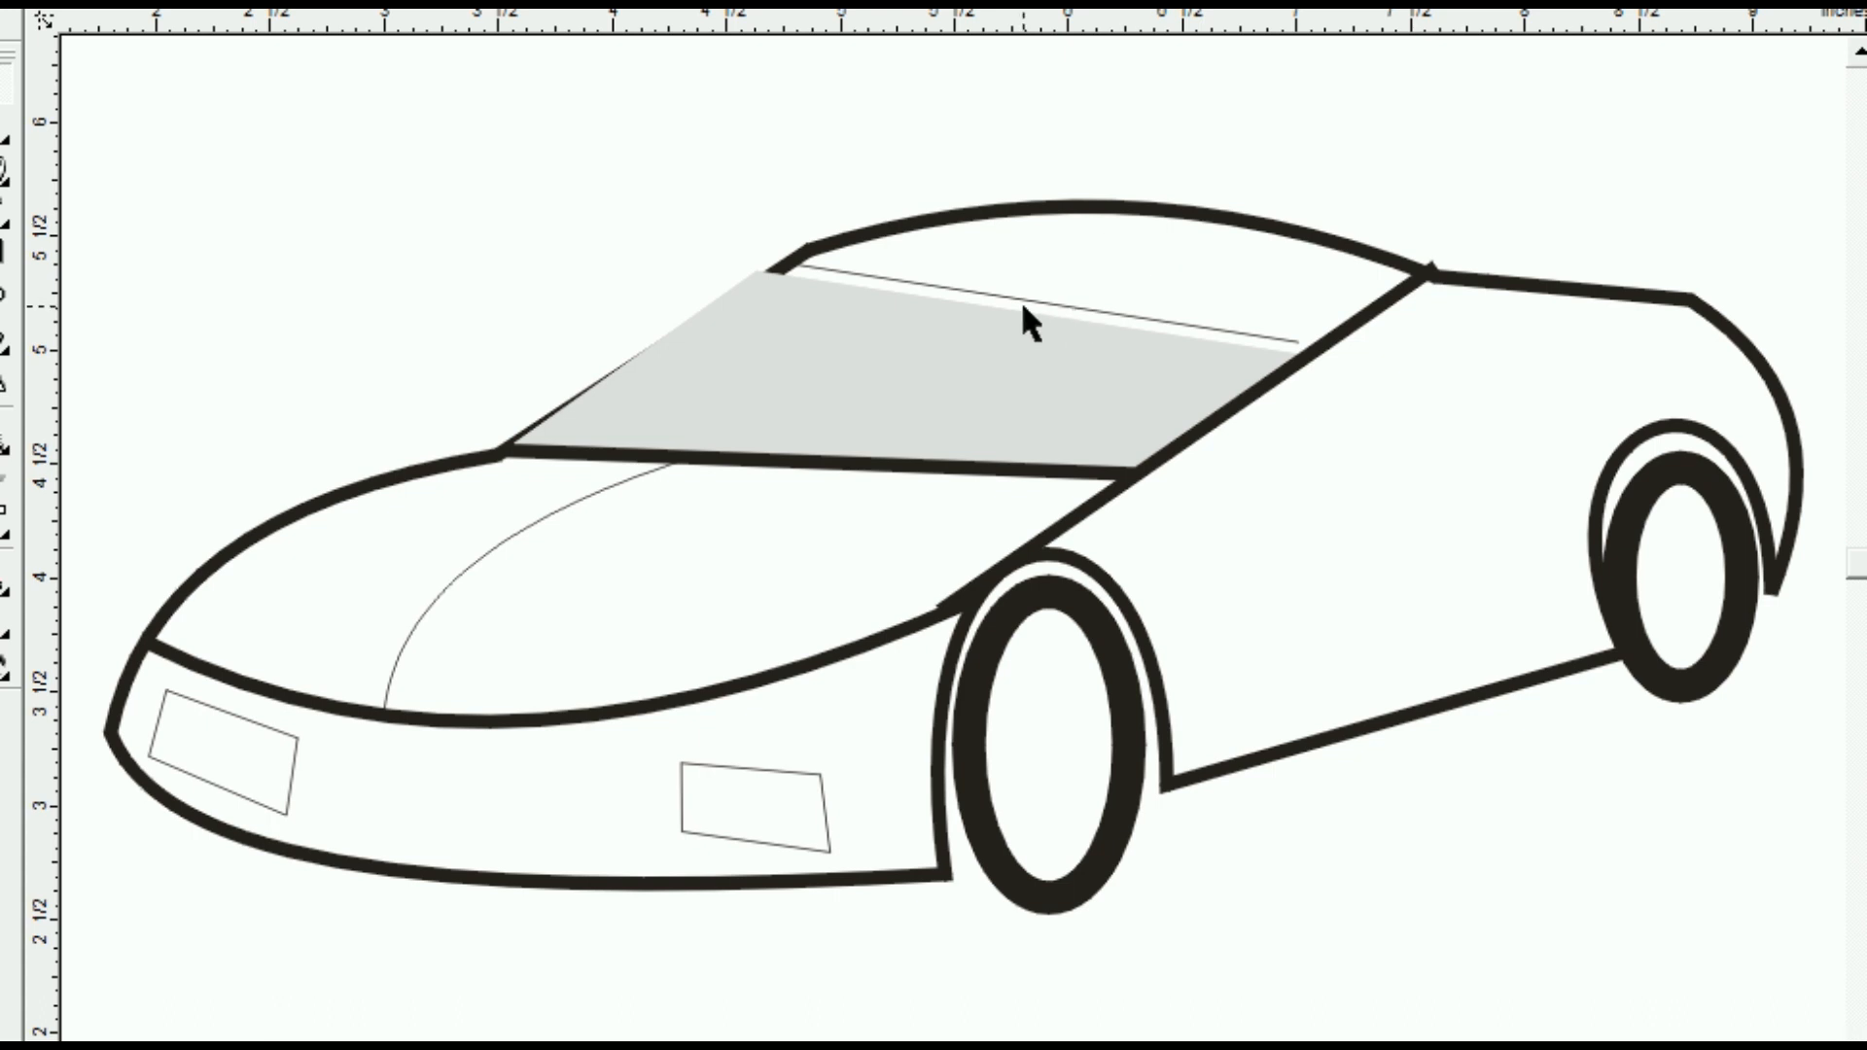
{"action": "left_click", "coordinate": [1021, 304]}
{"action": "left_click_drag", "start_coordinate": [1034, 304], "coordinate": [1019, 315]}
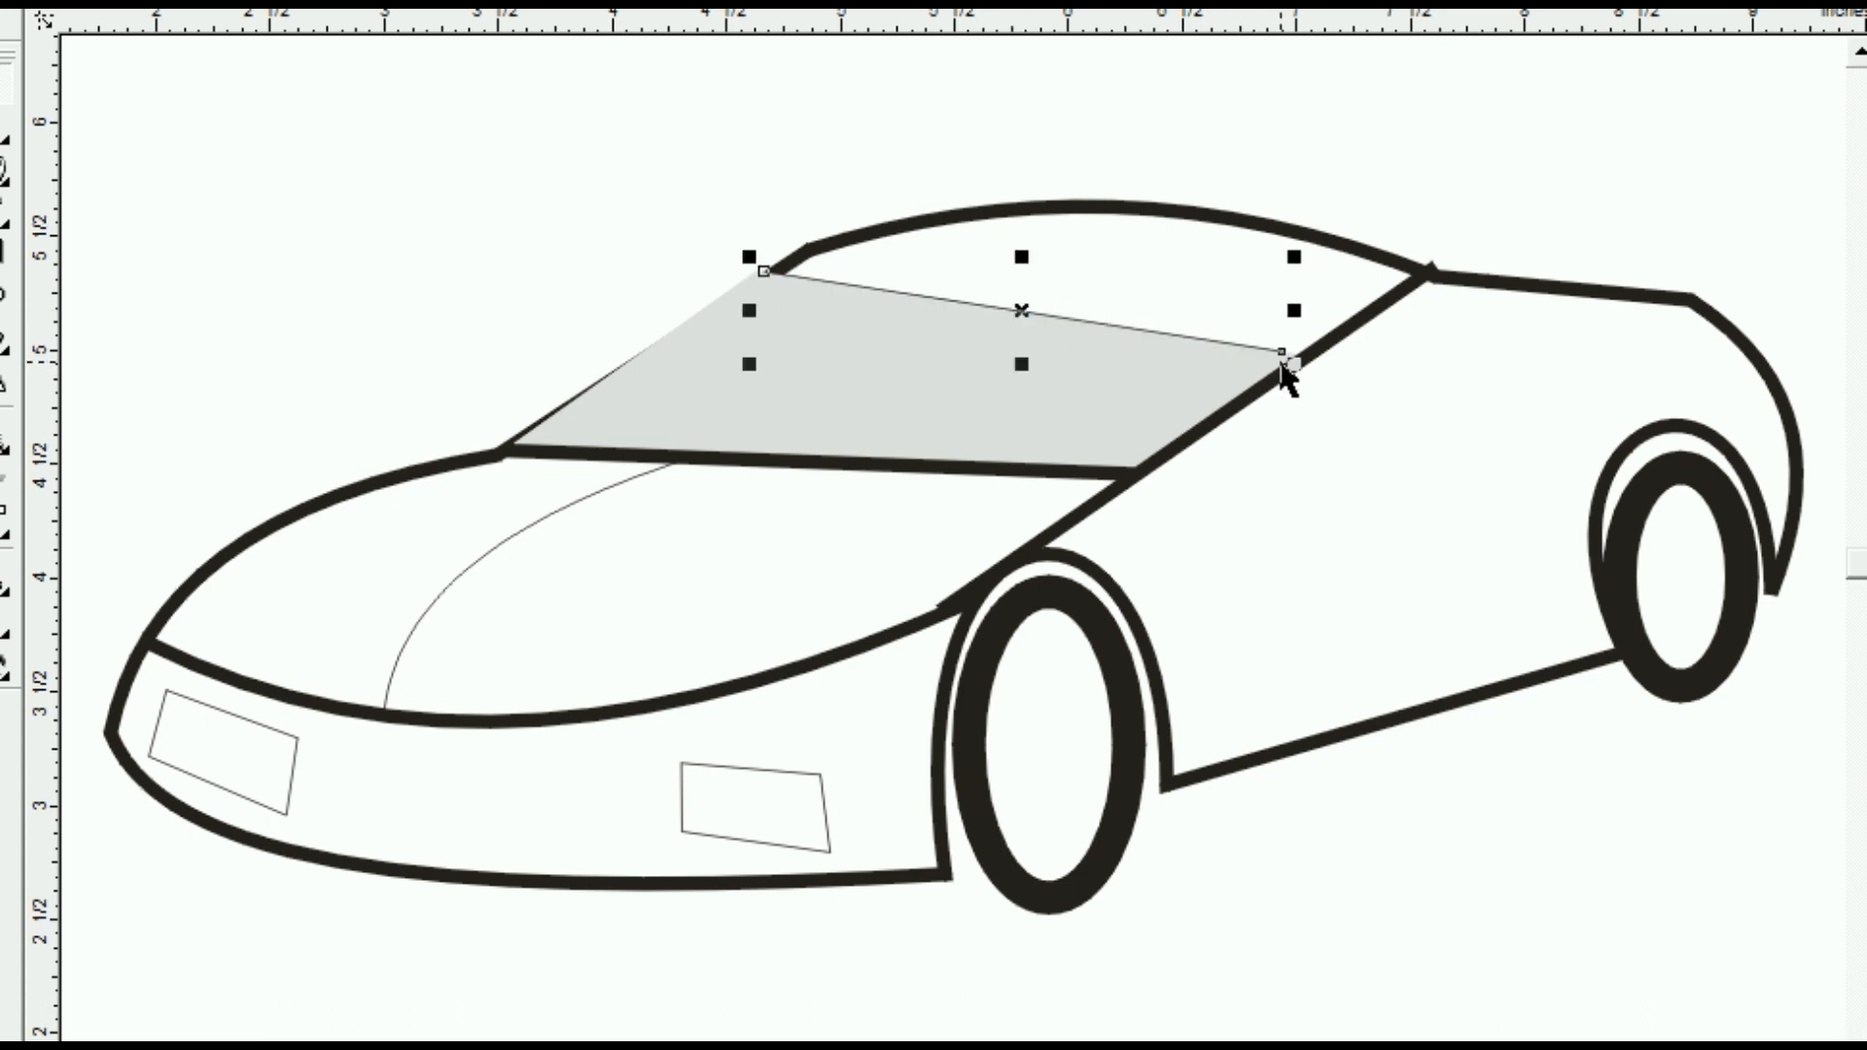
{"action": "left_click_drag", "start_coordinate": [1290, 366], "coordinate": [1297, 365]}
{"action": "left_click", "coordinate": [487, 251]}
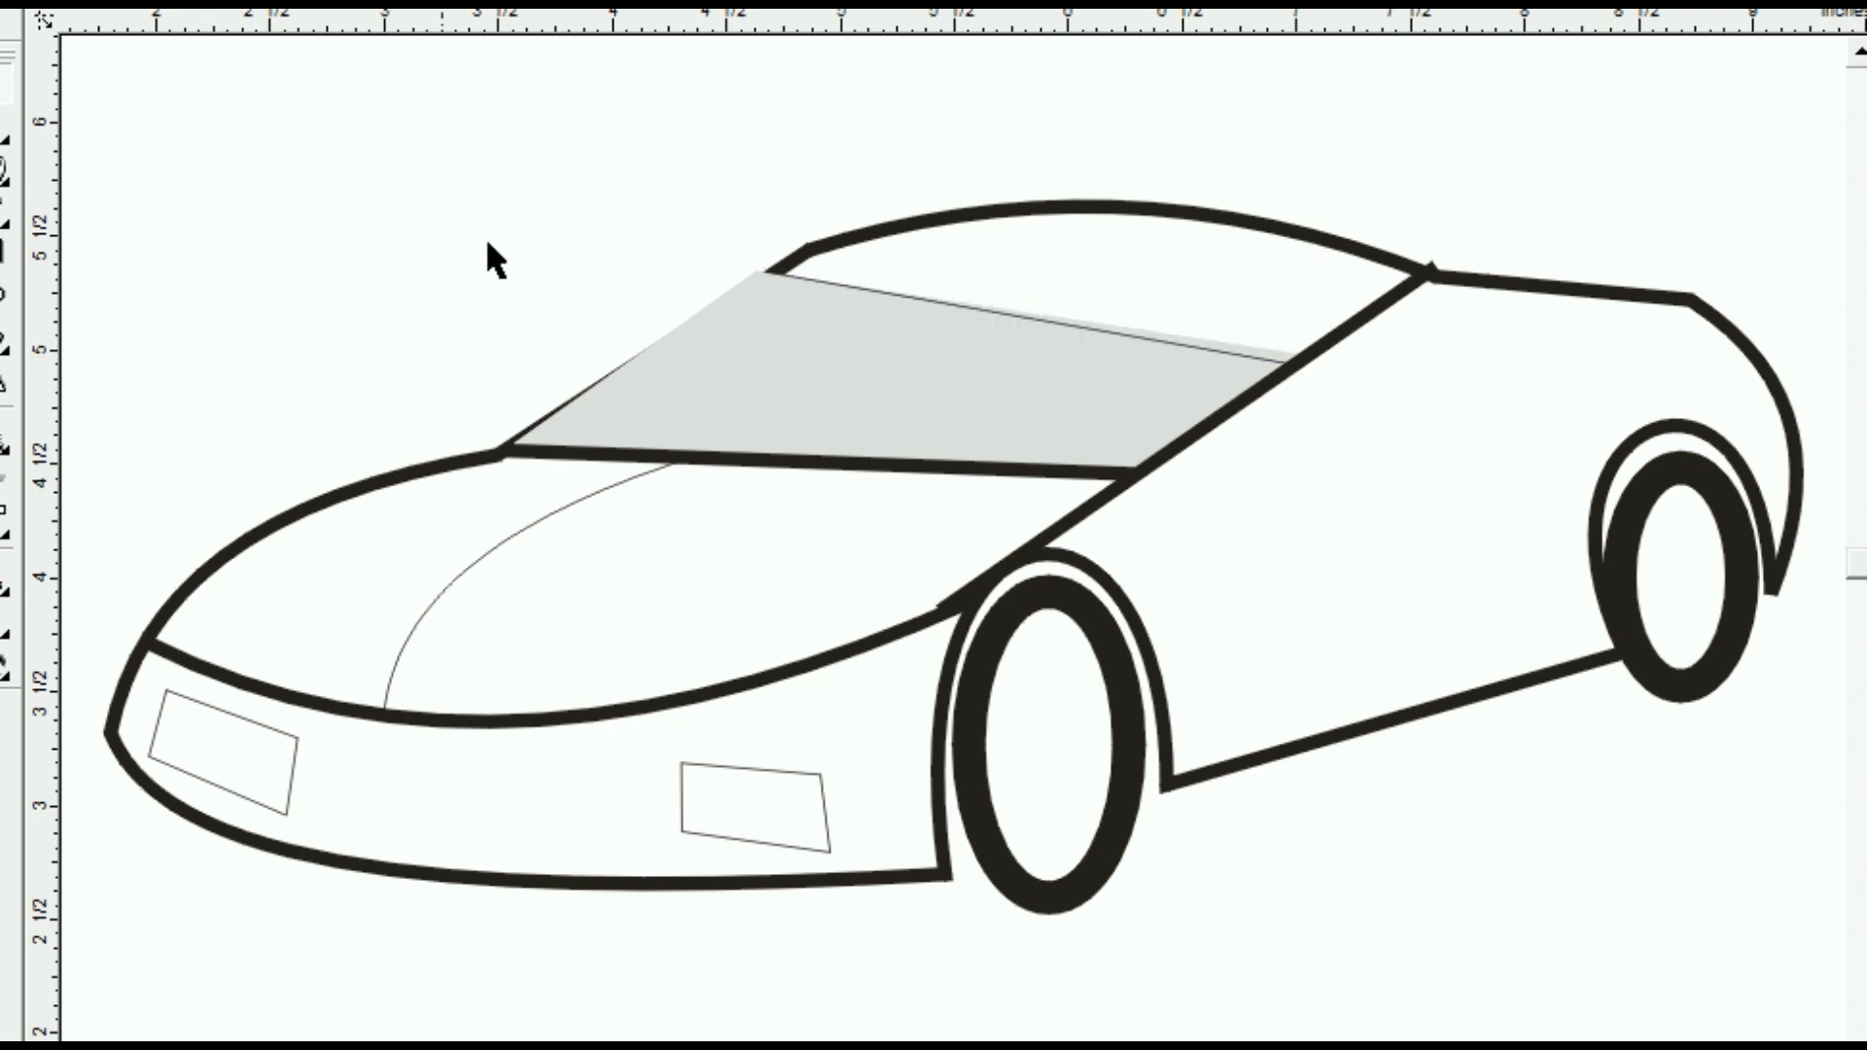
Fill the car body with bright blue
{"action": "left_click", "coordinate": [1244, 764]}
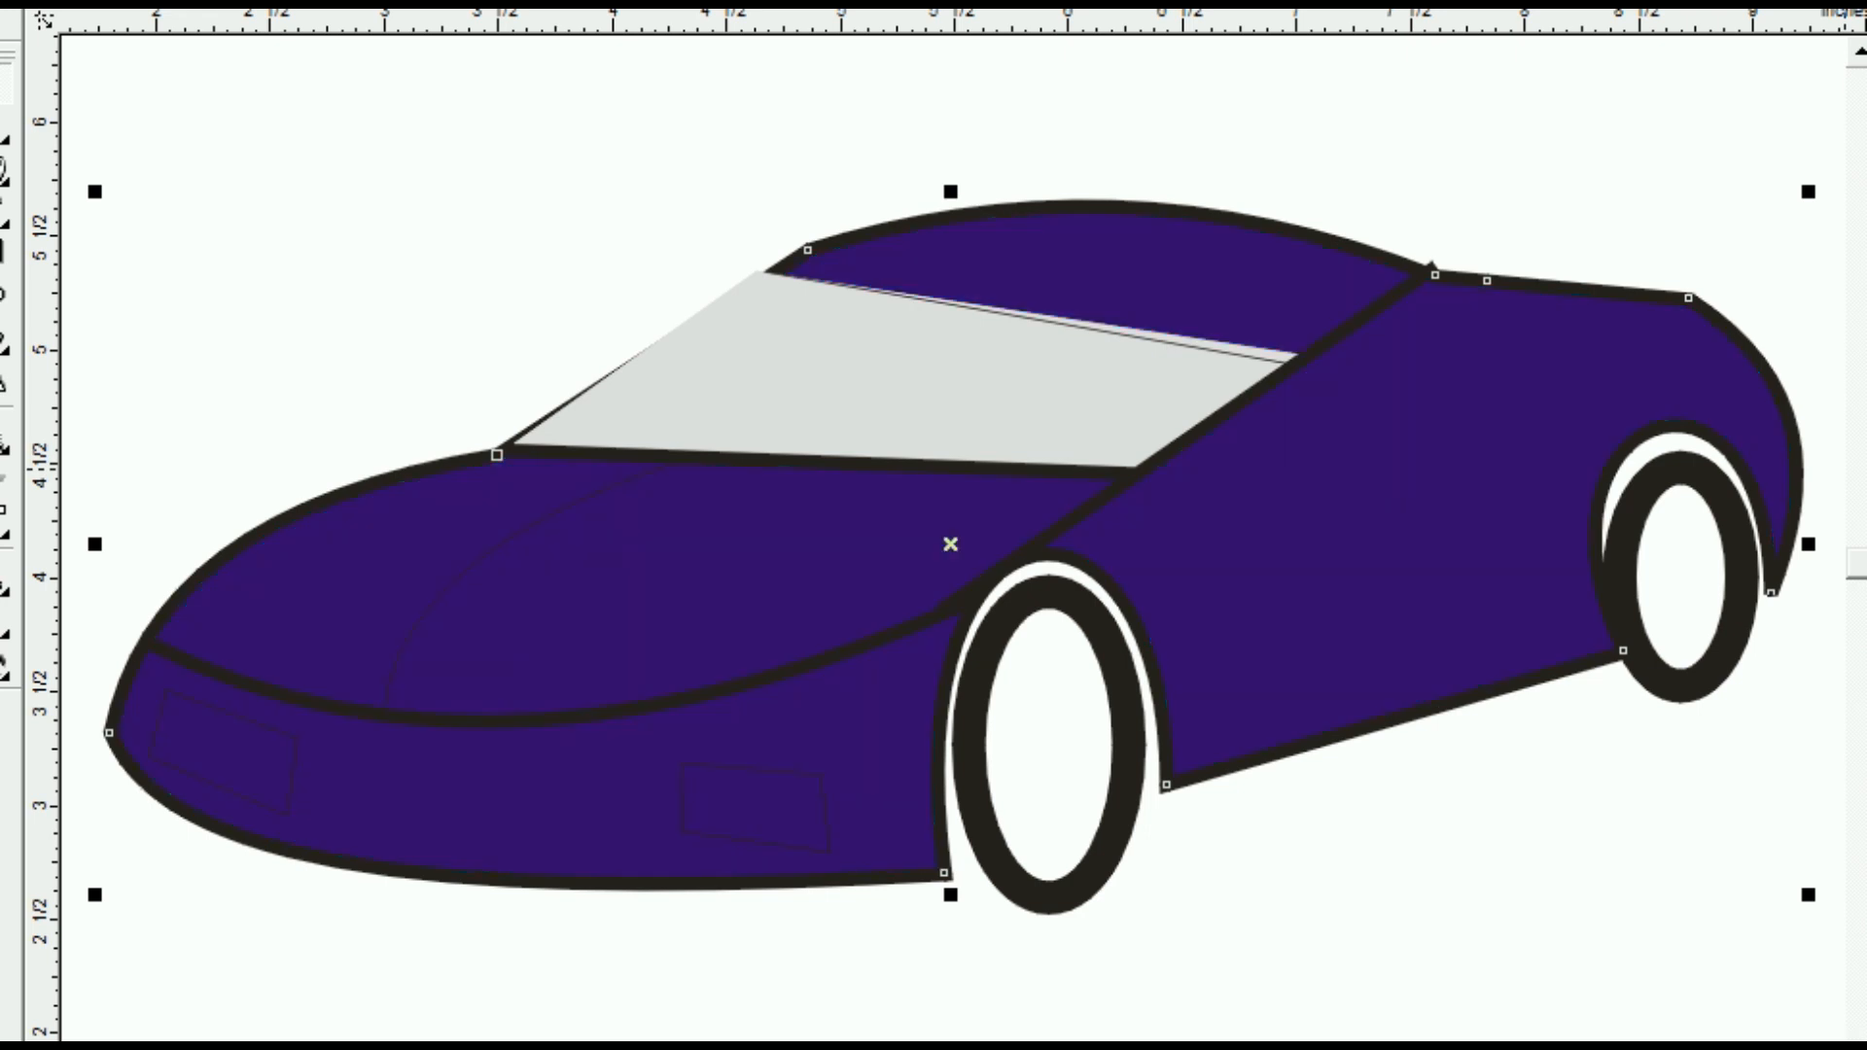
{"action": "key", "text": "ctrl+z"}
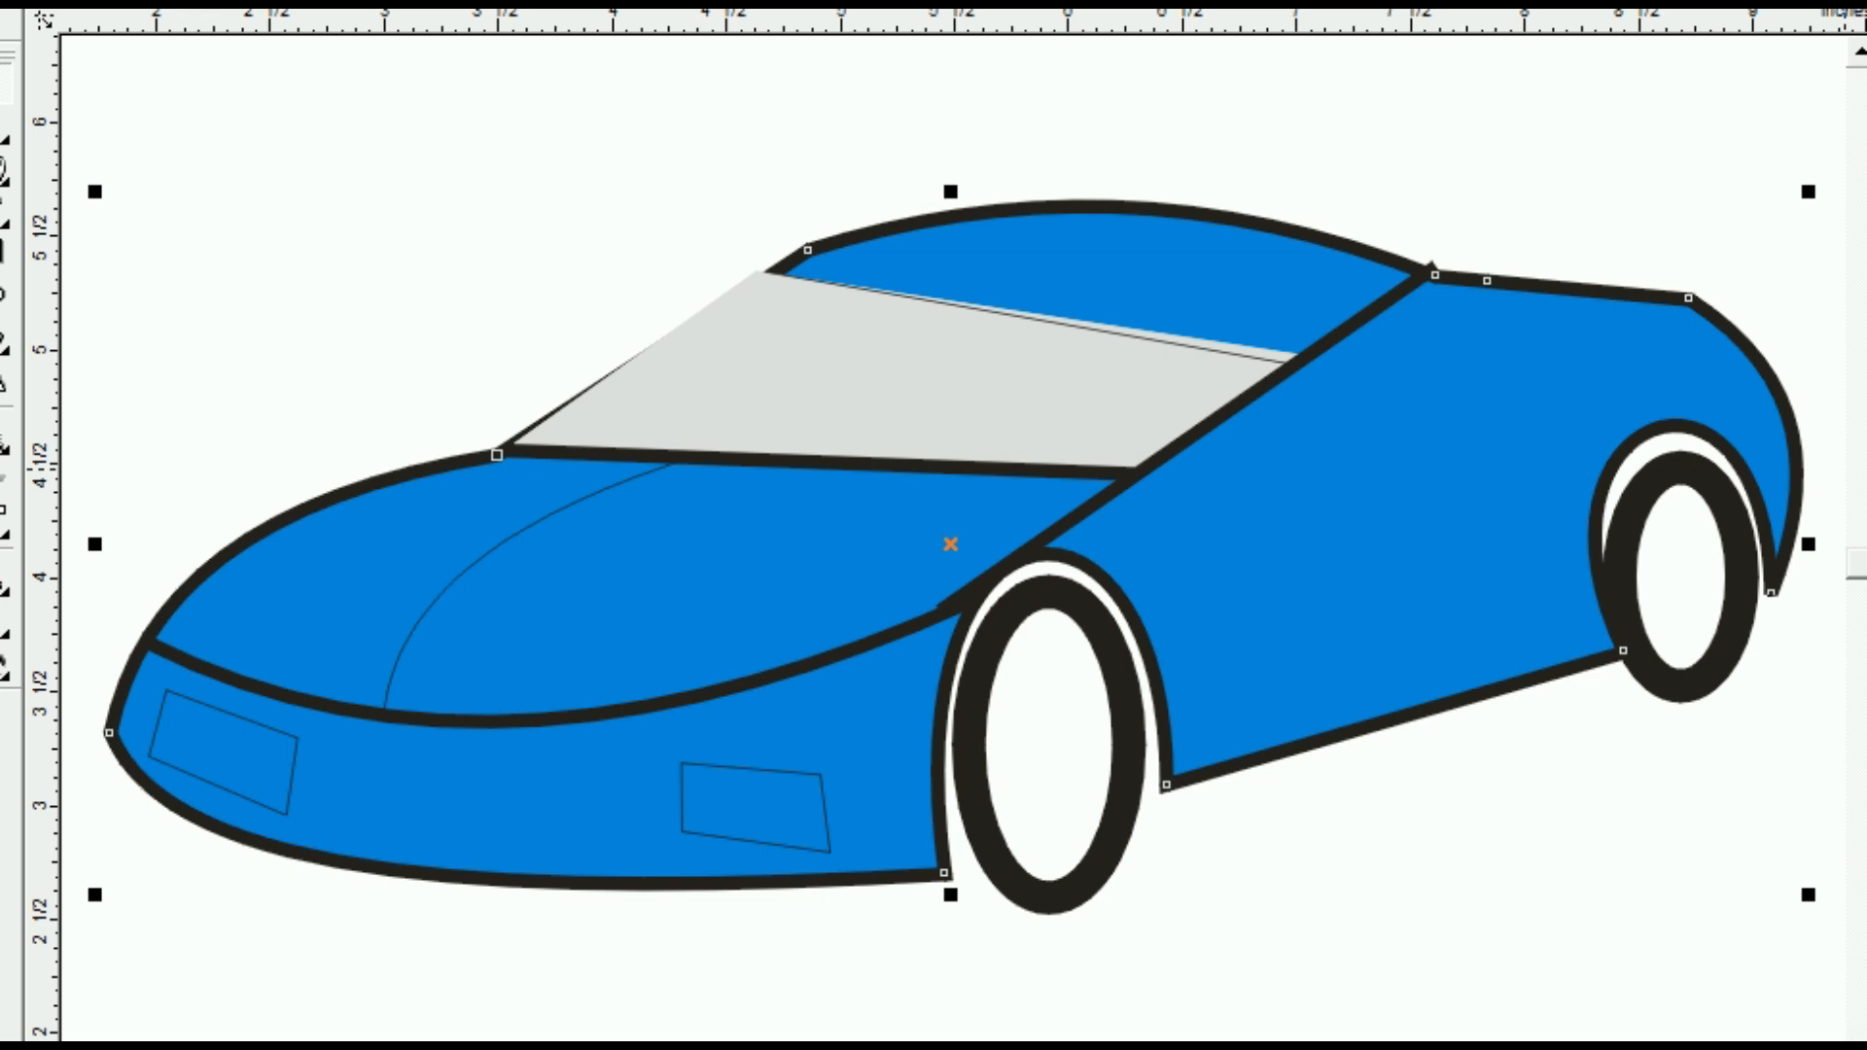
{"action": "left_click", "coordinate": [161, 487]}
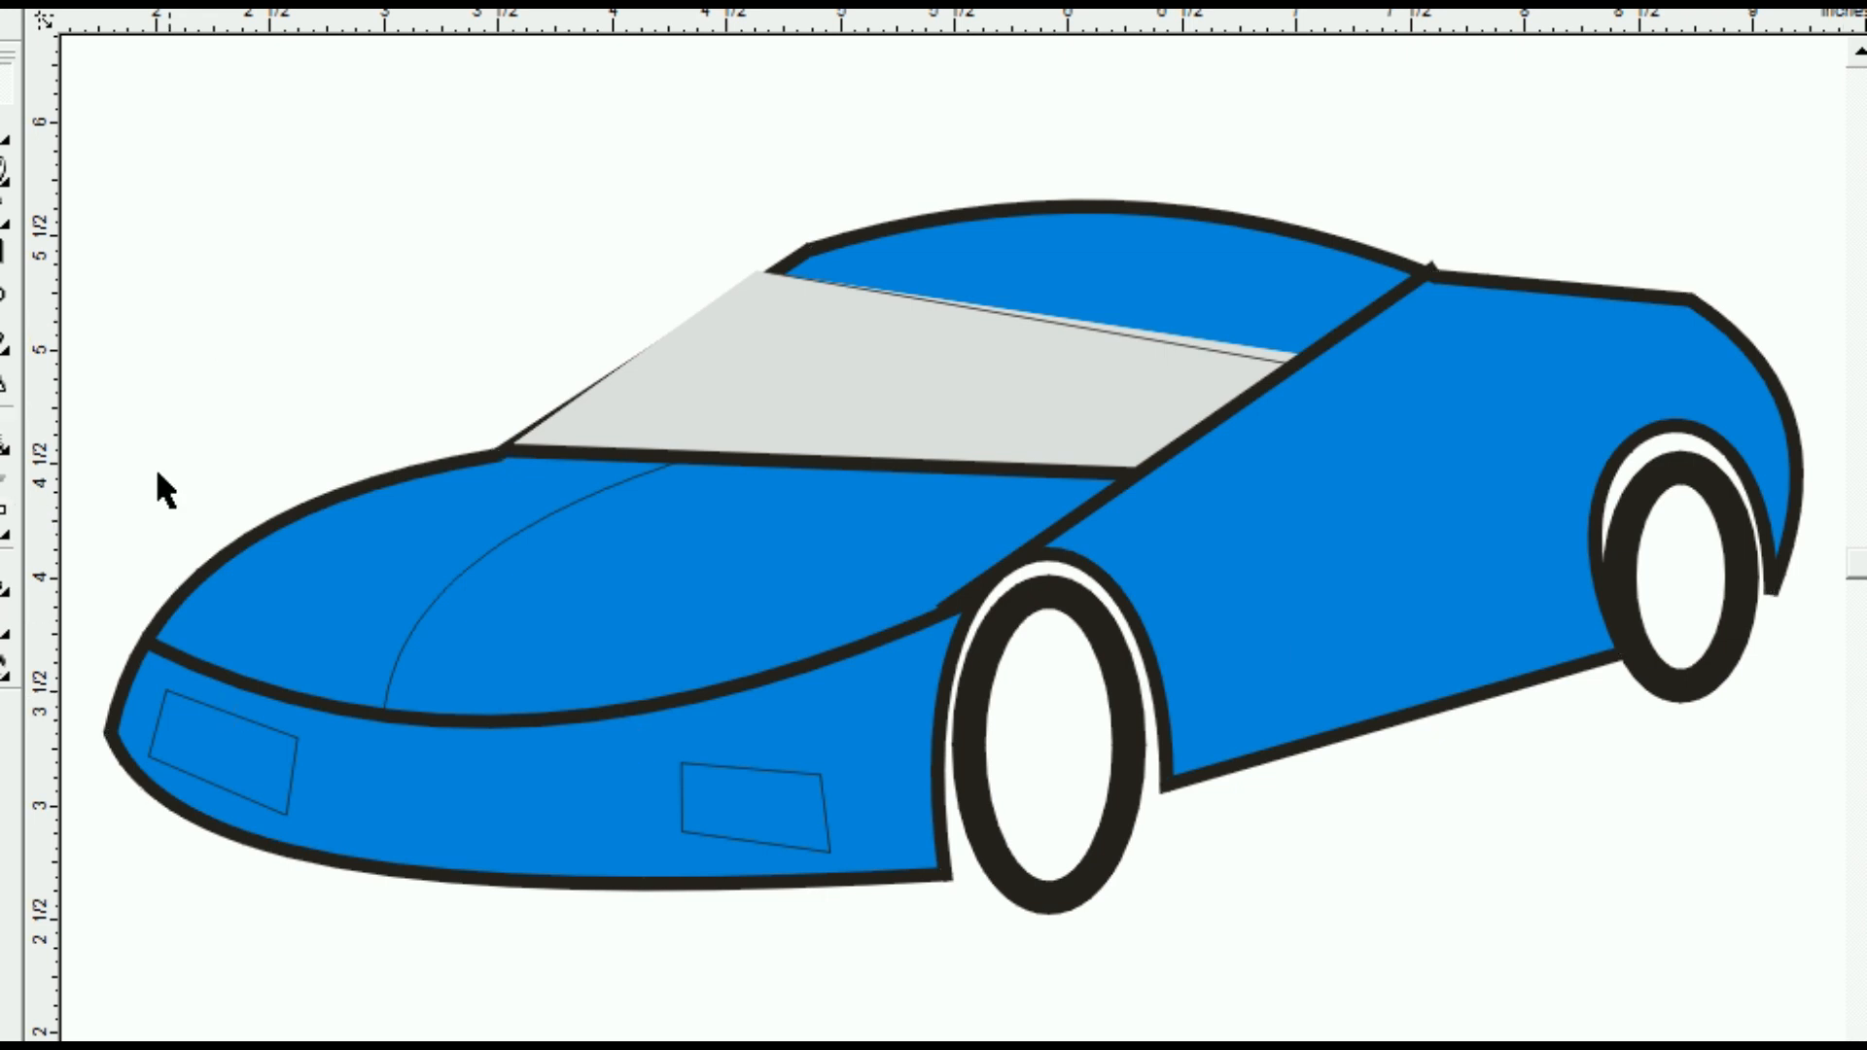
Fill both headlights with white
{"action": "left_click", "coordinate": [225, 786]}
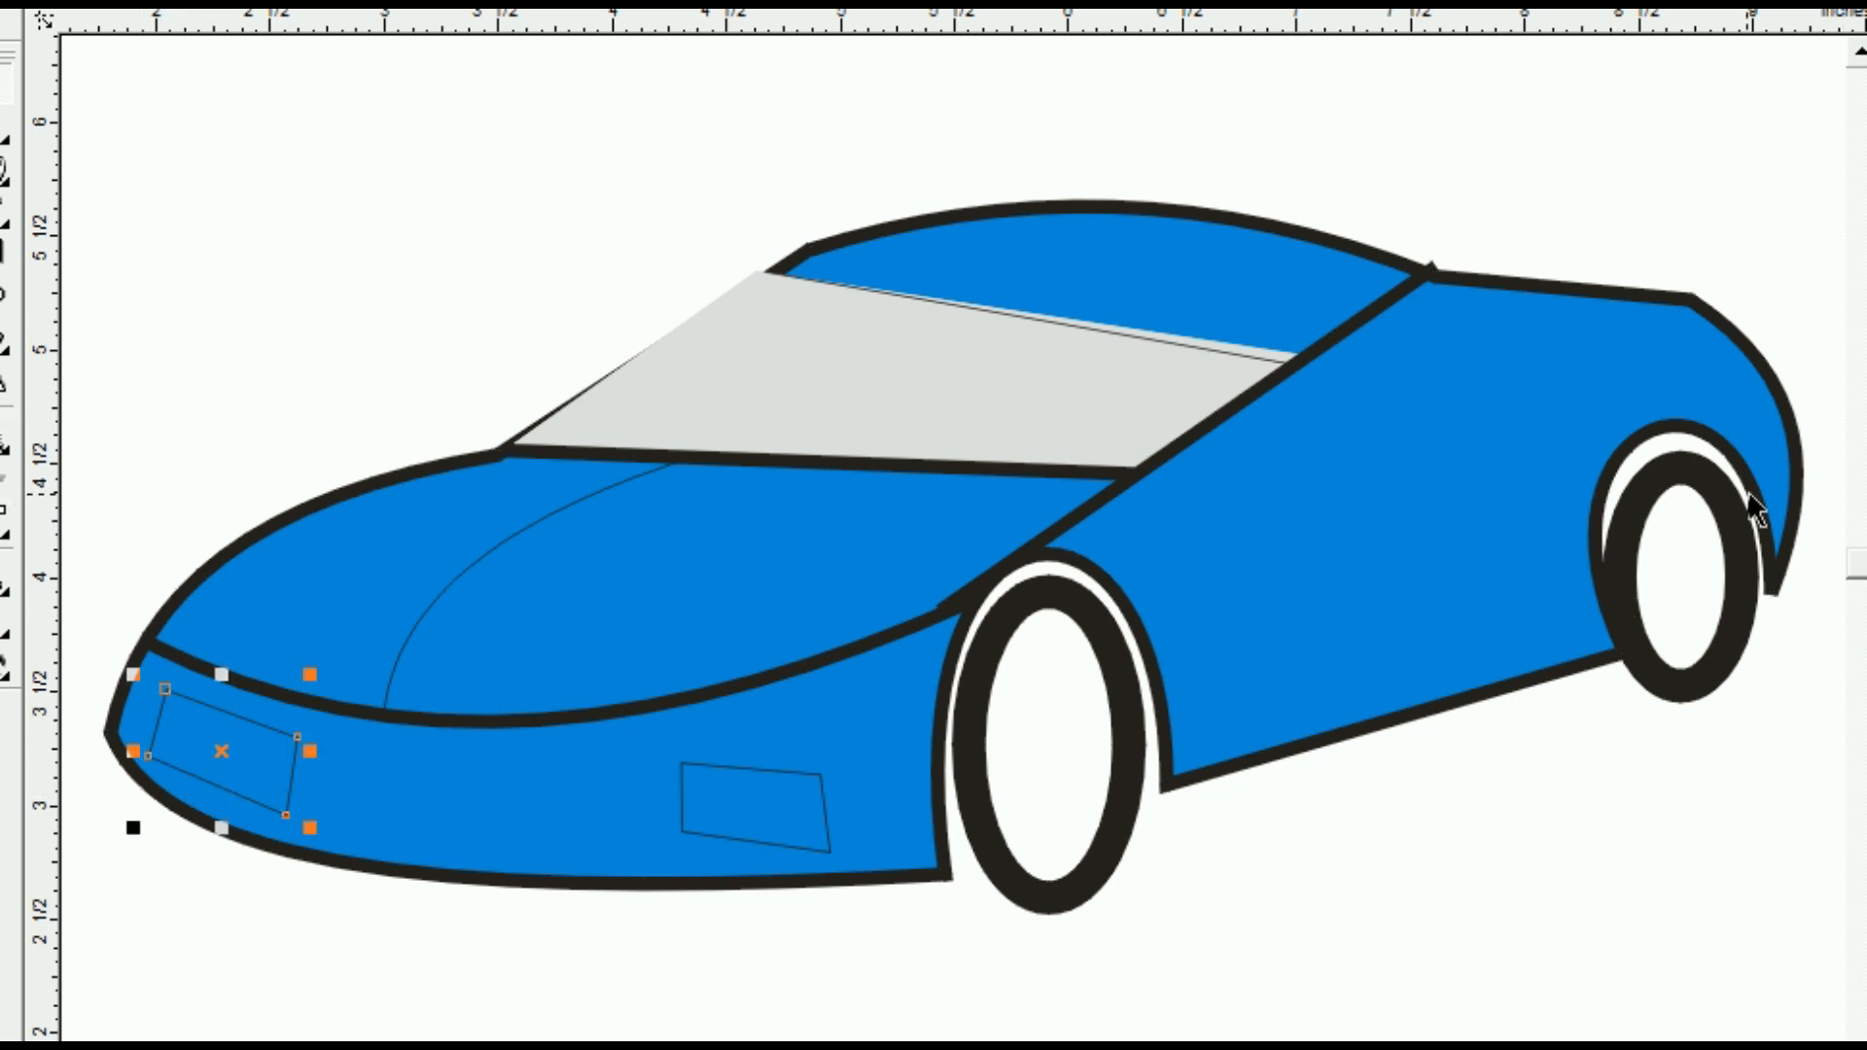
{"action": "left_click", "coordinate": [1866, 403]}
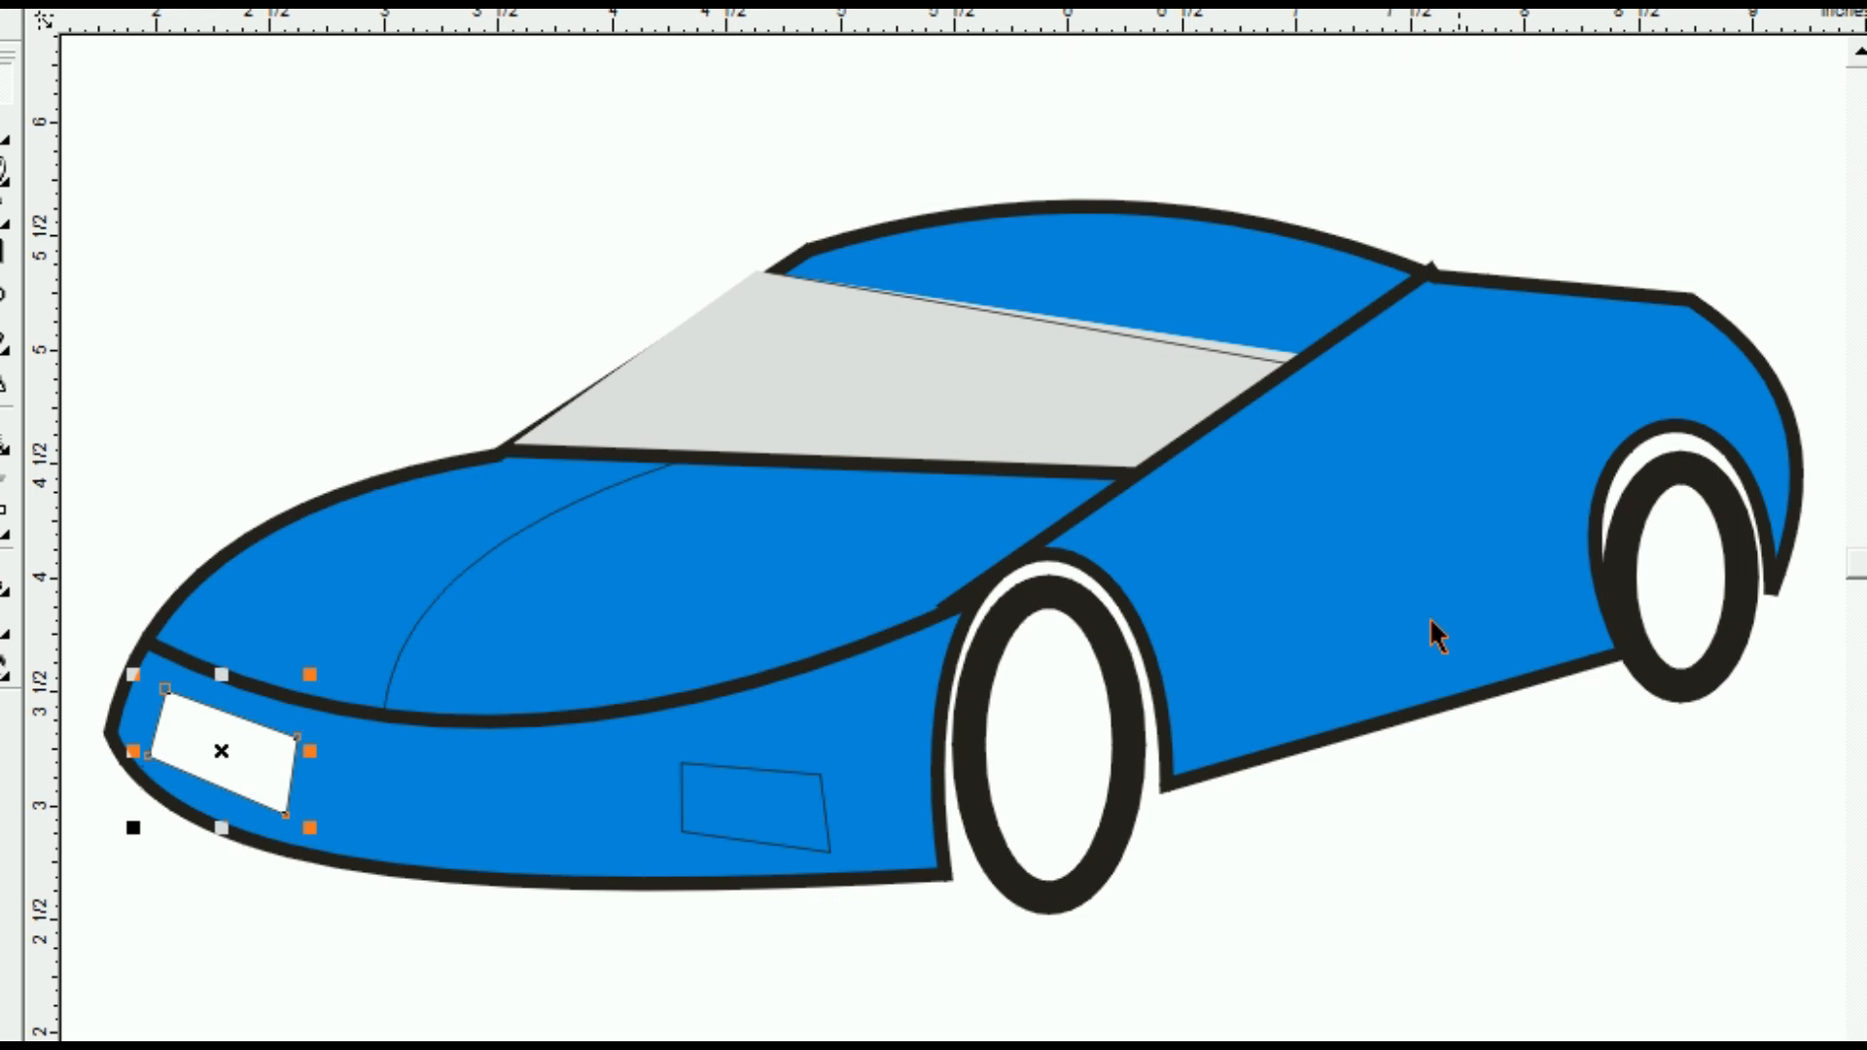
{"action": "left_click", "coordinate": [762, 863]}
{"action": "left_click", "coordinate": [772, 848]}
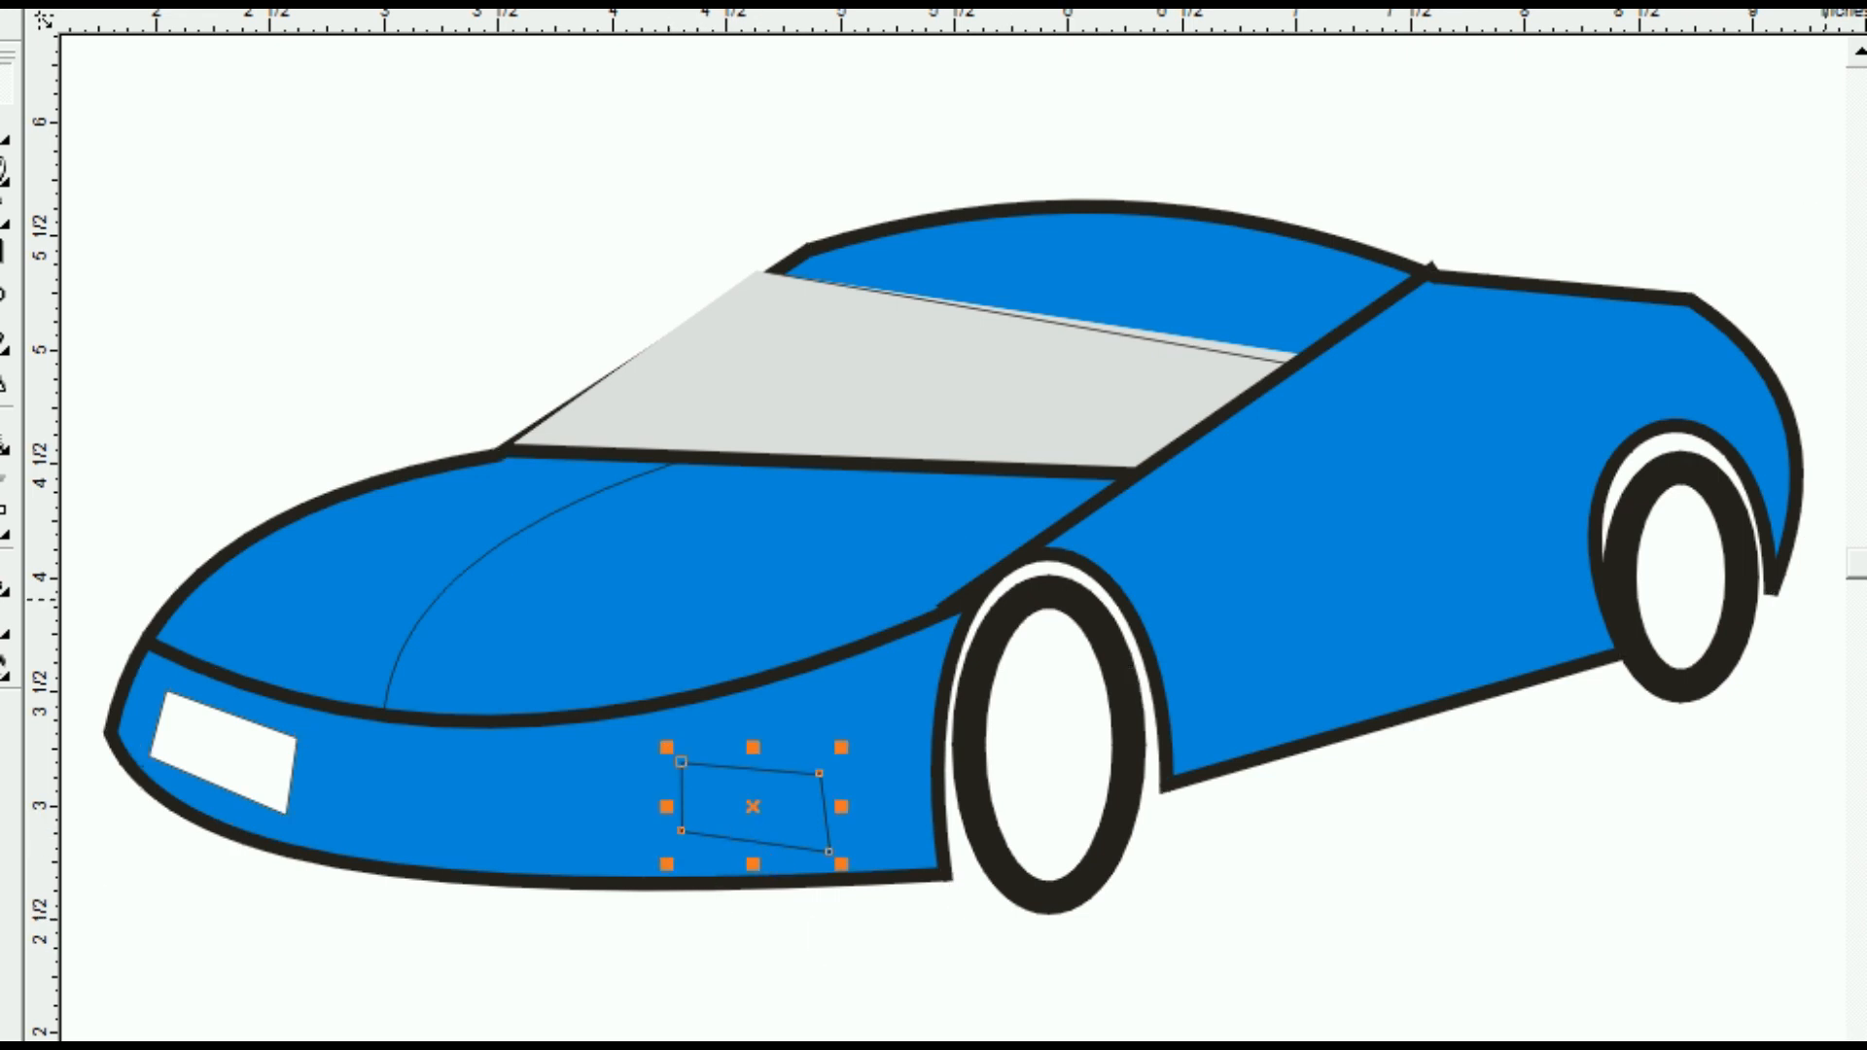
{"action": "left_click", "coordinate": [1837, 419]}
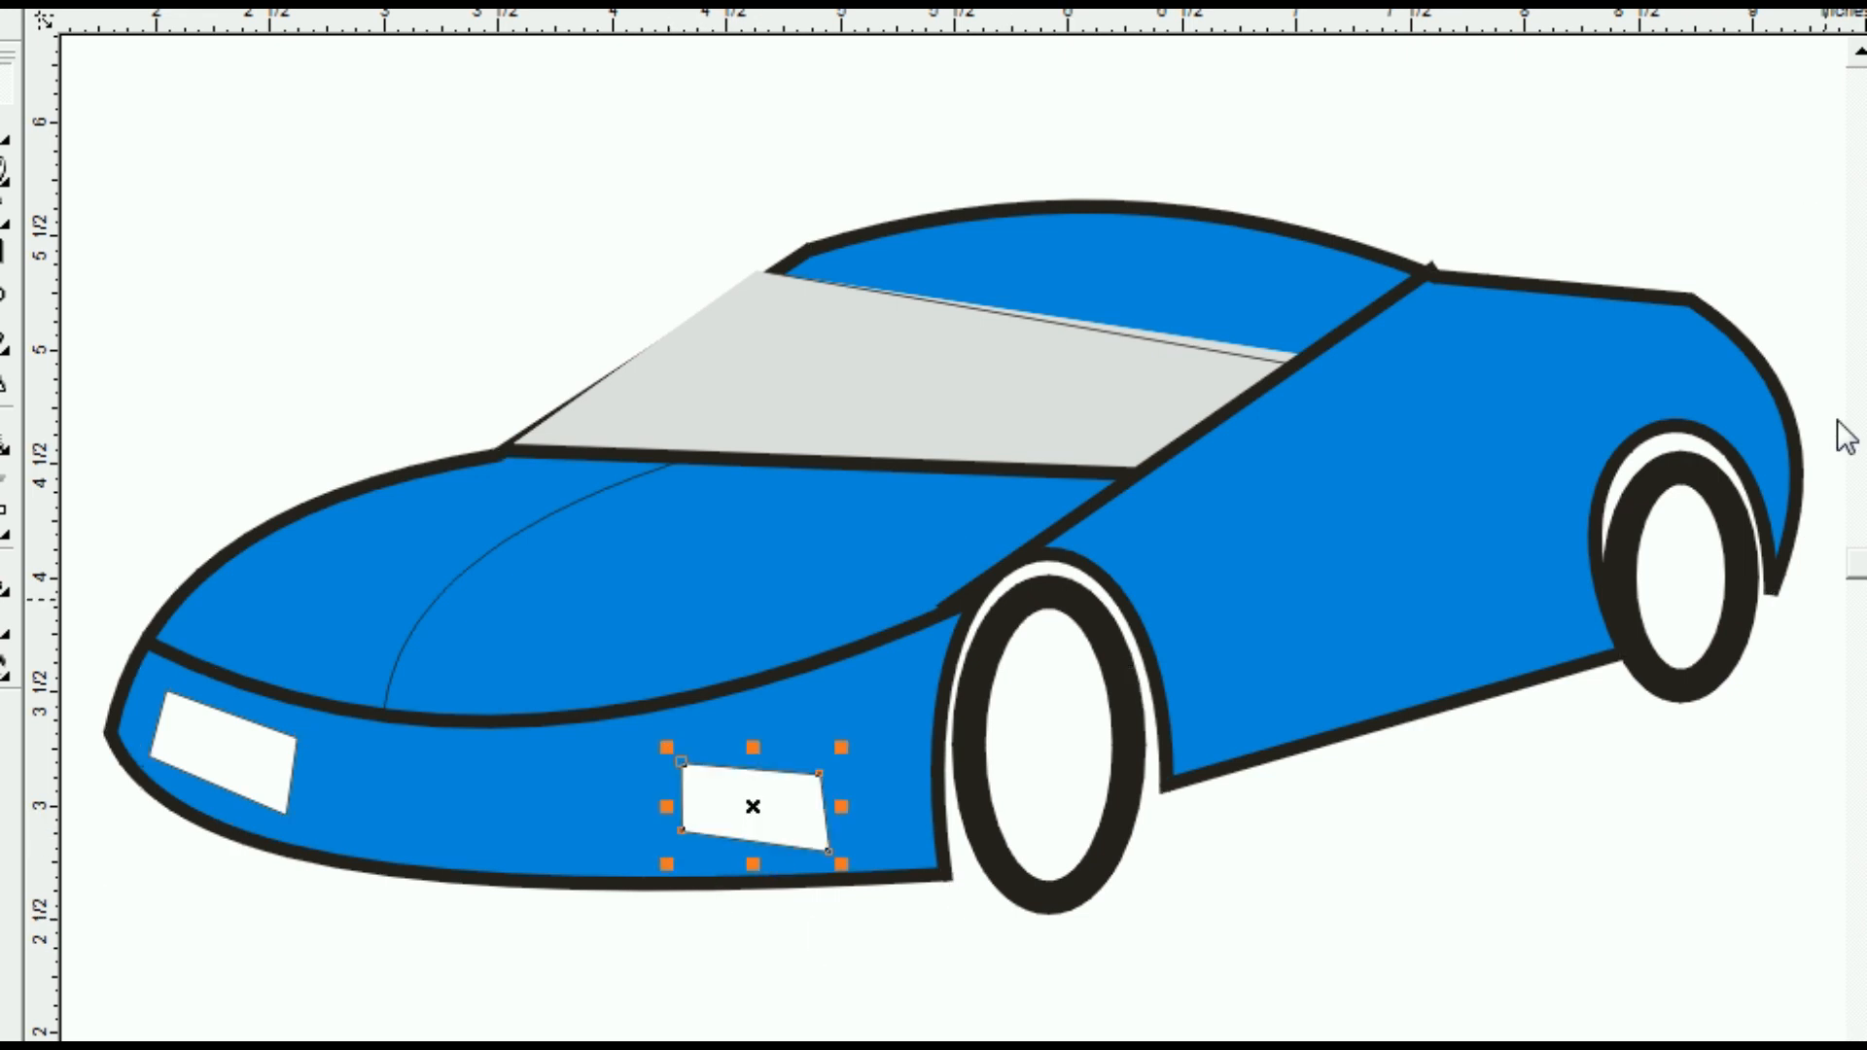
{"action": "left_click", "coordinate": [195, 242]}
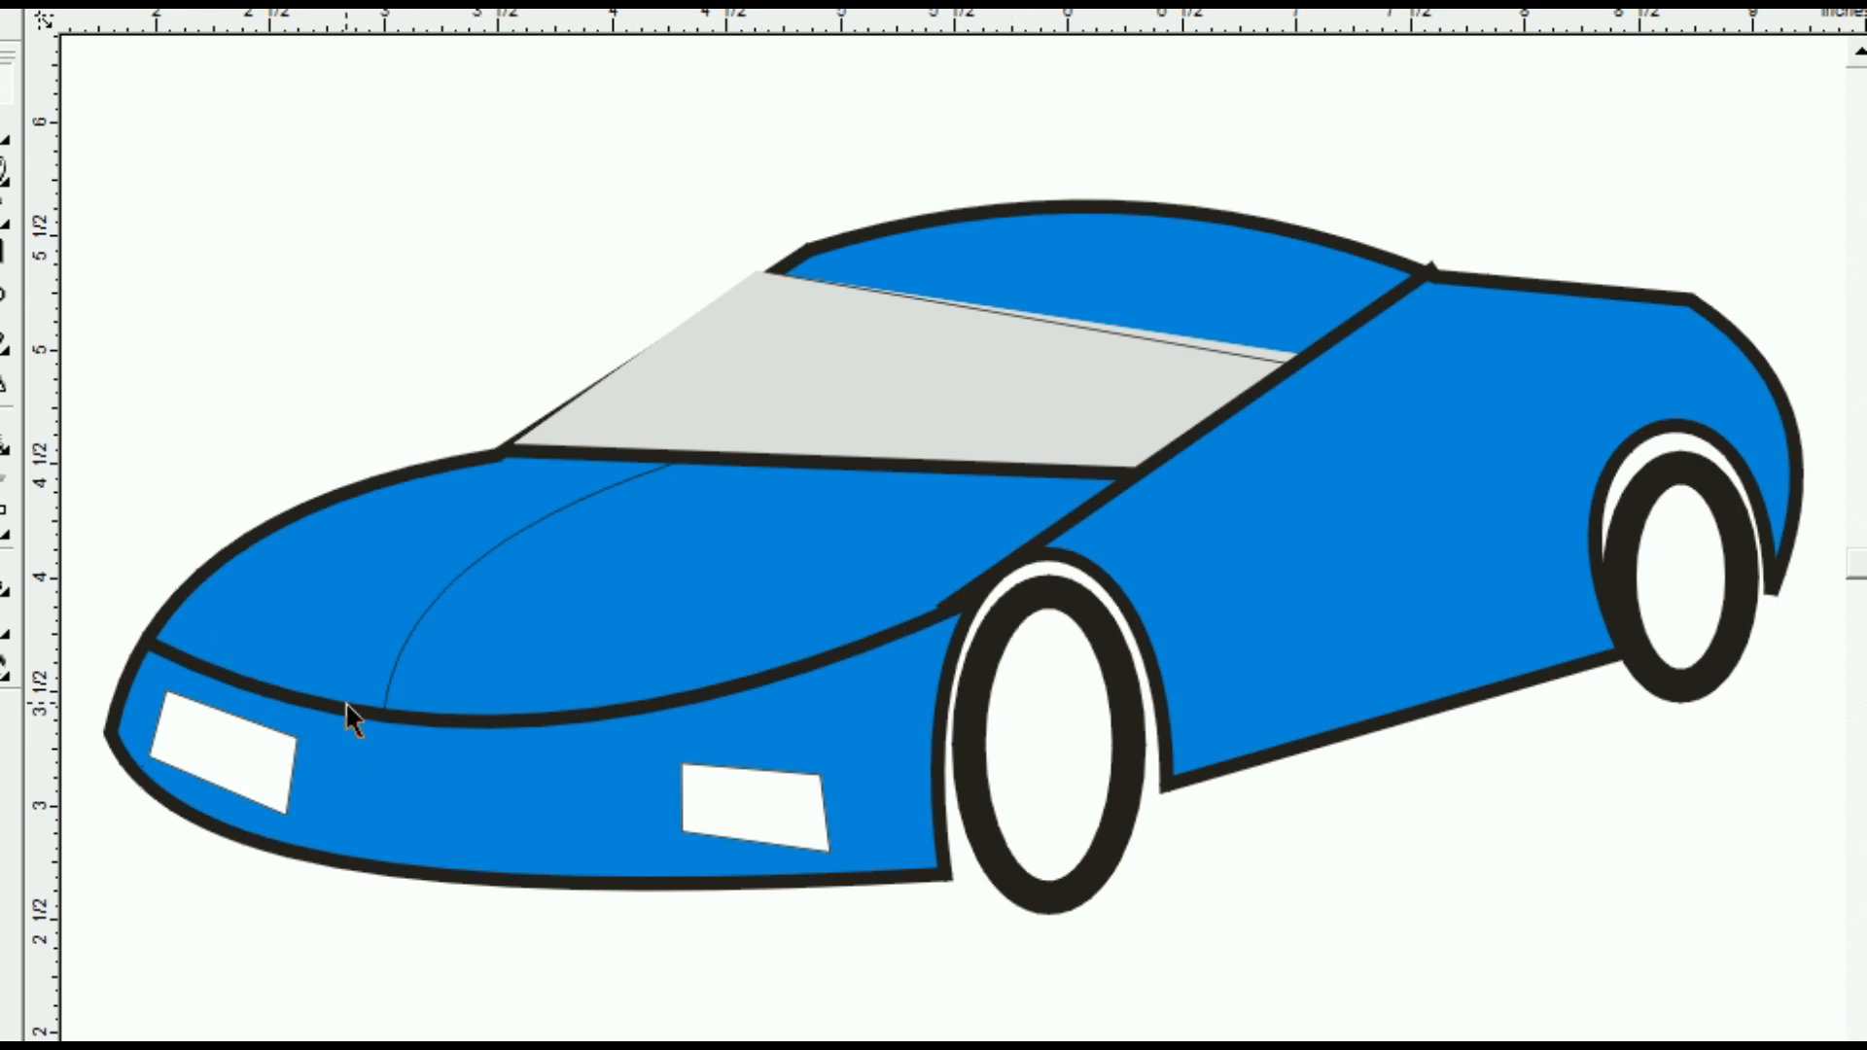
{"action": "scroll", "coordinate": [321, 715], "scroll_direction": "down", "scroll_amount": 1}
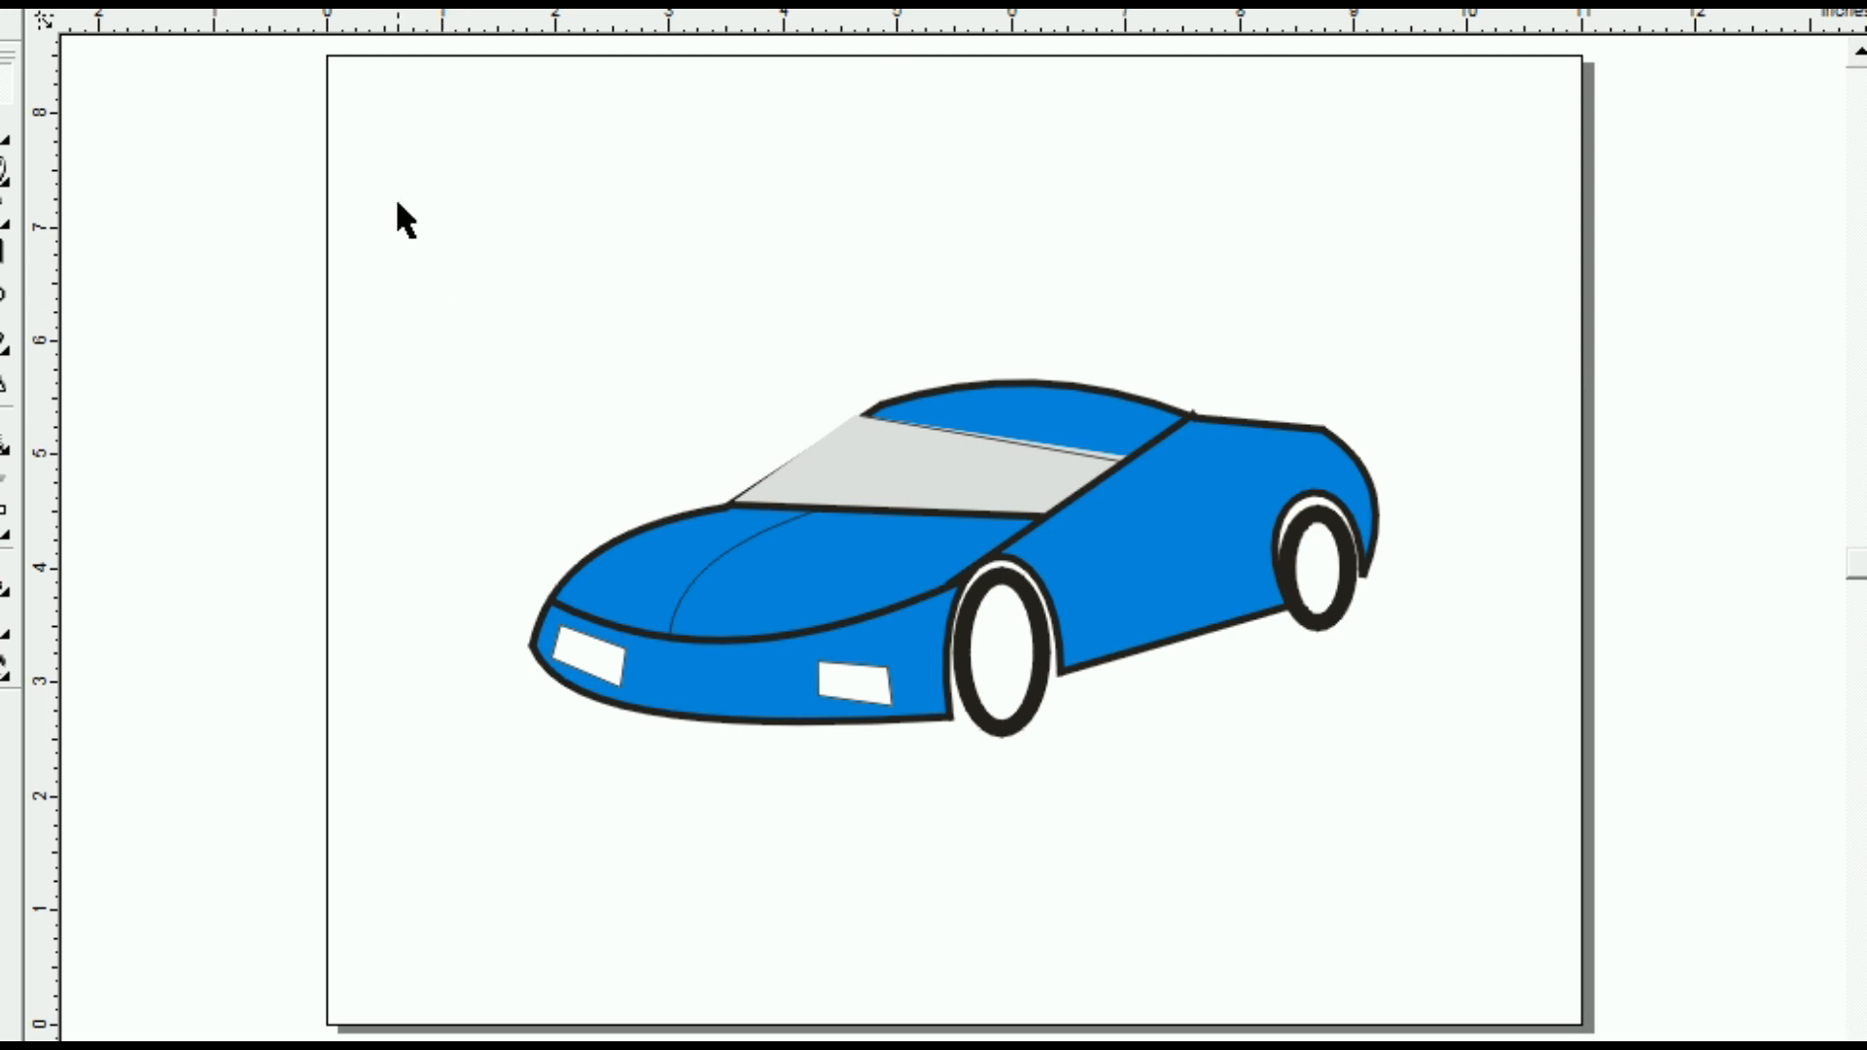
{"action": "key", "text": "ctrl+a"}
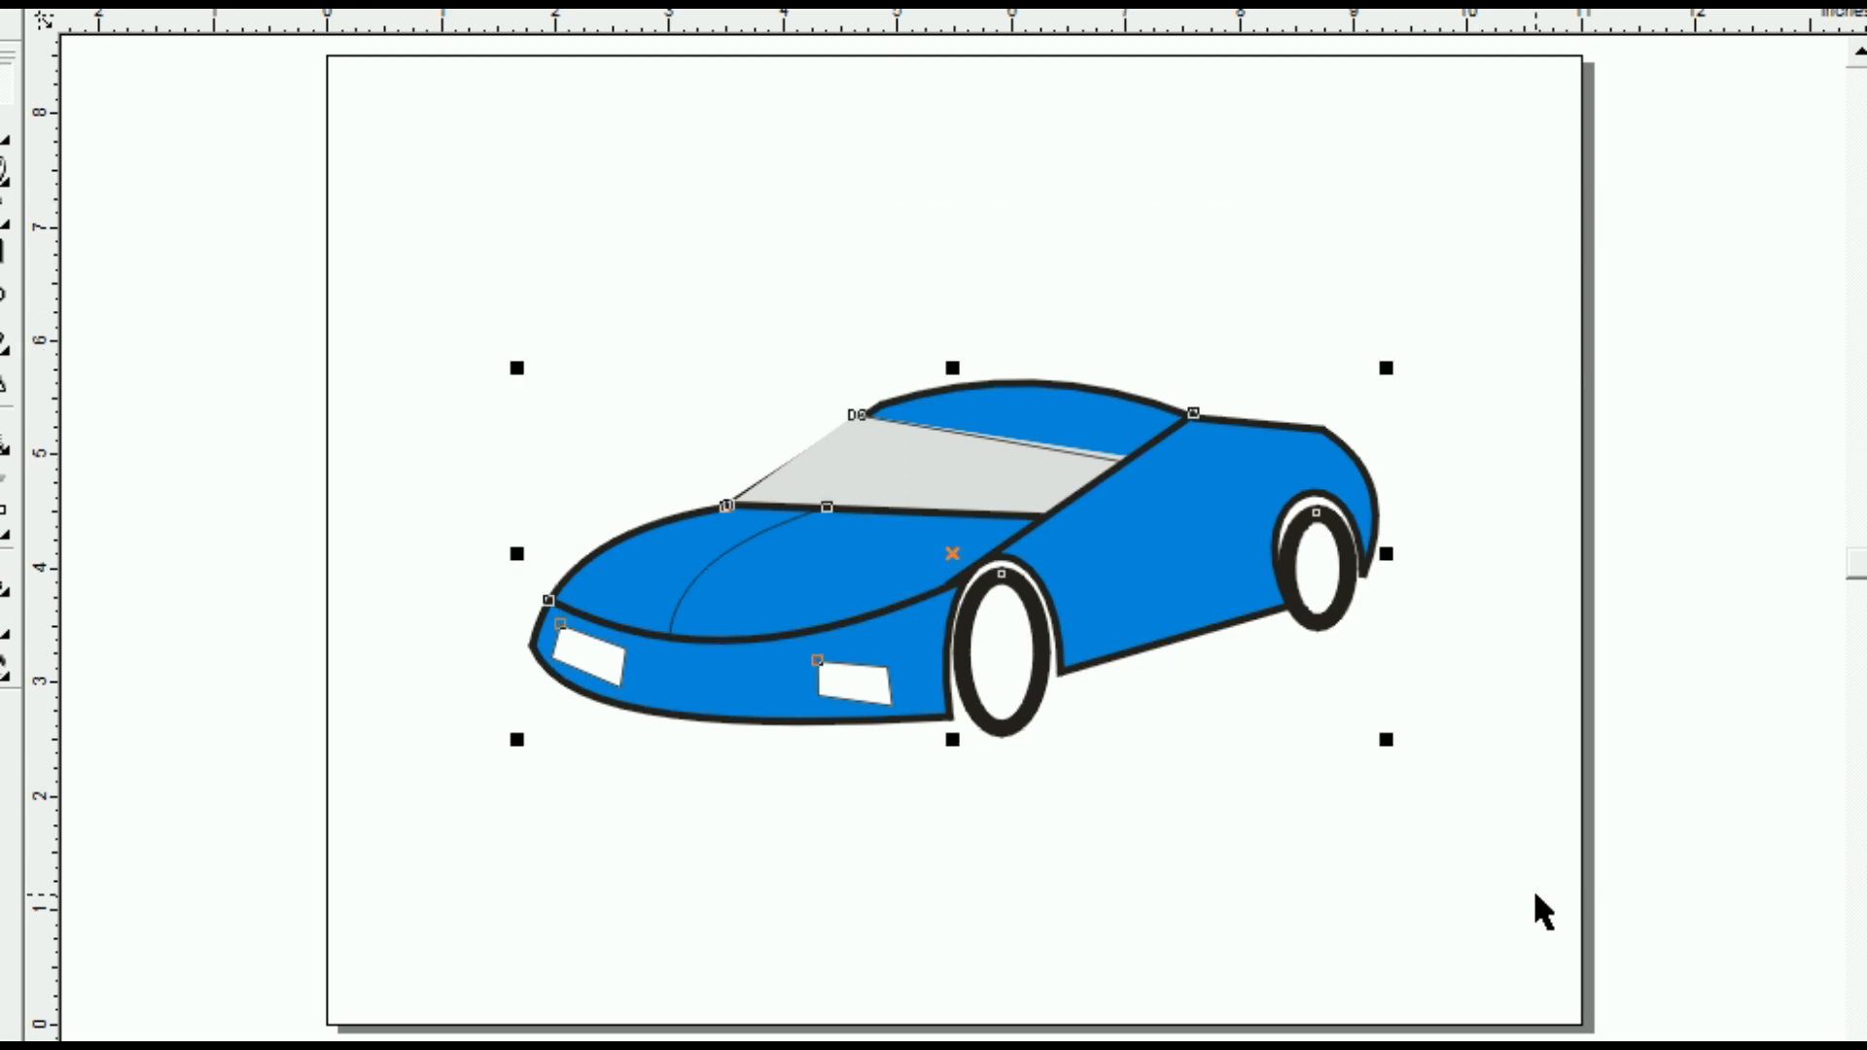
{"action": "key", "text": "shift+F2"}
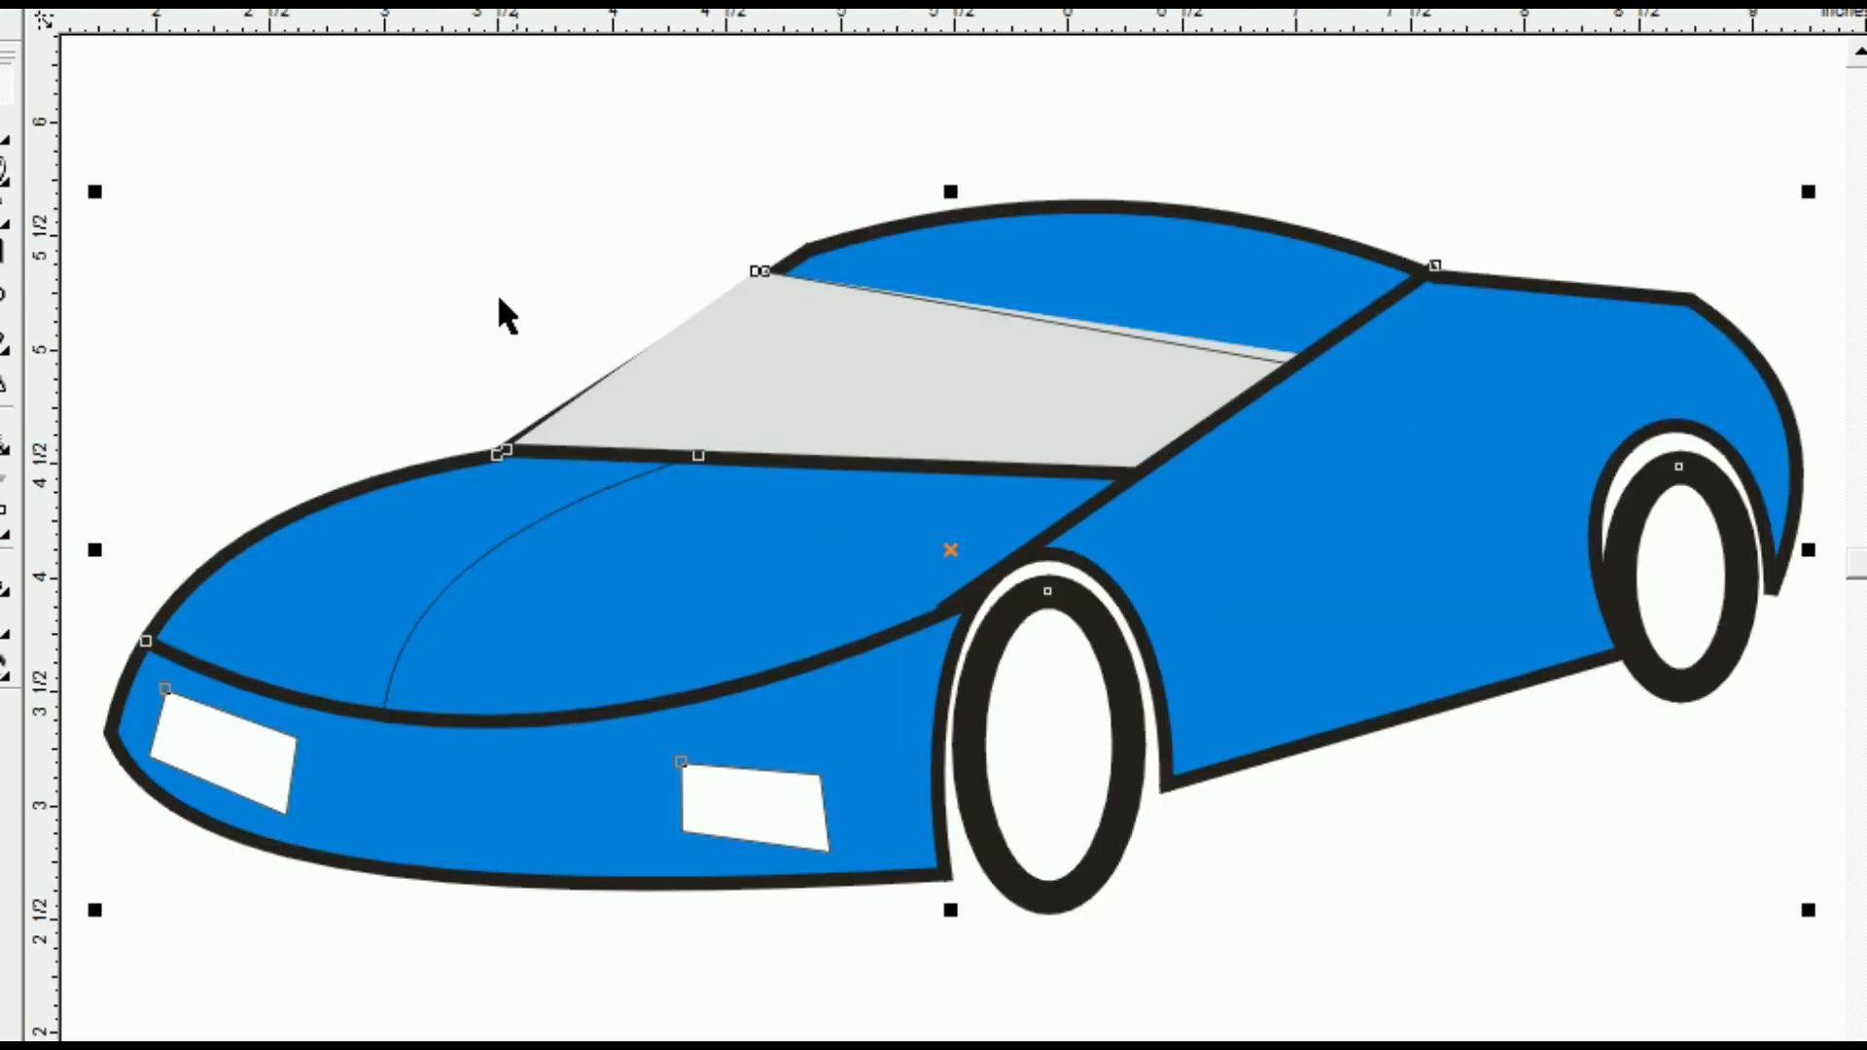
{"action": "left_click", "coordinate": [418, 222]}
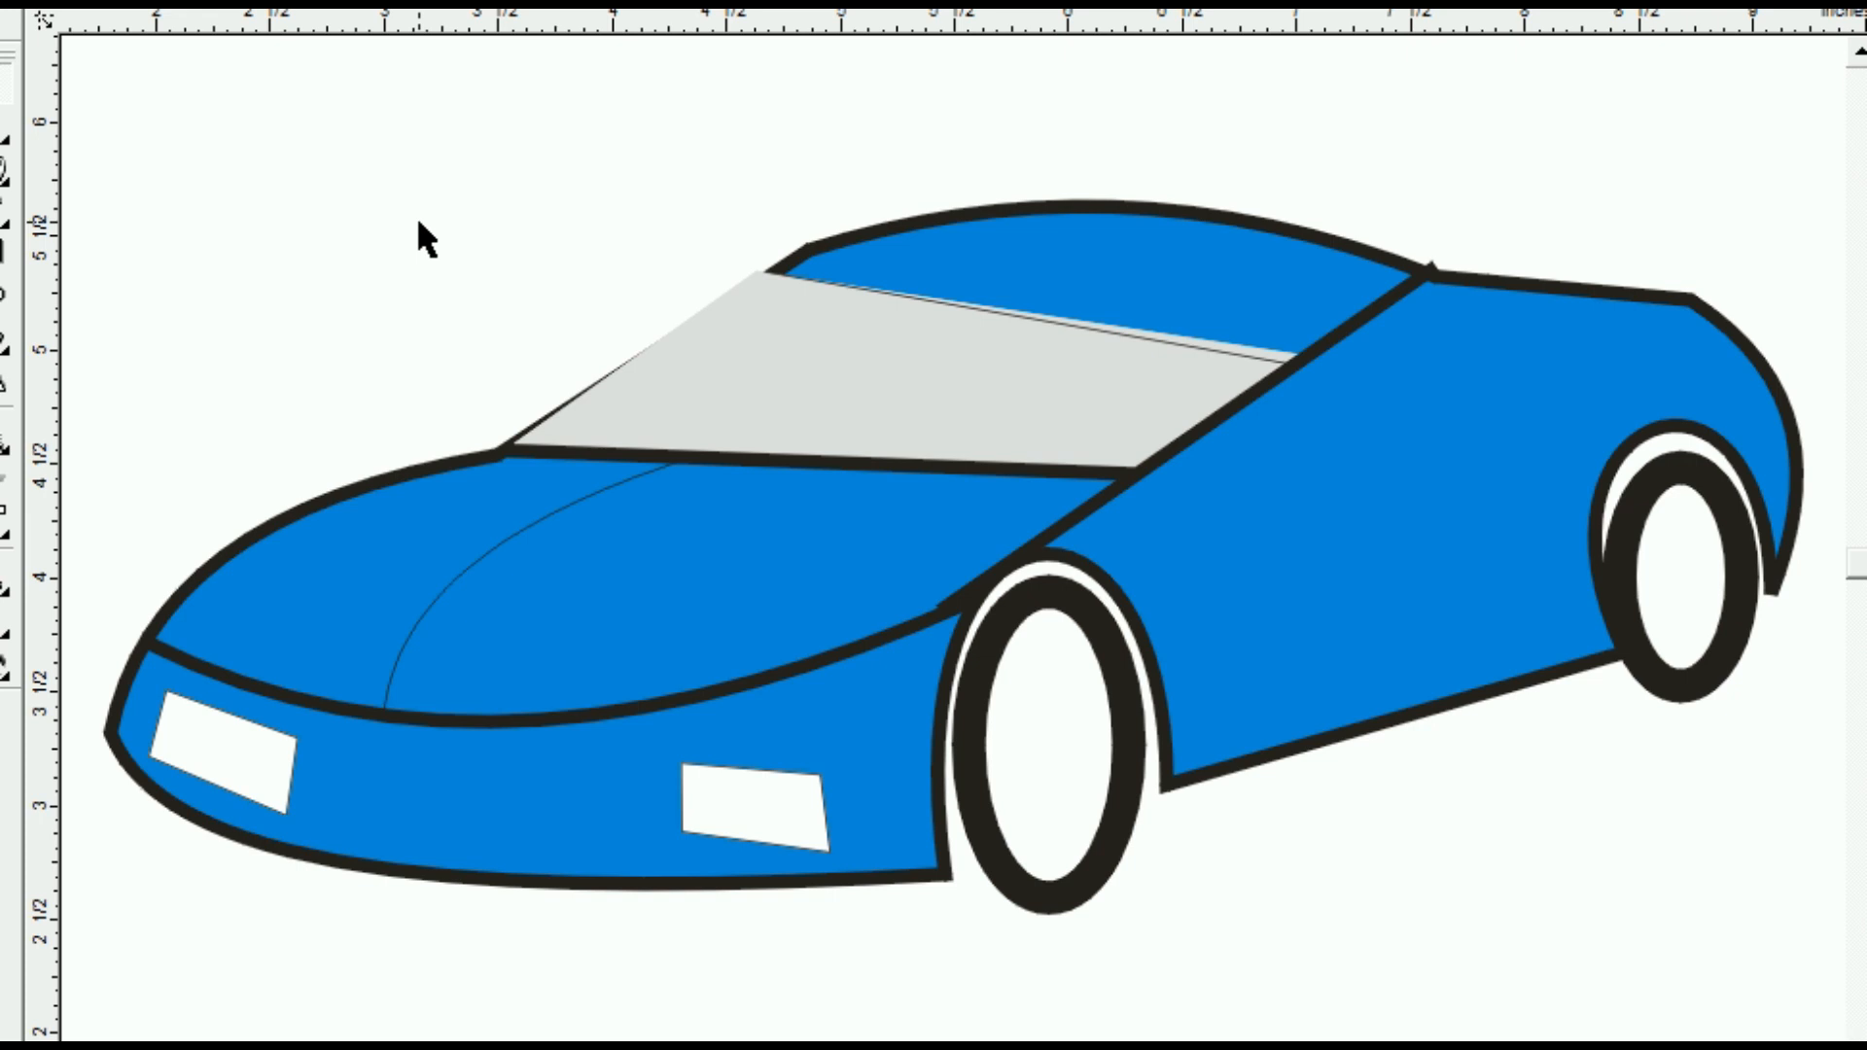
{"action": "left_click", "coordinate": [722, 316]}
{"action": "left_click_drag", "start_coordinate": [755, 272], "coordinate": [772, 300]}
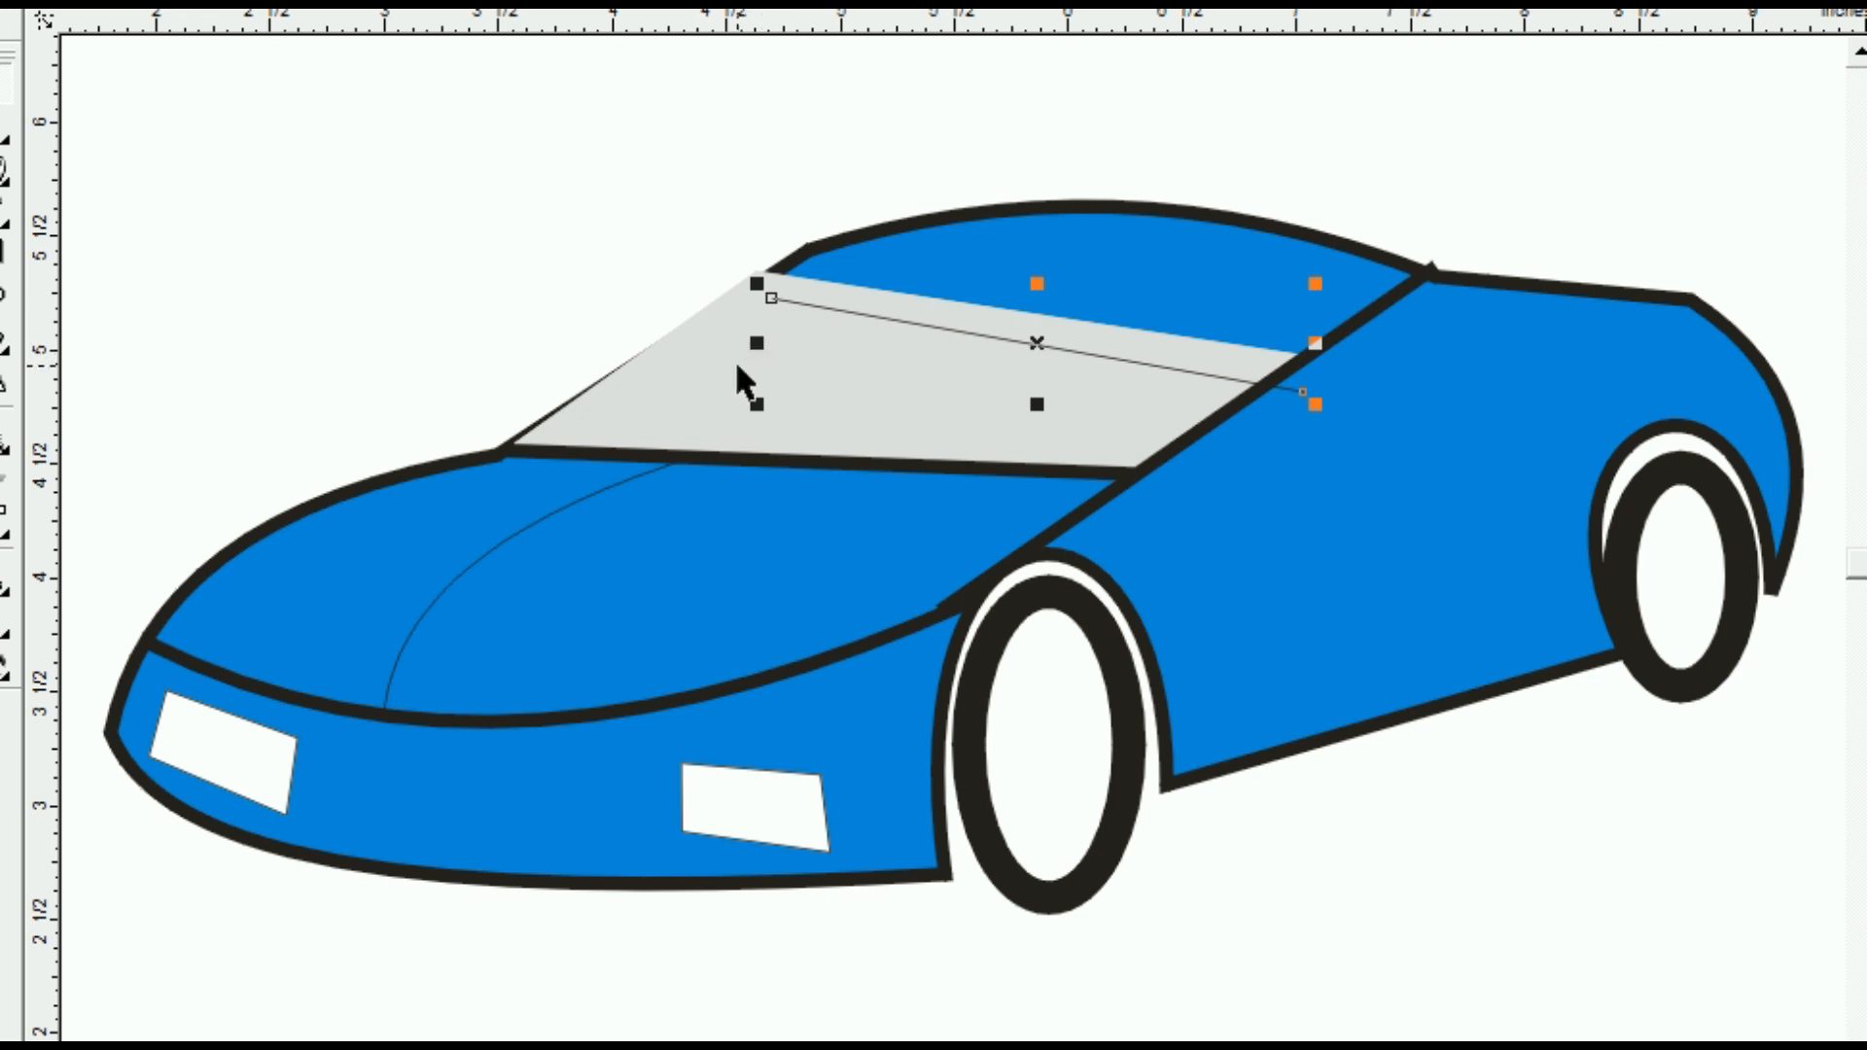
{"action": "key", "text": "ctrl+z"}
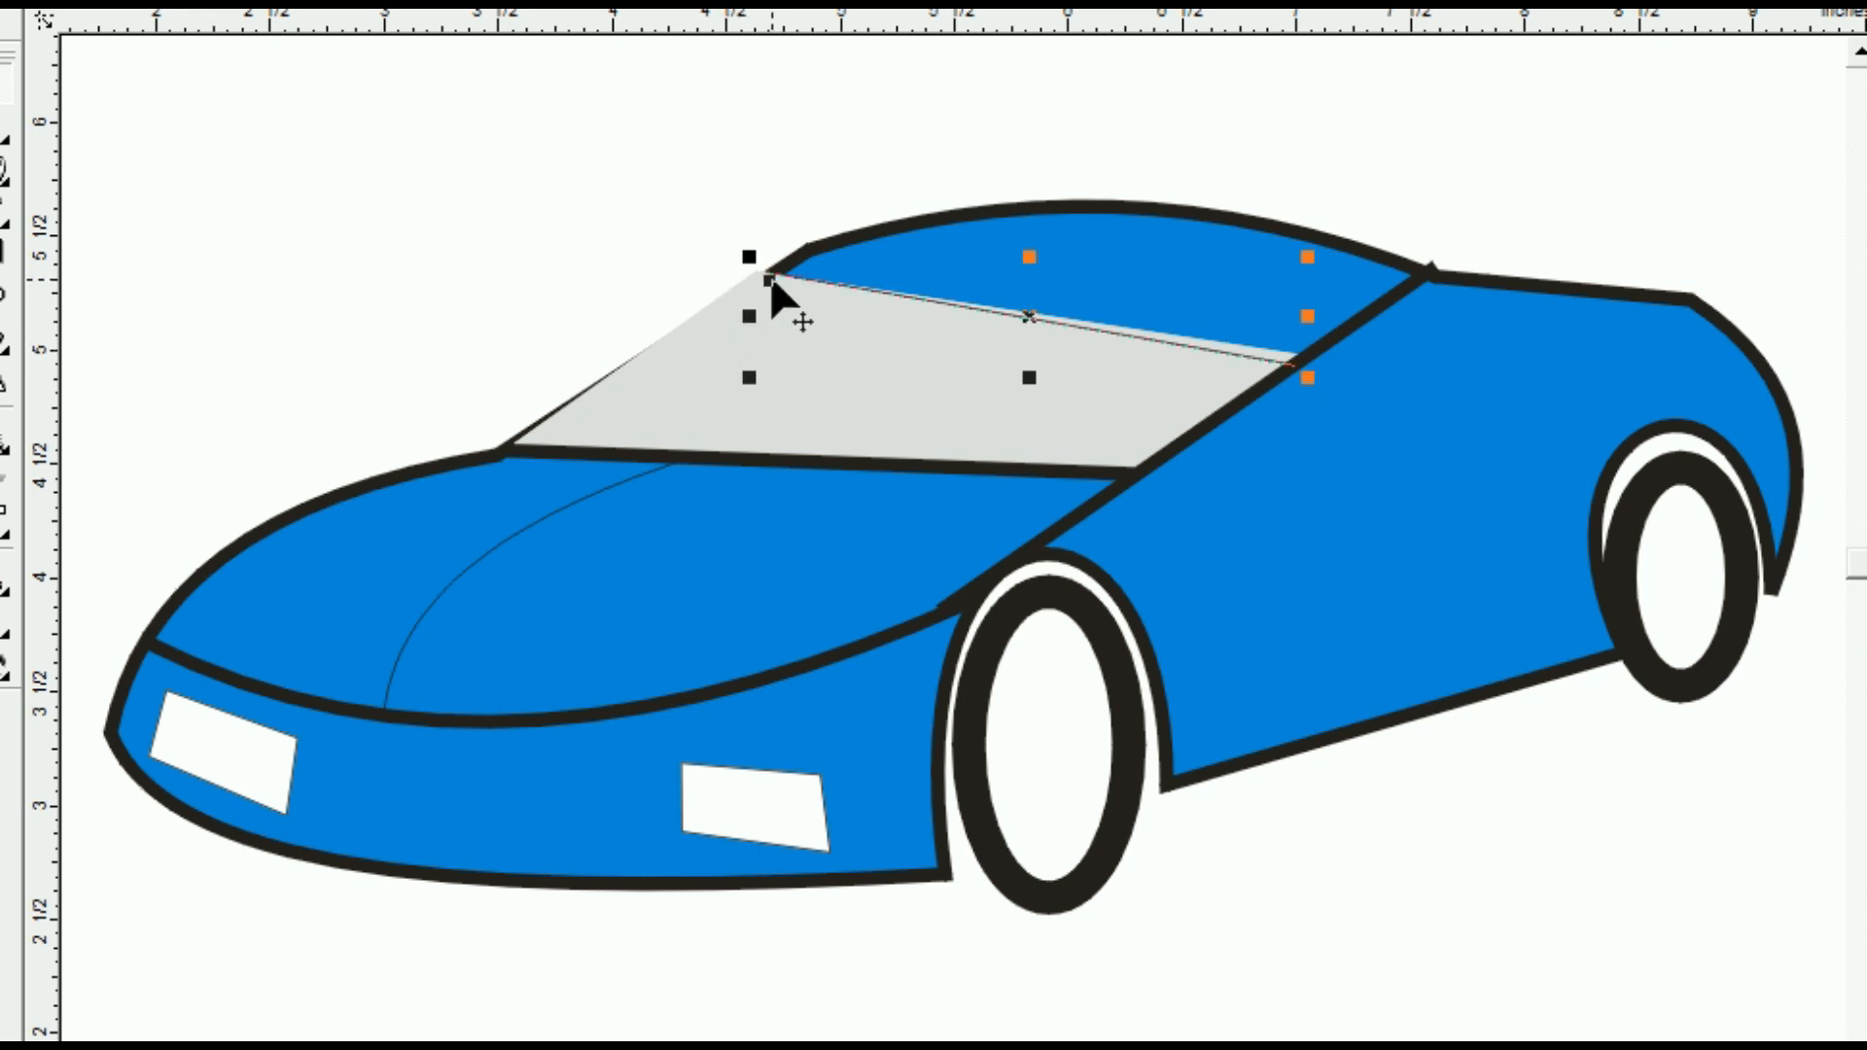
Move the gray windshield's upper front corner node inwards to line up with the roof's front corner
{"action": "left_click", "coordinate": [764, 307]}
{"action": "left_click_drag", "start_coordinate": [756, 270], "coordinate": [771, 269]}
{"action": "left_click", "coordinate": [607, 255]}
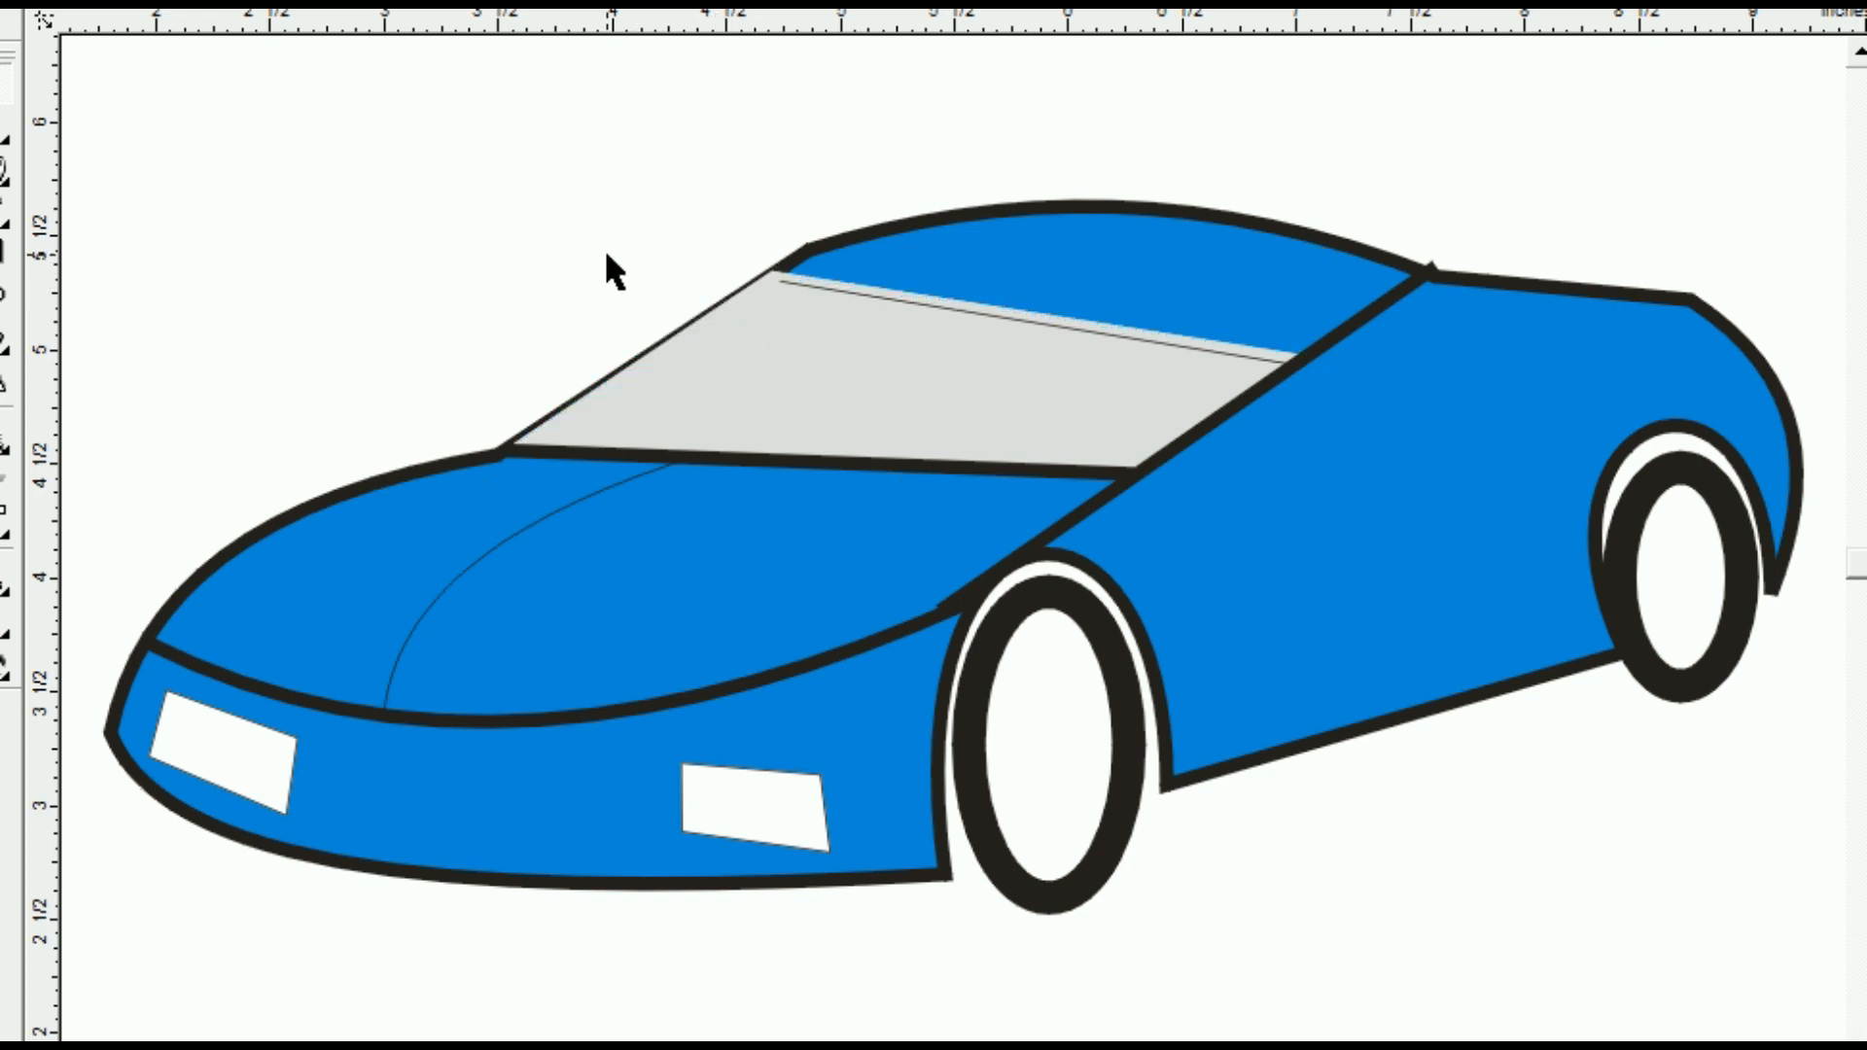